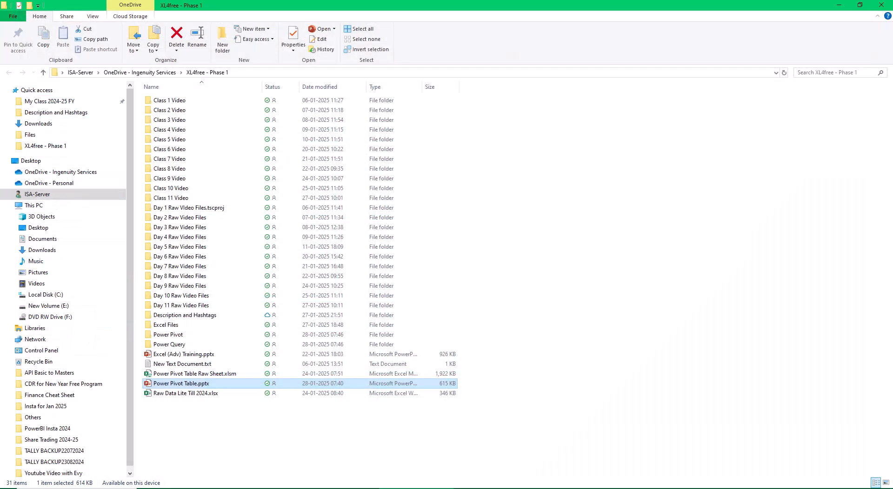
- Bold the topics Power Query introduction, When to use Power Pivot, and Power Pivot Activation and Introduction in the 60+ Topics sheet
{"action": "left_click", "coordinate": [885, 6]}
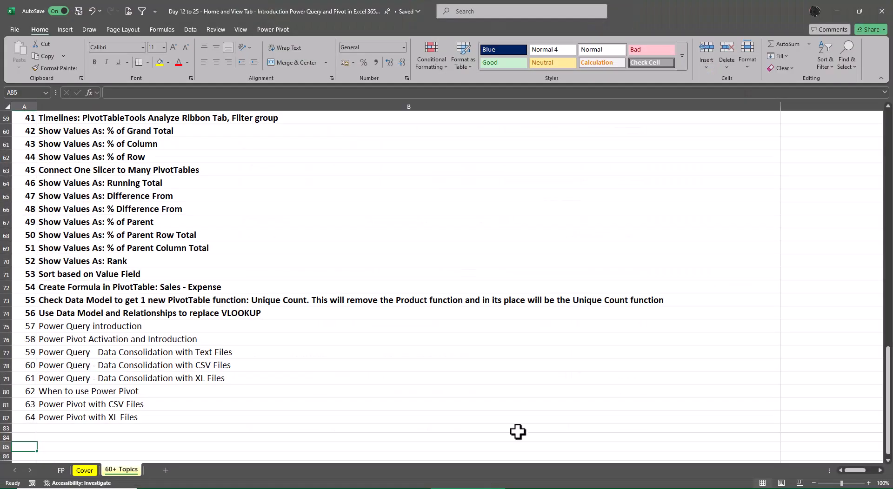
{"action": "left_click", "coordinate": [51, 326]}
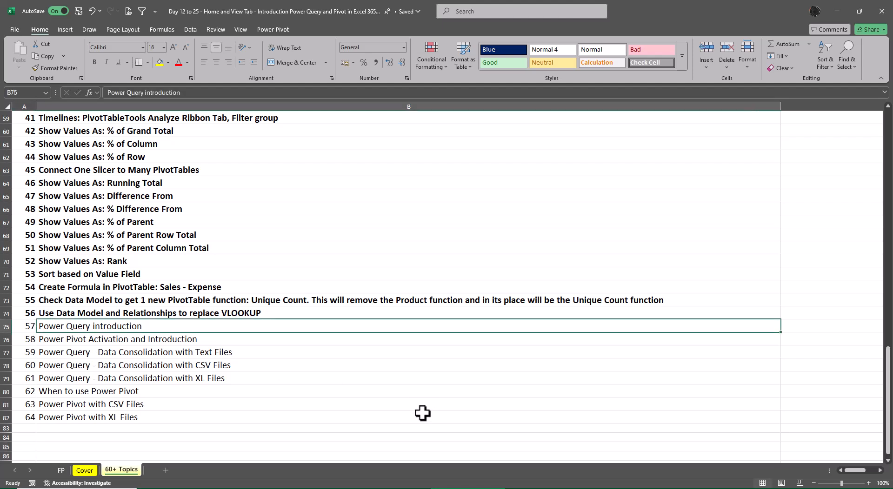
{"action": "key", "text": "ctrl+b"}
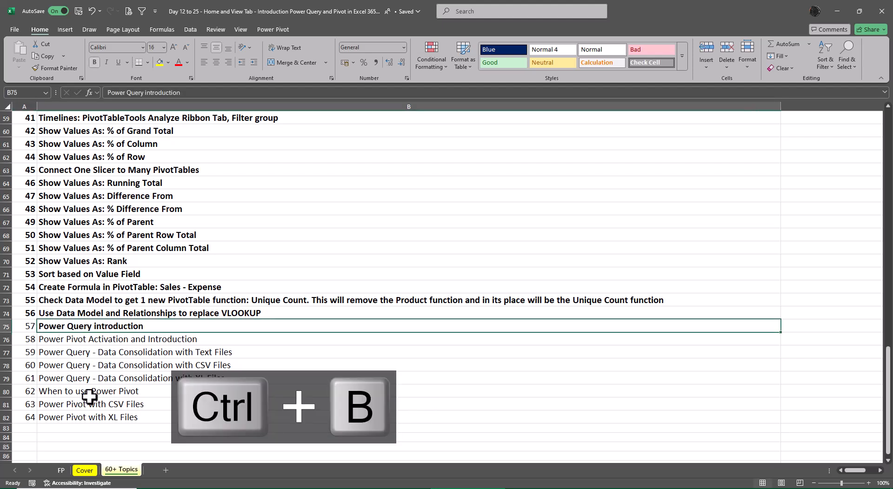
{"action": "left_click", "coordinate": [90, 396]}
{"action": "key", "text": "ctrl+b"}
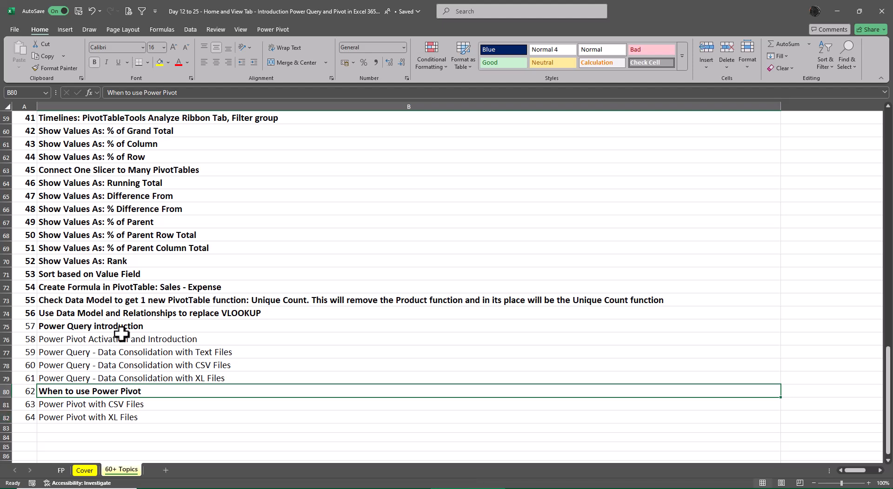
{"action": "left_click", "coordinate": [74, 340]}
{"action": "key", "text": "ctrl+b"}
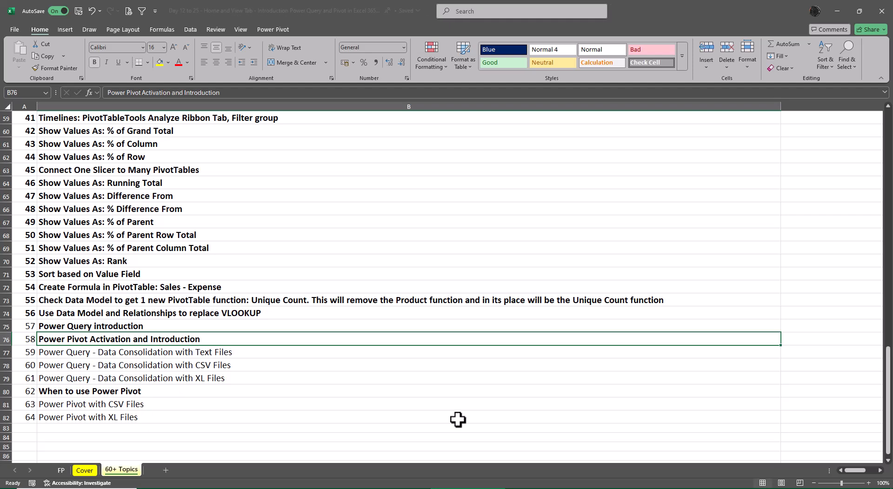
- Open the Power Pivot window through Manage Data Model
{"action": "left_click", "coordinate": [188, 30]}
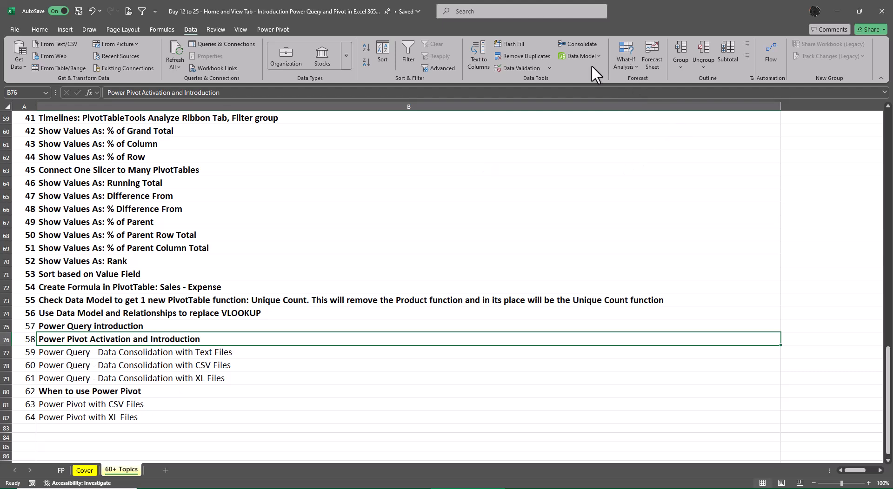
{"action": "left_click", "coordinate": [601, 54]}
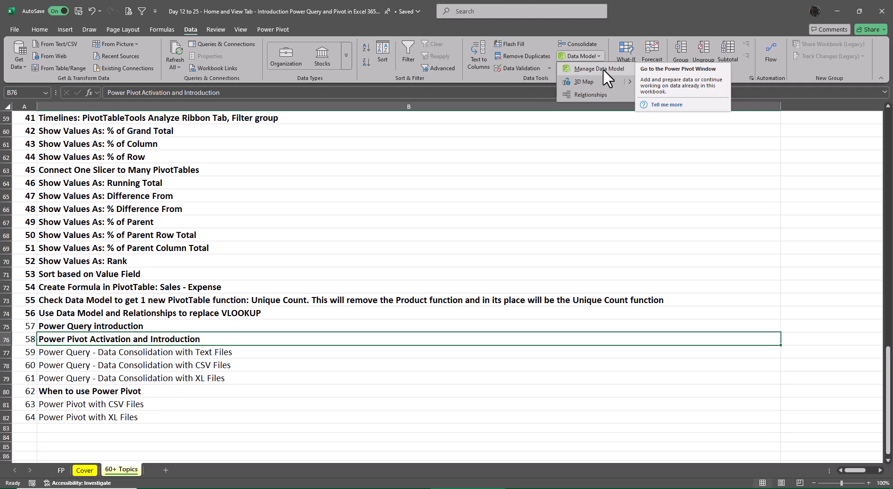
{"action": "left_click", "coordinate": [603, 68]}
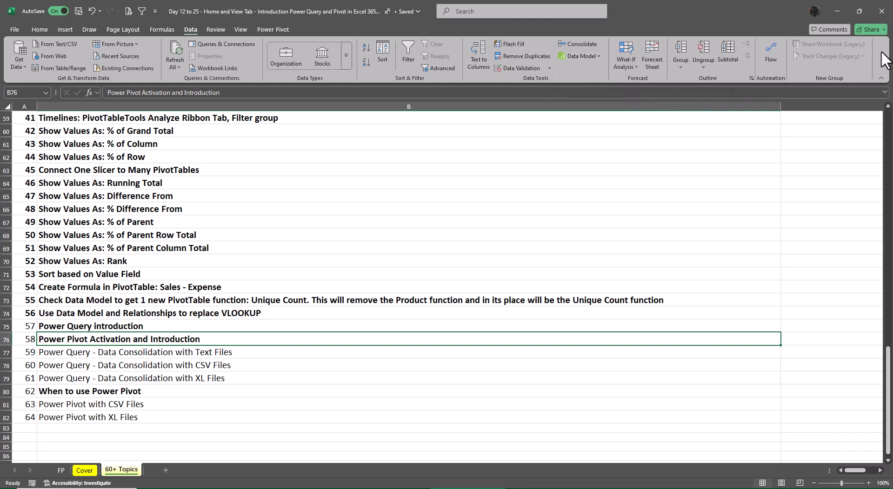
- Review the active, inactive and disabled add-ins in Excel Options, then close the dialog without changes
{"action": "left_click", "coordinate": [169, 29]}
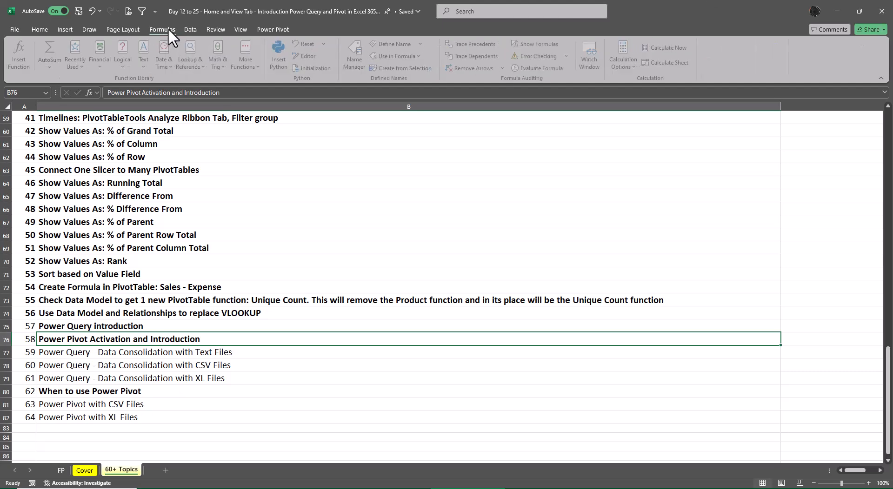
{"action": "right_click", "coordinate": [808, 68]}
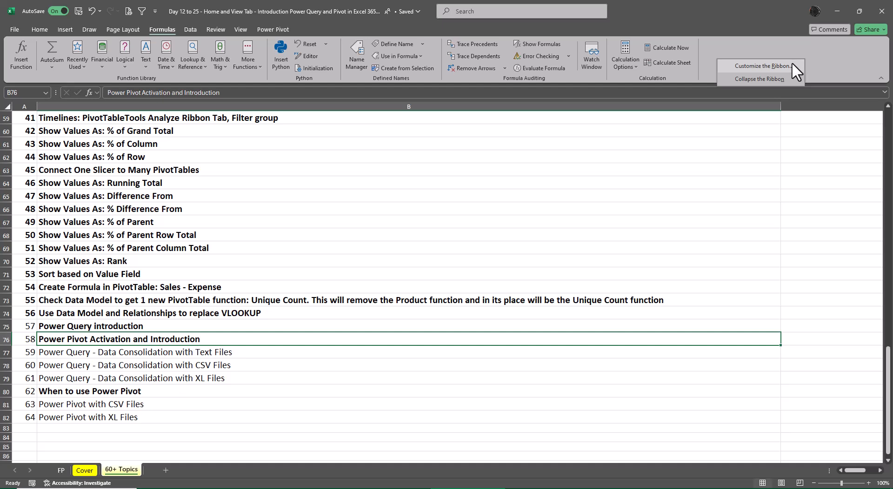
{"action": "left_click", "coordinate": [791, 64]}
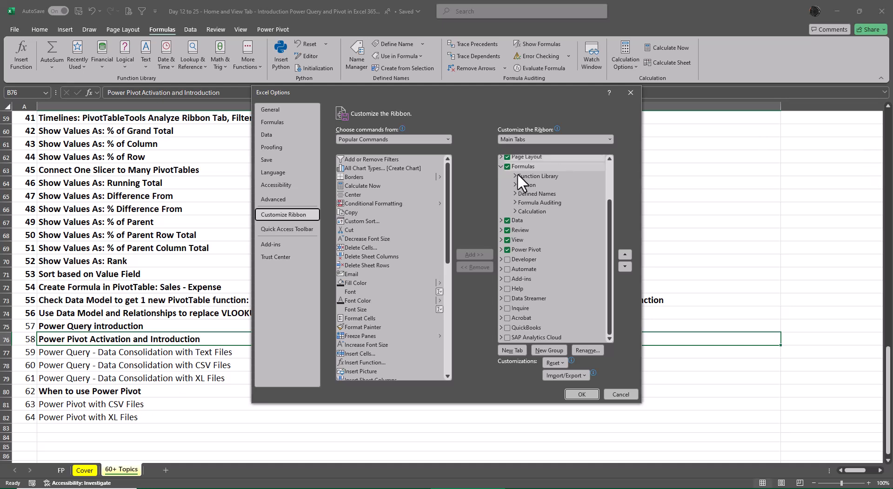
{"action": "left_click", "coordinate": [275, 244]}
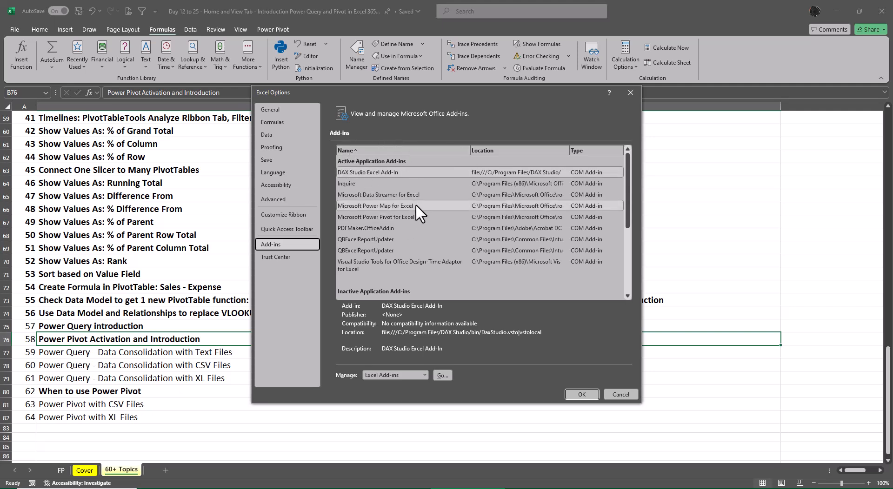
{"action": "scroll", "coordinate": [480, 202], "scroll_direction": "down", "scroll_amount": 3}
{"action": "scroll", "coordinate": [484, 201], "scroll_direction": "down", "scroll_amount": 1}
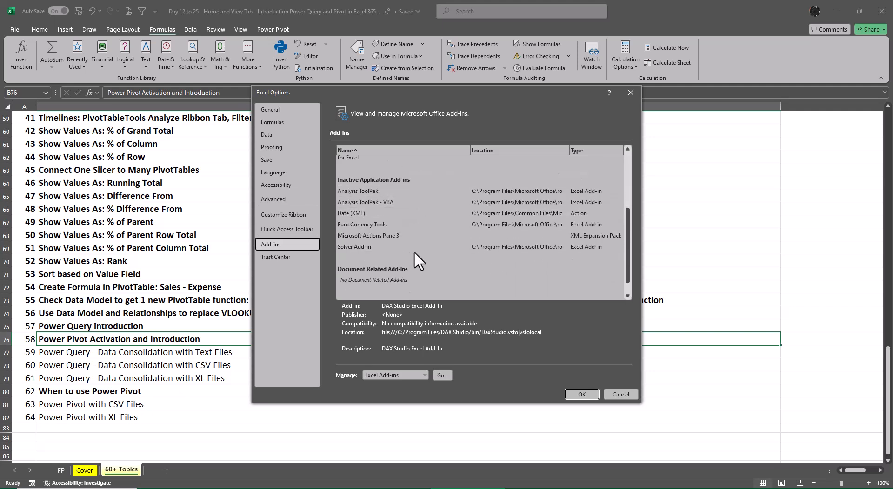
{"action": "scroll", "coordinate": [445, 275], "scroll_direction": "up", "scroll_amount": 4}
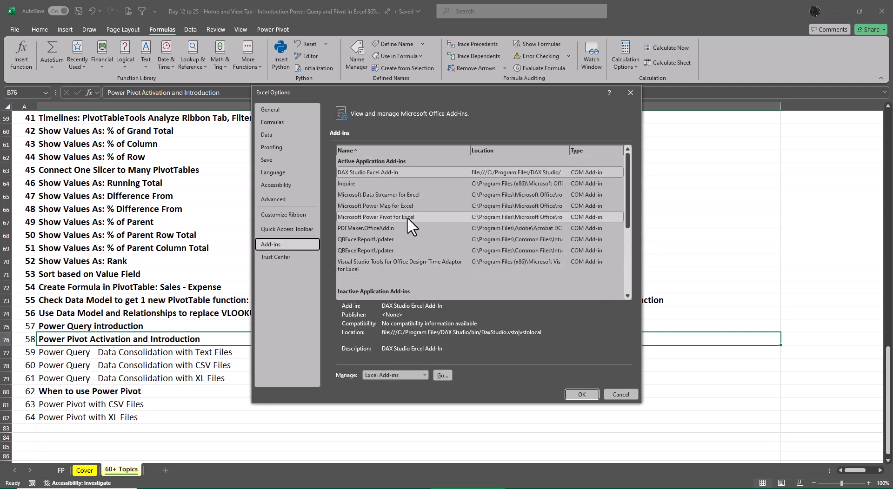
{"action": "scroll", "coordinate": [456, 258], "scroll_direction": "down", "scroll_amount": 5}
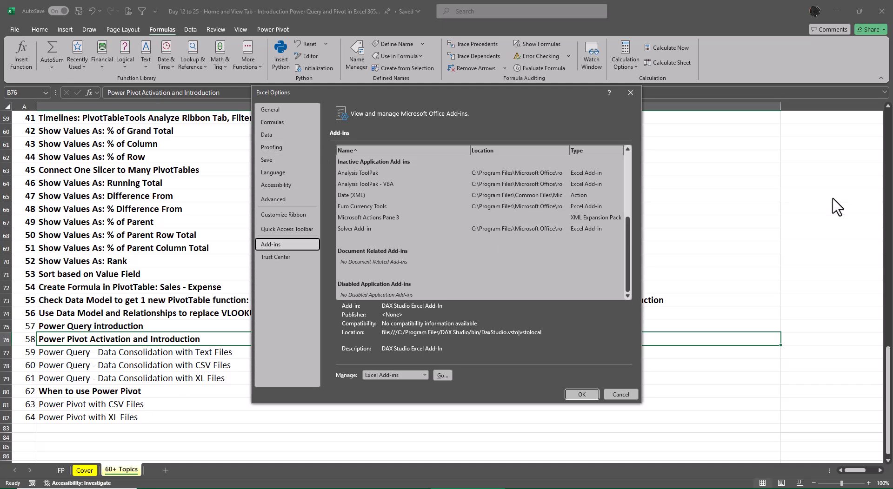
{"action": "left_click", "coordinate": [621, 395]}
- Check the Microsoft 365 product and version information on the account page, then return to the workbook
{"action": "left_click", "coordinate": [12, 29]}
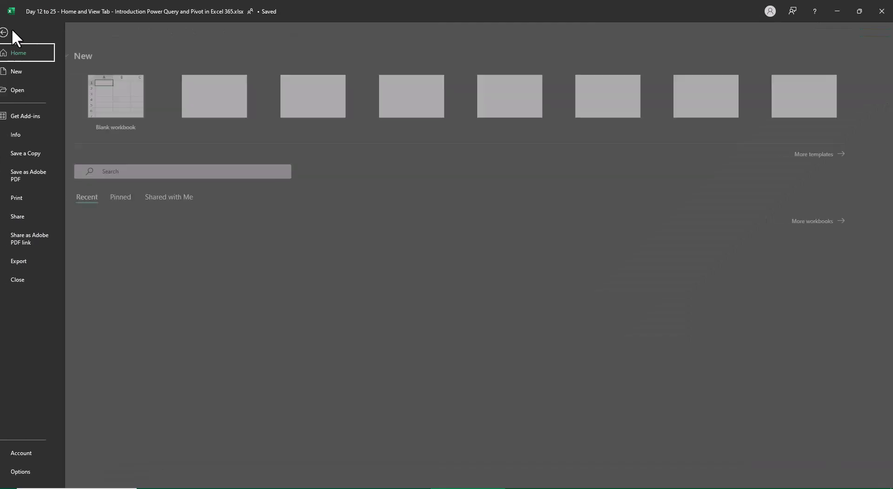
{"action": "left_click", "coordinate": [28, 451]}
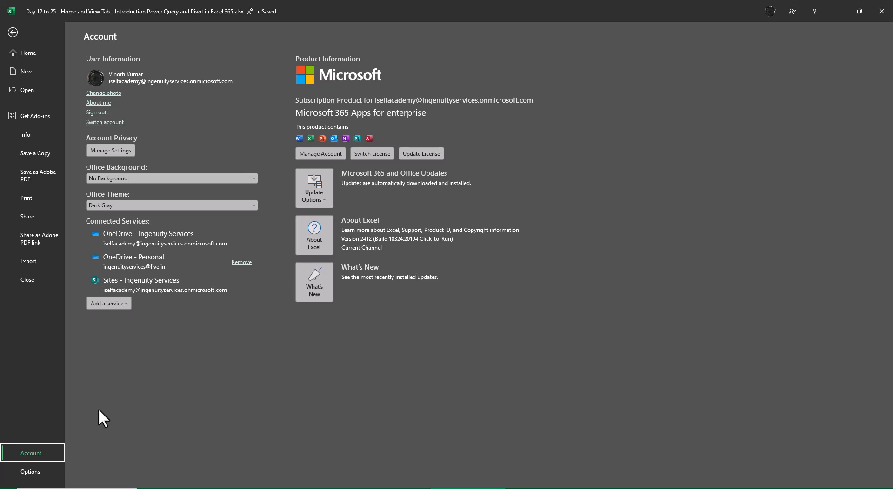
{"action": "left_click", "coordinate": [14, 33]}
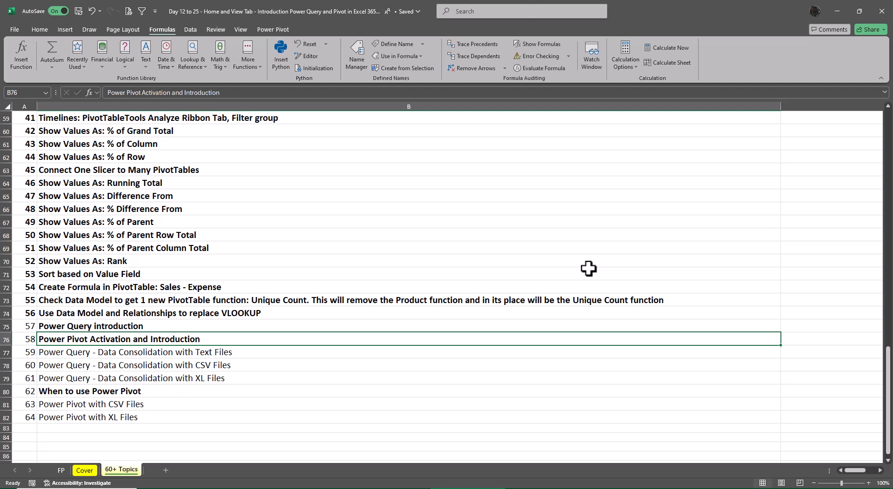
- Check that Microsoft Power Pivot for Excel is enabled among the COM add-ins and show the Power Pivot commands
{"action": "right_click", "coordinate": [747, 47]}
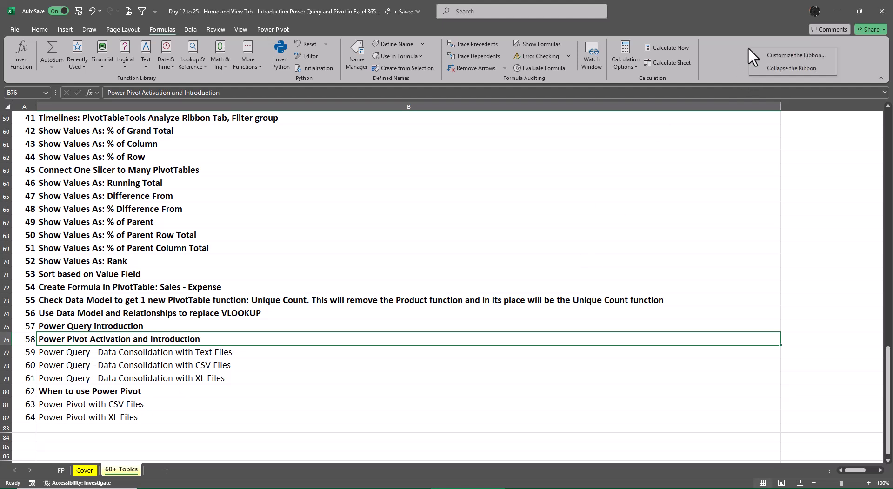
{"action": "left_click", "coordinate": [764, 54]}
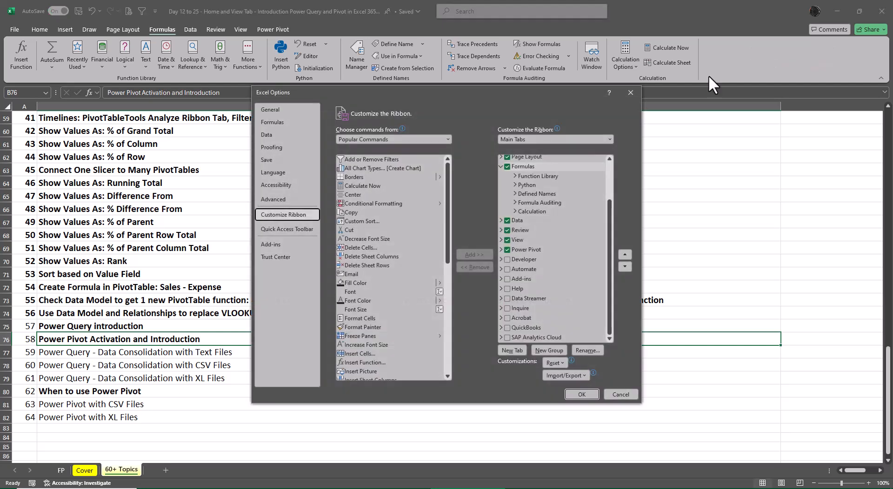
{"action": "left_click", "coordinate": [278, 243]}
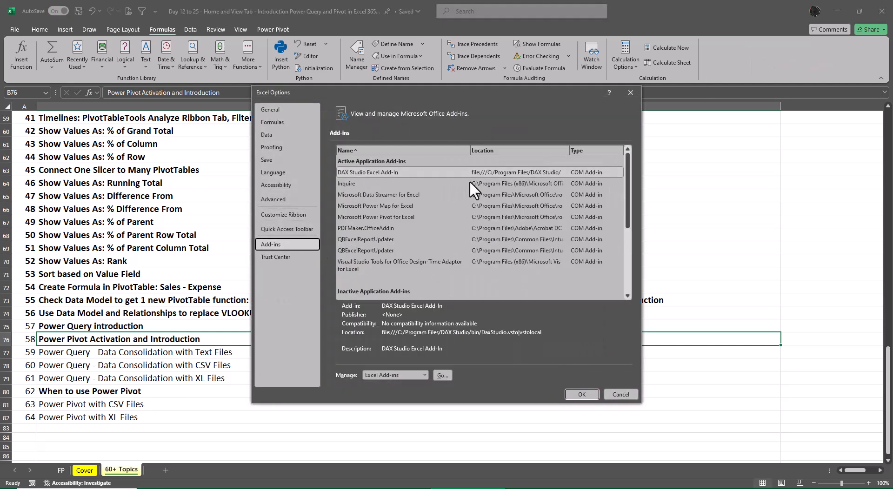
{"action": "scroll", "coordinate": [415, 194], "scroll_direction": "down", "scroll_amount": 3}
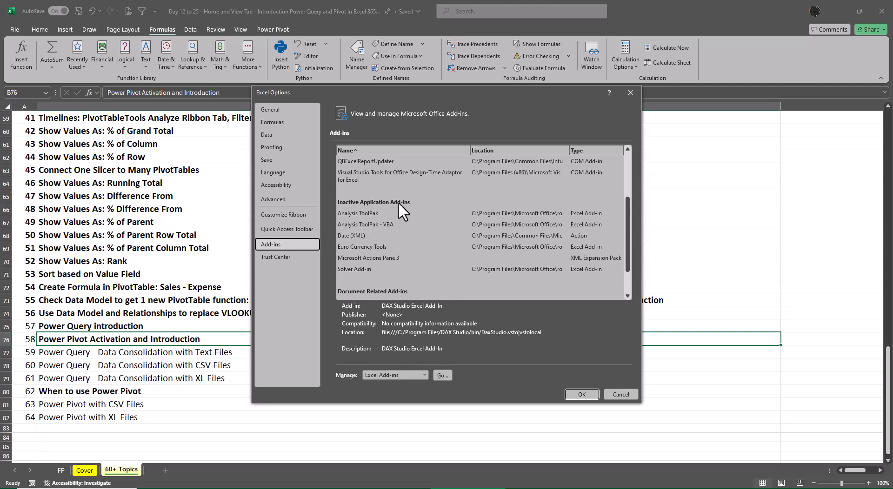
{"action": "left_click", "coordinate": [424, 375]}
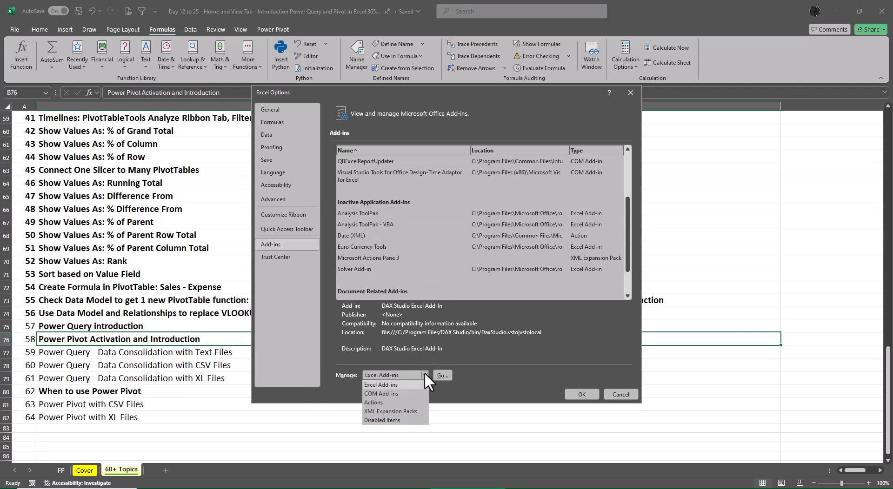
{"action": "left_click", "coordinate": [411, 394]}
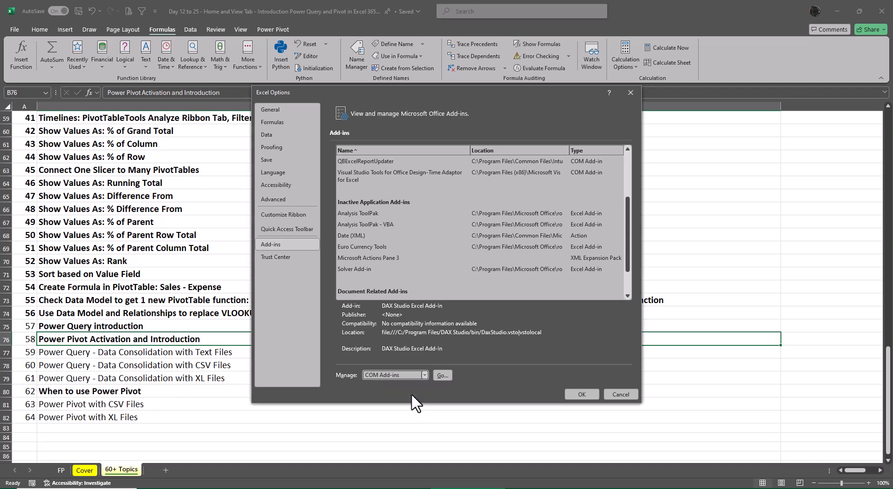
{"action": "left_click", "coordinate": [444, 376]}
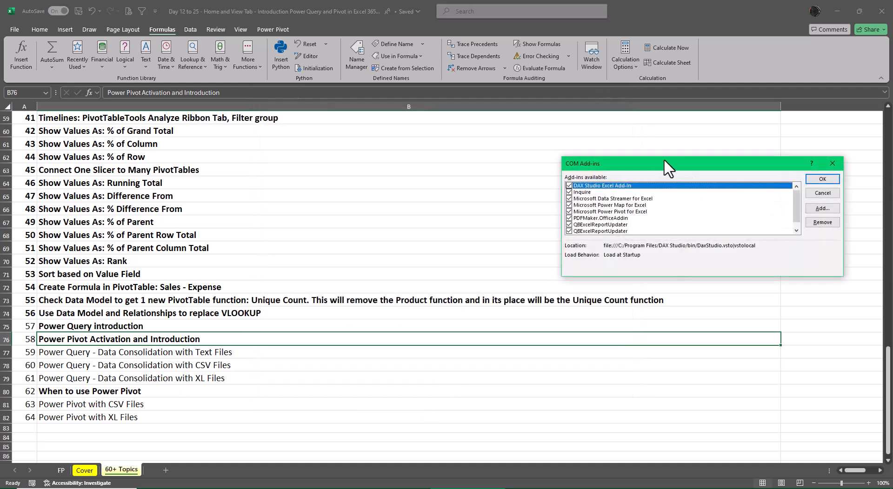
{"action": "left_click_drag", "start_coordinate": [662, 160], "coordinate": [480, 117]}
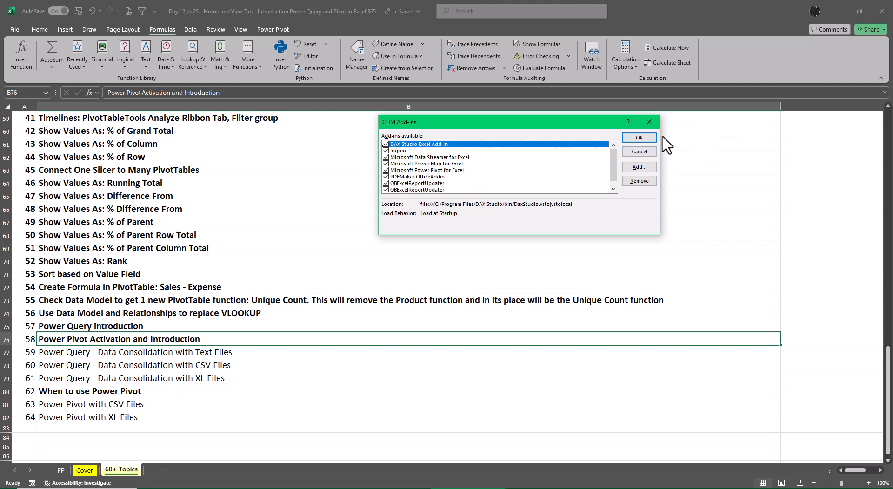
{"action": "left_click", "coordinate": [638, 137]}
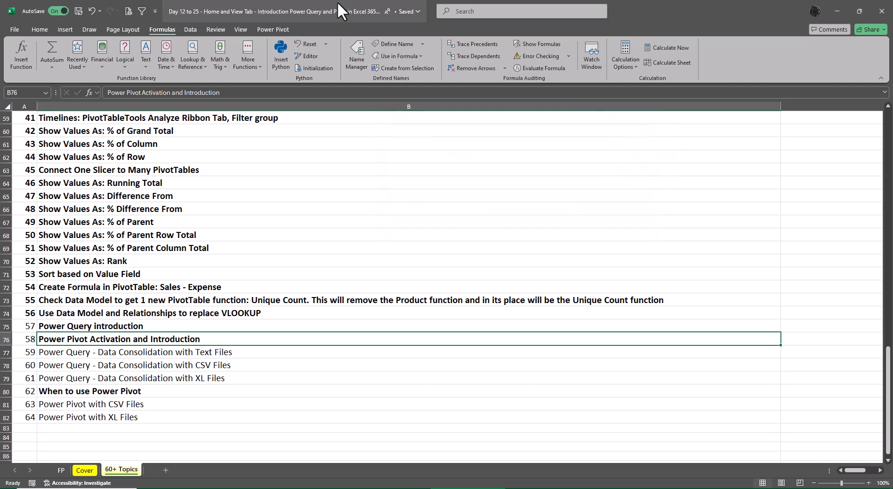
{"action": "left_click", "coordinate": [279, 29]}
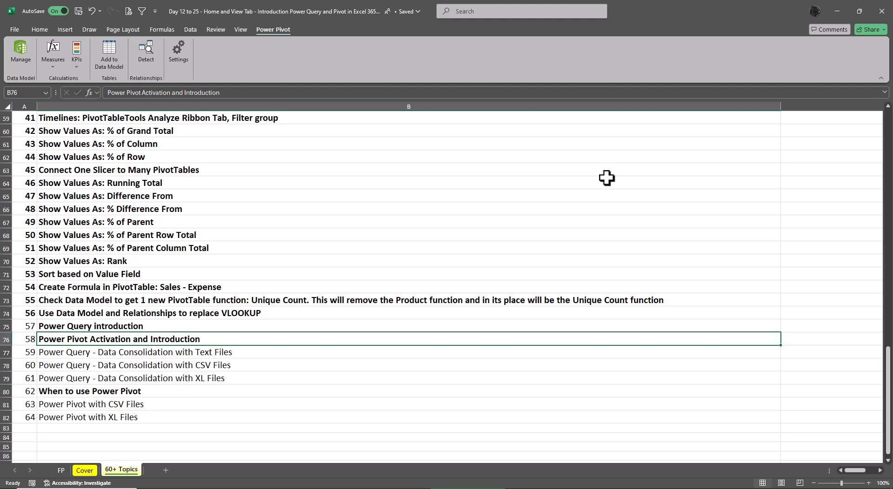
- Bold the topic Power Query - Data Consolidation with Text Files in the topic list
{"action": "key", "text": "Down"}
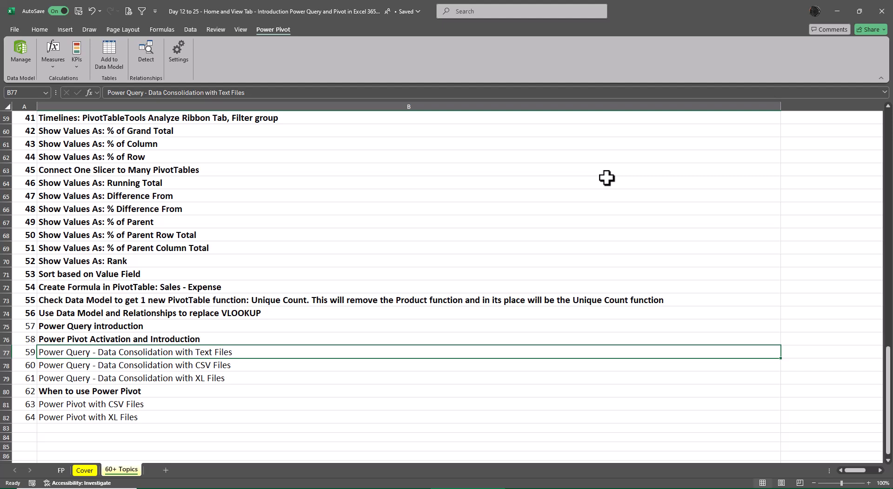
{"action": "key", "text": "ctrl+b"}
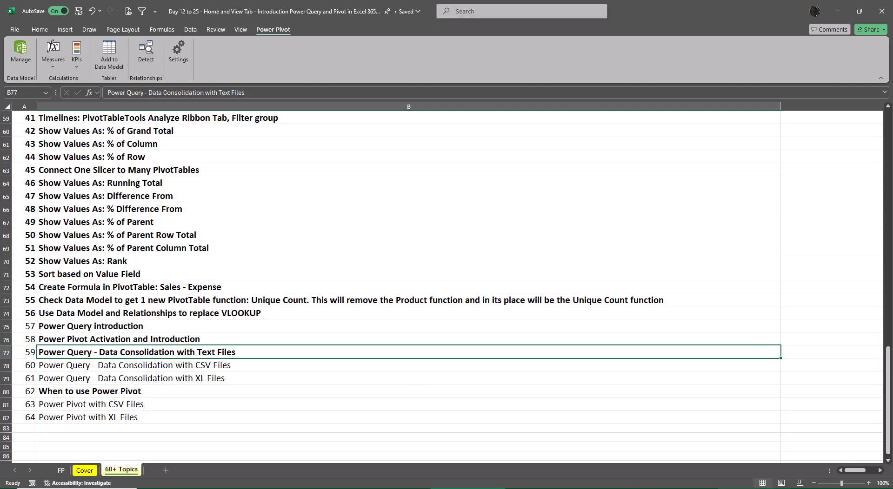
- Create a new blank workbook, zoom its sheet to 130%, and minimize it
{"action": "key", "text": "ctrl+n"}
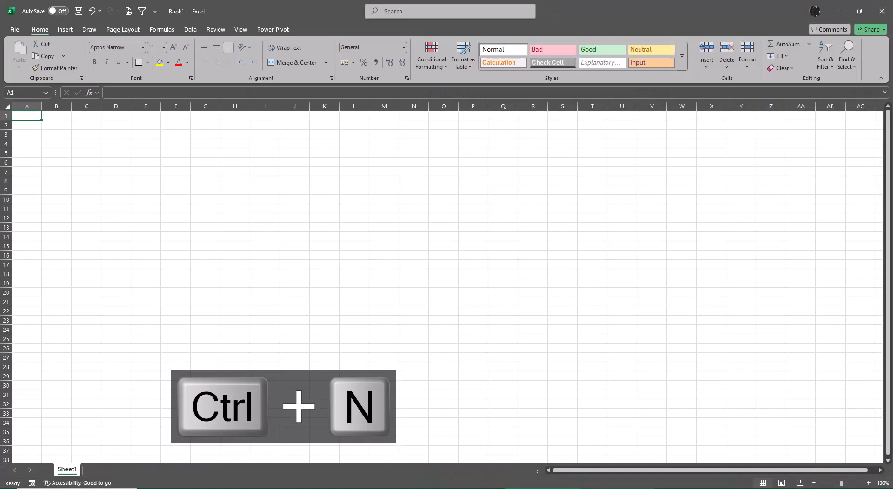
{"action": "scroll", "coordinate": [534, 401], "scroll_direction": "up", "scroll_amount": 2}
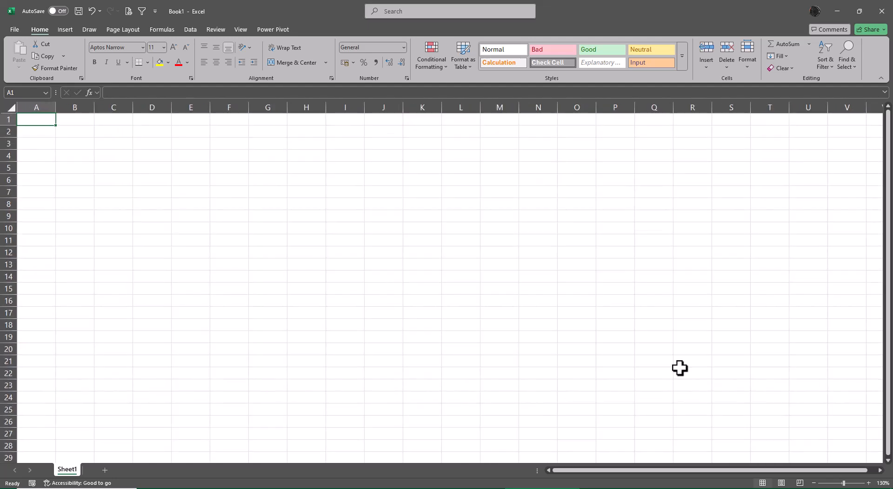
{"action": "left_click", "coordinate": [836, 10]}
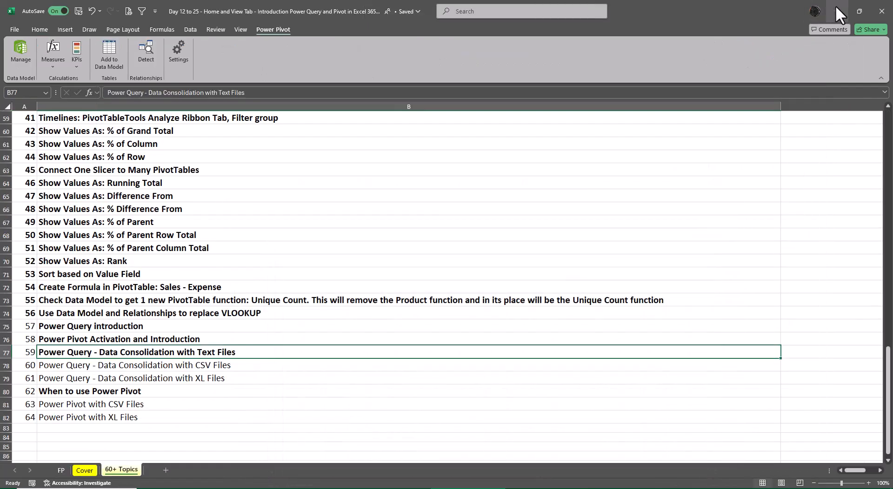
- Minimize the topics workbook, open the XL4free - Phase 1 folder from the desktop to view its contents, then close it
{"action": "left_click", "coordinate": [836, 9]}
{"action": "double_click", "coordinate": [756, 450]}
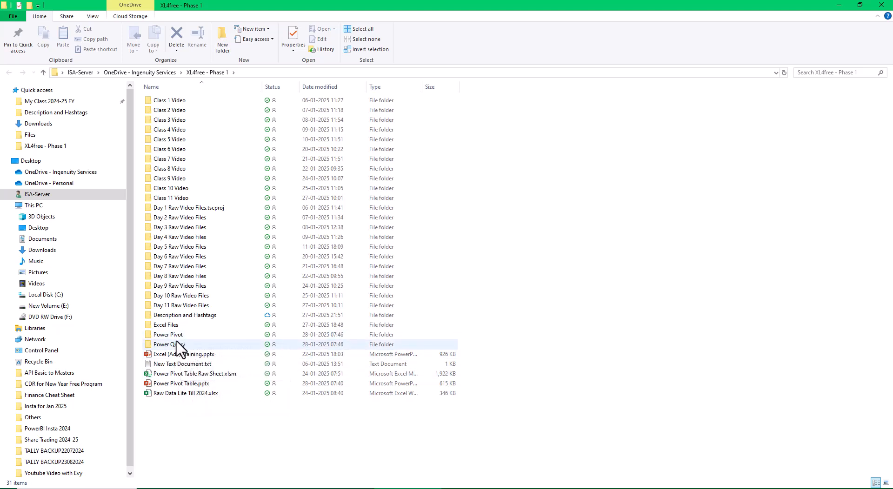
{"action": "left_click", "coordinate": [880, 9]}
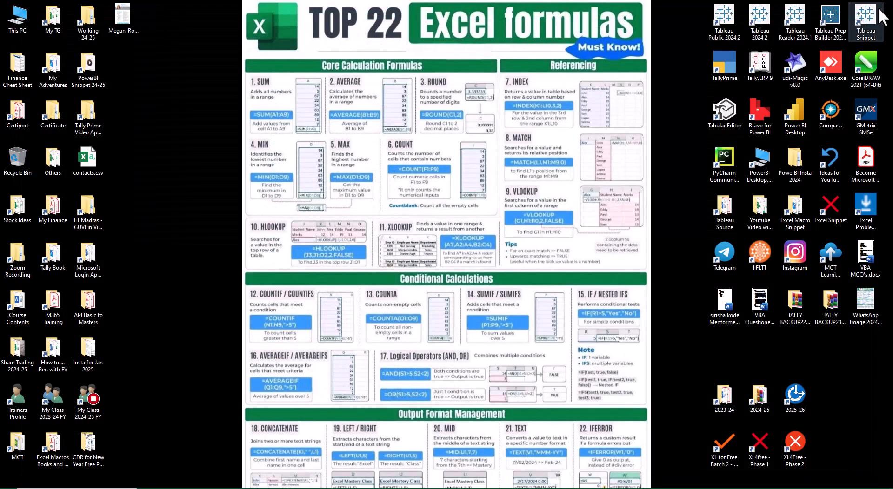
- Open the XL for Free Batch 2 folder from the desktop and go to Files, Class 12 Files, Power Query, Text, New
{"action": "double_click", "coordinate": [724, 442]}
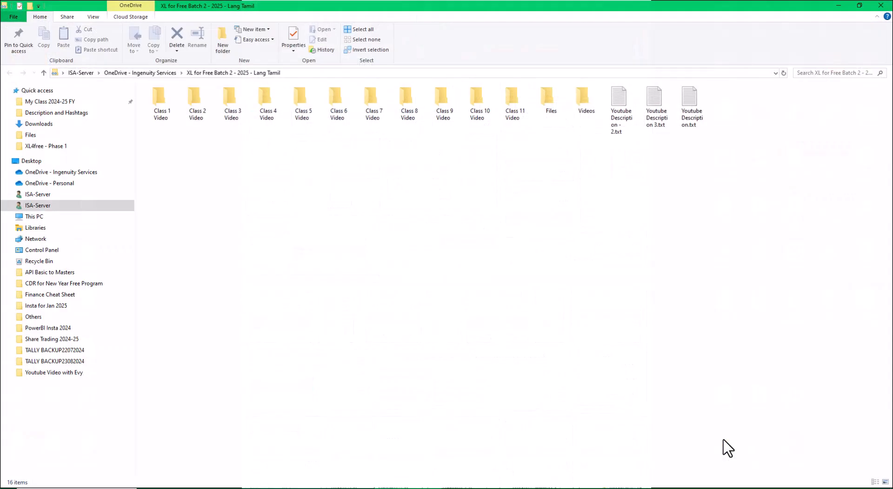
{"action": "double_click", "coordinate": [545, 105]}
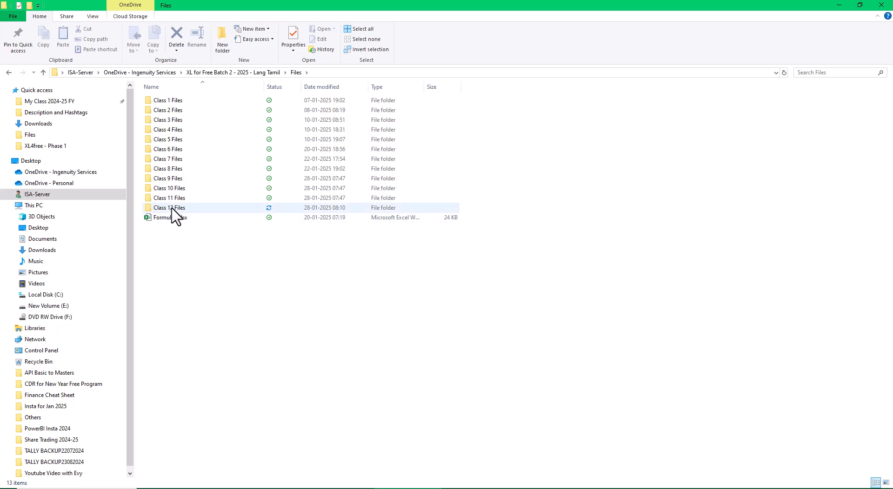
{"action": "double_click", "coordinate": [173, 208]}
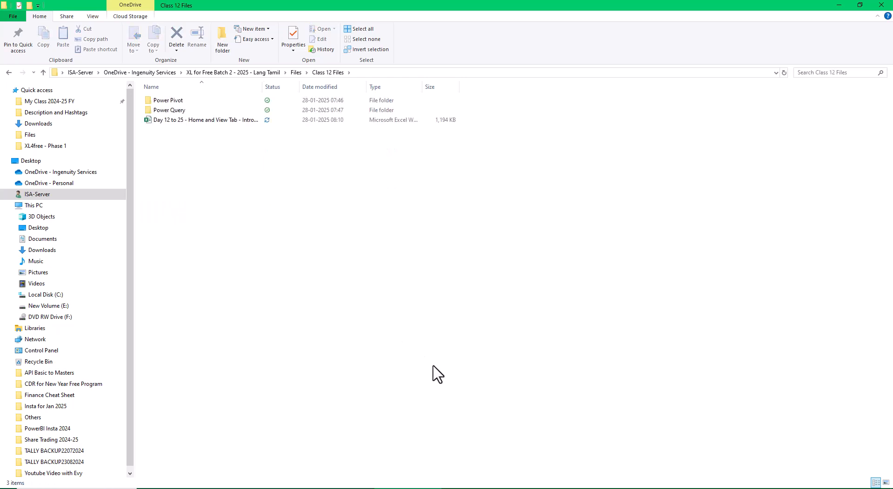
{"action": "double_click", "coordinate": [170, 111]}
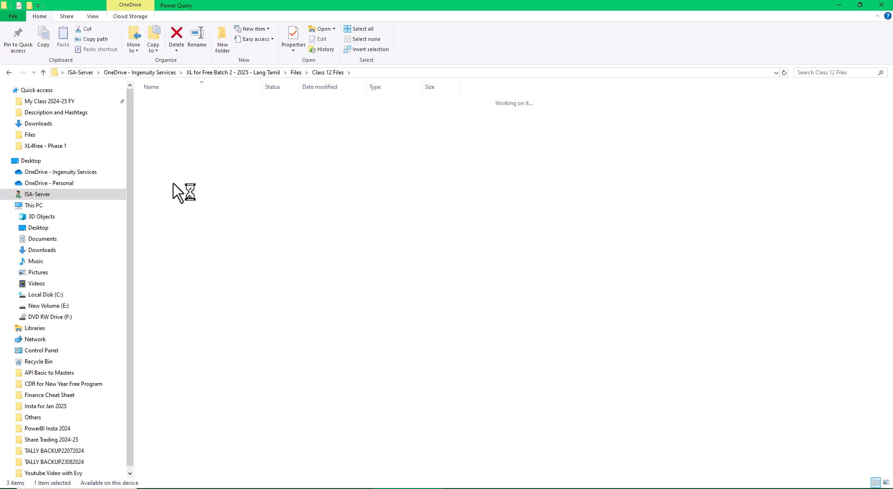
{"action": "left_click", "coordinate": [168, 123]}
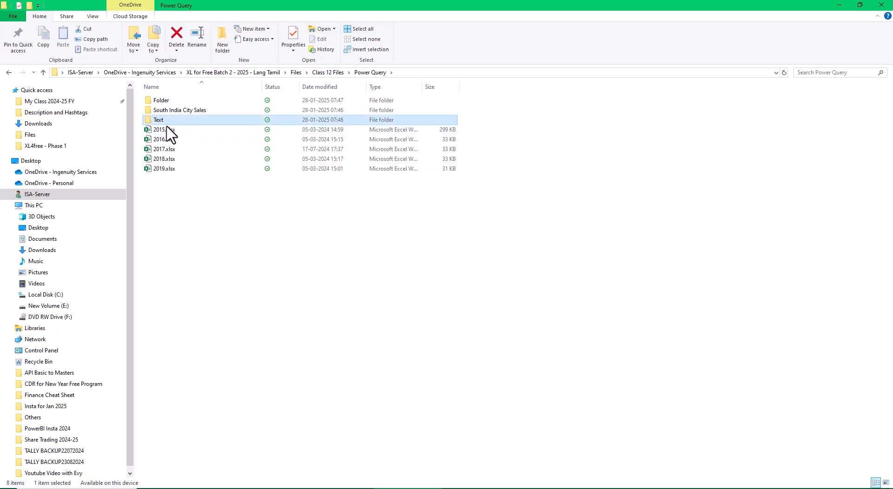
{"action": "double_click", "coordinate": [168, 122]}
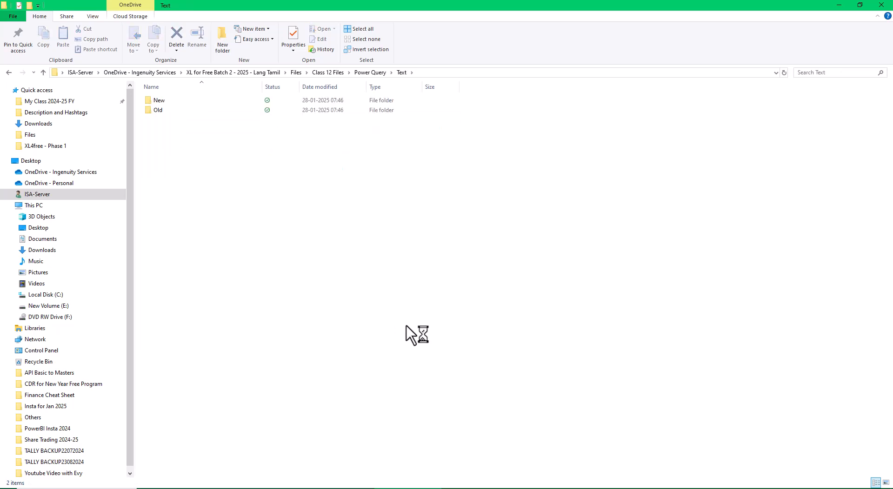
{"action": "left_click", "coordinate": [169, 102]}
{"action": "double_click", "coordinate": [169, 101]}
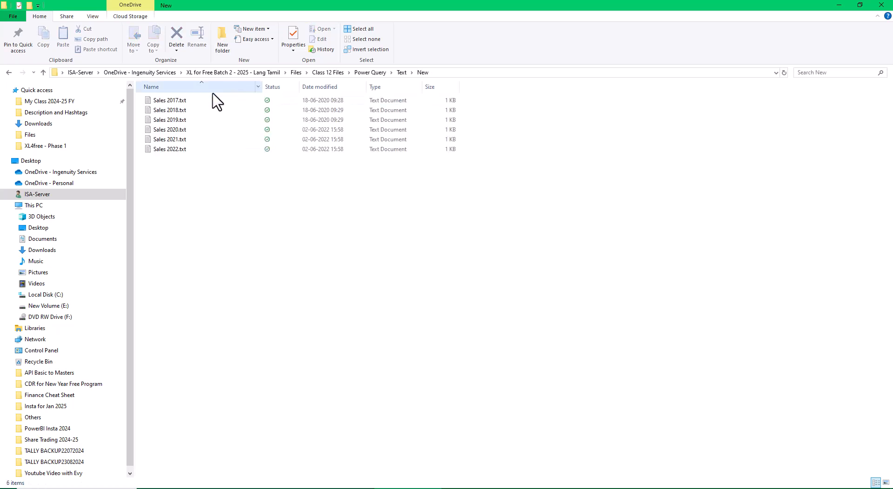
- In the neighbouring Old folder, delete the text files Sales 2017.txt through Sales 2022.txt
{"action": "left_click", "coordinate": [5, 72]}
{"action": "left_click", "coordinate": [153, 111]}
{"action": "double_click", "coordinate": [153, 111]}
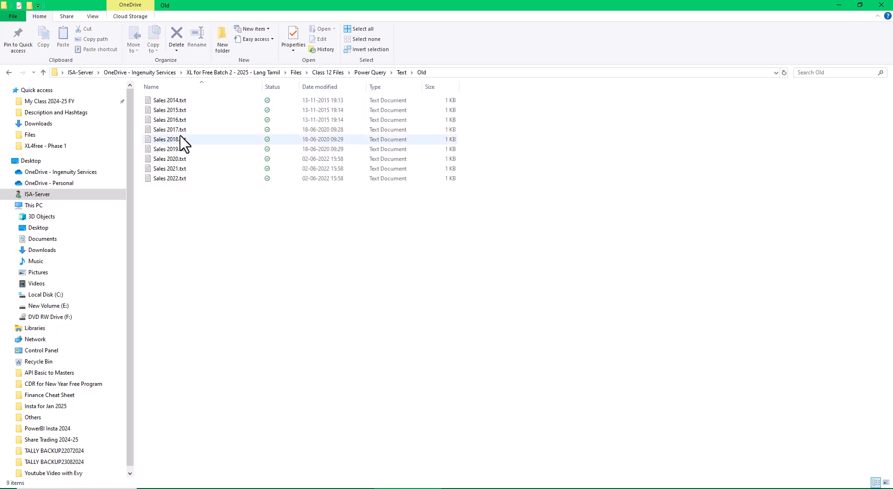
{"action": "left_click", "coordinate": [182, 130]}
{"action": "left_click", "coordinate": [182, 179], "text": "shift"}
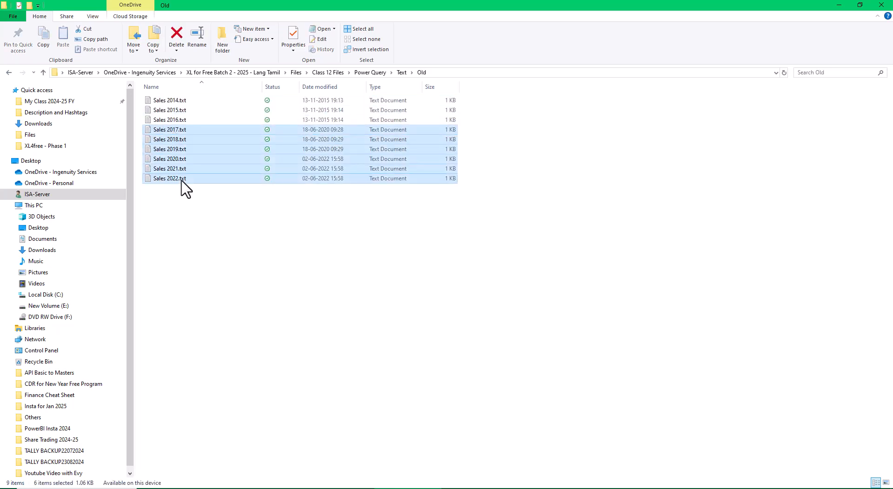
{"action": "key", "text": "Delete"}
{"action": "key", "text": "Return"}
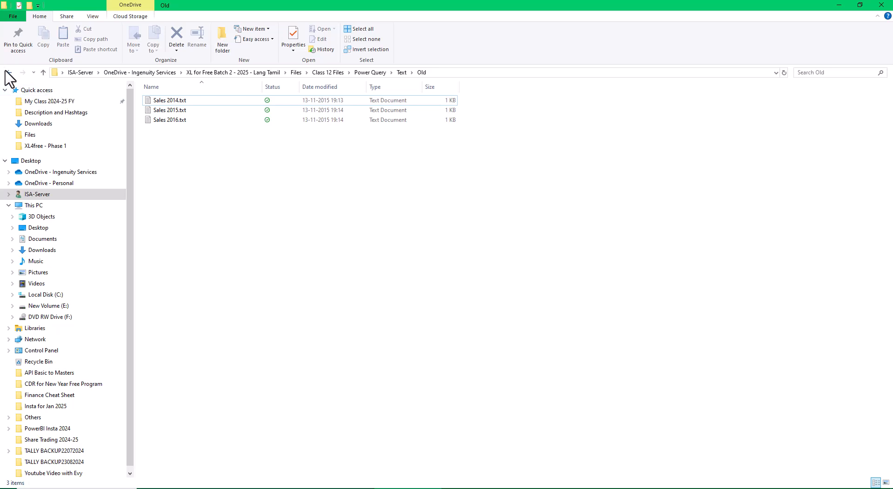
- Return to the New folder, duplicate Sales 2022.txt, and check the original file's contents
{"action": "left_click", "coordinate": [7, 72]}
{"action": "left_click", "coordinate": [160, 102]}
{"action": "double_click", "coordinate": [160, 101]}
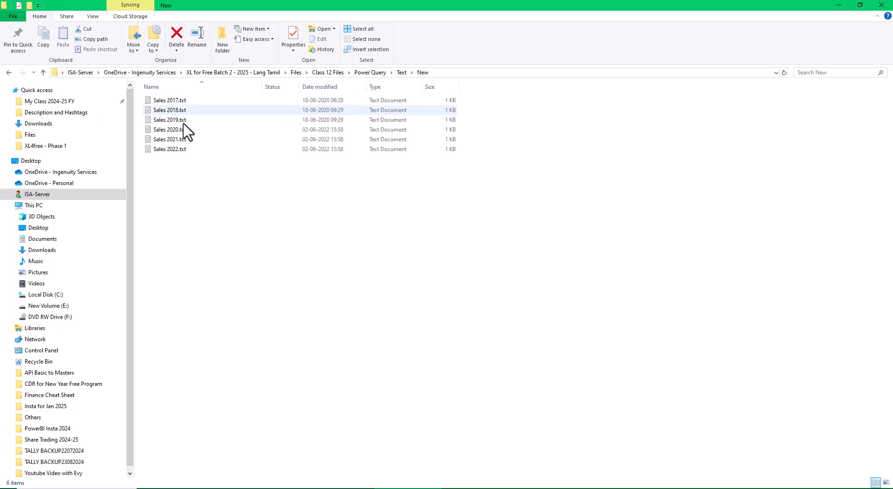
{"action": "left_click", "coordinate": [186, 149]}
{"action": "key", "text": "ctrl+v"}
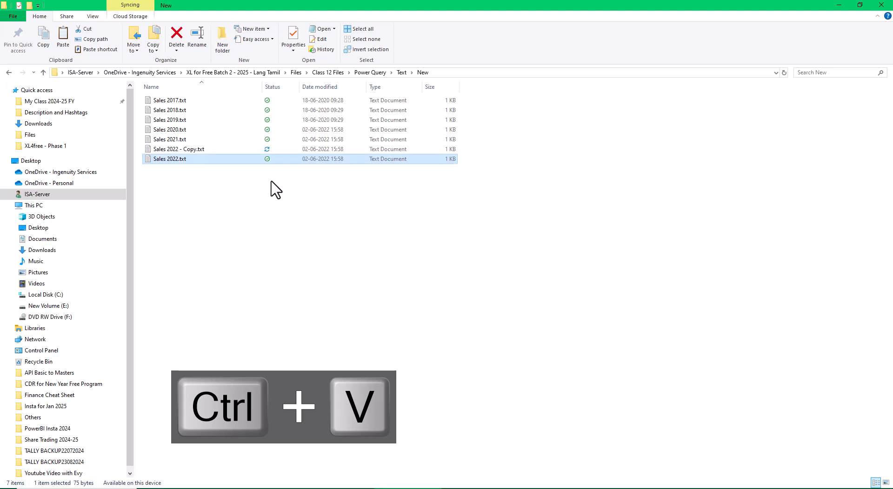
{"action": "key", "text": "Return"}
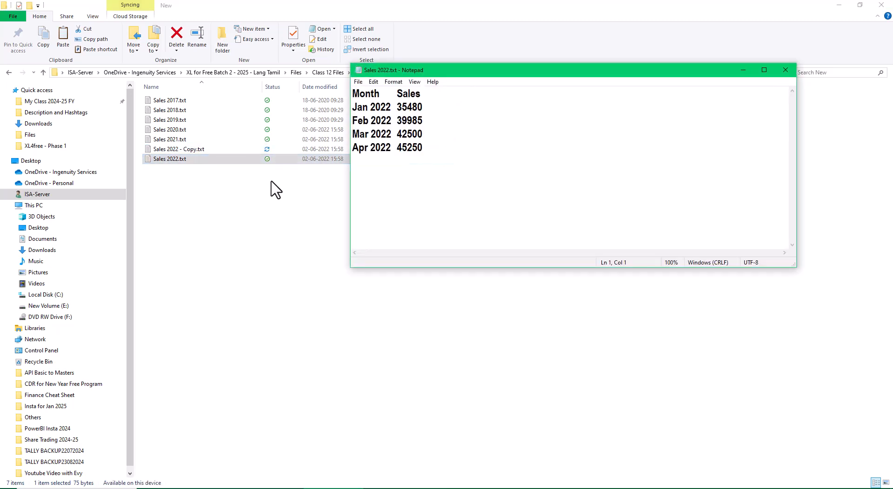
{"action": "left_click", "coordinate": [785, 70]}
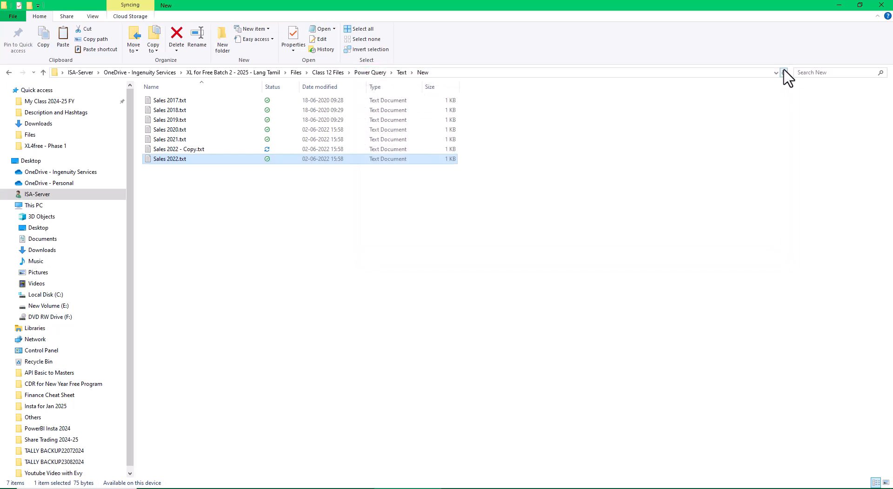
- Delete Sales 2022.txt together with its copy from the New folder
{"action": "key", "text": "Up"}
{"action": "key", "text": "shift+Down"}
{"action": "key", "text": "Delete"}
- Open Sales 2021.txt, read its monthly sales through December, and close it
{"action": "key", "text": "Down"}
{"action": "key", "text": "Down"}
{"action": "key", "text": "Down"}
{"action": "key", "text": "Down"}
{"action": "key", "text": "Down"}
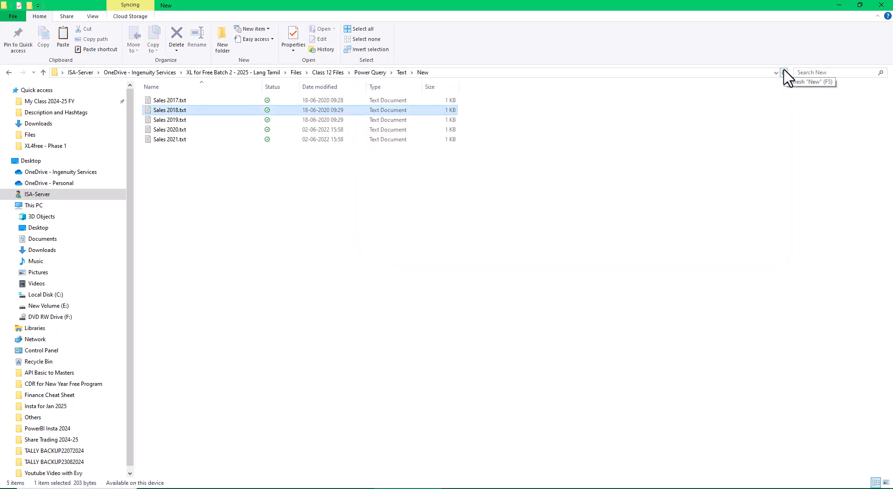
{"action": "key", "text": "Return"}
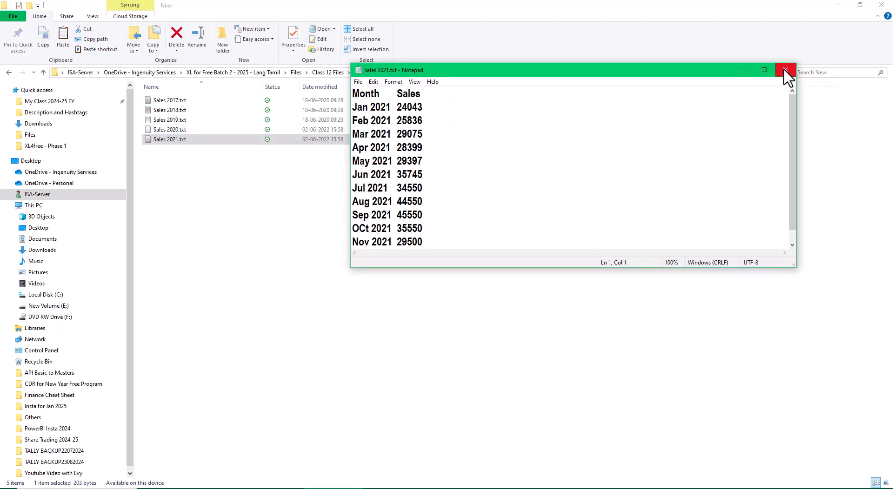
{"action": "scroll", "coordinate": [518, 152], "scroll_direction": "down", "scroll_amount": 1}
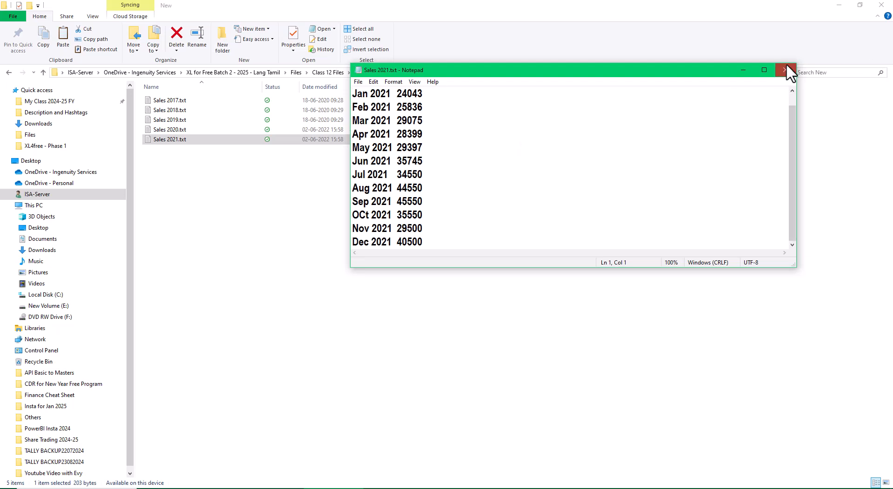
{"action": "left_click", "coordinate": [785, 70]}
- Make three copies of Sales 2021.txt in the New folder
{"action": "key", "text": "ctrl+c"}
{"action": "key", "text": "ctrl+v"}
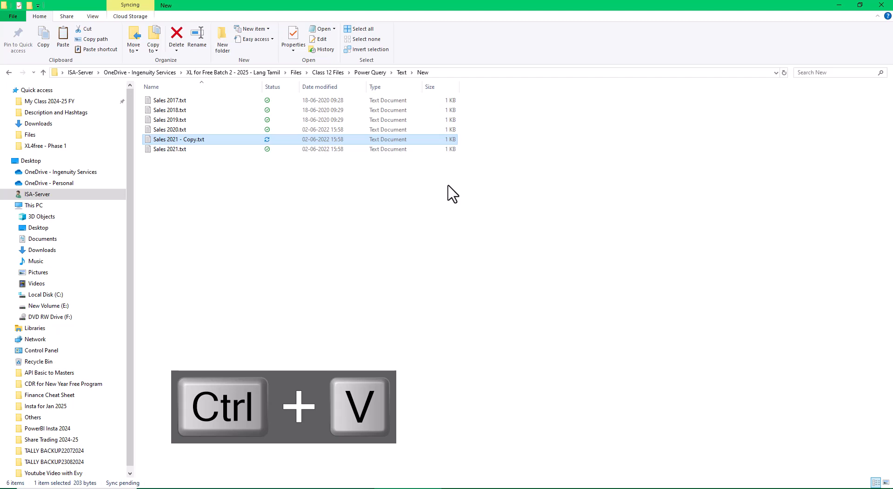
{"action": "key", "text": "ctrl+v"}
{"action": "key", "text": "ctrl+v"}
- Confirm deleting the shared items for everyone and rename Sales 2021 - Copy.txt as Sales 2022.txt
{"action": "key", "text": "Delete"}
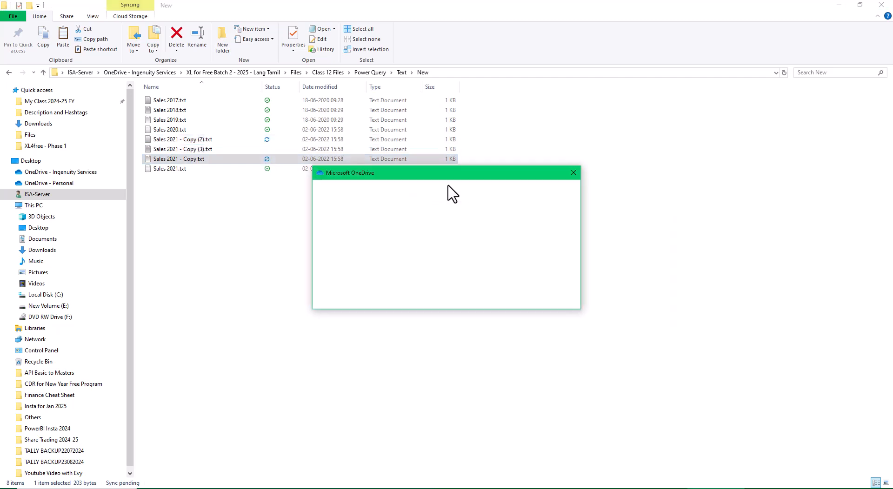
{"action": "key", "text": "F2"}
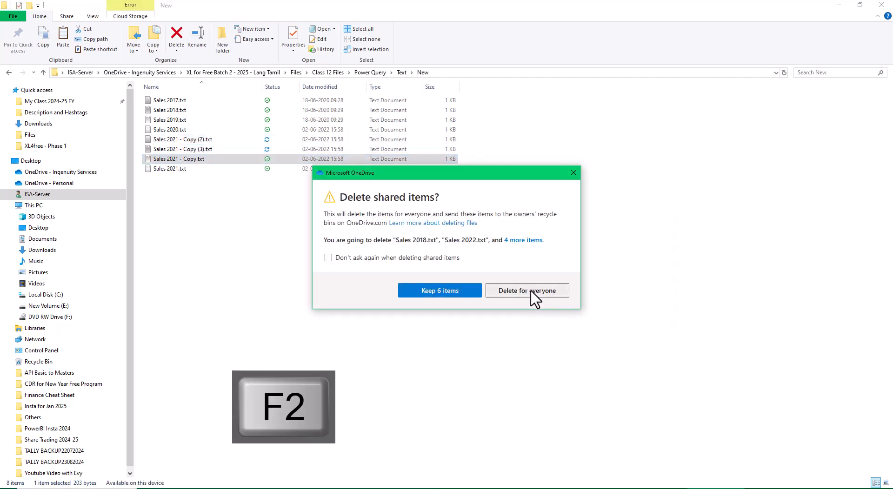
{"action": "left_click", "coordinate": [530, 292]}
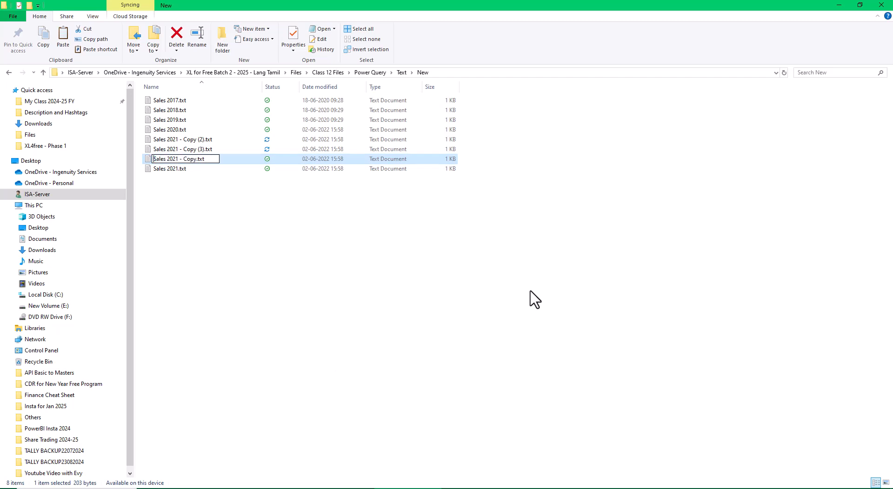
{"action": "key", "text": "Right"}
{"action": "key", "text": "Right"}
{"action": "key", "text": "Return"}
- Rename Sales 2021 - Copy (3).txt as Sales 2023.txt
{"action": "key", "text": "Up"}
{"action": "key", "text": "Up"}
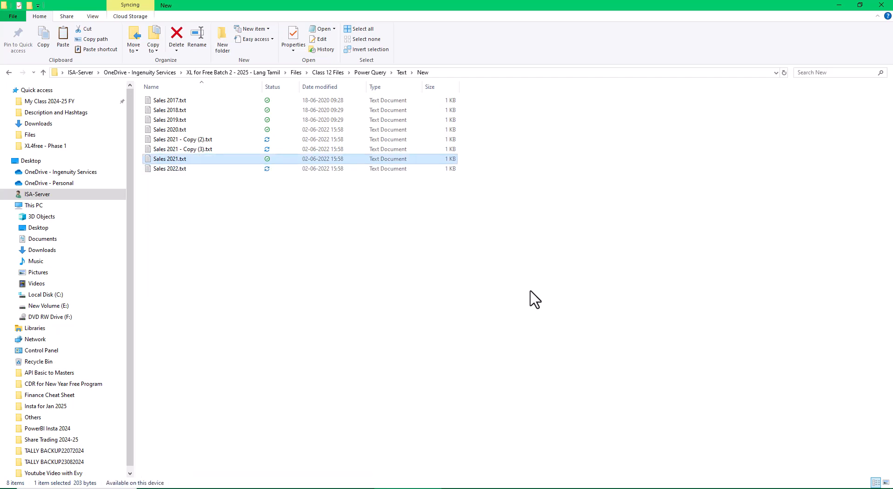
{"action": "key", "text": "F2"}
{"action": "key", "text": "Home"}
{"action": "key", "text": "Right"}
{"action": "key", "text": "Right"}
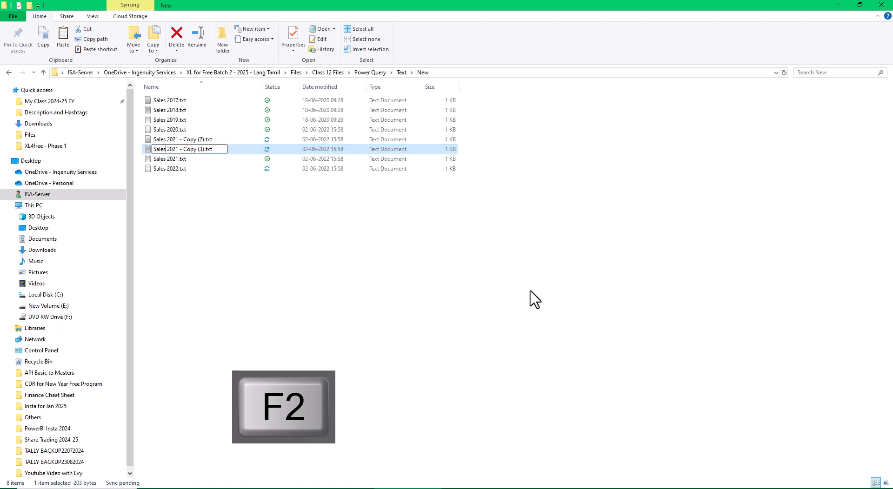
{"action": "key", "text": "F2"}
{"action": "key", "text": "Right"}
{"action": "key", "text": "Right"}
{"action": "key", "text": "Right"}
{"action": "key", "text": "BackSpace"}
{"action": "key", "text": "BackSpace"}
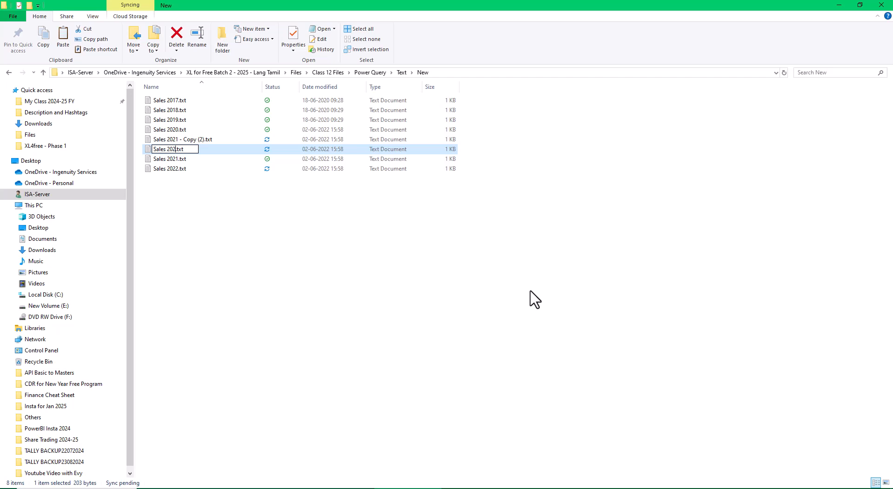
{"action": "key", "text": "Return"}
- Rename Sales 2021 - Copy (2).txt as Sales 2024.txt
{"action": "key", "text": "Up"}
{"action": "key", "text": "F2"}
{"action": "key", "text": "Home"}
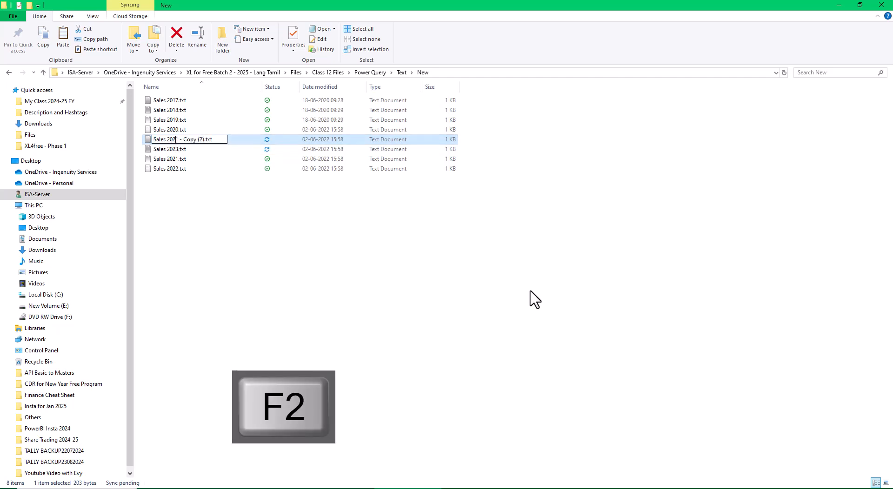
{"action": "key", "text": "Delete"}
{"action": "key", "text": "Delete"}
{"action": "key", "text": "Delete"}
{"action": "key", "text": "Delete"}
{"action": "type", "text": "4"}
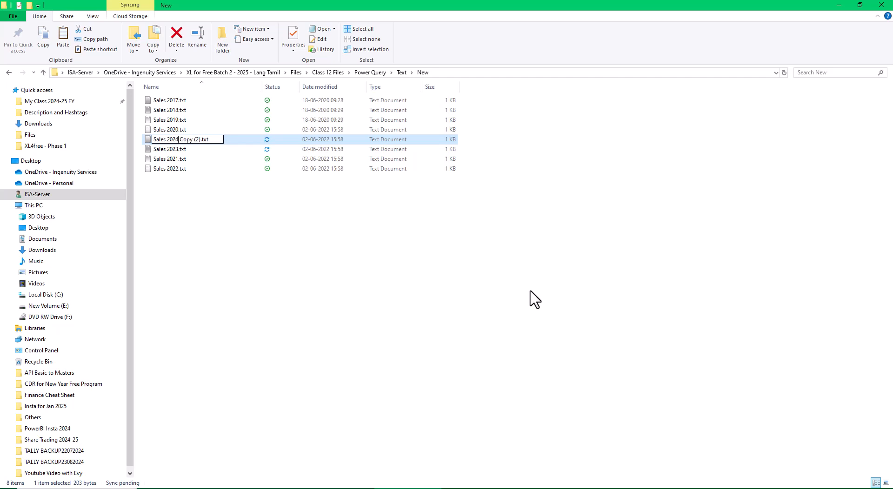
{"action": "key", "text": "Delete"}
{"action": "key", "text": "Delete"}
{"action": "key", "text": "Delete"}
{"action": "key", "text": "Delete"}
{"action": "key", "text": "Return"}
- Open Sales 2022.txt and replace every occurrence of 2021 with 2022
{"action": "key", "text": "Up"}
{"action": "key", "text": "Up"}
{"action": "key", "text": "Up"}
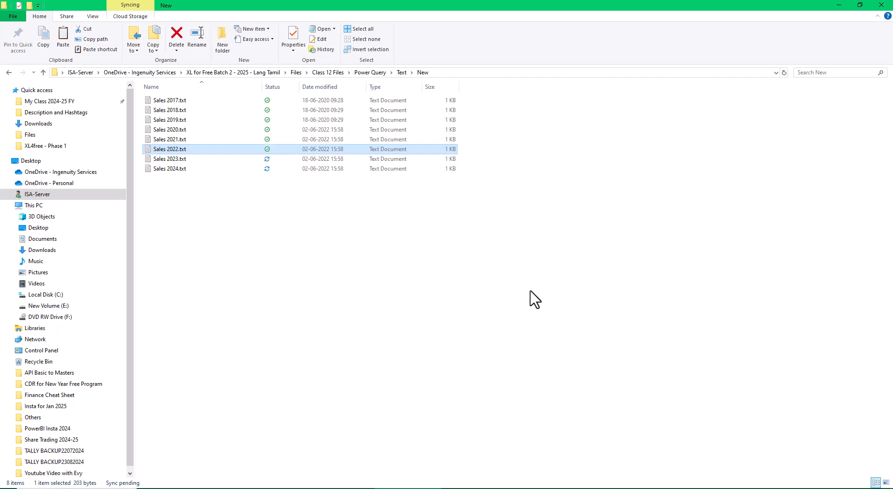
{"action": "key", "text": "Down"}
{"action": "key", "text": "Return"}
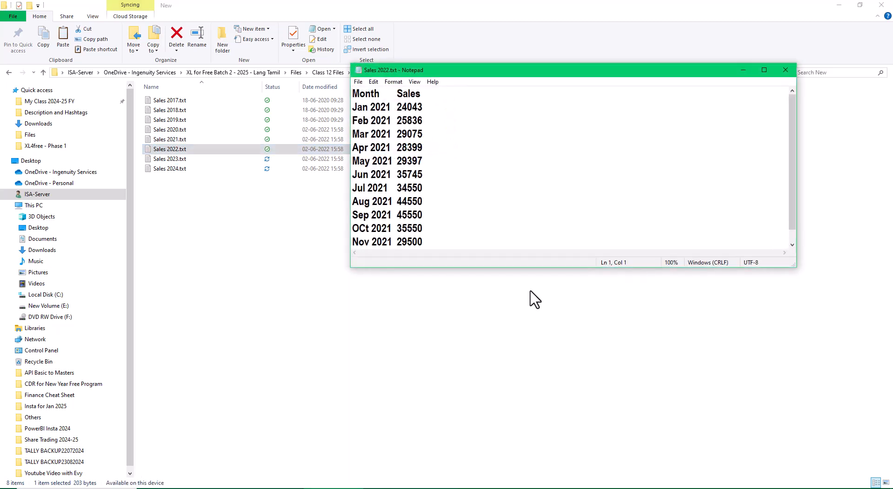
{"action": "key", "text": "ctrl+h"}
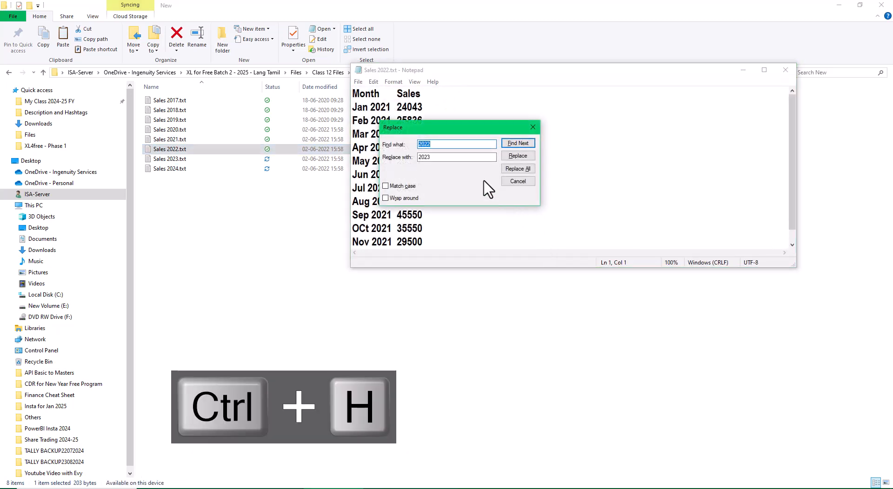
{"action": "type", "text": "2021"}
{"action": "key", "text": "Tab"}
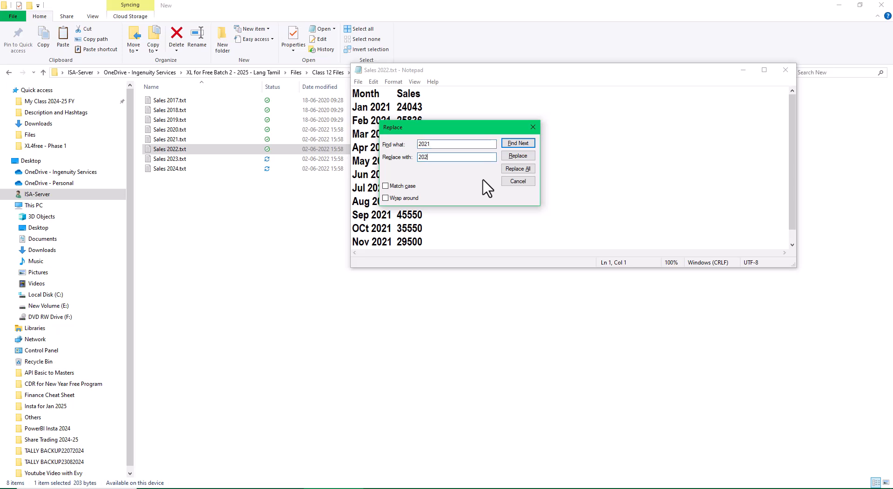
{"action": "key", "text": "Return"}
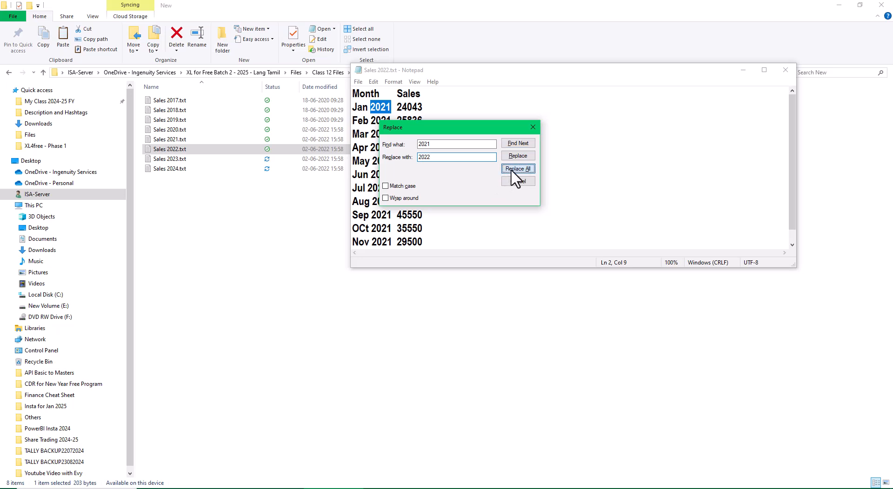
{"action": "left_click", "coordinate": [512, 171]}
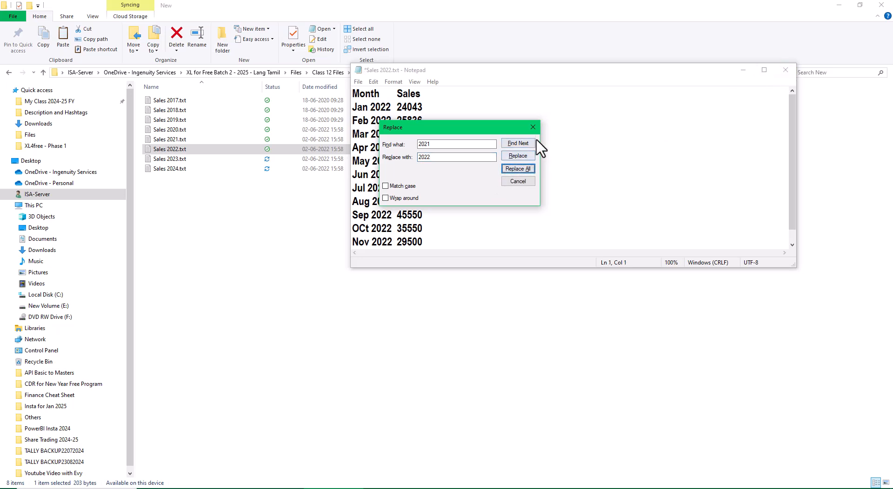
{"action": "left_click", "coordinate": [533, 128]}
- Review the months through December in Sales 2022.txt, then close the file and save its changes
{"action": "scroll", "coordinate": [458, 228], "scroll_direction": "down", "scroll_amount": 1}
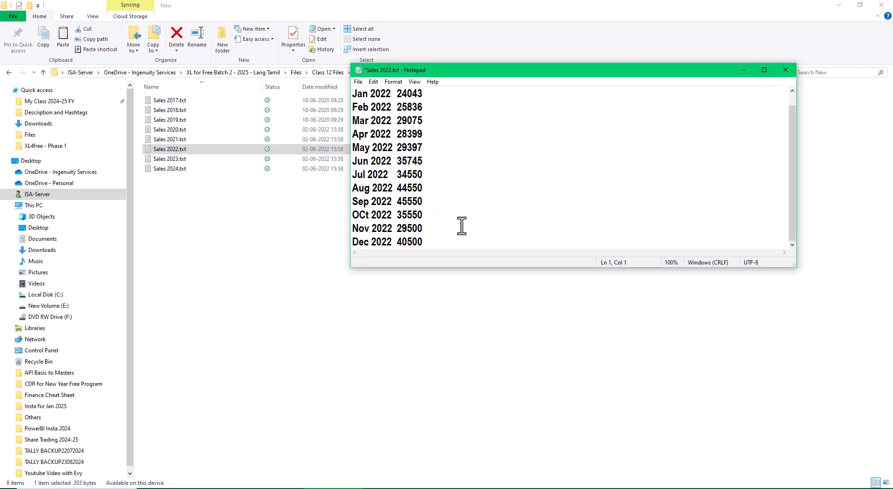
{"action": "left_click", "coordinate": [785, 69]}
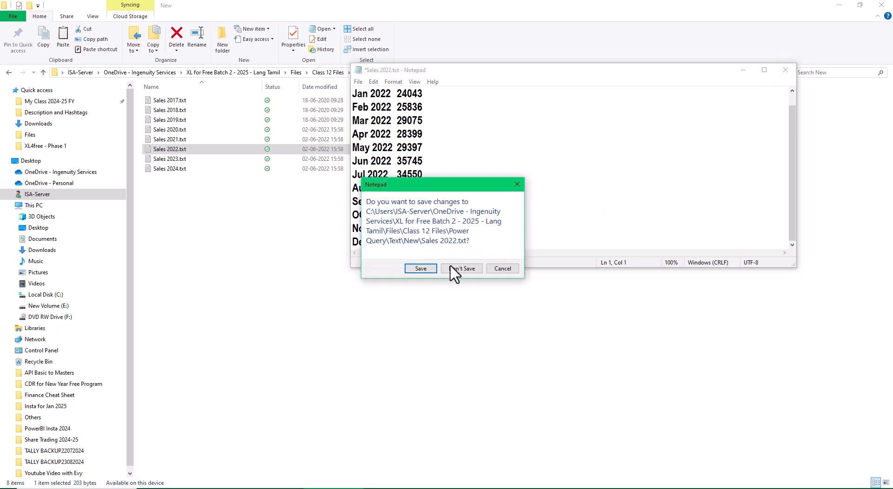
{"action": "left_click", "coordinate": [419, 269]}
- Open Sales 2023.txt, replace every occurrence of 2021 with 2023, and close the file with its changes saved
{"action": "double_click", "coordinate": [161, 159]}
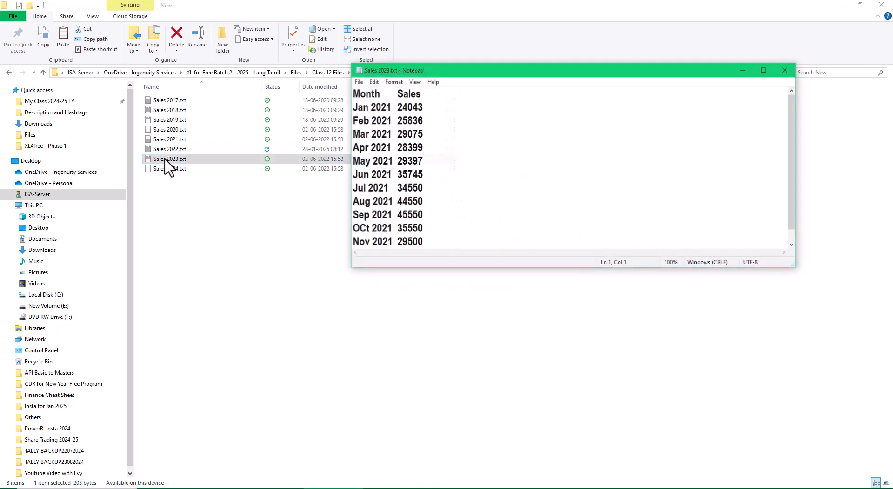
{"action": "key", "text": "ctrl+h"}
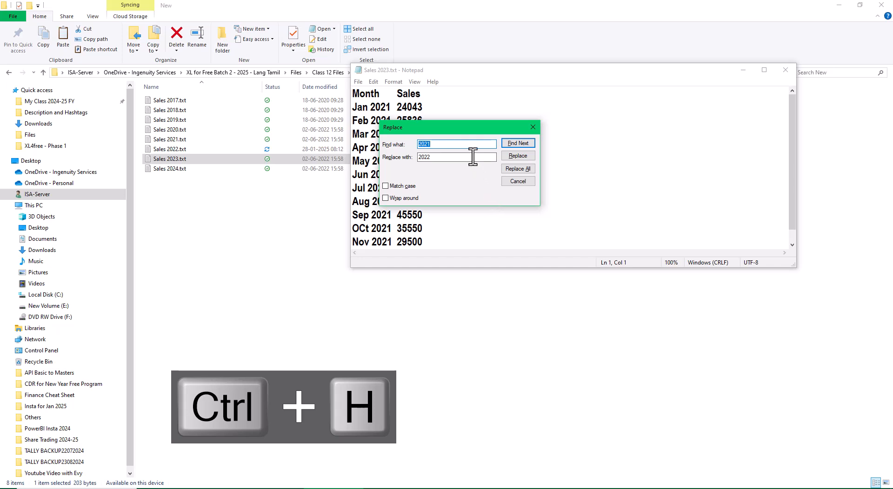
{"action": "left_click", "coordinate": [448, 158]}
{"action": "left_click", "coordinate": [518, 169]}
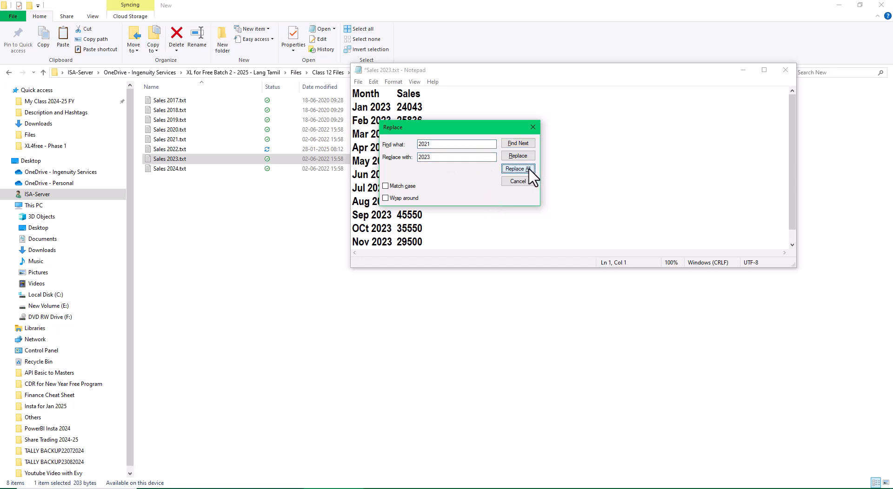
{"action": "left_click", "coordinate": [534, 127]}
{"action": "scroll", "coordinate": [578, 169], "scroll_direction": "down", "scroll_amount": 1}
{"action": "left_click", "coordinate": [785, 70]}
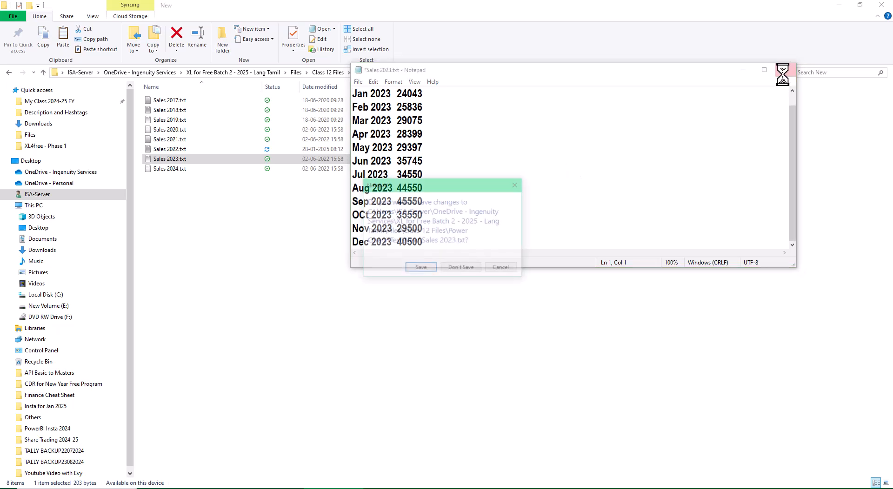
{"action": "left_click", "coordinate": [423, 269]}
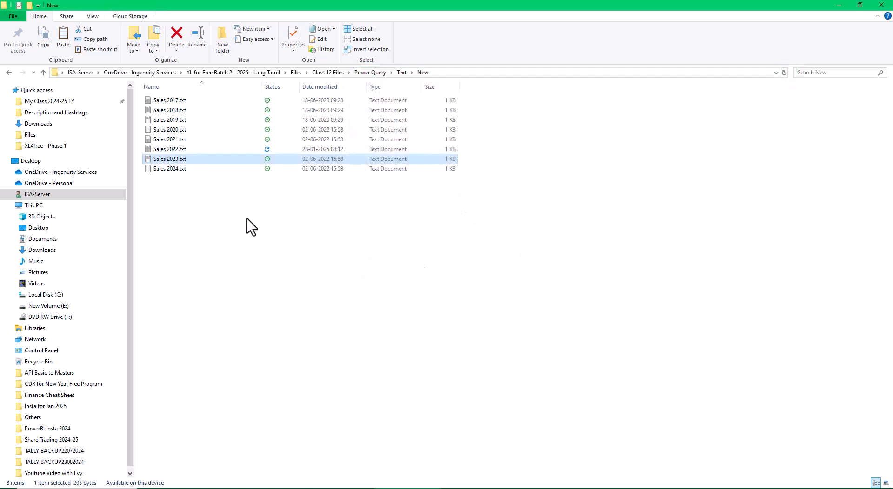
- Open Sales 2024.txt, replace every occurrence of 2021 with 2024, and close the file with its changes saved
{"action": "double_click", "coordinate": [170, 168]}
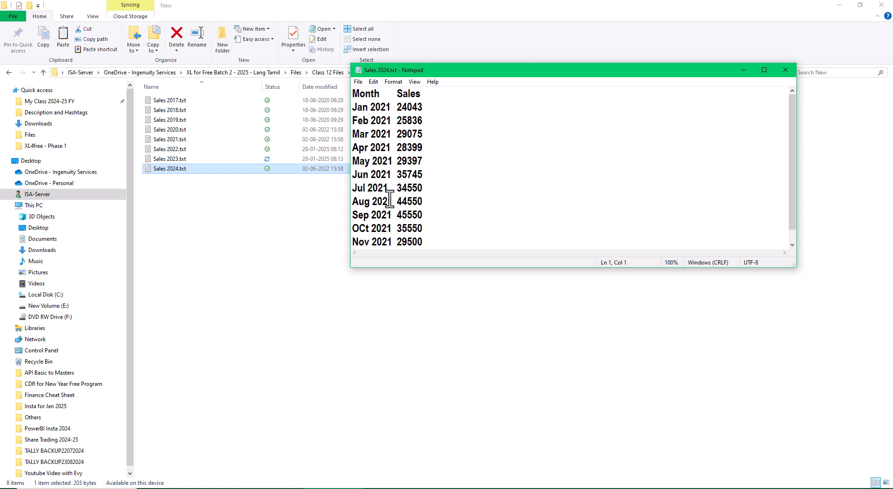
{"action": "key", "text": "ctrl+h"}
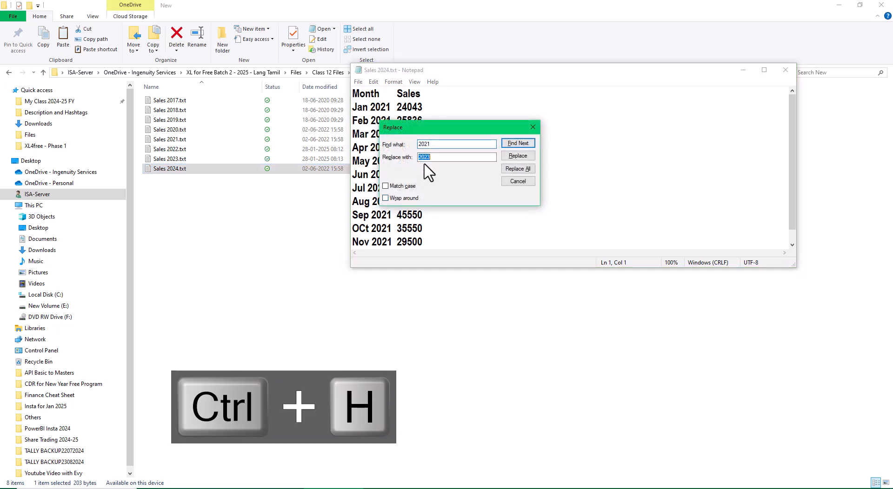
{"action": "type", "text": "2024"}
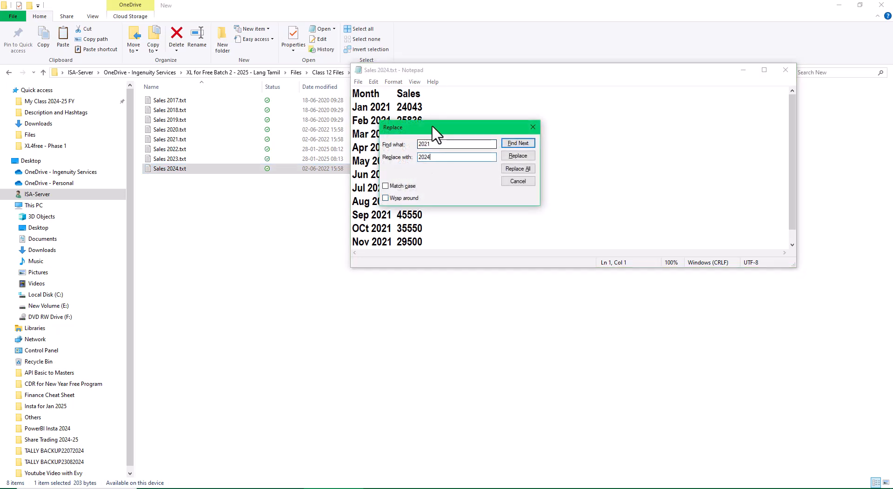
{"action": "left_click", "coordinate": [518, 170]}
{"action": "left_click", "coordinate": [533, 127]}
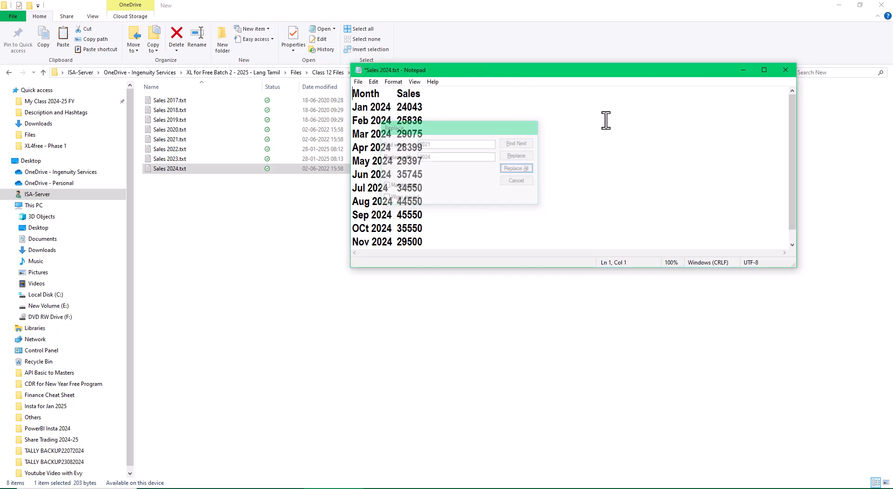
{"action": "left_click", "coordinate": [786, 71]}
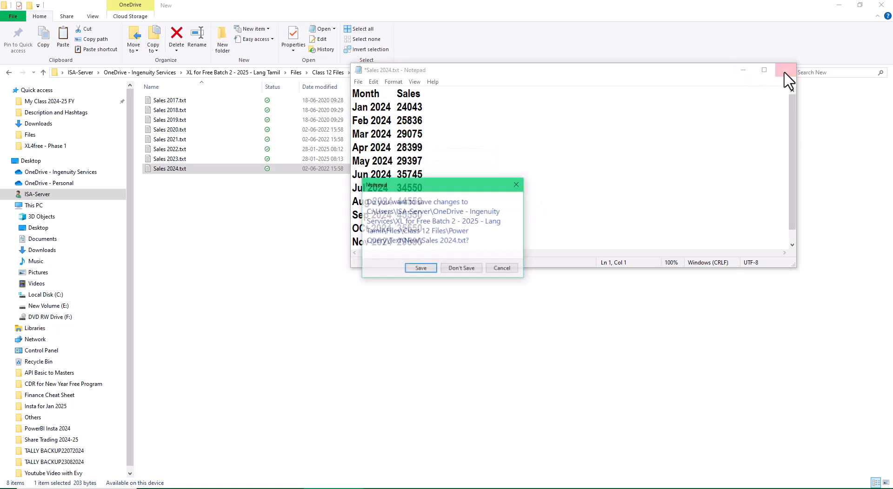
{"action": "left_click", "coordinate": [417, 270]}
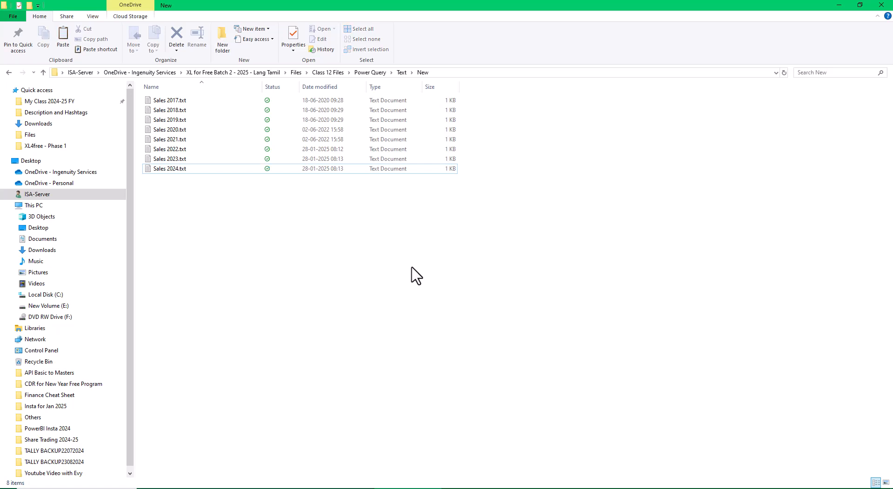
- Go to the Old folder and open Sales 2014.txt, Sales 2015.txt and Sales 2016.txt for viewing
{"action": "left_click", "coordinate": [9, 72]}
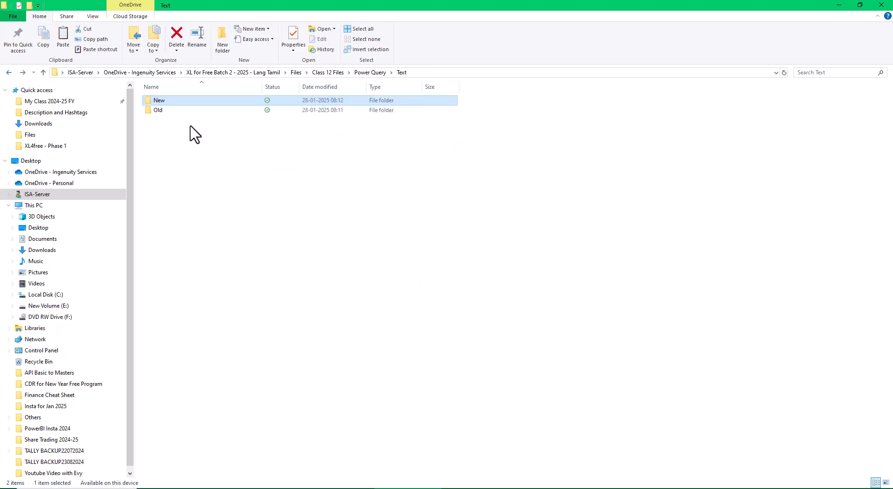
{"action": "double_click", "coordinate": [175, 111]}
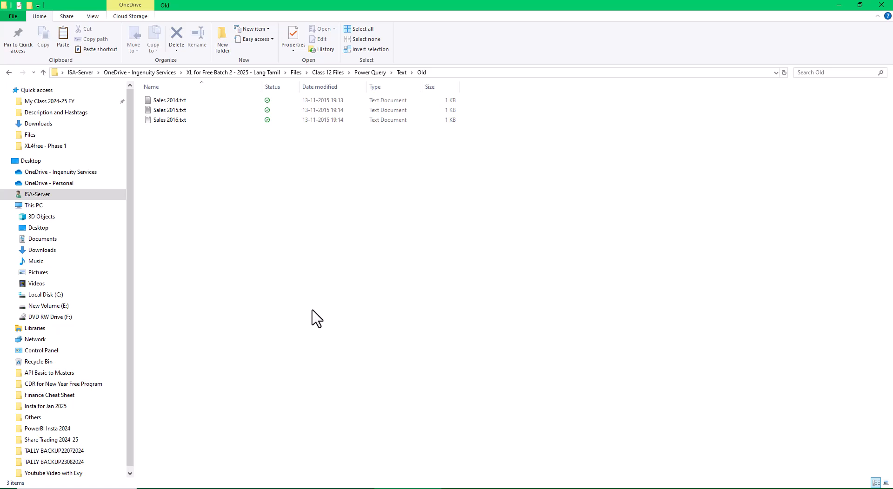
{"action": "left_click", "coordinate": [170, 101]}
{"action": "double_click", "coordinate": [171, 102]}
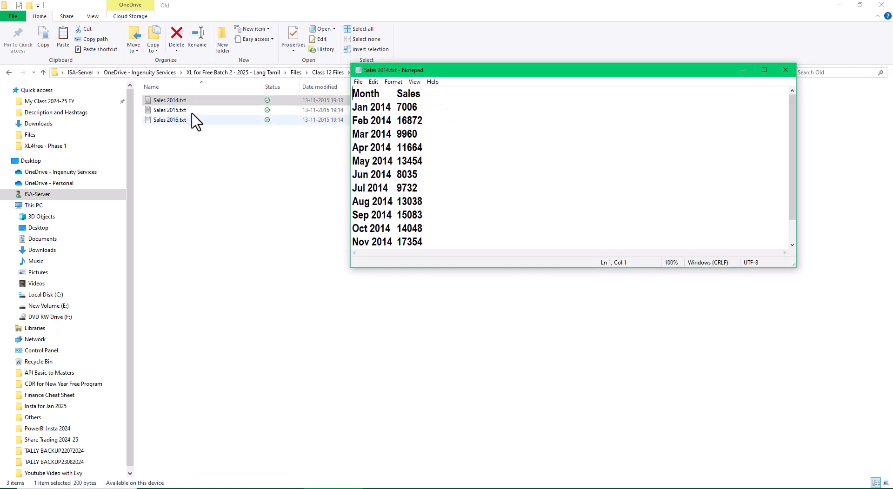
{"action": "left_click", "coordinate": [180, 110]}
{"action": "double_click", "coordinate": [180, 111]}
{"action": "double_click", "coordinate": [176, 119]}
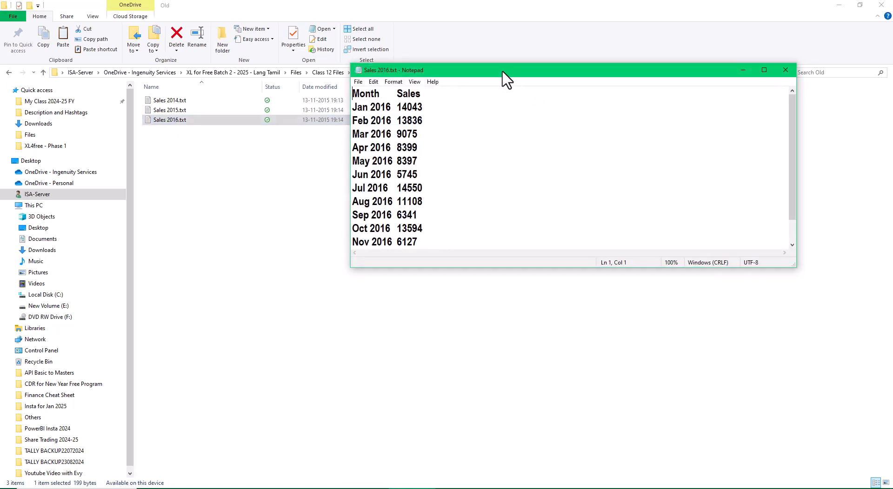
- Arrange the Sales 2016, Sales 2015 and Sales 2014 text files side by side to compare their month and sales columns
{"action": "left_click_drag", "start_coordinate": [503, 71], "coordinate": [197, 229]}
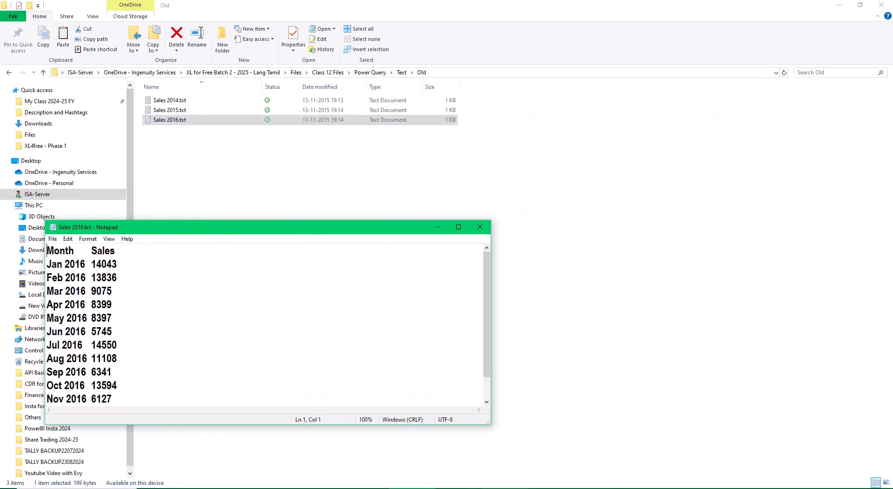
{"action": "left_click", "coordinate": [367, 488]}
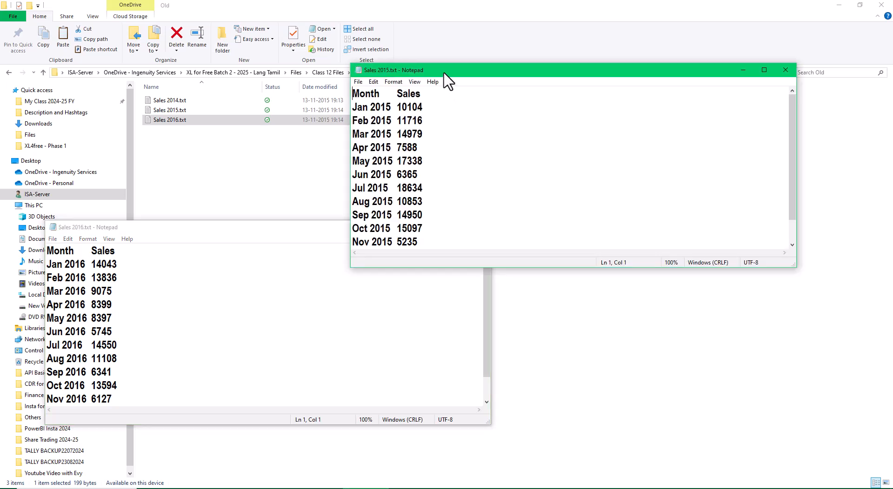
{"action": "left_click_drag", "start_coordinate": [441, 71], "coordinate": [301, 231]}
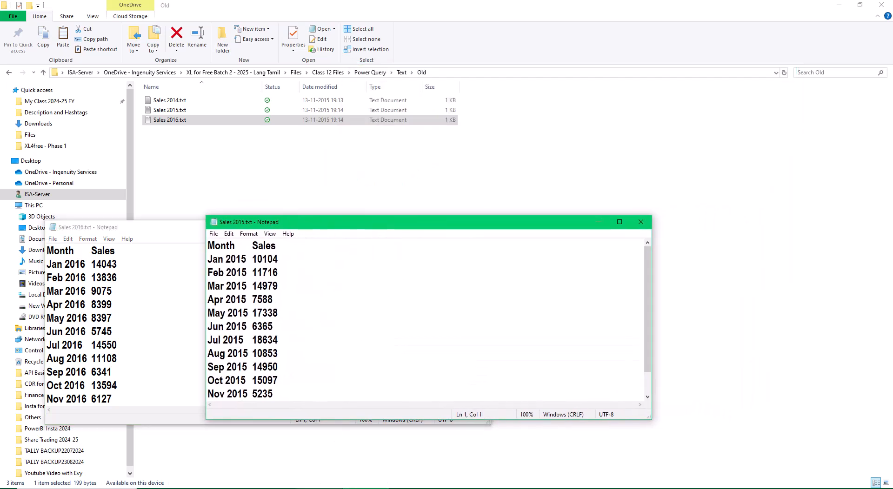
{"action": "left_click", "coordinate": [321, 488]}
{"action": "left_click_drag", "start_coordinate": [465, 72], "coordinate": [483, 219]}
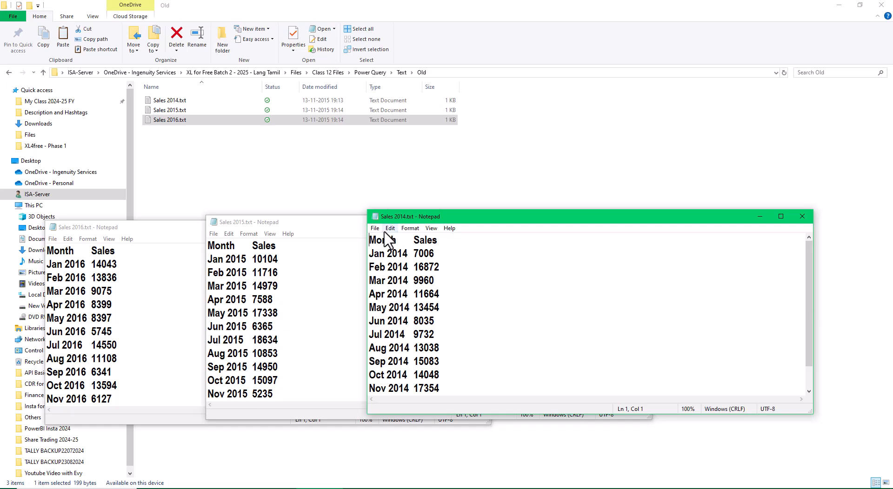
- Stack the three text file windows vertically in year order, from Sales 2014 down to Sales 2016
{"action": "left_click_drag", "start_coordinate": [529, 227], "coordinate": [417, 18]}
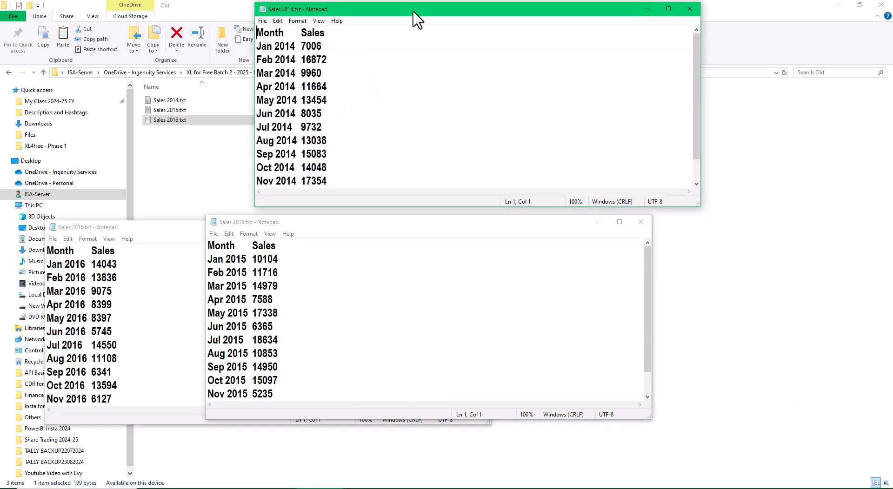
{"action": "left_click_drag", "start_coordinate": [237, 246], "coordinate": [335, 160]}
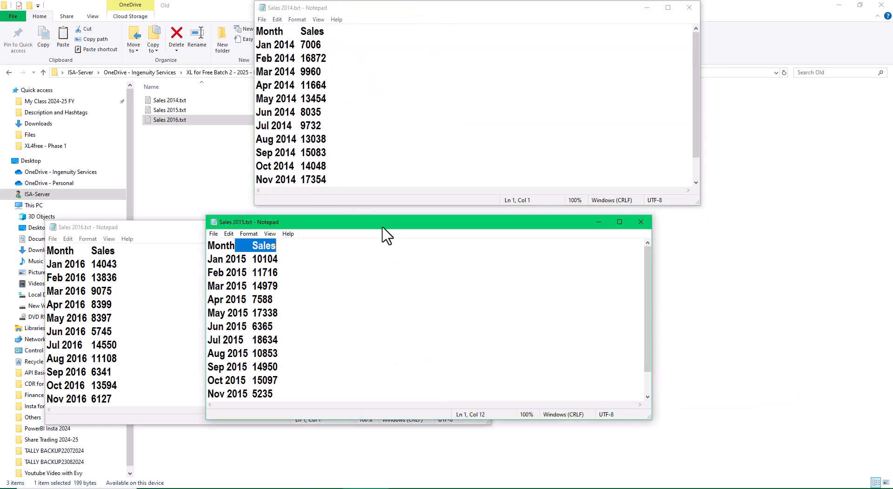
{"action": "left_click_drag", "start_coordinate": [383, 223], "coordinate": [433, 106]}
{"action": "left_click_drag", "start_coordinate": [122, 230], "coordinate": [328, 238]}
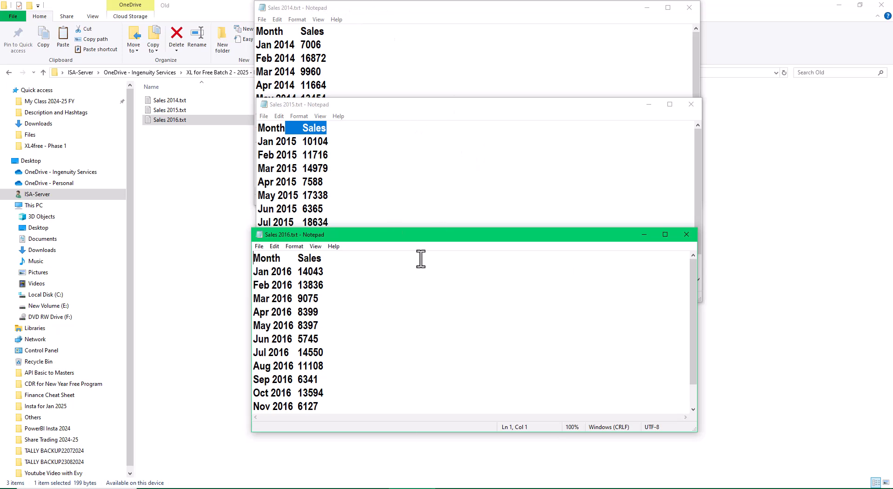
- Close the Sales 2016, Sales 2015 and Sales 2014 text files and the Old folder window
{"action": "left_click", "coordinate": [687, 235]}
{"action": "left_click", "coordinate": [690, 104]}
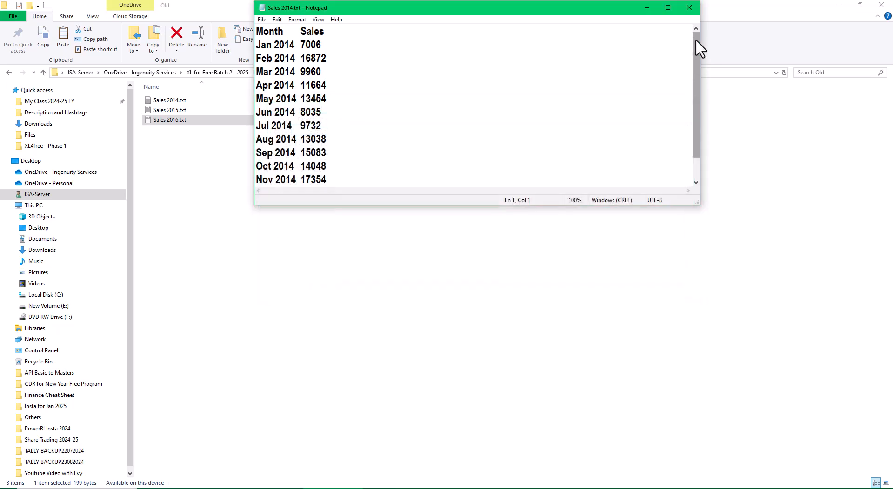
{"action": "left_click", "coordinate": [688, 7]}
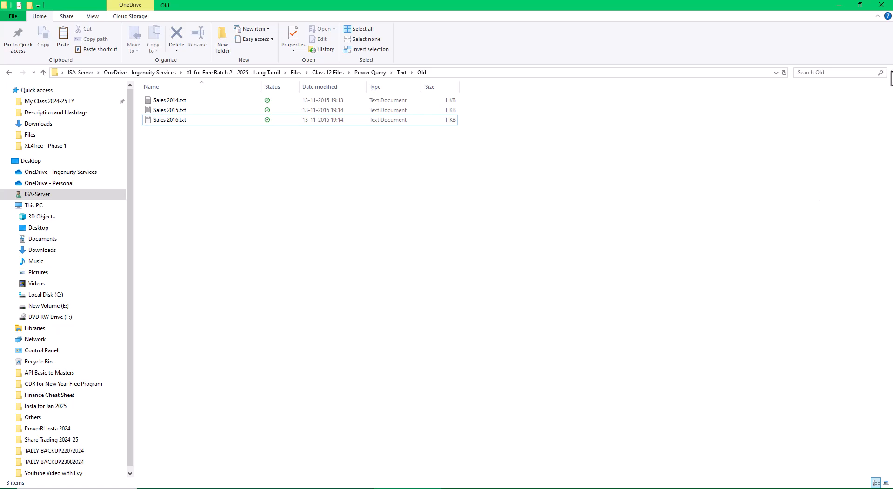
{"action": "left_click", "coordinate": [882, 6]}
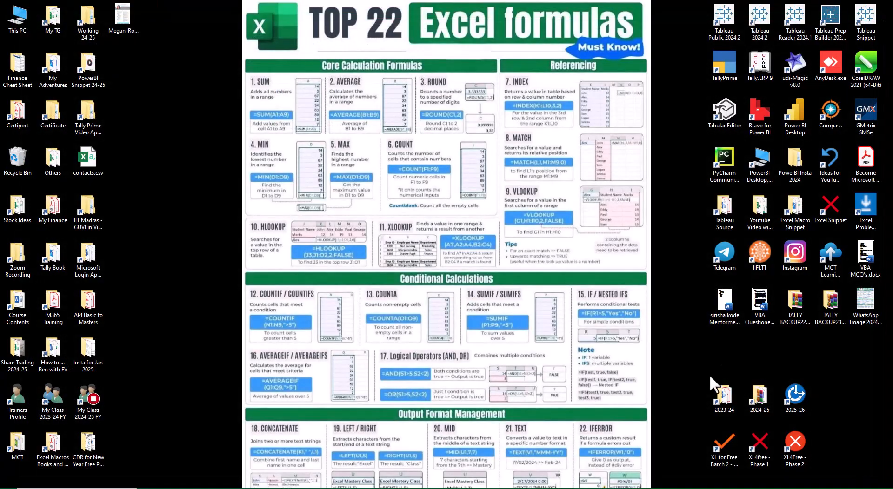
- Switch to the blank Excel workbook and examine the source categories available for getting data, including files, databases, Azure and online services
{"action": "left_click", "coordinate": [542, 488]}
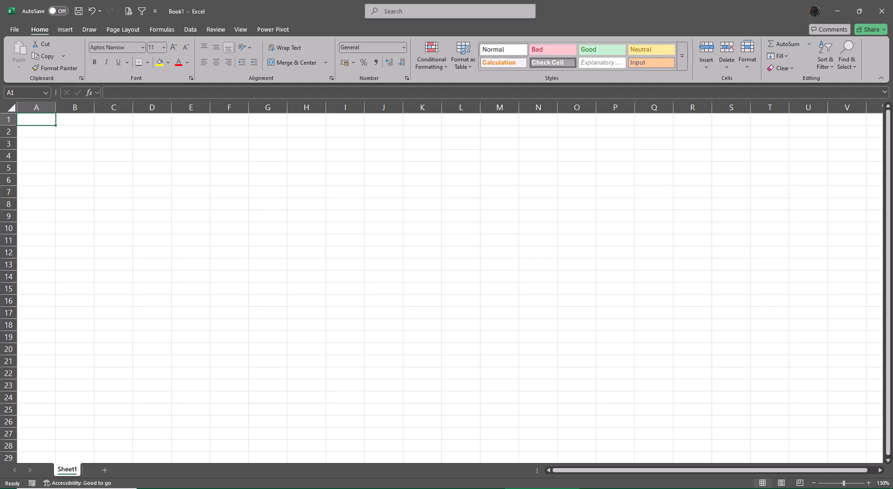
{"action": "left_click", "coordinate": [190, 28]}
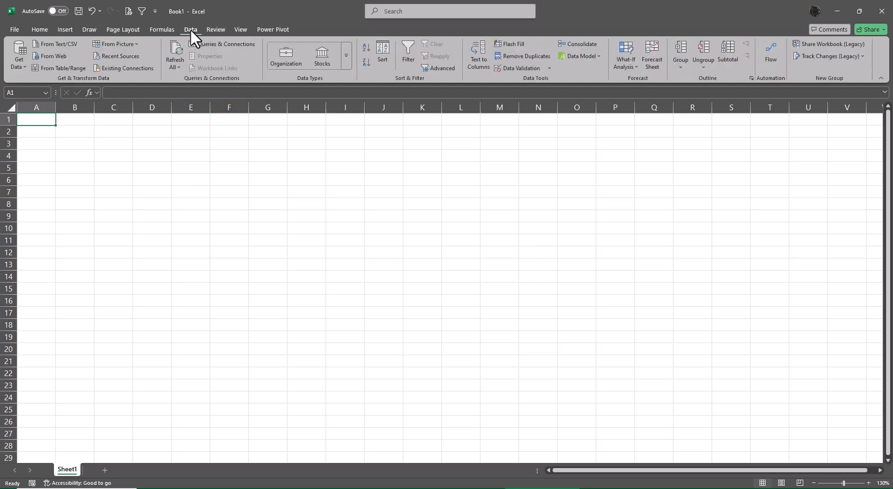
{"action": "left_click", "coordinate": [19, 66]}
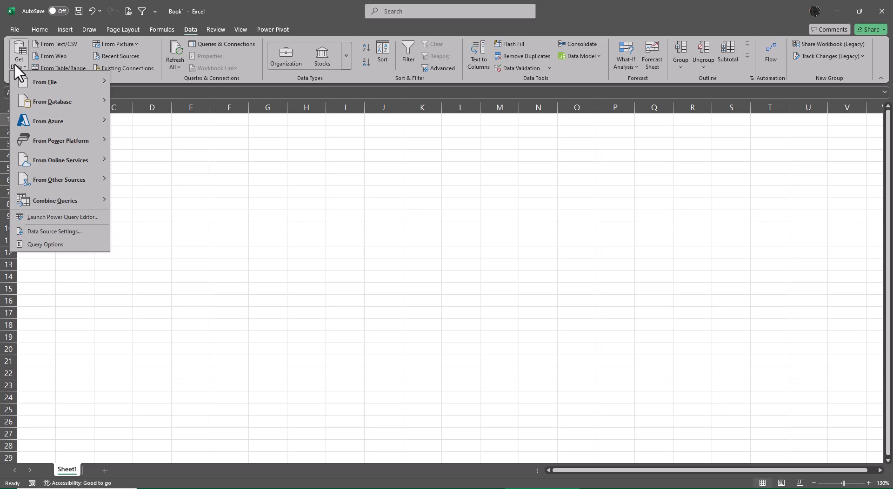
{"action": "mouse_move", "coordinate": [26, 78]}
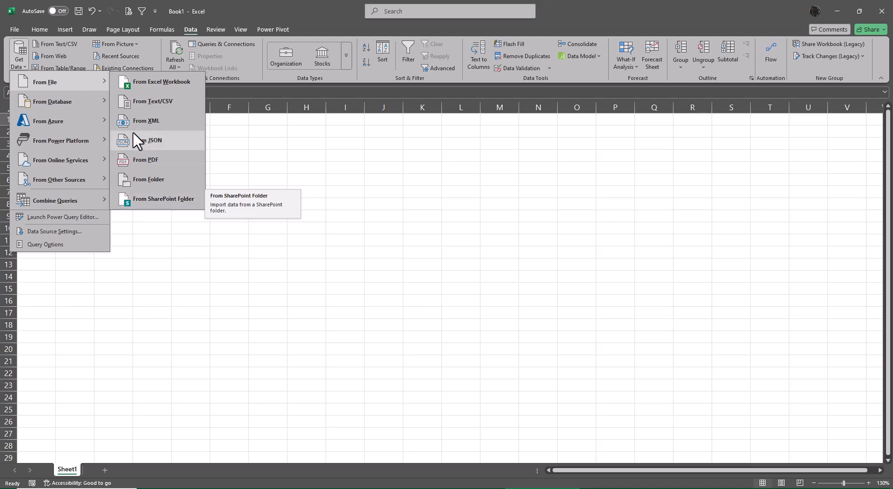
{"action": "mouse_move", "coordinate": [94, 96]}
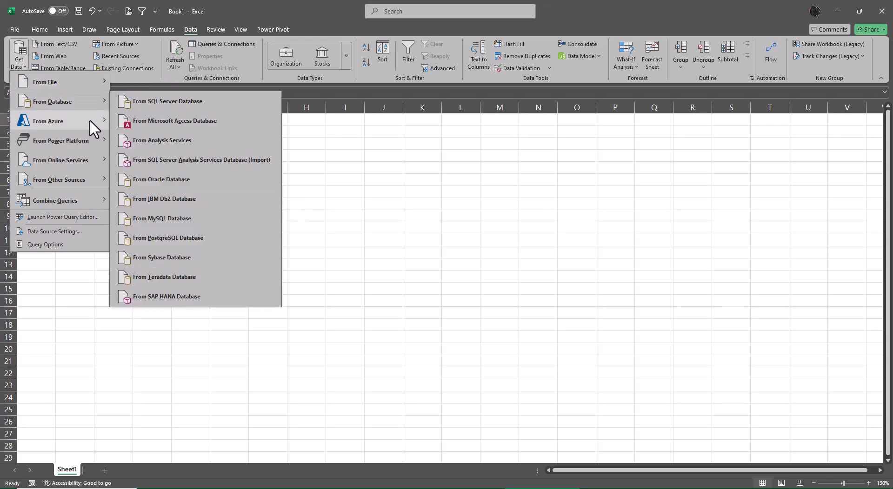
{"action": "mouse_move", "coordinate": [90, 121]}
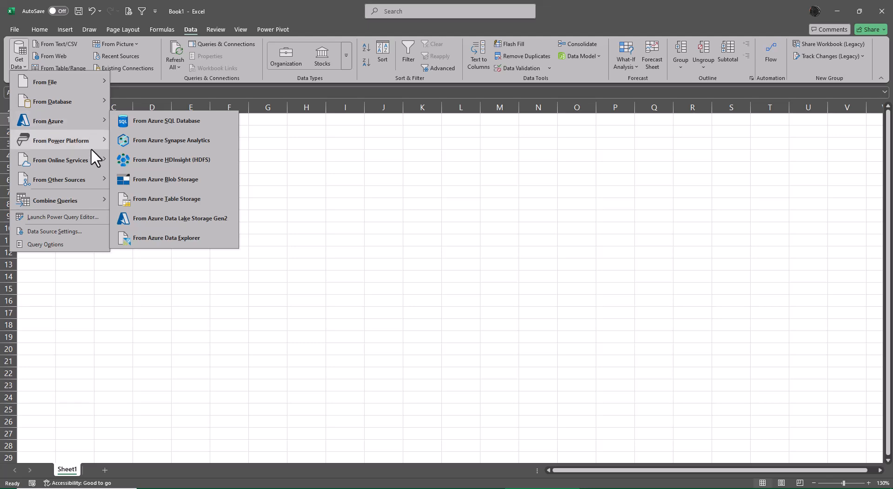
{"action": "mouse_move", "coordinate": [90, 148]}
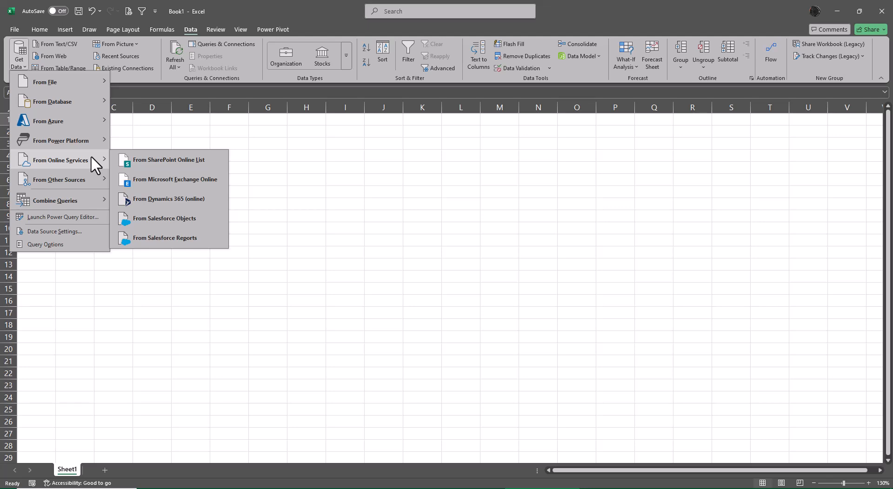
{"action": "mouse_move", "coordinate": [88, 180]}
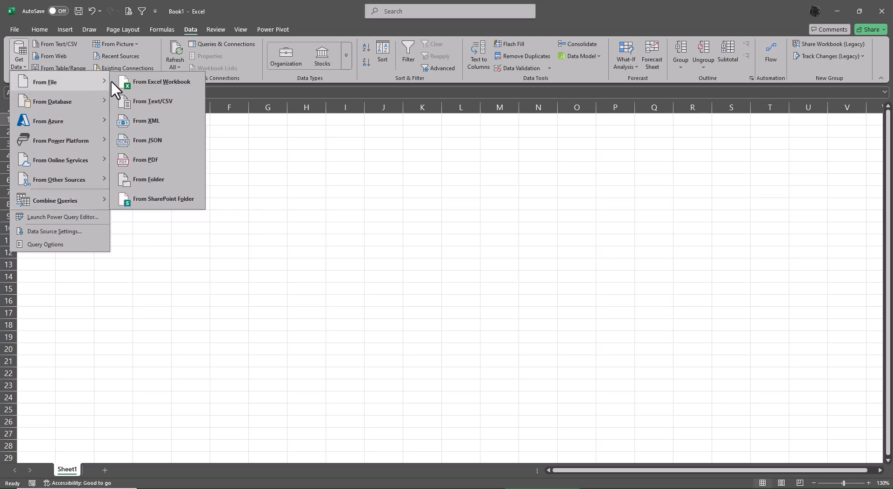
- Start a folder import from the Old folder in XL for Free Batch 2 - 2025 - Lang Tamil\Files\Class 12 Files\Power Query\Text
{"action": "left_click", "coordinate": [167, 182]}
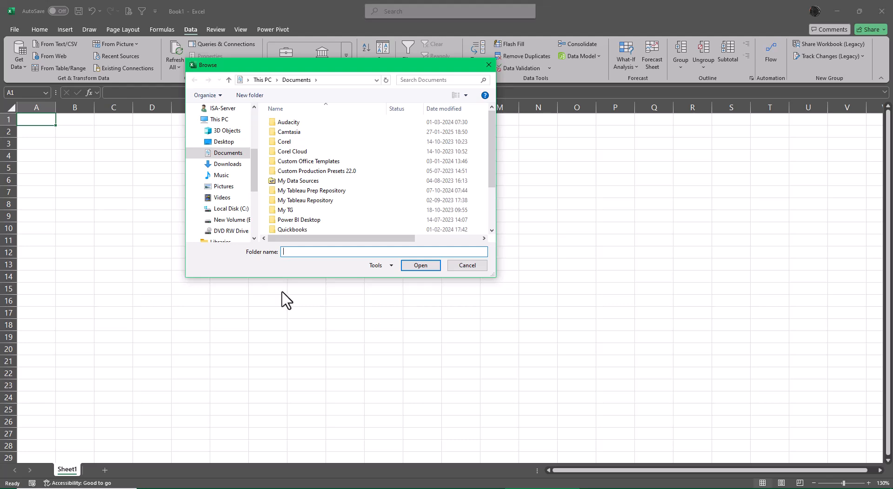
{"action": "left_click", "coordinate": [234, 143]}
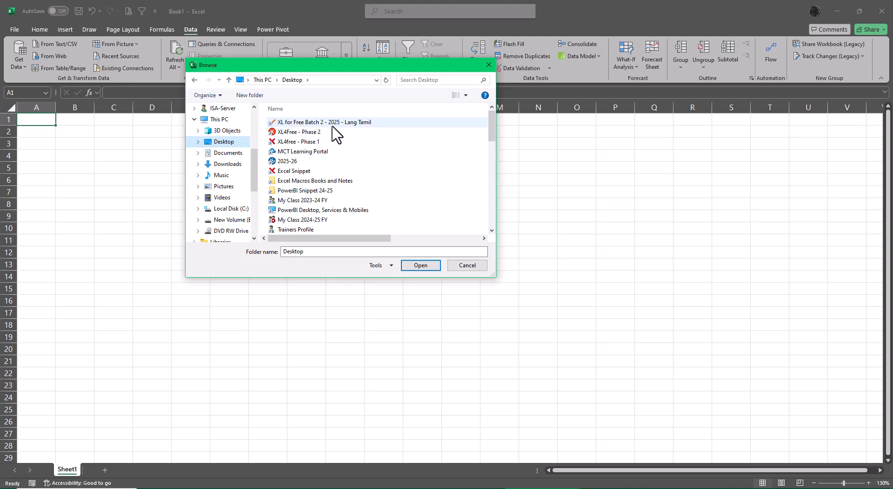
{"action": "double_click", "coordinate": [316, 123]}
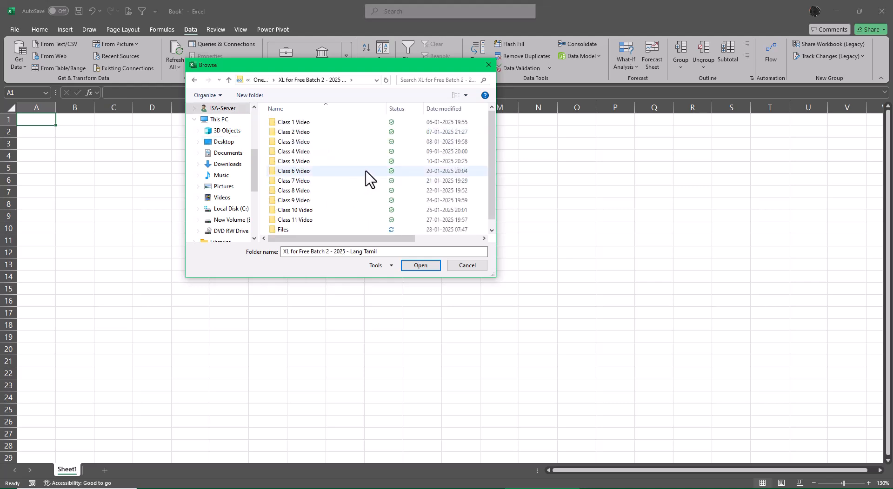
{"action": "scroll", "coordinate": [325, 223], "scroll_direction": "down", "scroll_amount": 1}
{"action": "double_click", "coordinate": [327, 221]}
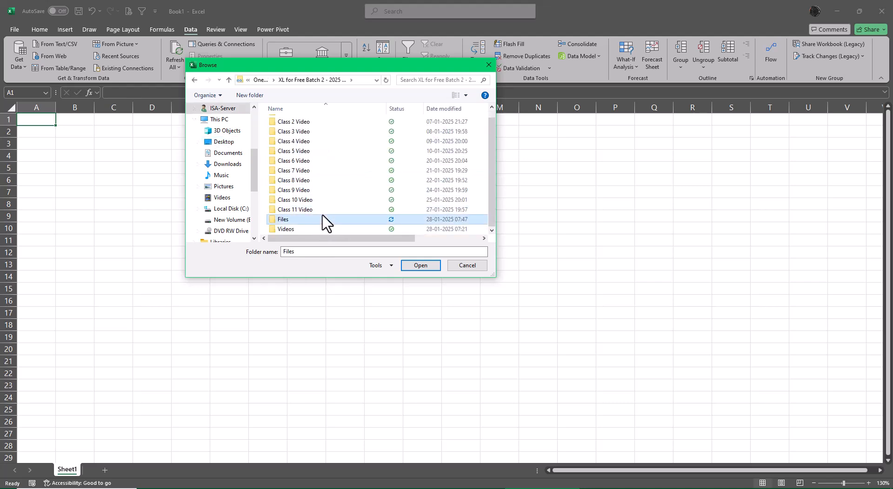
{"action": "double_click", "coordinate": [312, 229]}
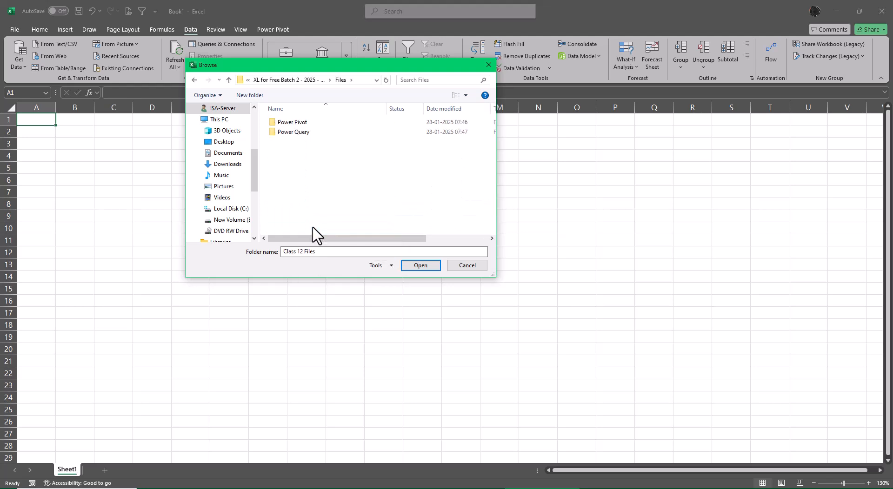
{"action": "left_click", "coordinate": [305, 133]}
{"action": "key", "text": "Return"}
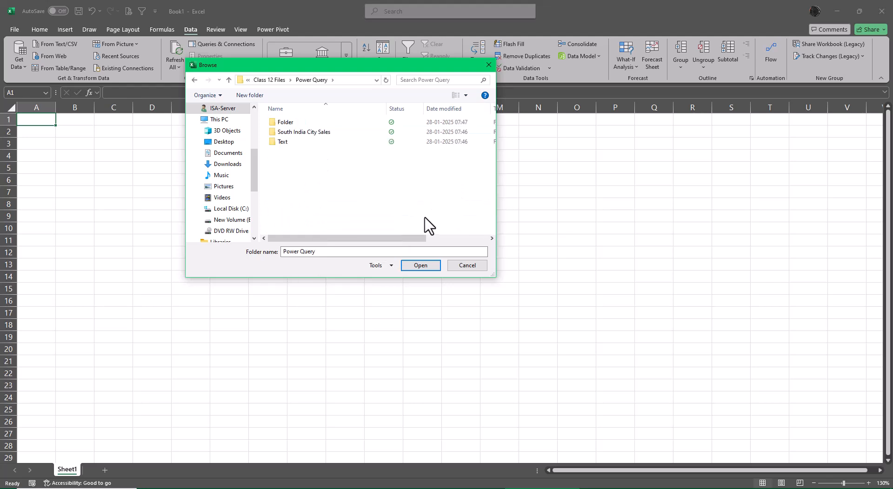
{"action": "left_click", "coordinate": [281, 144]}
{"action": "key", "text": "Return"}
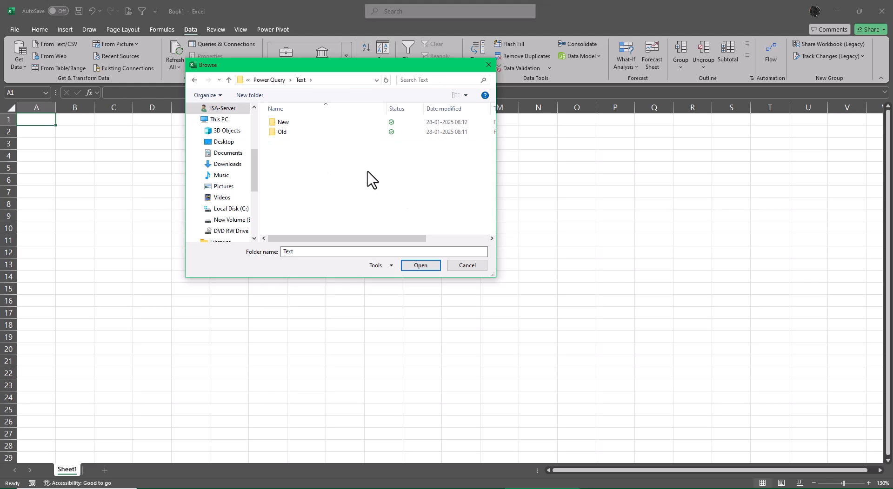
{"action": "left_click", "coordinate": [285, 133]}
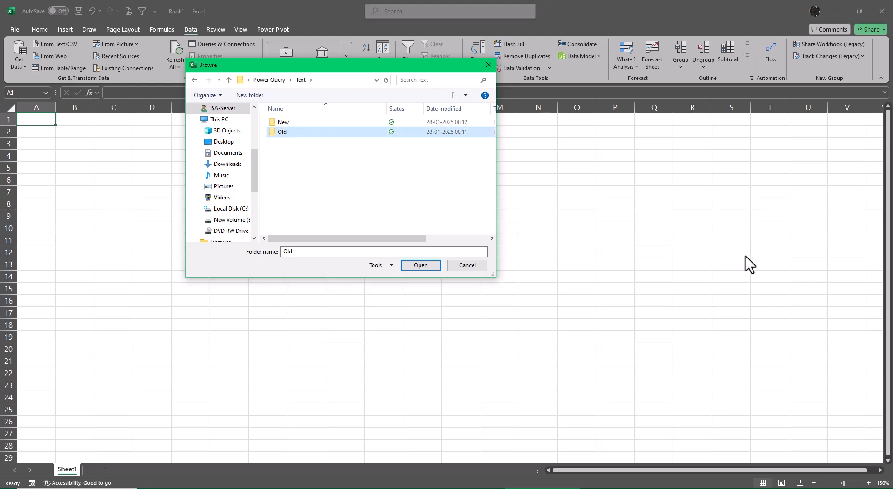
{"action": "left_click", "coordinate": [427, 269]}
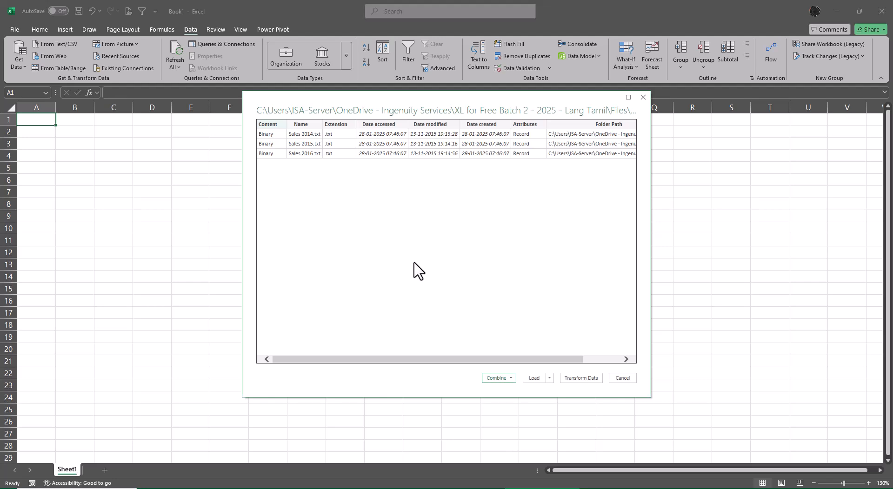
- Review the combine options for the Old folder's files, then choose to transform the file list in Power Query Editor
{"action": "left_click", "coordinate": [511, 378]}
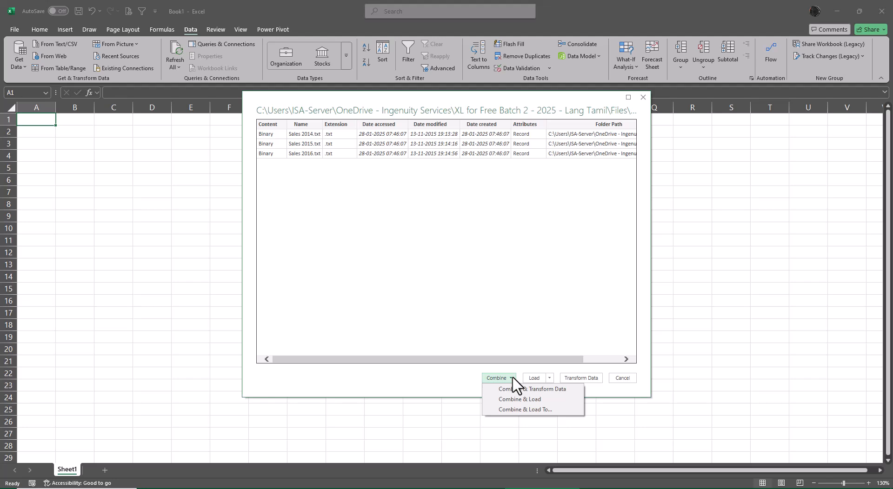
{"action": "left_click", "coordinate": [527, 302]}
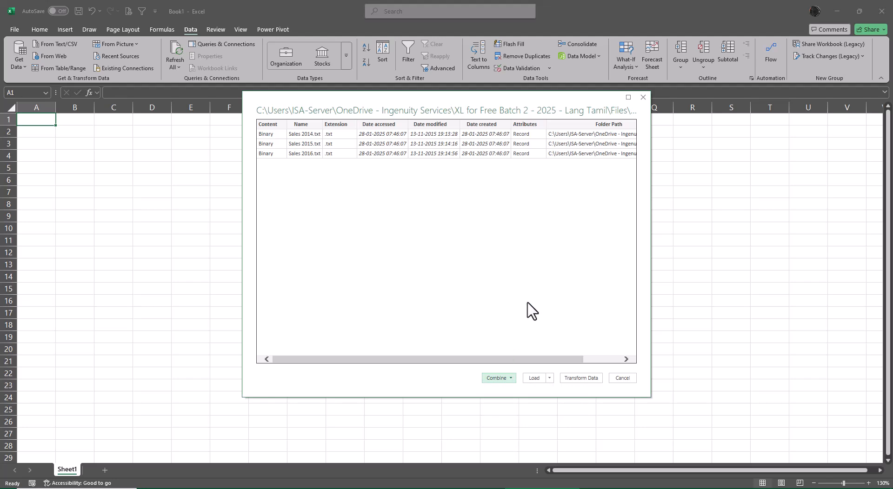
{"action": "left_click", "coordinate": [577, 379]}
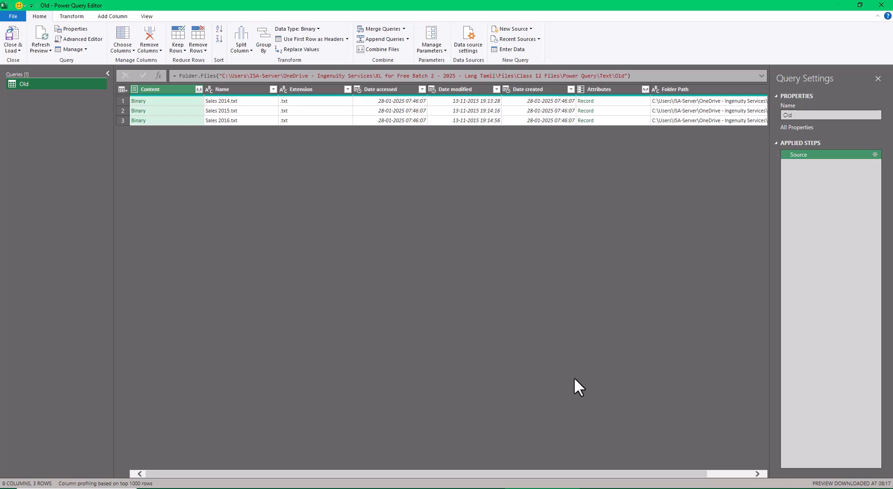
{"action": "right_click", "coordinate": [185, 92]}
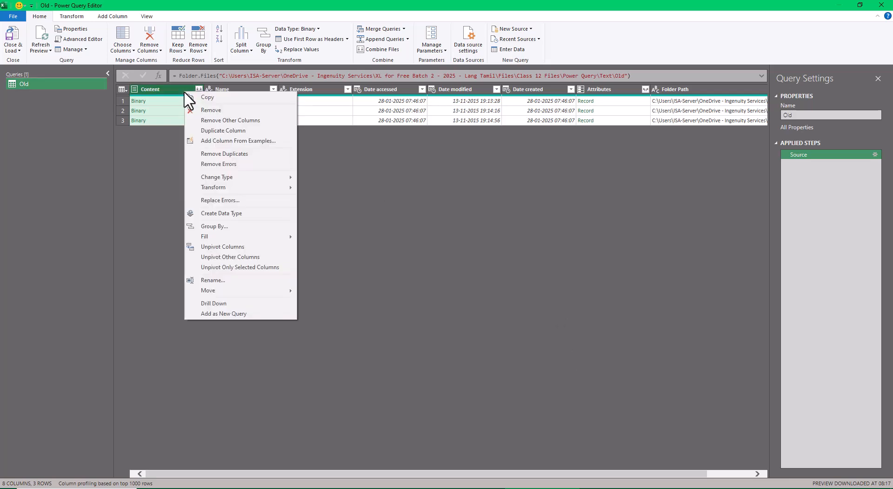
{"action": "left_click", "coordinate": [195, 120]}
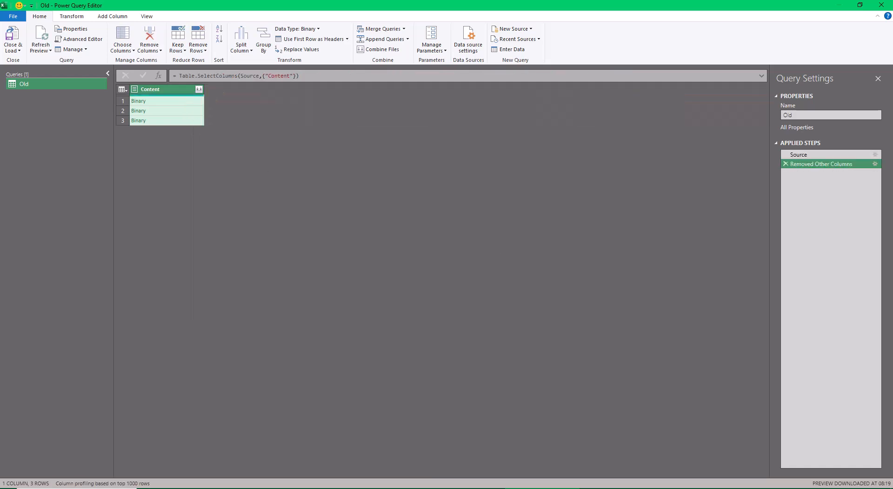
{"action": "left_click", "coordinate": [784, 164]}
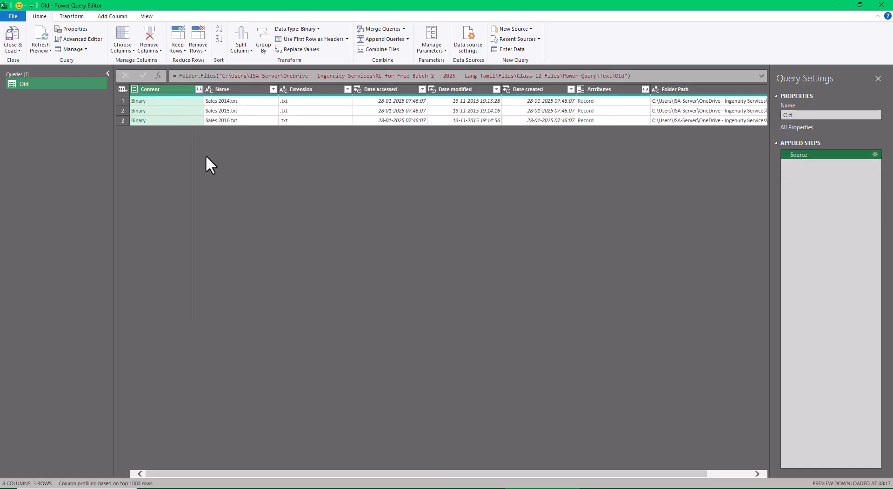
- Keep only the Content and Name columns and combine the files, using the first file as the sample and Tab as the delimiter
{"action": "right_click", "coordinate": [236, 89]}
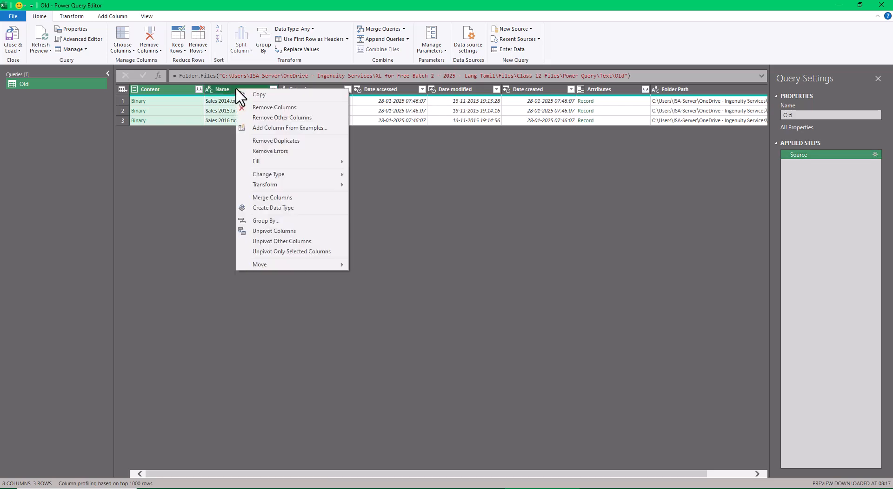
{"action": "left_click", "coordinate": [266, 120]}
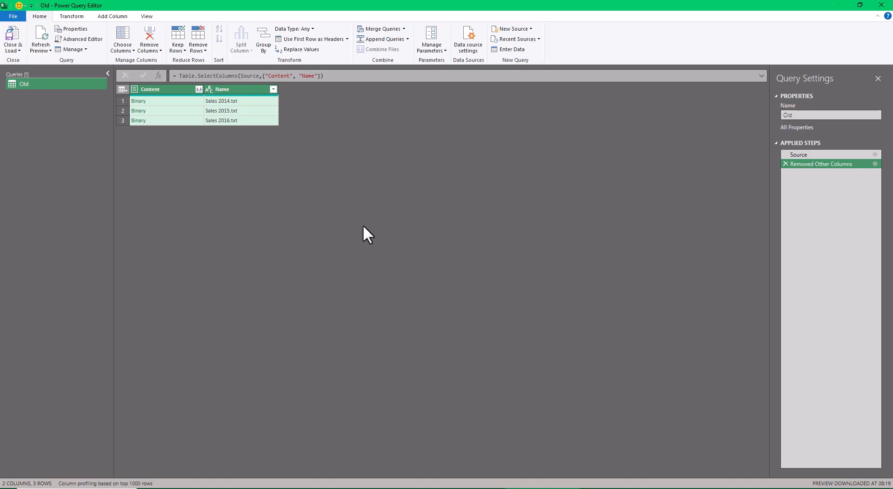
{"action": "left_click", "coordinate": [198, 90]}
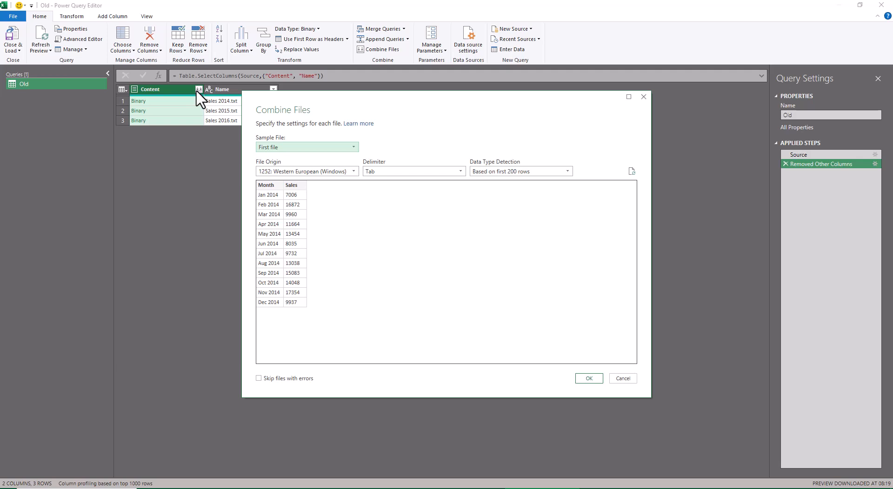
{"action": "left_click", "coordinate": [590, 378]}
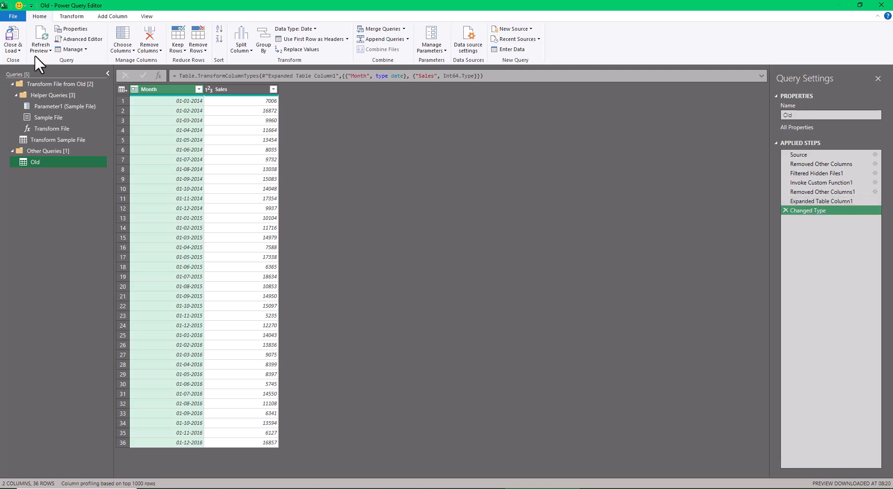
- Close and load the combined Old query into the workbook, and collapse the Transform File from Old query group
{"action": "left_click", "coordinate": [17, 51]}
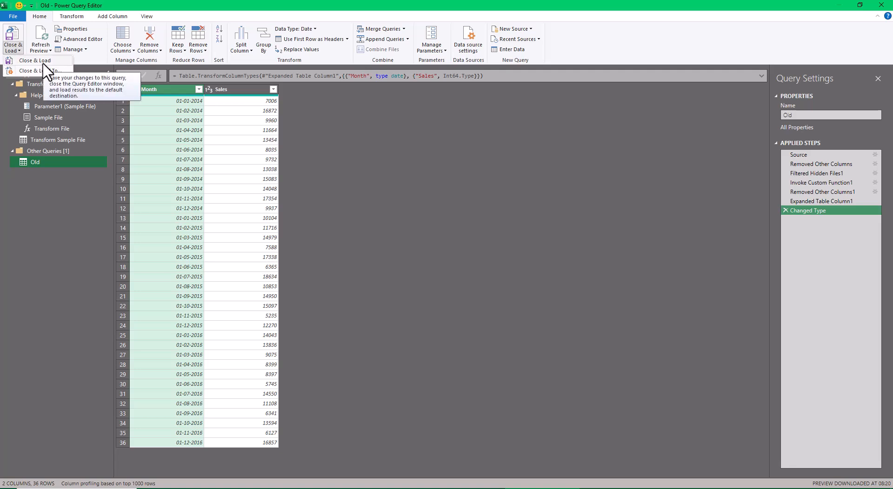
{"action": "left_click", "coordinate": [43, 62]}
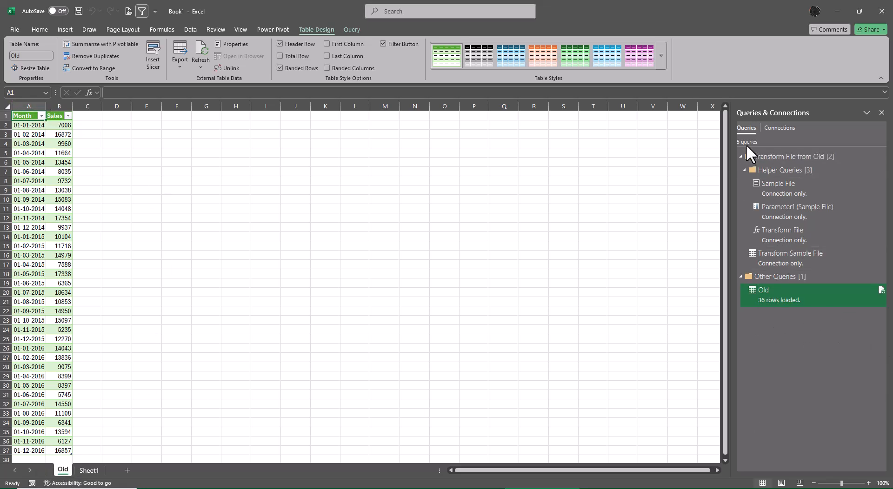
{"action": "left_click", "coordinate": [740, 156]}
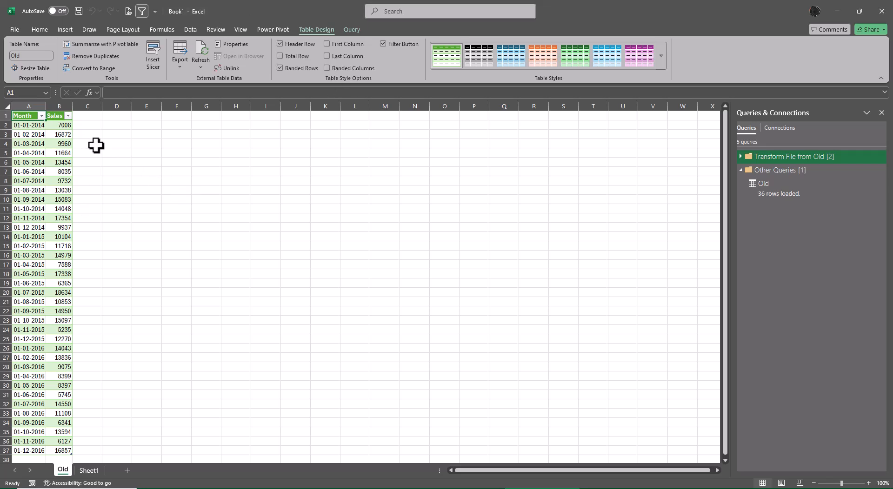
- Insert a PivotTable based on the Old table at cell F1 of the existing Old worksheet
{"action": "key", "text": "alt+n"}
{"action": "key", "text": "alt+t"}
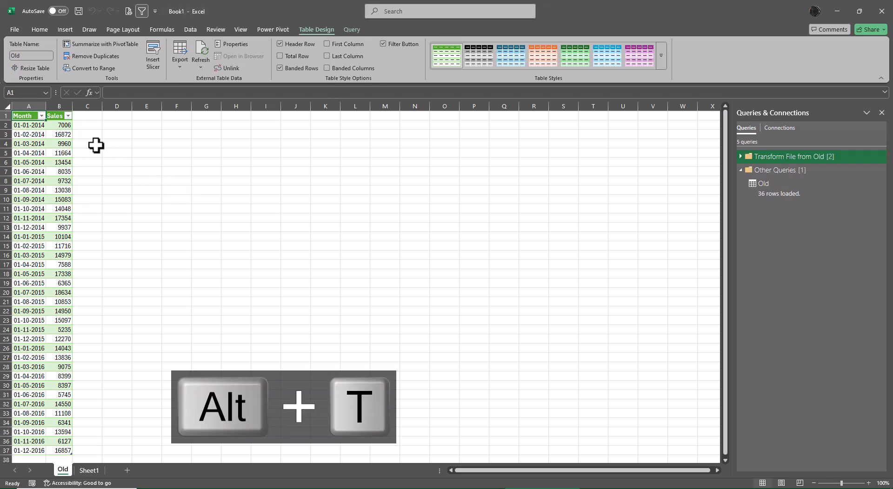
{"action": "left_click", "coordinate": [129, 157]}
{"action": "left_click", "coordinate": [31, 119]}
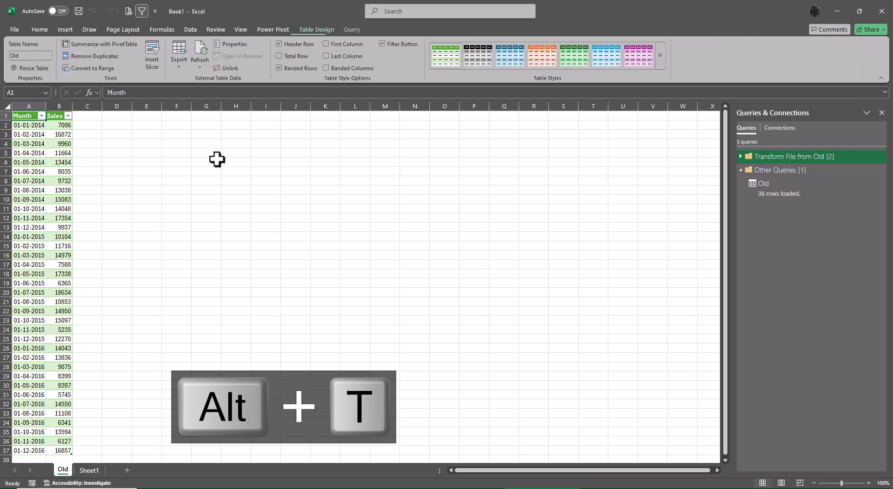
{"action": "key", "text": "alt+n"}
{"action": "key", "text": "alt+t"}
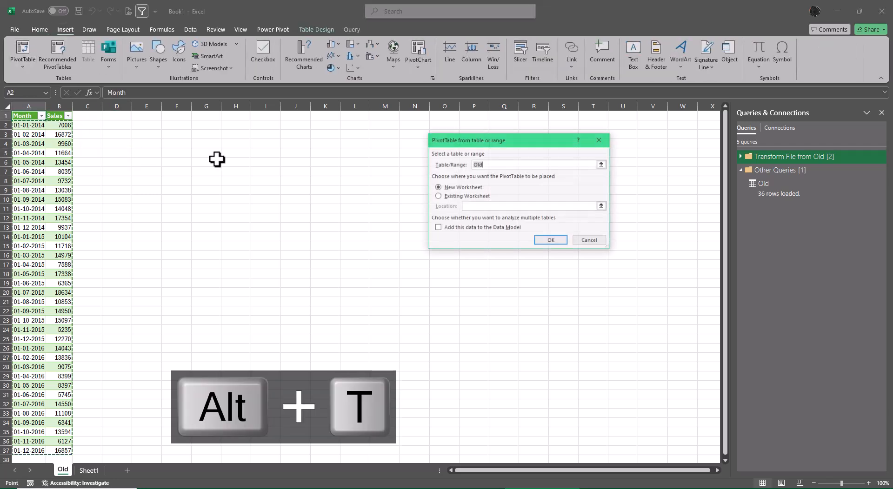
{"action": "left_click", "coordinate": [447, 197]}
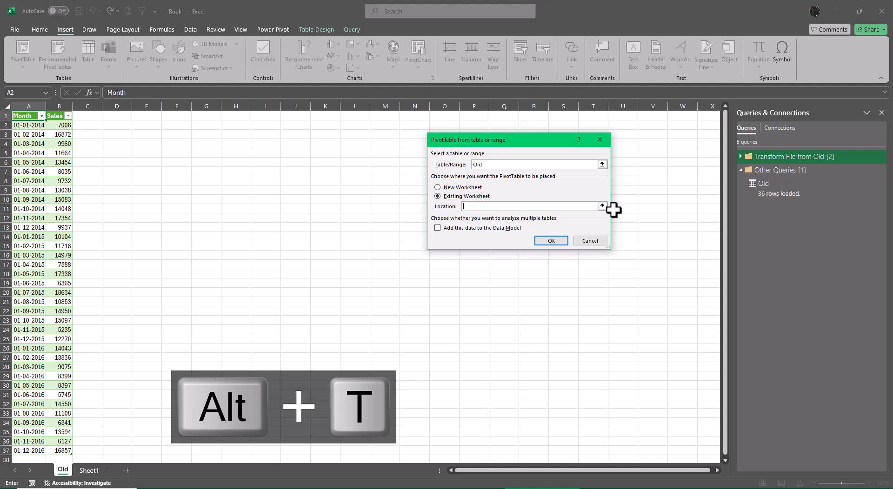
{"action": "left_click", "coordinate": [602, 208]}
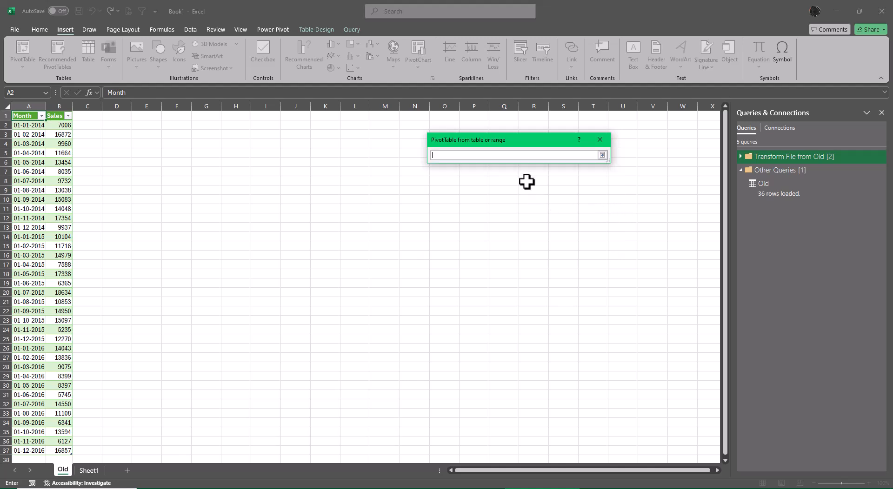
{"action": "left_click", "coordinate": [178, 116]}
{"action": "left_click", "coordinate": [602, 154]}
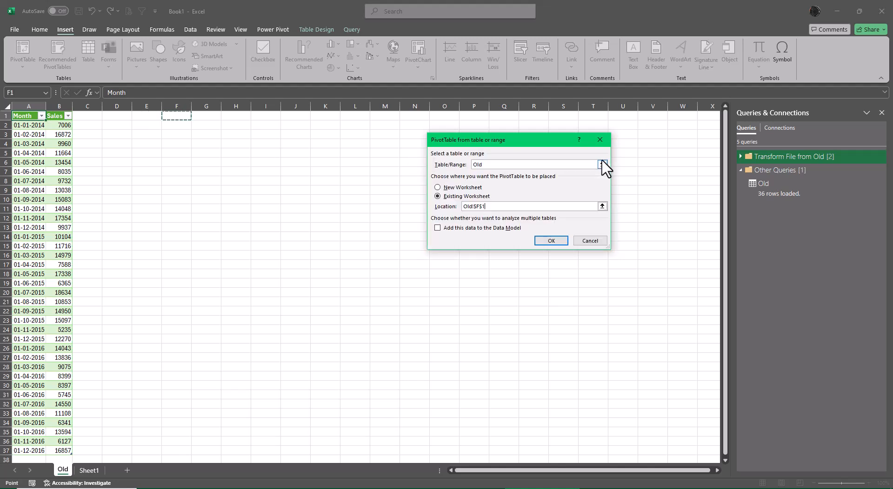
{"action": "left_click", "coordinate": [556, 242]}
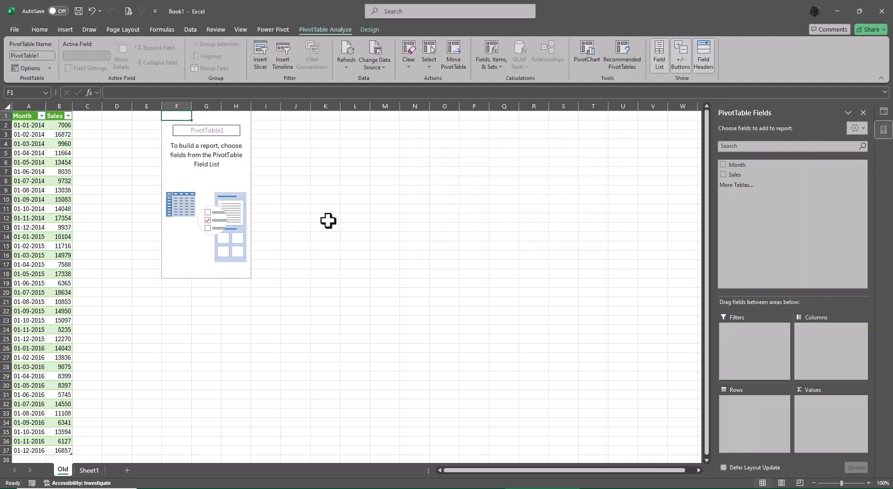
- Summarize the PivotTable as Sum of Sales by Years (Month), leaving out the month and quarter fields
{"action": "left_click", "coordinate": [722, 165]}
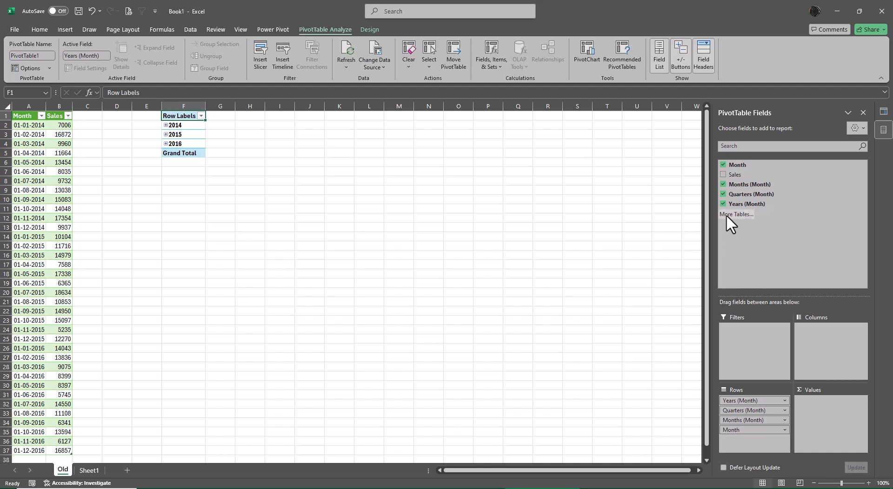
{"action": "left_click", "coordinate": [723, 194]}
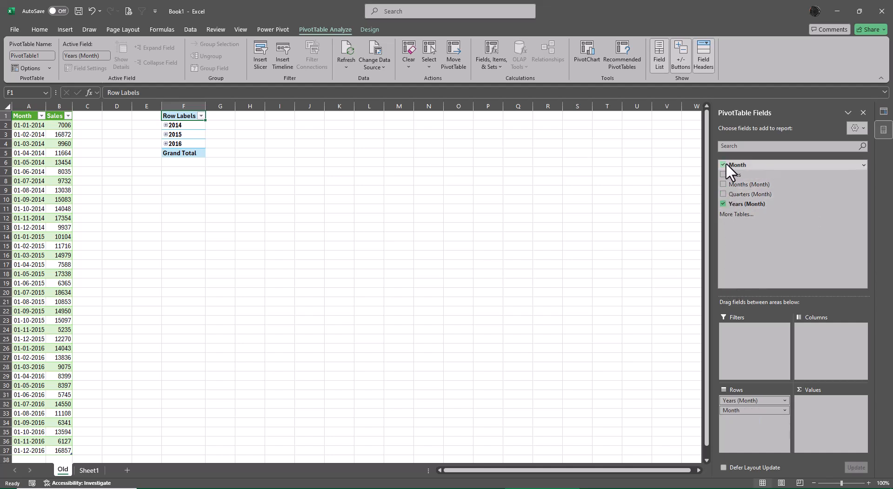
{"action": "left_click", "coordinate": [723, 164]}
{"action": "left_click", "coordinate": [722, 175]}
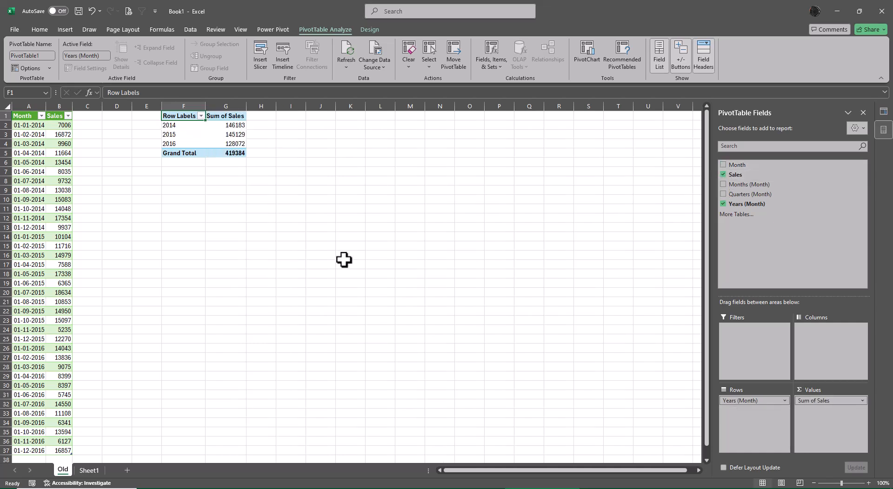
- Show the PivotTable's report layout in Tabular Form
{"action": "scroll", "coordinate": [272, 333], "scroll_direction": "up", "scroll_amount": 1, "text": "ctrl"}
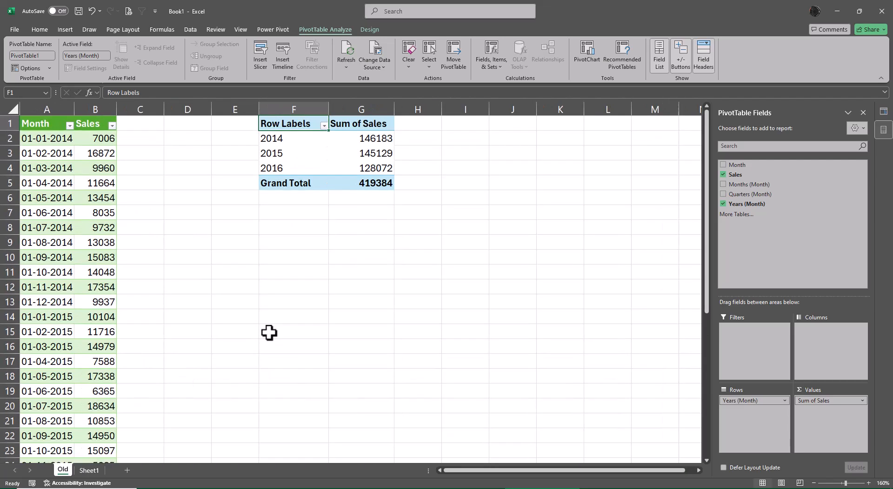
{"action": "left_click", "coordinate": [365, 31]}
{"action": "left_click", "coordinate": [75, 61]}
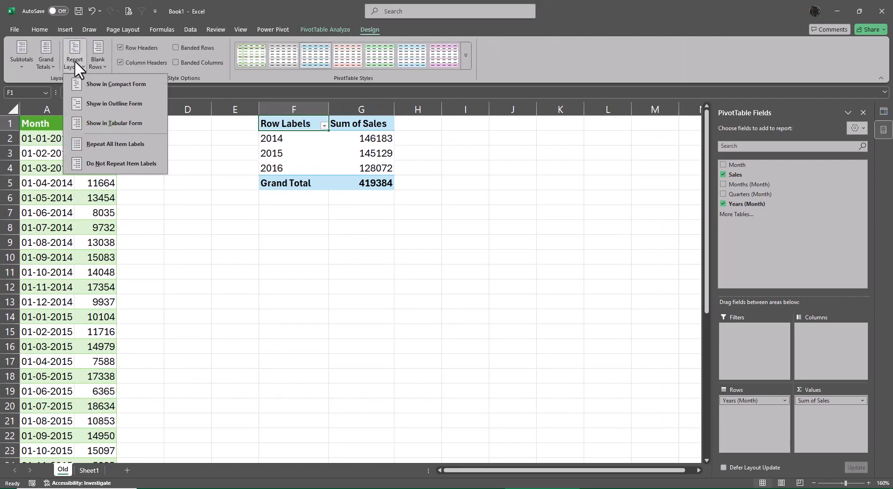
{"action": "left_click", "coordinate": [102, 132]}
- Rename the PivotTable's Years (Month) row field to Years in its field settings
{"action": "right_click", "coordinate": [298, 123]}
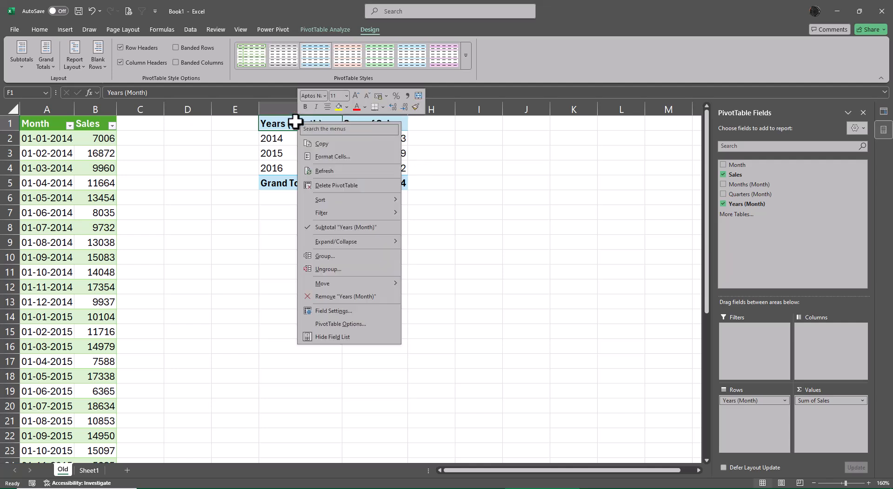
{"action": "left_click", "coordinate": [332, 309]}
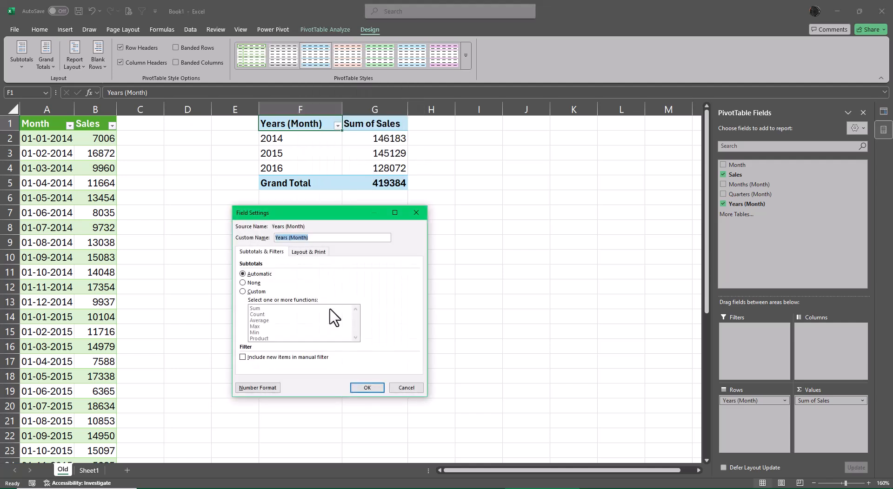
{"action": "key", "text": "End"}
{"action": "key", "text": "BackSpace"}
{"action": "key", "text": "BackSpace"}
{"action": "key", "text": "BackSpace"}
{"action": "key", "text": "BackSpace"}
{"action": "key", "text": "BackSpace"}
{"action": "key", "text": "BackSpace"}
{"action": "key", "text": "BackSpace"}
{"action": "key", "text": "Return"}
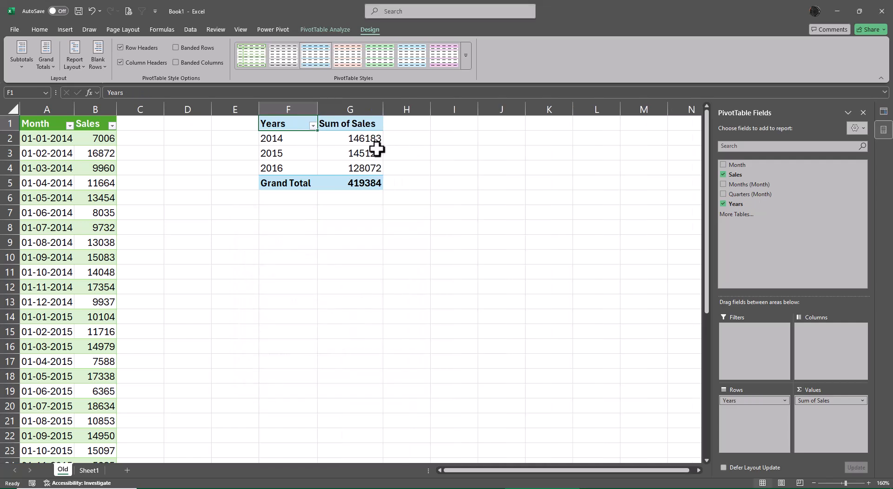
- Give the PivotTable's Sum of Sales value field the custom name Yearly Sales
{"action": "left_click", "coordinate": [344, 140]}
{"action": "right_click", "coordinate": [345, 140]}
{"action": "left_click", "coordinate": [391, 305]}
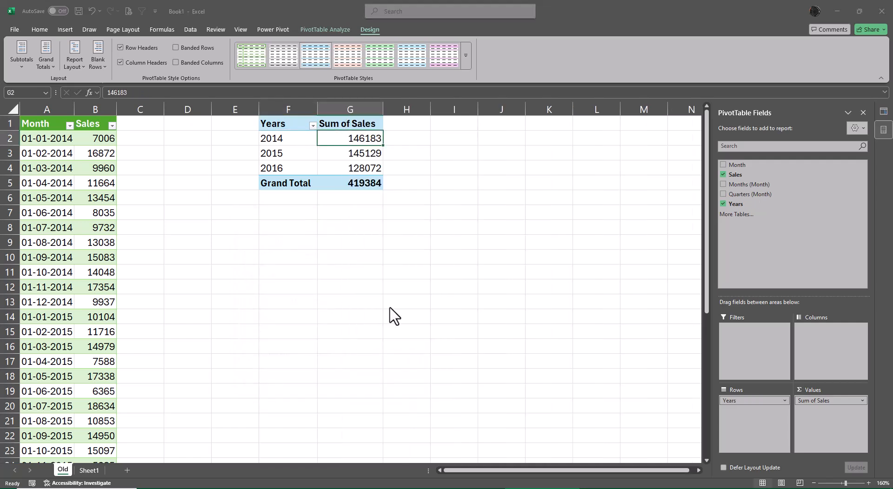
{"action": "left_click", "coordinate": [385, 258]}
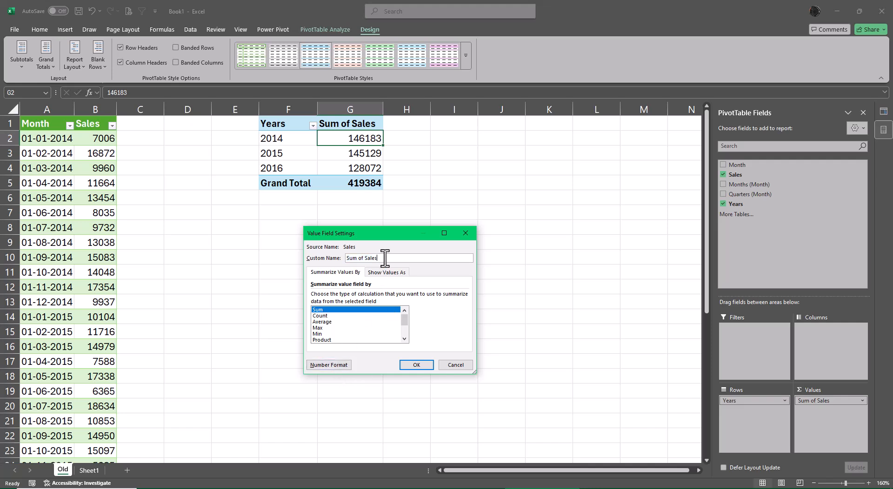
{"action": "key", "text": "Home"}
{"action": "key", "text": "Delete"}
{"action": "key", "text": "Delete"}
{"action": "key", "text": "Delete"}
{"action": "key", "text": "Delete"}
{"action": "key", "text": "Delete"}
{"action": "key", "text": "Delete"}
{"action": "key", "text": "Delete"}
{"action": "type", "text": "Yearly"}
- Apply the Accounting number format to the Yearly Sales value field
{"action": "left_click", "coordinate": [342, 365]}
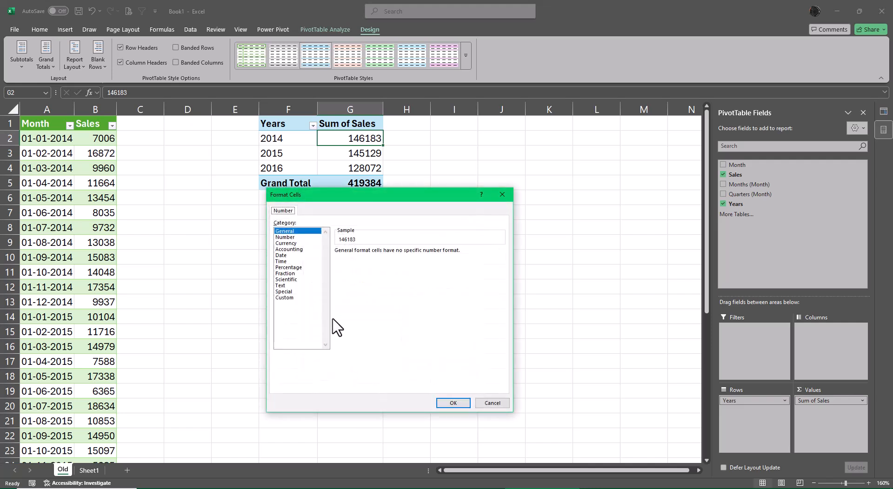
{"action": "left_click", "coordinate": [291, 249]}
{"action": "left_click", "coordinate": [452, 403]}
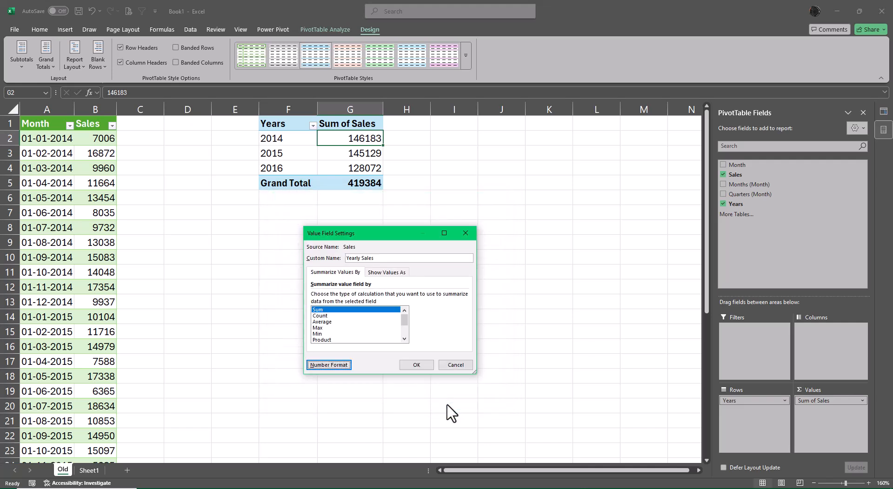
{"action": "left_click", "coordinate": [415, 365]}
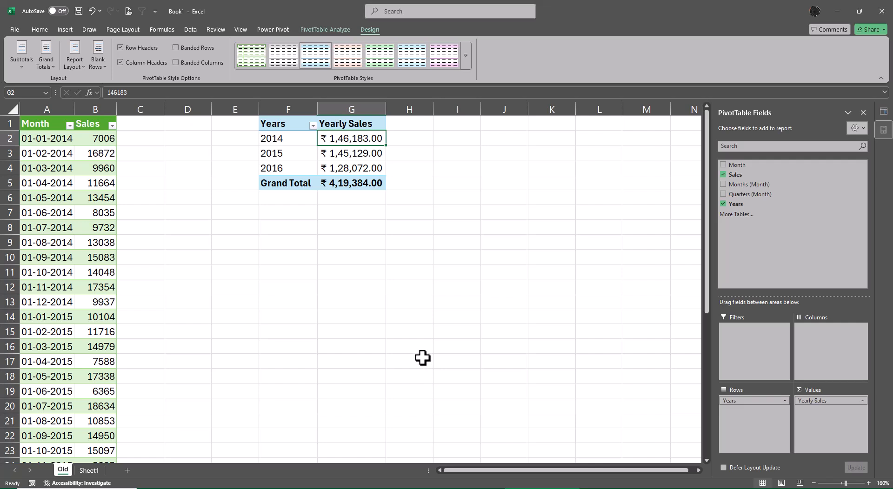
- Switch to File Explorer and open Files > Class 12 Files > Power Query > Text > New in the XL for Free Batch 2 folder
{"action": "left_click", "coordinate": [836, 9]}
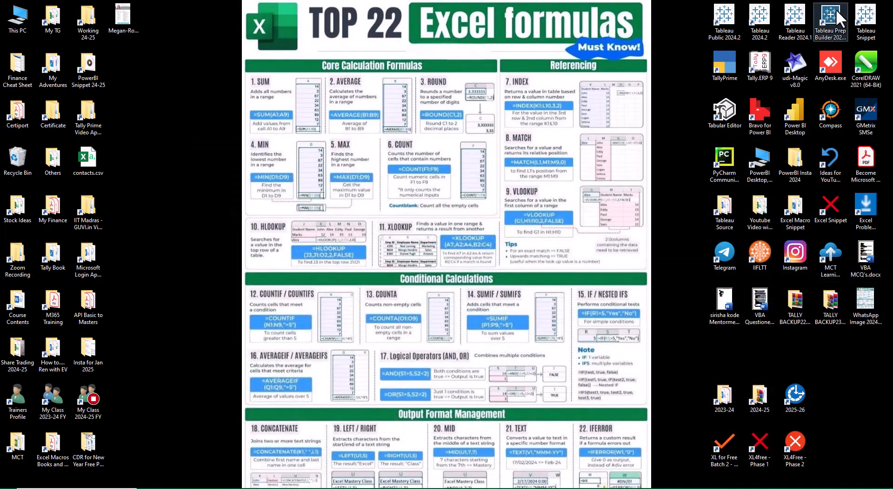
{"action": "double_click", "coordinate": [727, 453]}
{"action": "double_click", "coordinate": [560, 101]}
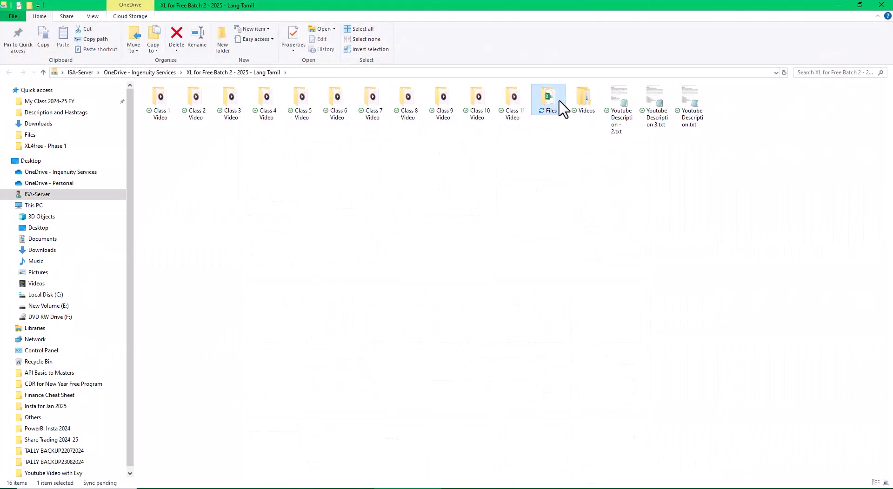
{"action": "double_click", "coordinate": [182, 208]}
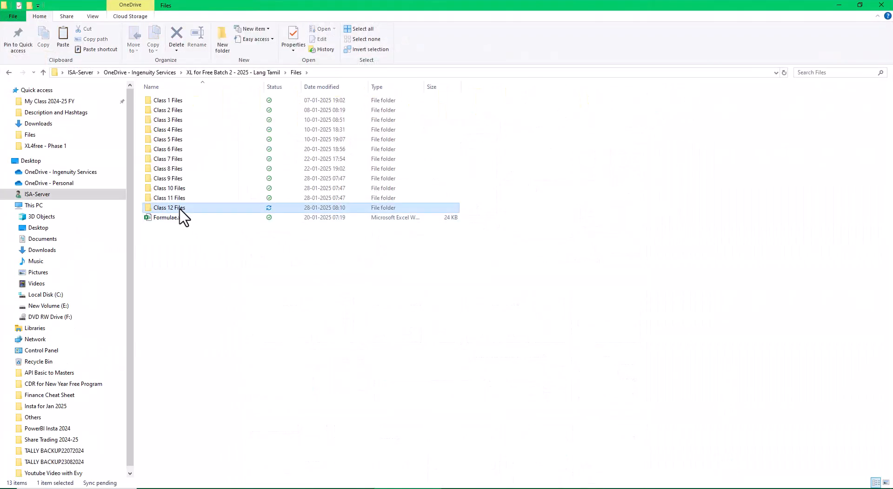
{"action": "left_click", "coordinate": [174, 110]}
{"action": "double_click", "coordinate": [173, 112]}
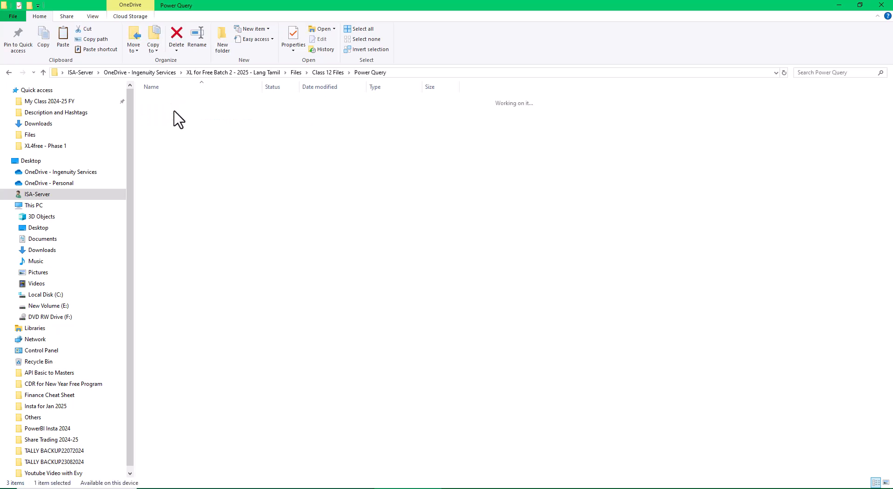
{"action": "double_click", "coordinate": [170, 120]}
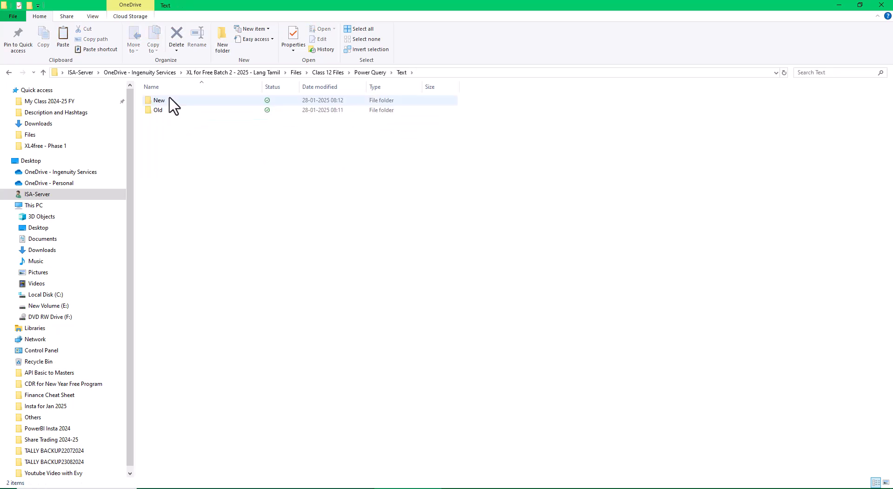
{"action": "double_click", "coordinate": [171, 101]}
- Copy all the text files, Sales 2017.txt to Sales 2024.txt, from the New folder into the Old folder and close File Explorer
{"action": "key", "text": "ctrl+a"}
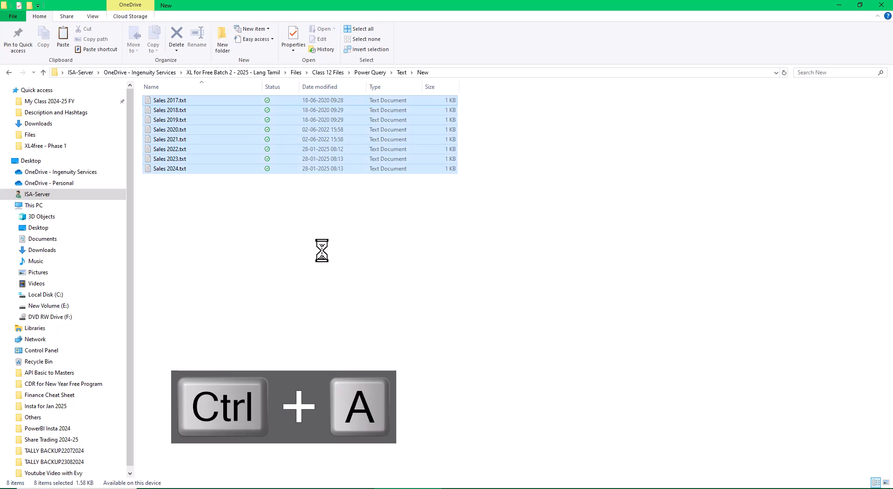
{"action": "key", "text": "ctrl+c"}
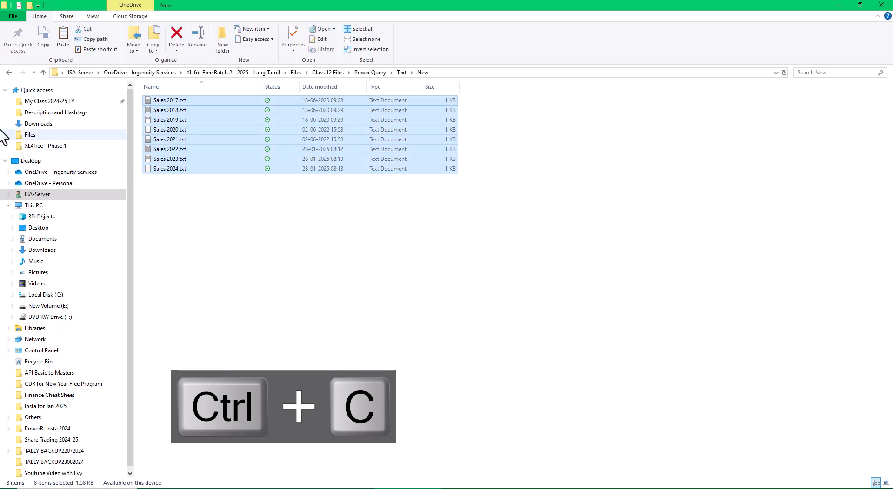
{"action": "left_click", "coordinate": [8, 73]}
{"action": "double_click", "coordinate": [155, 111]}
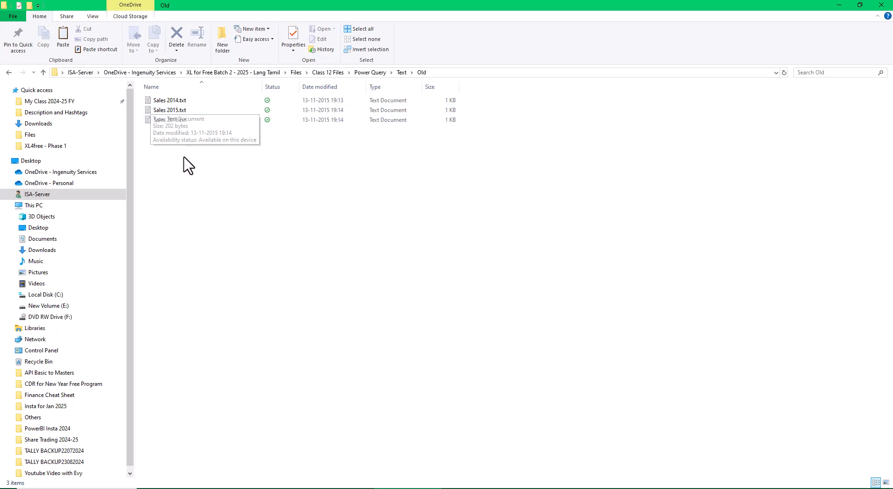
{"action": "key", "text": "ctrl+v"}
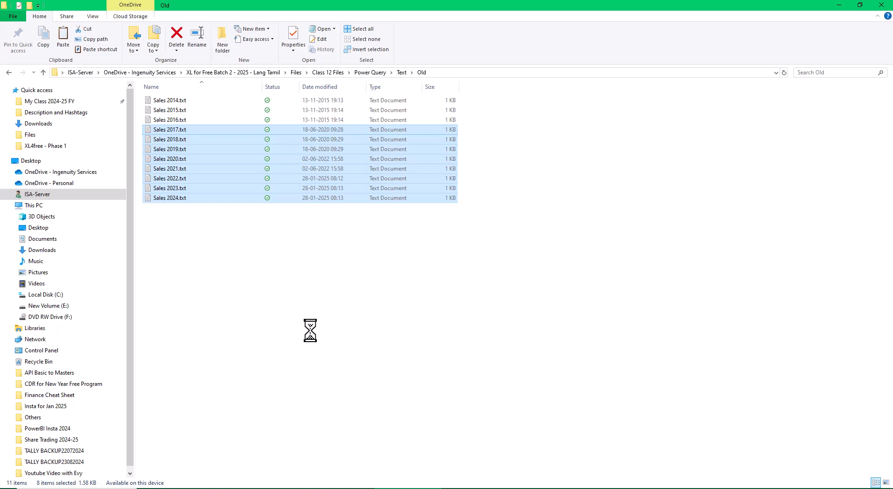
{"action": "left_click", "coordinate": [328, 333]}
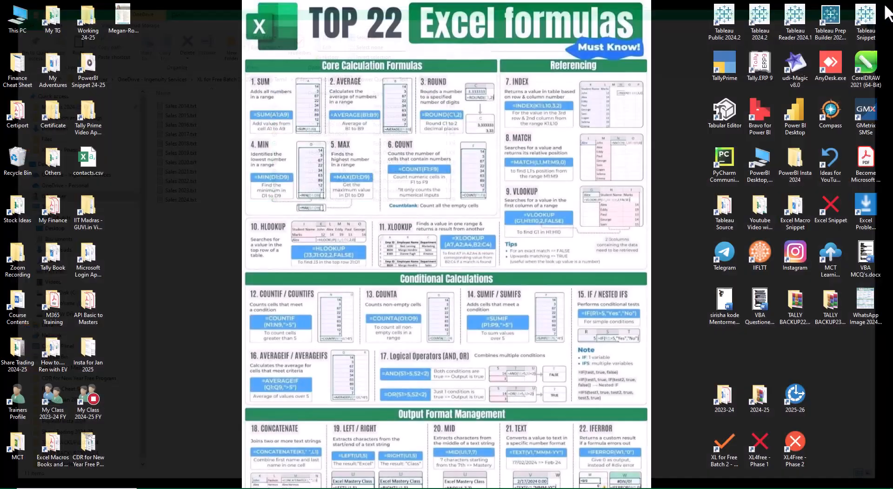
{"action": "left_click", "coordinate": [885, 6]}
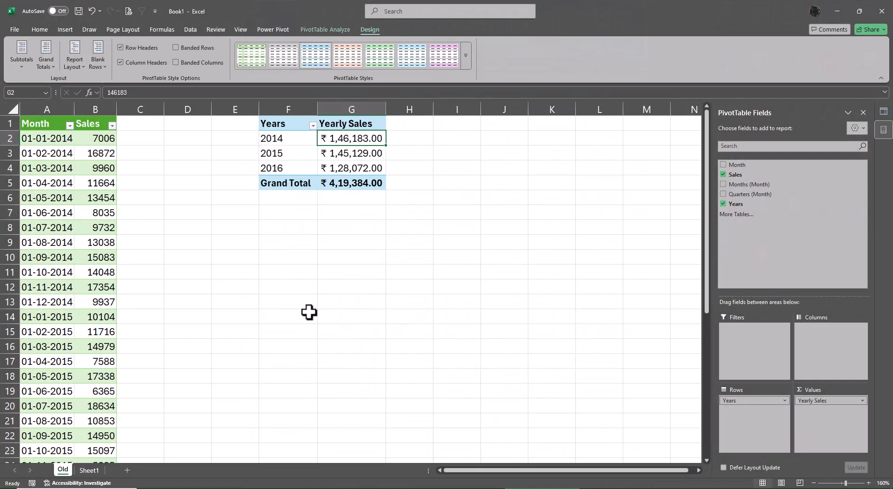
- Return to the Excel workbook and refresh the Old query table on the Old worksheet
{"action": "scroll", "coordinate": [192, 258], "scroll_direction": "down", "scroll_amount": 8}
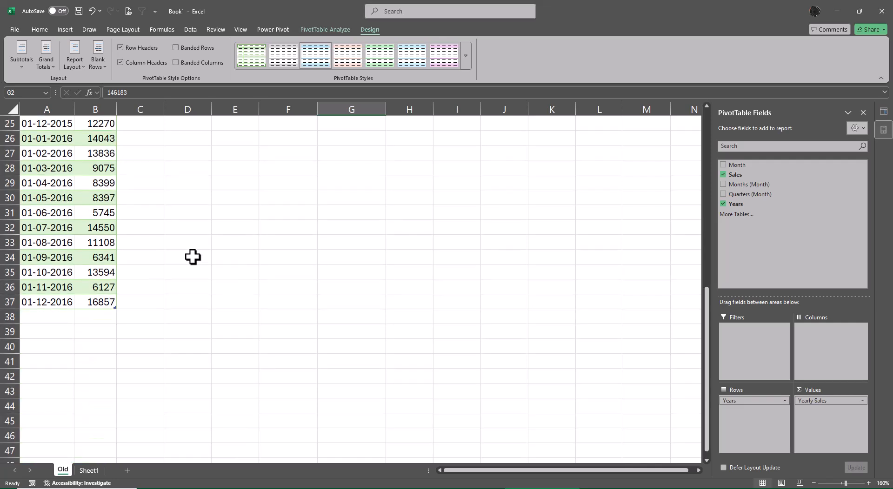
{"action": "scroll", "coordinate": [193, 257], "scroll_direction": "down", "scroll_amount": 4}
{"action": "scroll", "coordinate": [157, 237], "scroll_direction": "up", "scroll_amount": 2}
{"action": "right_click", "coordinate": [64, 149]}
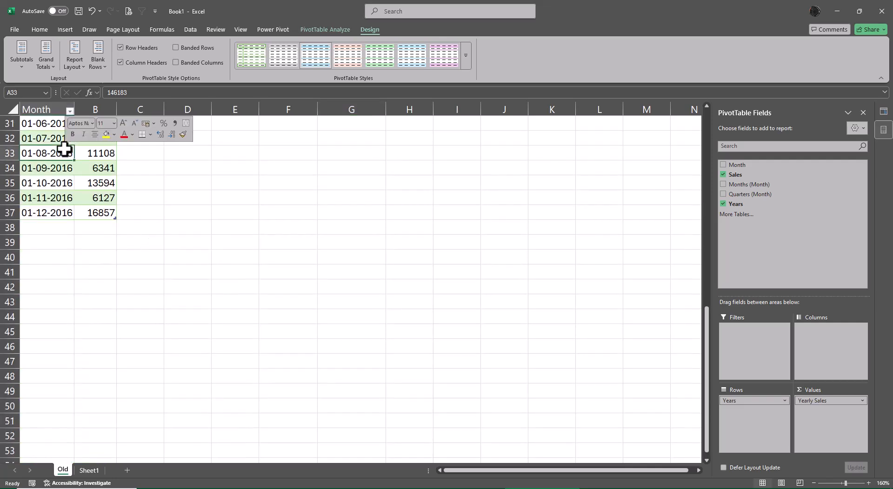
{"action": "left_click", "coordinate": [124, 259]}
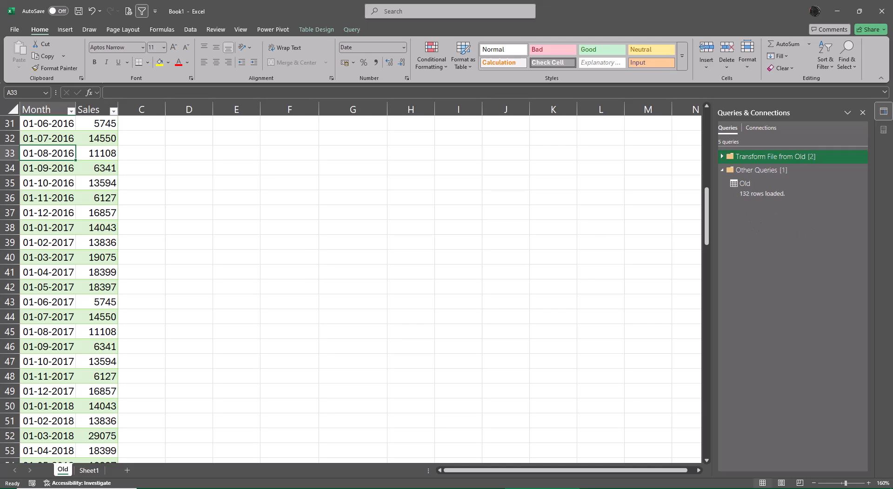
- Look through the refreshed Old table's rows and refresh the PivotTable beside it
{"action": "scroll", "coordinate": [70, 315], "scroll_direction": "down", "scroll_amount": 8}
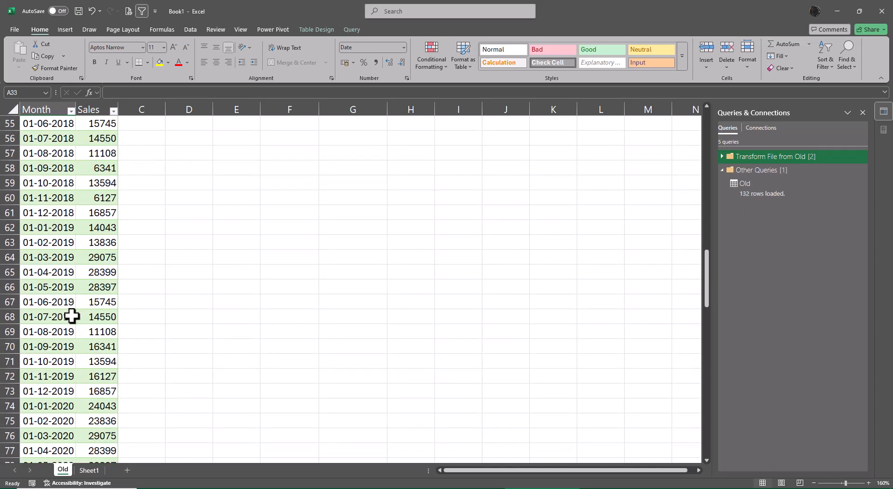
{"action": "scroll", "coordinate": [72, 316], "scroll_direction": "down", "scroll_amount": 14}
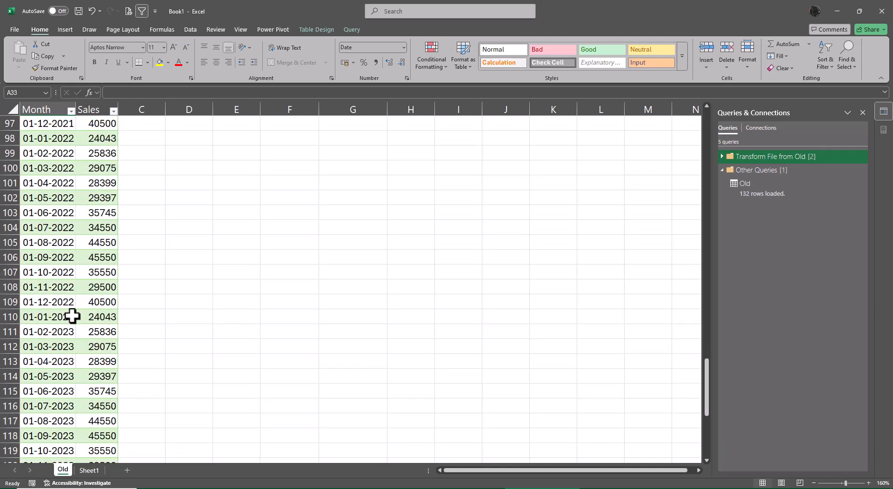
{"action": "scroll", "coordinate": [72, 316], "scroll_direction": "down", "scroll_amount": 7}
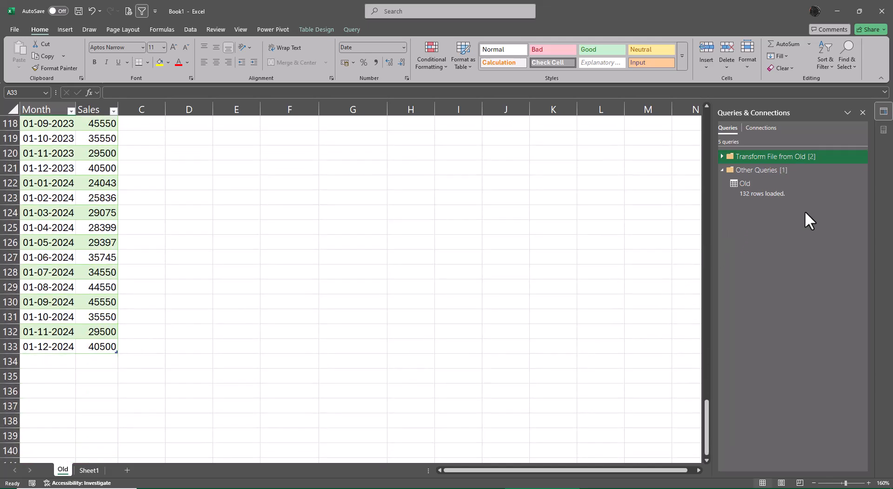
{"action": "scroll", "coordinate": [434, 331], "scroll_direction": "up", "scroll_amount": 20}
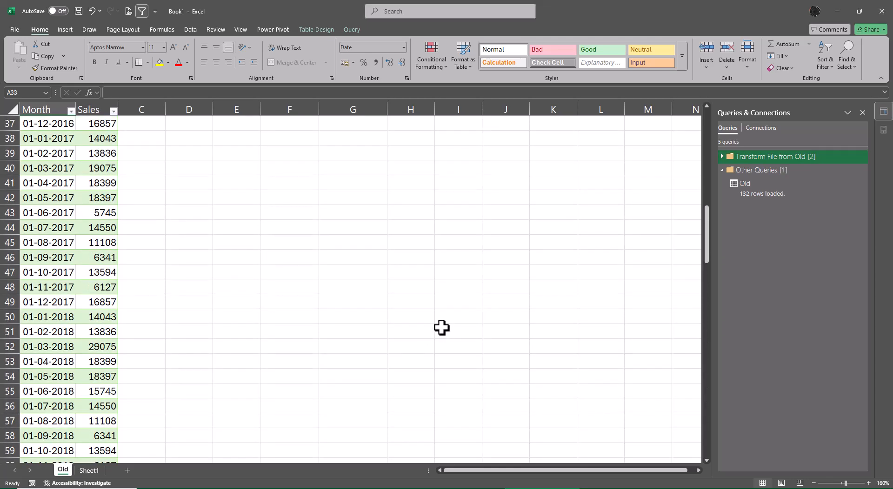
{"action": "scroll", "coordinate": [441, 328], "scroll_direction": "up", "scroll_amount": 12}
{"action": "right_click", "coordinate": [272, 139]}
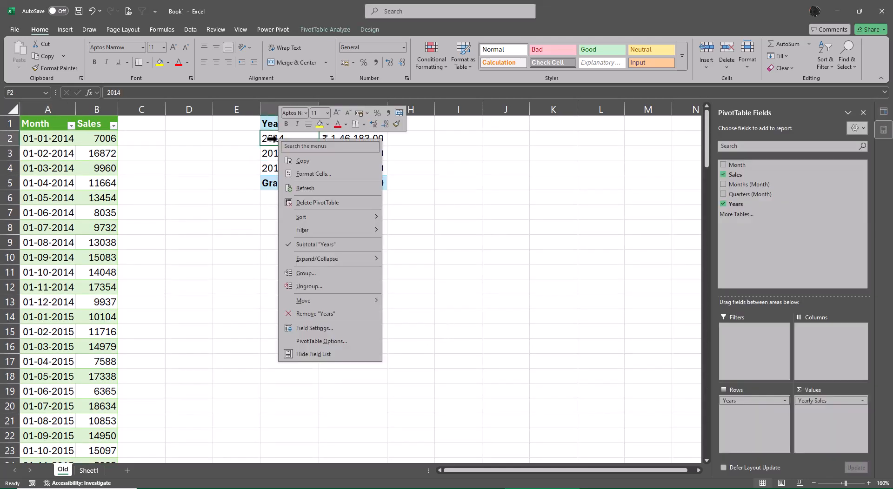
{"action": "left_click", "coordinate": [313, 189]}
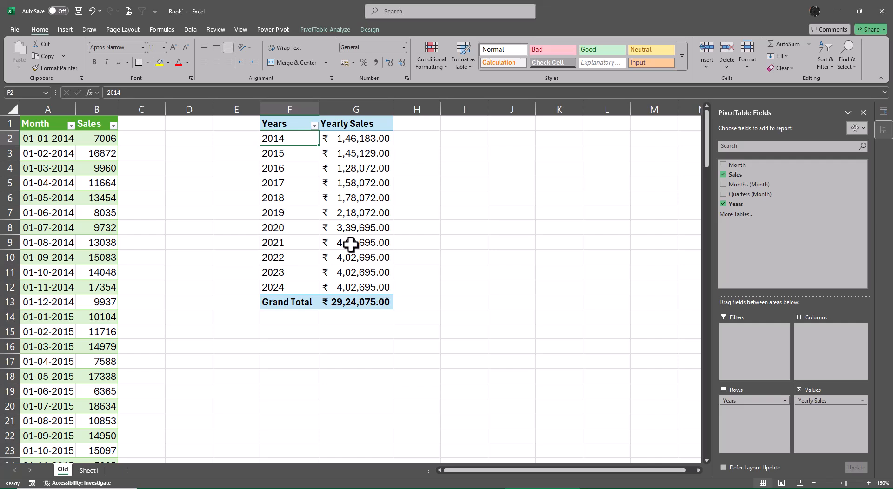
{"action": "mouse_move", "coordinate": [375, 263]}
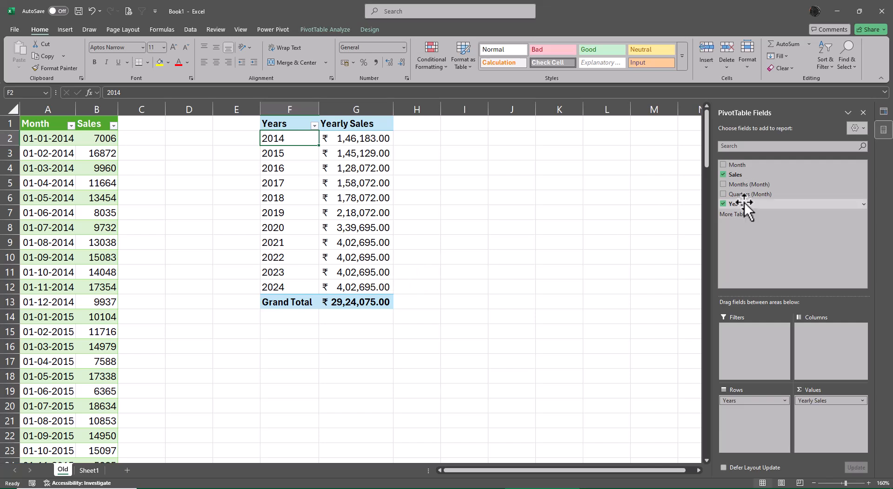
{"action": "left_click_drag", "start_coordinate": [743, 201], "coordinate": [830, 423]}
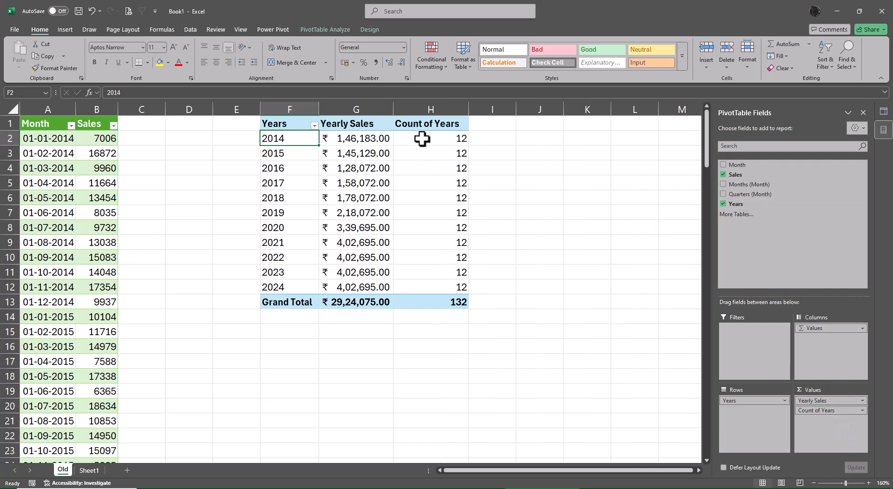
{"action": "mouse_move", "coordinate": [421, 136]}
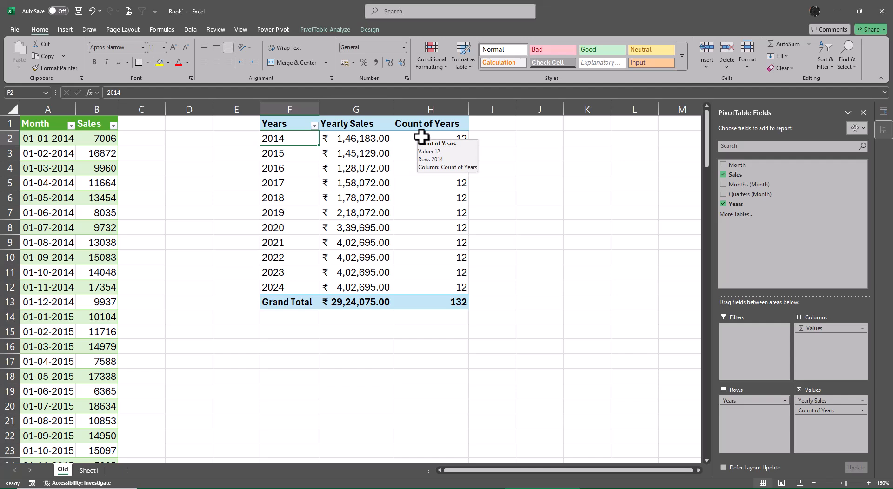
{"action": "left_click_drag", "start_coordinate": [818, 410], "coordinate": [715, 318]}
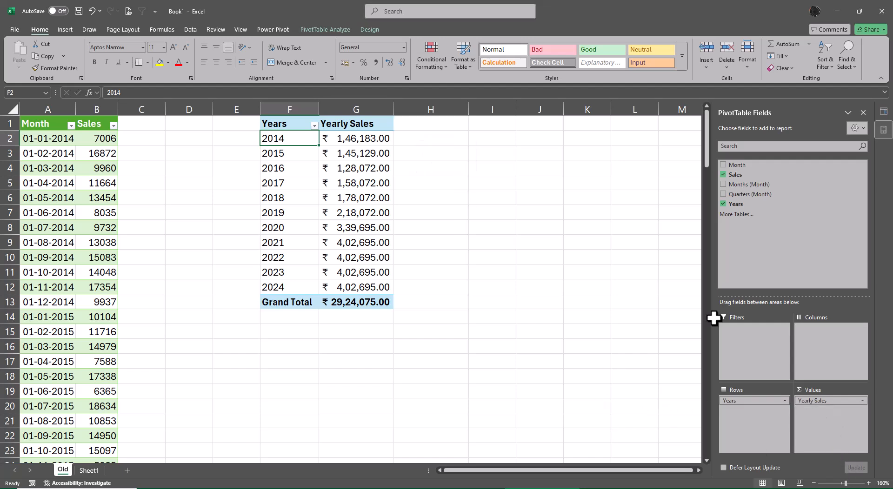
- Add Sales to the PivotTable values a second time and show it as % of Grand Total
{"action": "left_click_drag", "start_coordinate": [740, 177], "coordinate": [814, 426]}
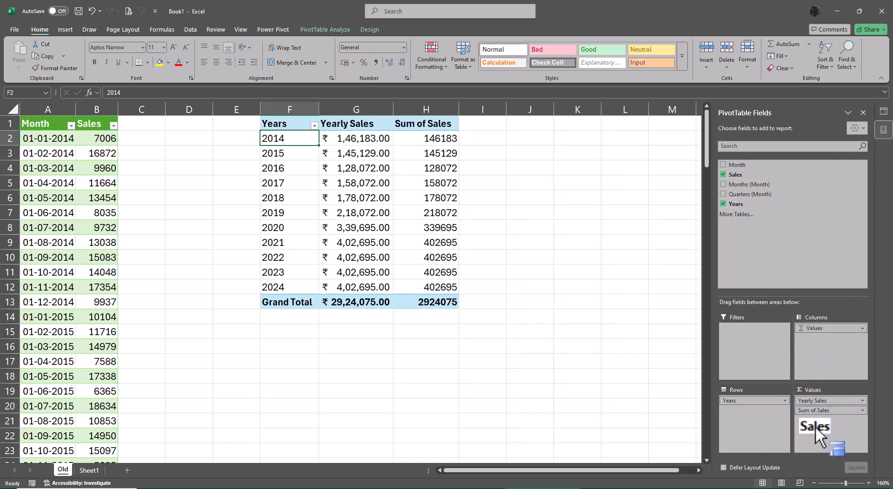
{"action": "right_click", "coordinate": [426, 140]}
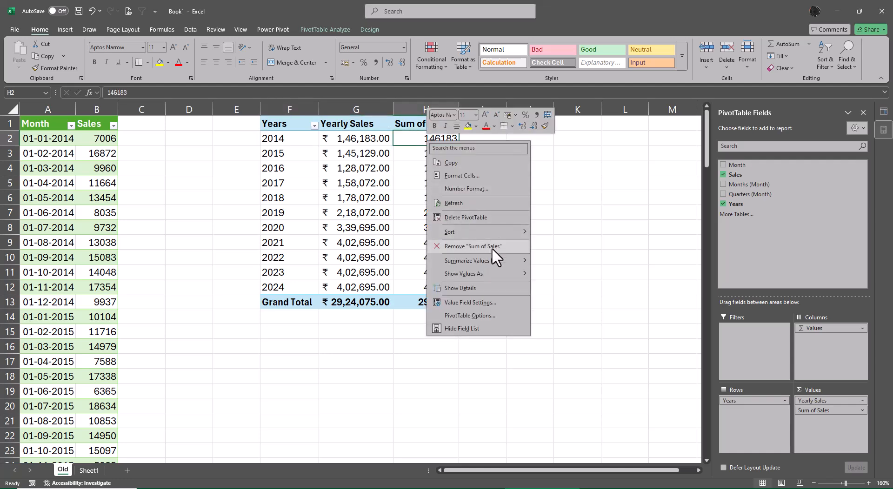
{"action": "mouse_move", "coordinate": [493, 272]}
{"action": "left_click", "coordinate": [565, 287]}
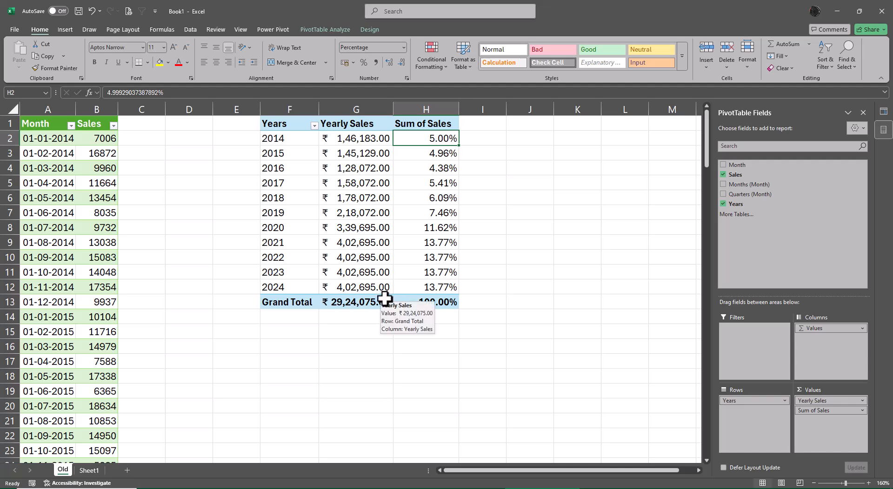
- Switch to File Explorer, go to the Text subfolder New under Class 12 Files' Power Query folder, and open Sales 2022.txt in Notepad
{"action": "left_click", "coordinate": [836, 10]}
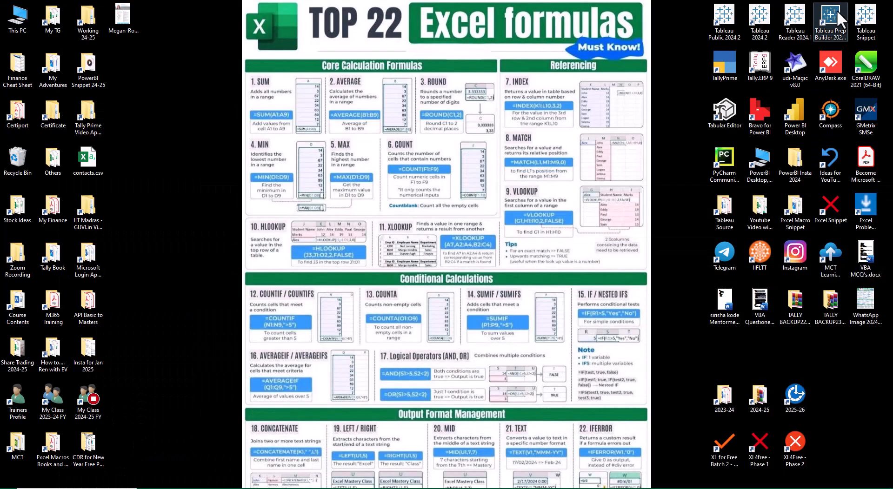
{"action": "double_click", "coordinate": [731, 442]}
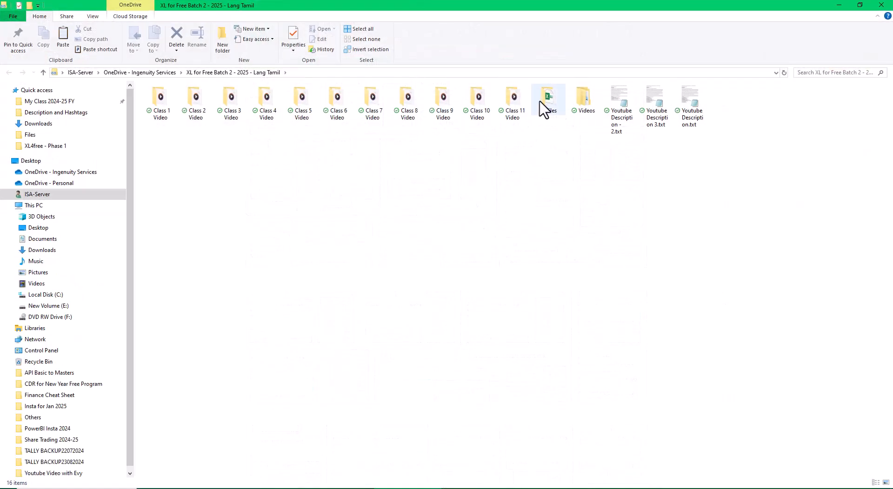
{"action": "double_click", "coordinate": [543, 104]}
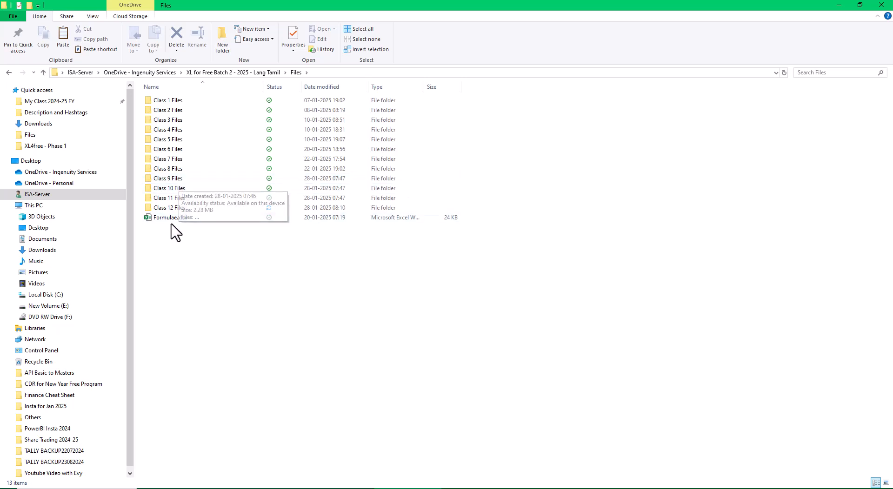
{"action": "double_click", "coordinate": [176, 217]}
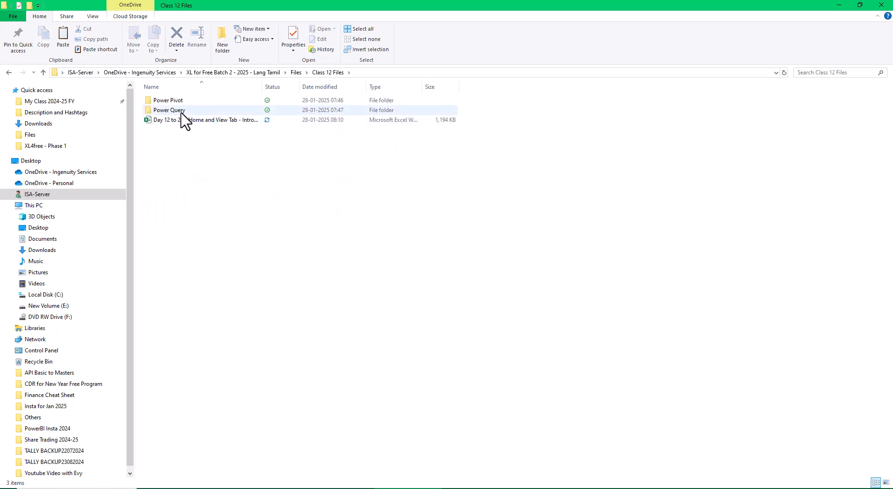
{"action": "double_click", "coordinate": [181, 111]}
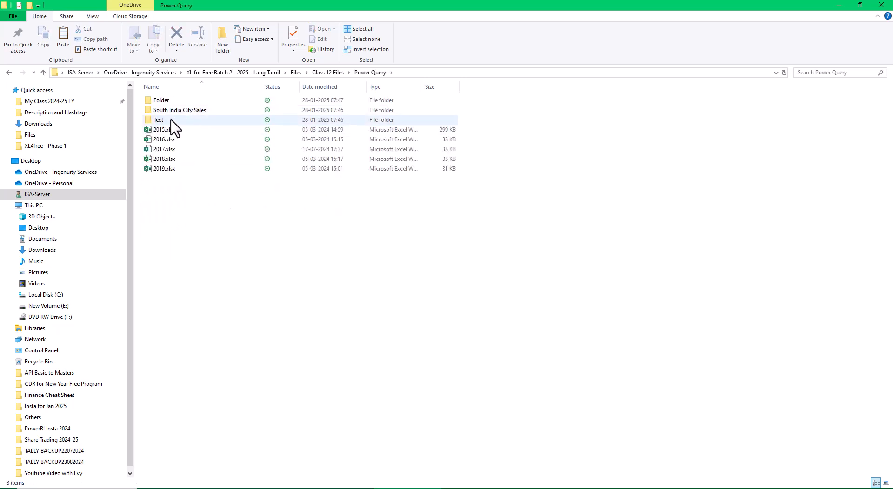
{"action": "double_click", "coordinate": [171, 119]}
{"action": "double_click", "coordinate": [169, 103]}
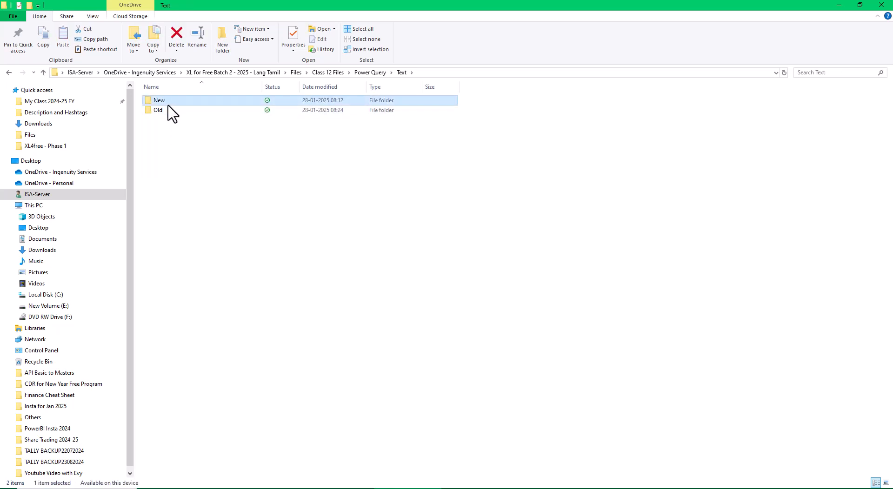
{"action": "double_click", "coordinate": [173, 149]}
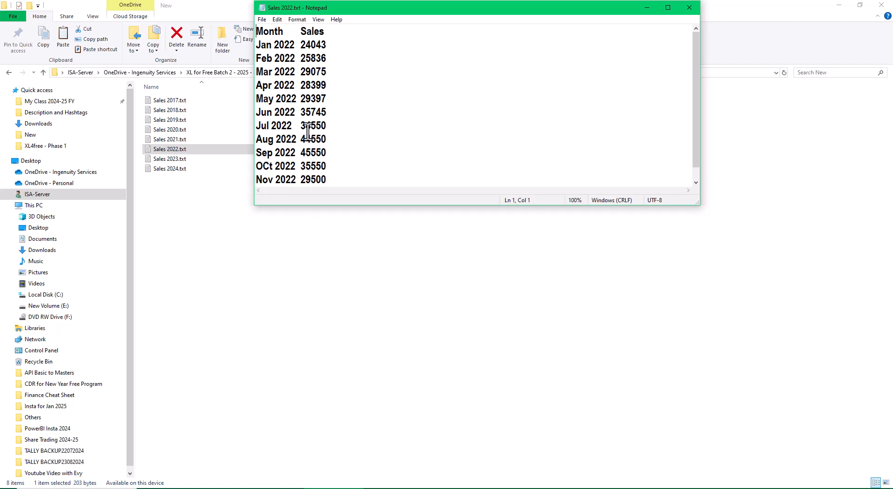
- Change the 2022 sales to Jul 44550, Aug 54550, Sep 65550, Oct 45550 and Nov 39500, and save the text file
{"action": "left_click", "coordinate": [305, 126]}
{"action": "key", "text": "BackSpace"}
{"action": "type", "text": "5"}
{"action": "key", "text": "BackSpace"}
{"action": "type", "text": "6"}
{"action": "key", "text": "BackSpace"}
{"action": "type", "text": "3"}
{"action": "left_click", "coordinate": [689, 7]}
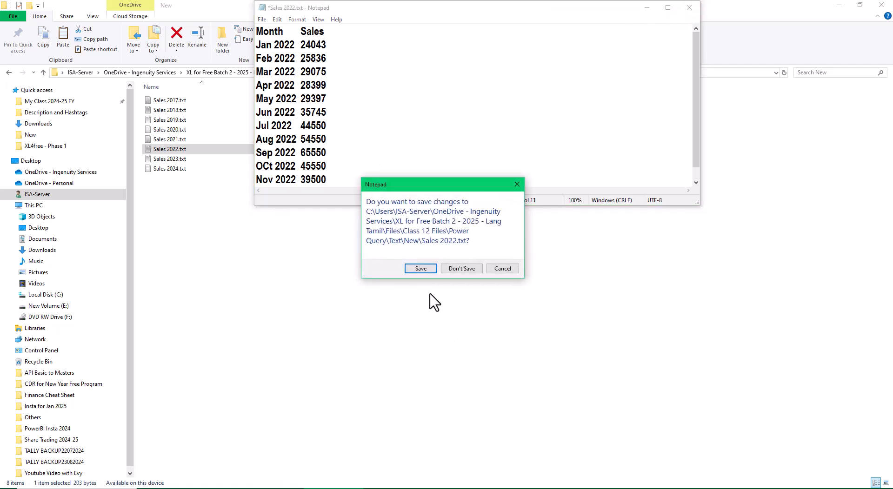
{"action": "left_click", "coordinate": [421, 268]}
- Open Sales 2023.txt, set Jul to 54550, Aug 64550, Sep 75550, Oct 55550 and Nov 49500, and save the file
{"action": "left_click", "coordinate": [173, 160]}
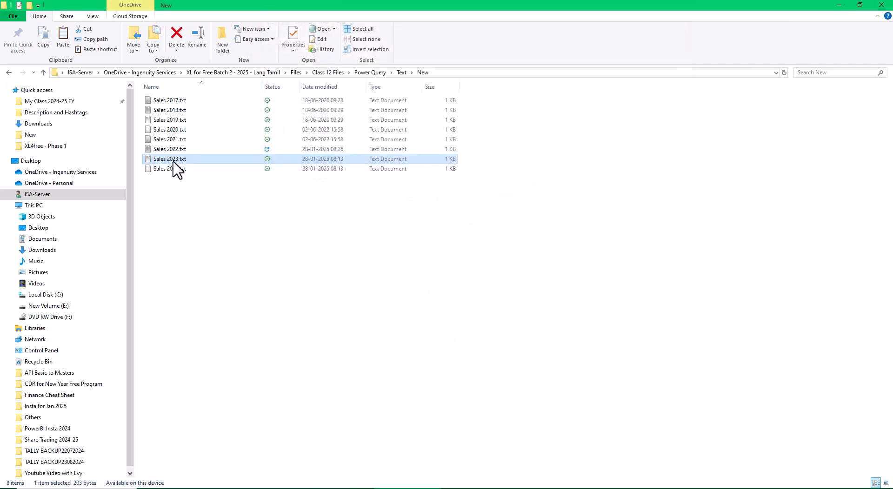
{"action": "double_click", "coordinate": [173, 159]}
{"action": "right_click", "coordinate": [173, 160]}
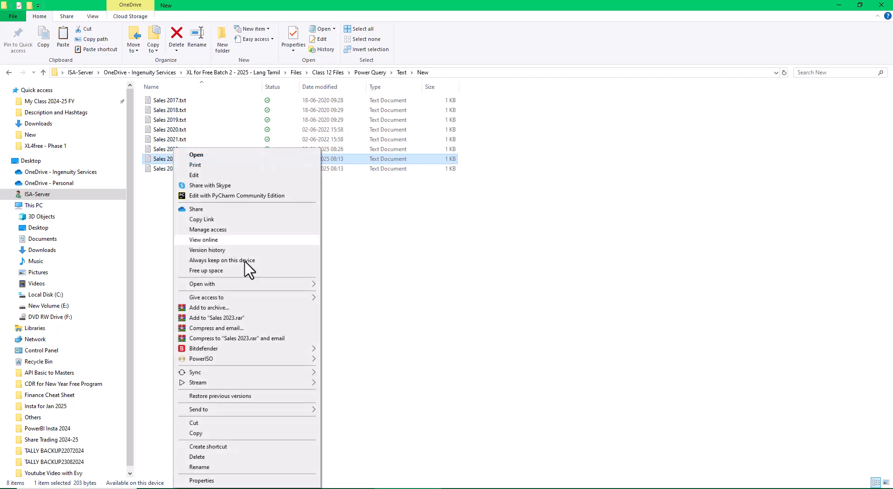
{"action": "left_click", "coordinate": [200, 156]}
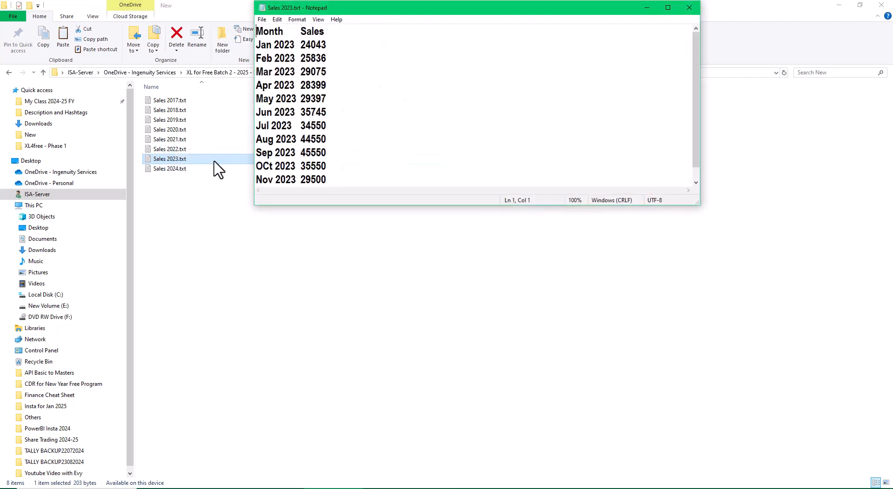
{"action": "left_click", "coordinate": [306, 125]}
{"action": "key", "text": "BackSpace"}
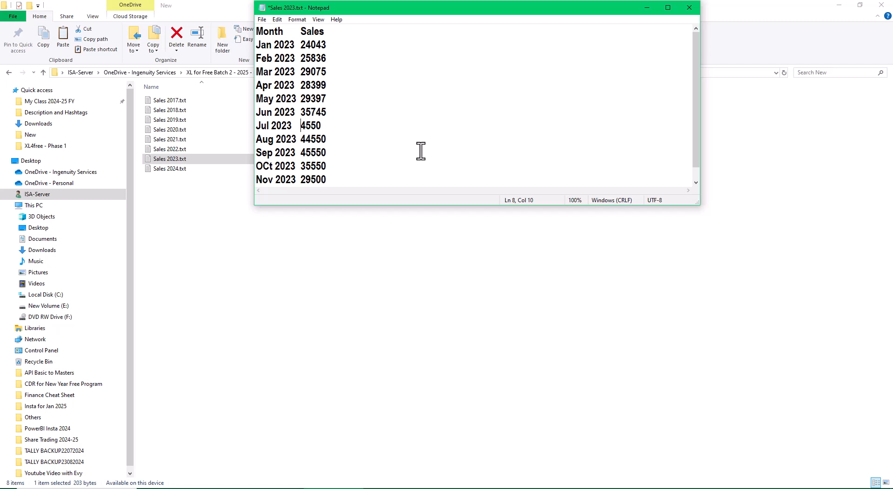
{"action": "type", "text": "5"}
{"action": "type", "text": "6"}
{"action": "key", "text": "Down"}
{"action": "key", "text": "BackSpace"}
{"action": "type", "text": "7"}
{"action": "key", "text": "BackSpace"}
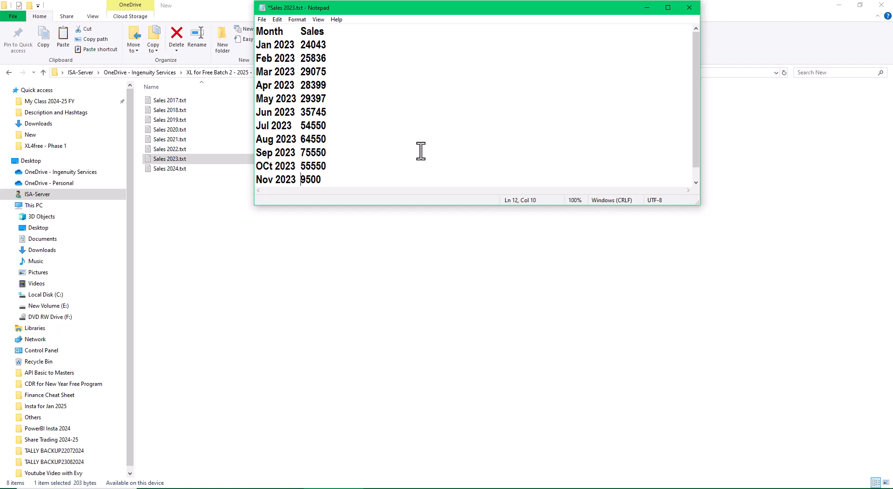
{"action": "type", "text": "4"}
{"action": "left_click", "coordinate": [689, 7]}
{"action": "left_click", "coordinate": [421, 269]}
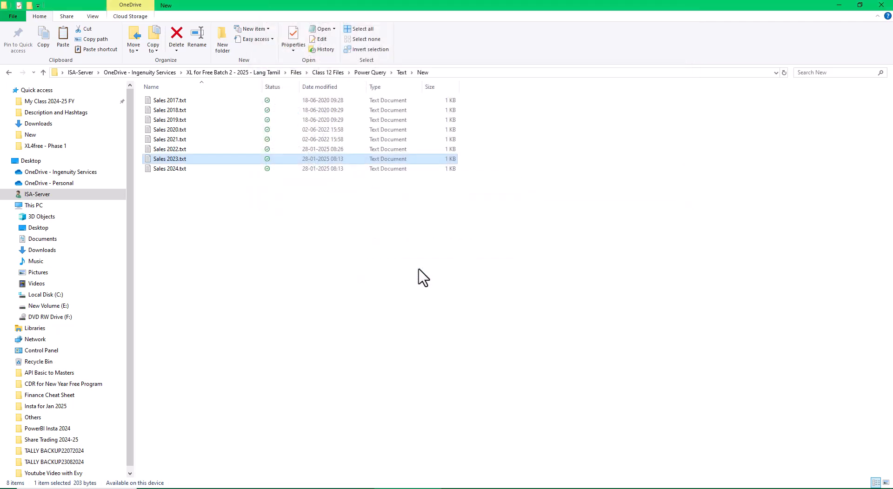
- Open Sales 2024.txt, set Jul to 84550, Aug 74550, Sep 75550, Oct 85550 and Nov 79500, and save the file
{"action": "double_click", "coordinate": [178, 169]}
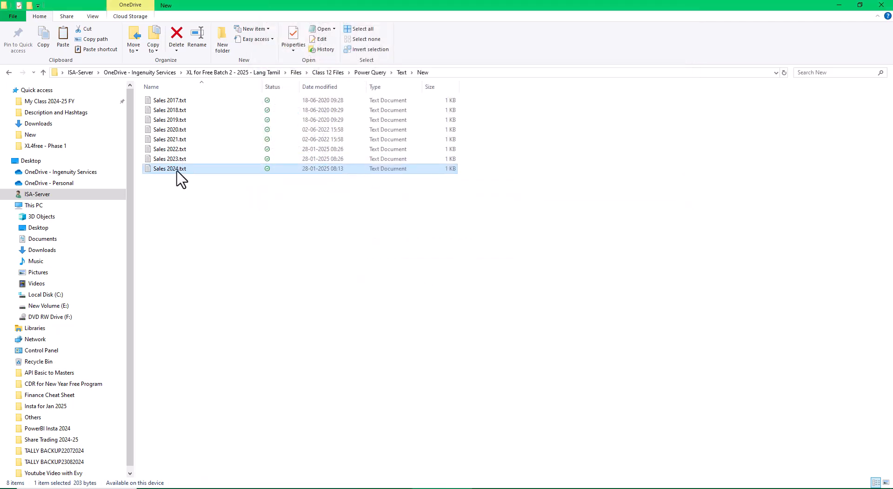
{"action": "key", "text": "F2"}
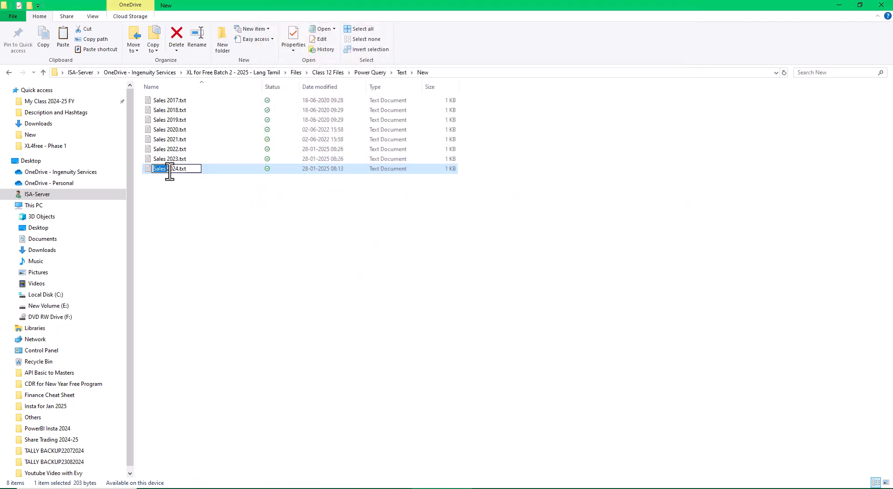
{"action": "left_click", "coordinate": [208, 212]}
{"action": "double_click", "coordinate": [164, 170]}
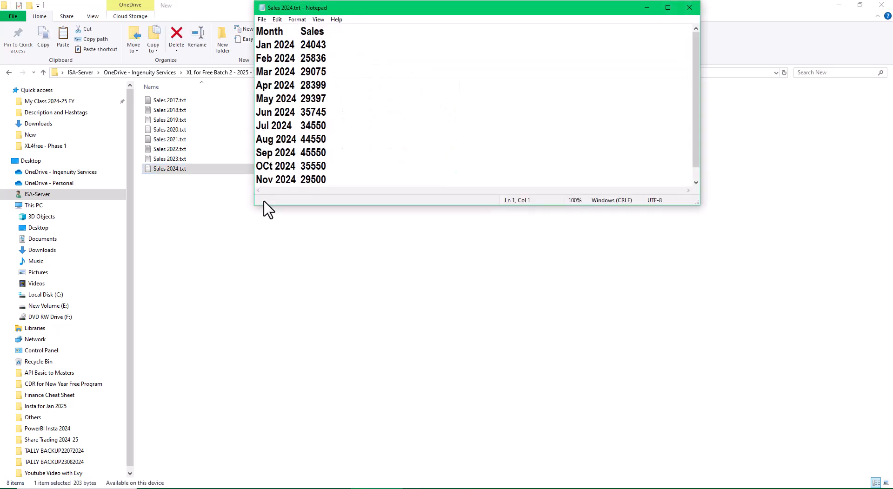
{"action": "left_click", "coordinate": [306, 125]}
{"action": "key", "text": "BackSpace"}
{"action": "type", "text": "87"}
{"action": "key", "text": "Down"}
{"action": "key", "text": "BackSpace"}
{"action": "type", "text": "7"}
{"action": "key", "text": "BackSpace"}
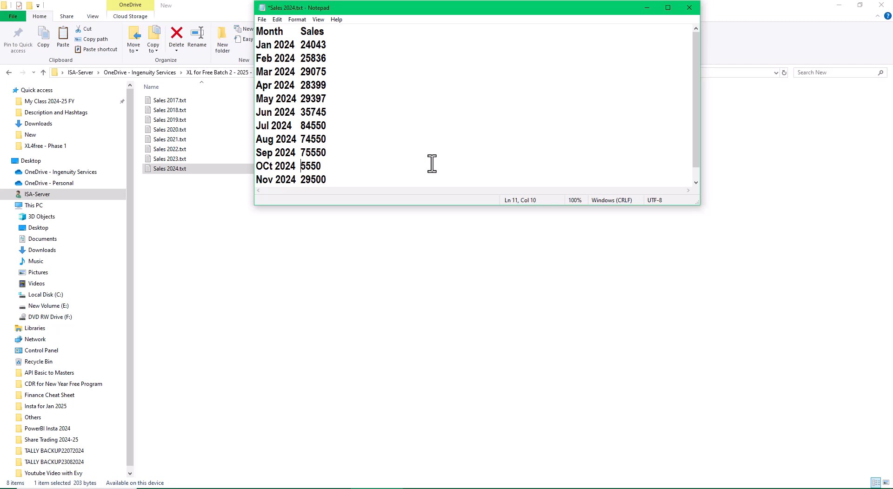
{"action": "type", "text": "8"}
{"action": "key", "text": "Down"}
{"action": "key", "text": "BackSpace"}
{"action": "type", "text": "7"}
{"action": "left_click", "coordinate": [695, 8]}
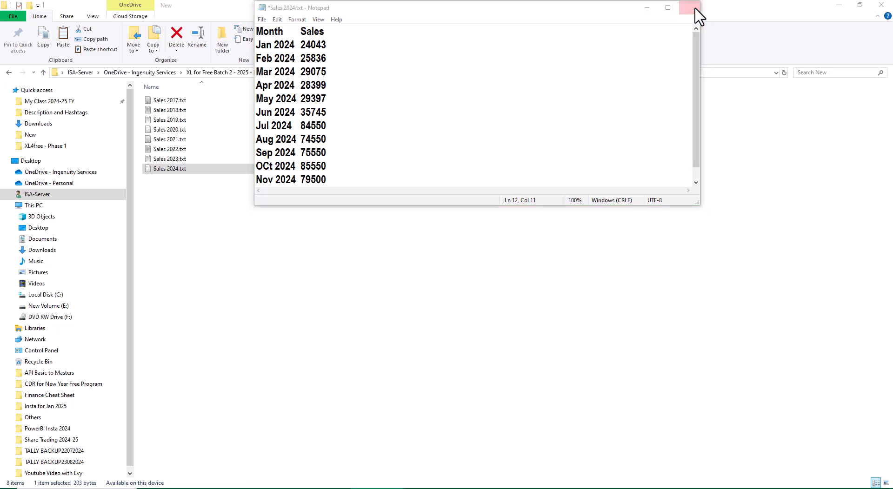
{"action": "left_click", "coordinate": [414, 264]}
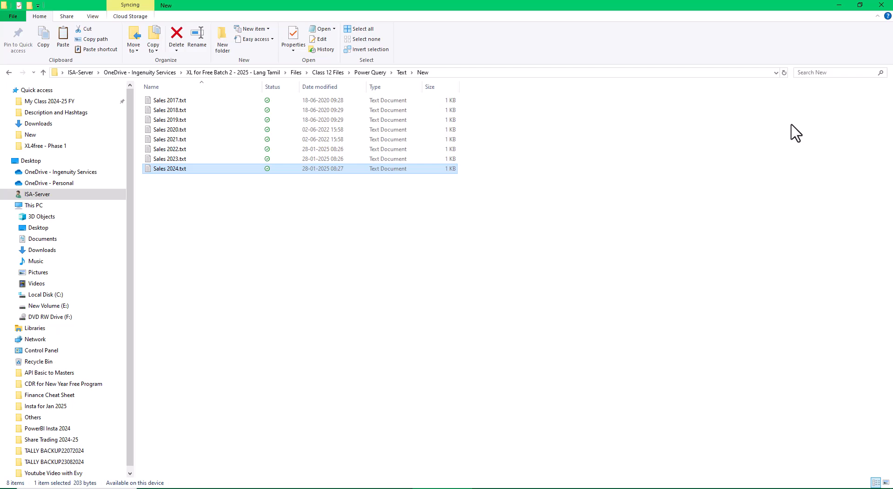
- Close File Explorer and the leftover Notepad window, and refresh the Old query table in the Excel workbook
{"action": "left_click", "coordinate": [881, 5]}
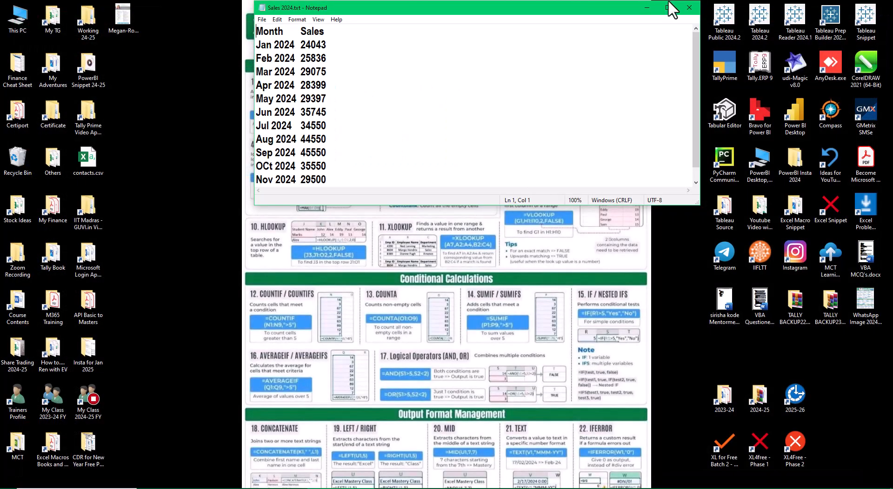
{"action": "left_click", "coordinate": [689, 8]}
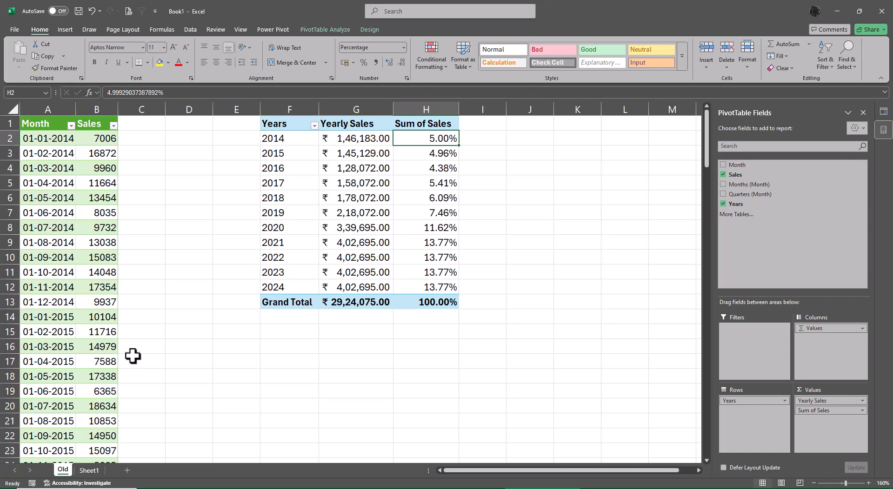
{"action": "scroll", "coordinate": [107, 344], "scroll_direction": "down", "scroll_amount": 15}
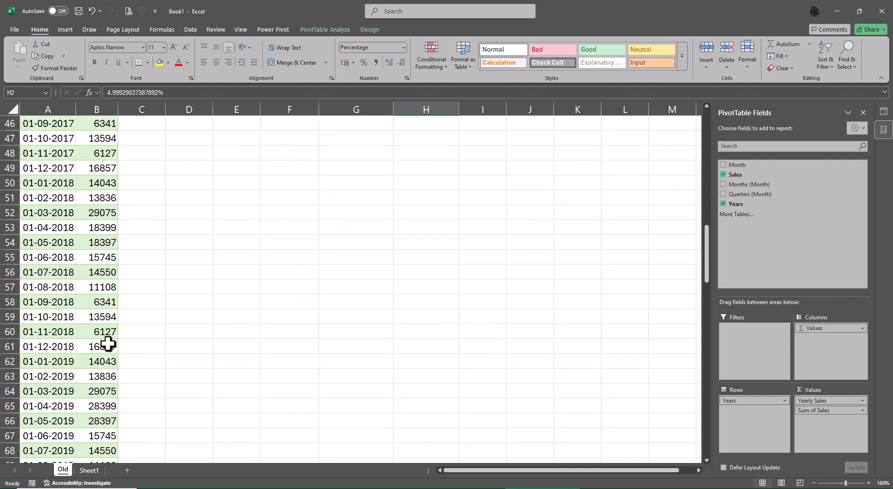
{"action": "scroll", "coordinate": [108, 344], "scroll_direction": "up", "scroll_amount": 15}
{"action": "right_click", "coordinate": [82, 242]}
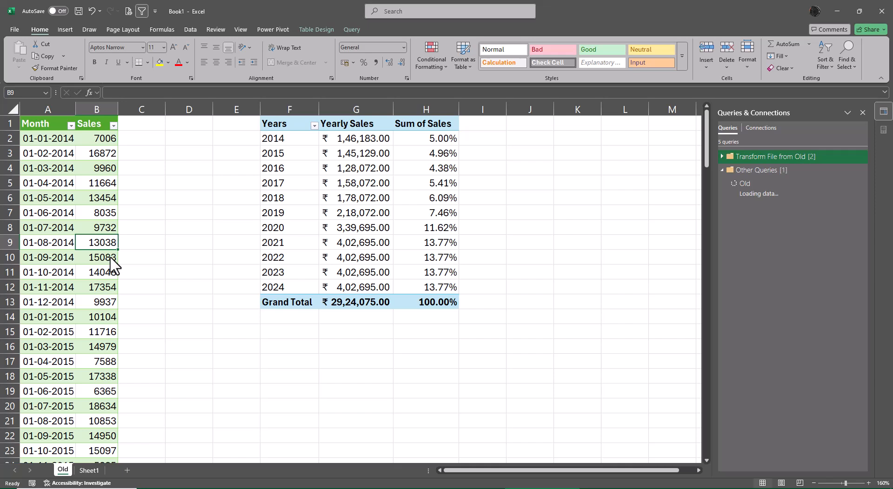
- Refresh the PivotTable of yearly sales beside the Old table
{"action": "left_click", "coordinate": [380, 229]}
{"action": "right_click", "coordinate": [385, 231]}
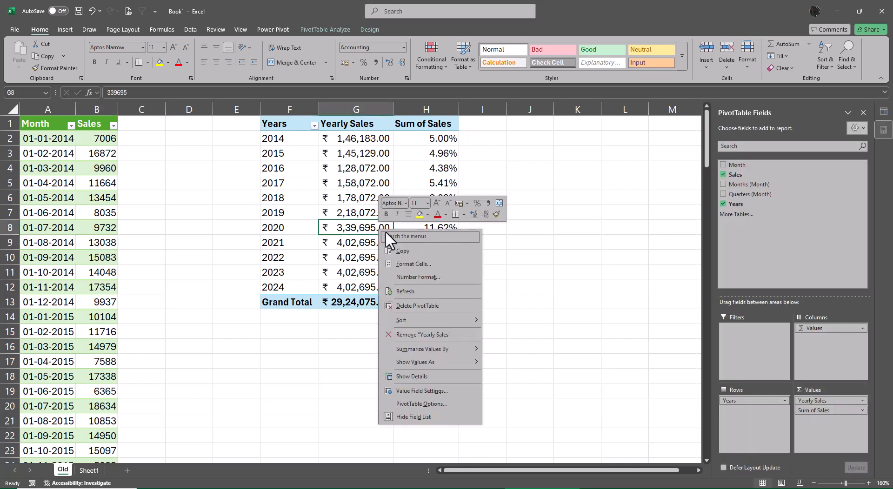
{"action": "left_click", "coordinate": [414, 291]}
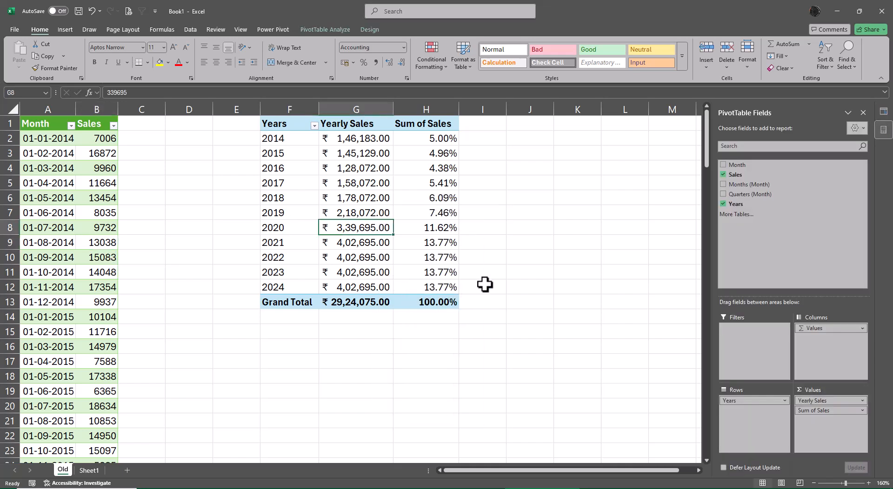
- Check the Old table's sales rows through December 2024 and refresh its query again
{"action": "left_click", "coordinate": [49, 247]}
{"action": "scroll", "coordinate": [36, 338], "scroll_direction": "down", "scroll_amount": 5}
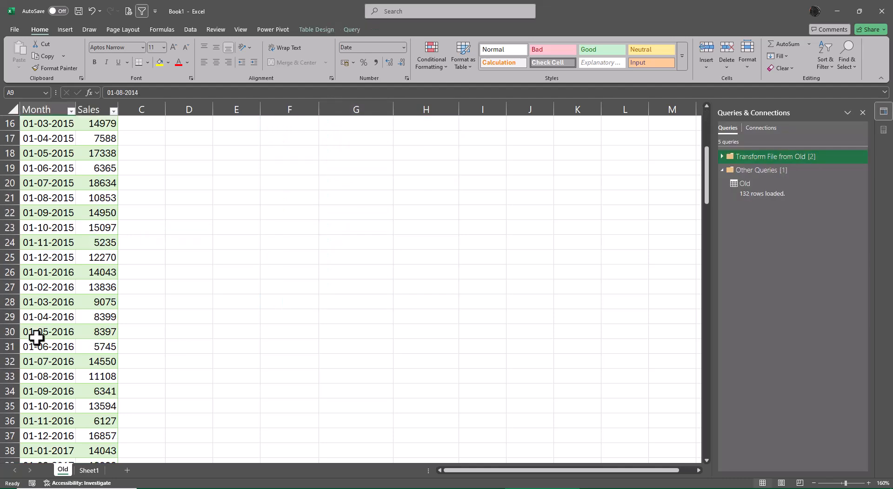
{"action": "scroll", "coordinate": [36, 338], "scroll_direction": "down", "scroll_amount": 20}
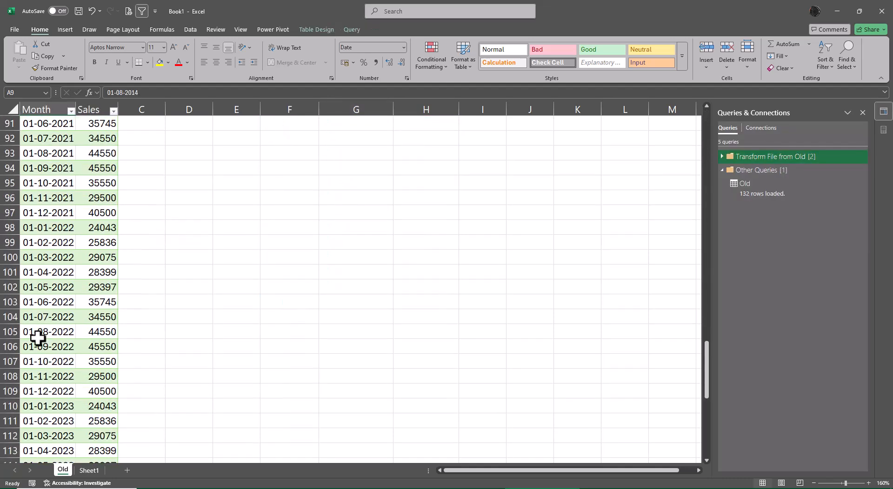
{"action": "scroll", "coordinate": [37, 338], "scroll_direction": "down", "scroll_amount": 11}
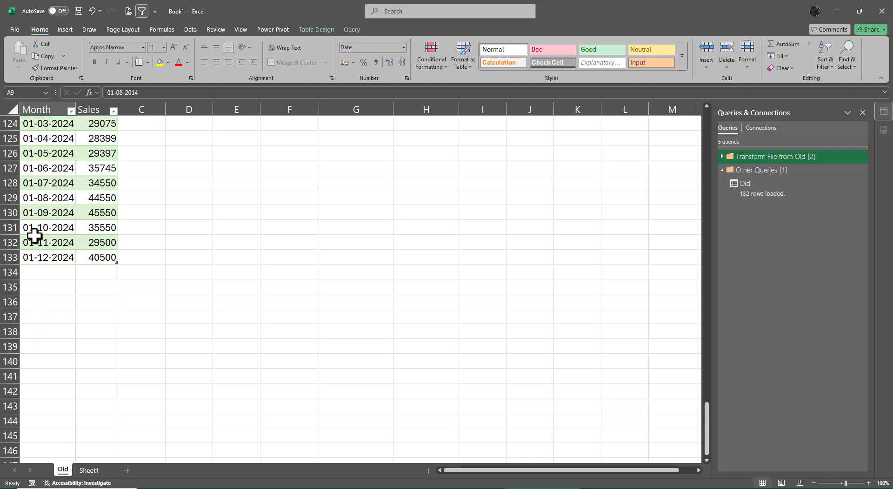
{"action": "right_click", "coordinate": [36, 230]}
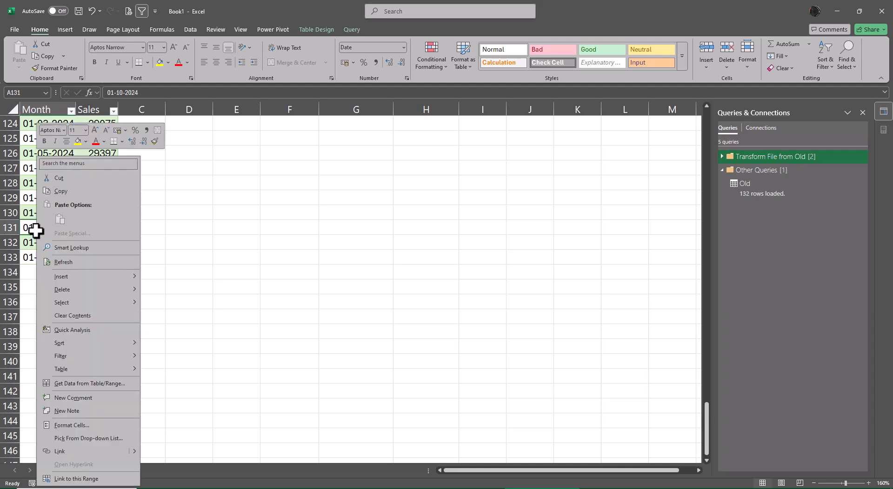
{"action": "left_click", "coordinate": [65, 262]}
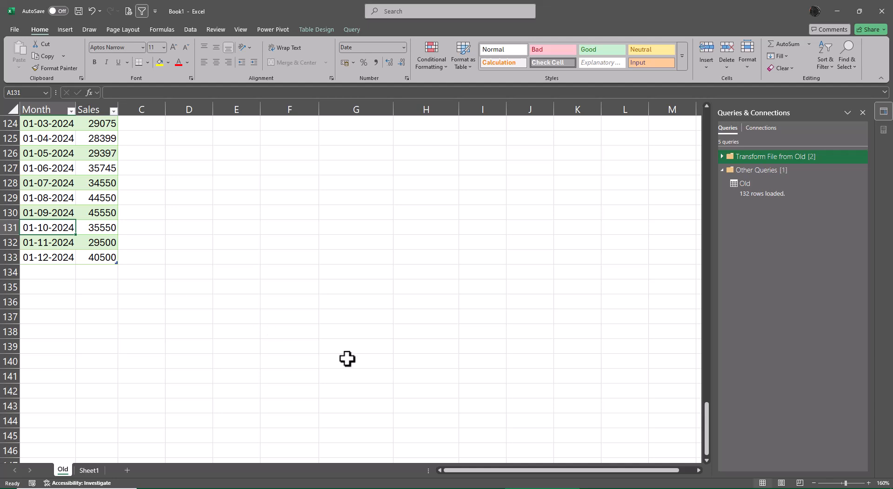
- Review the 2023 and 2024 rows of the Old table and inspect the July 2024 sales cell's content
{"action": "scroll", "coordinate": [197, 353], "scroll_direction": "up", "scroll_amount": 10}
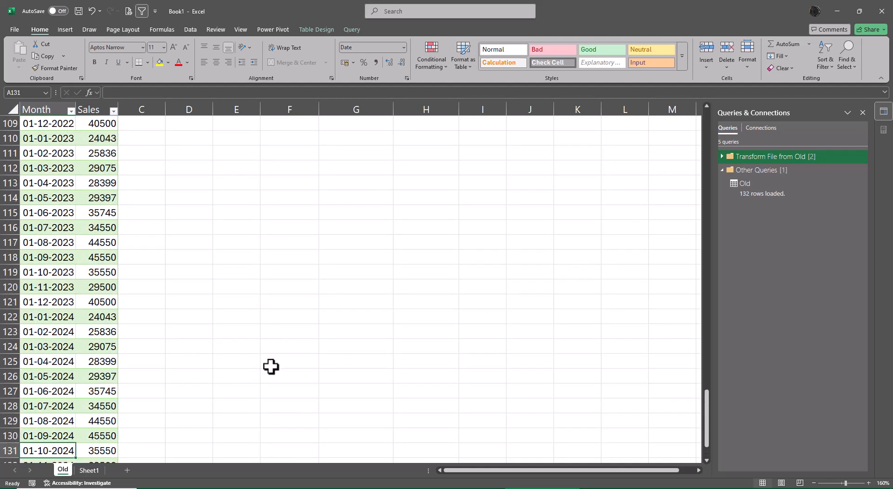
{"action": "scroll", "coordinate": [293, 343], "scroll_direction": "down", "scroll_amount": 7}
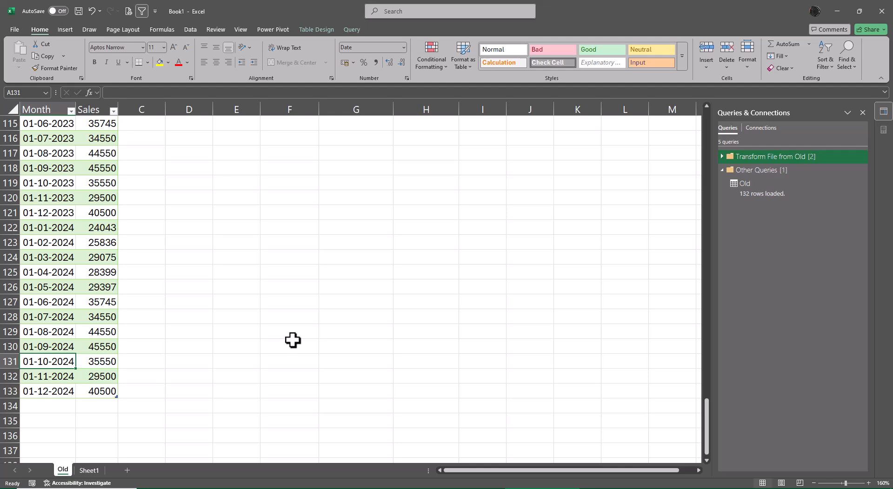
{"action": "left_click", "coordinate": [94, 315]}
{"action": "key", "text": "F2"}
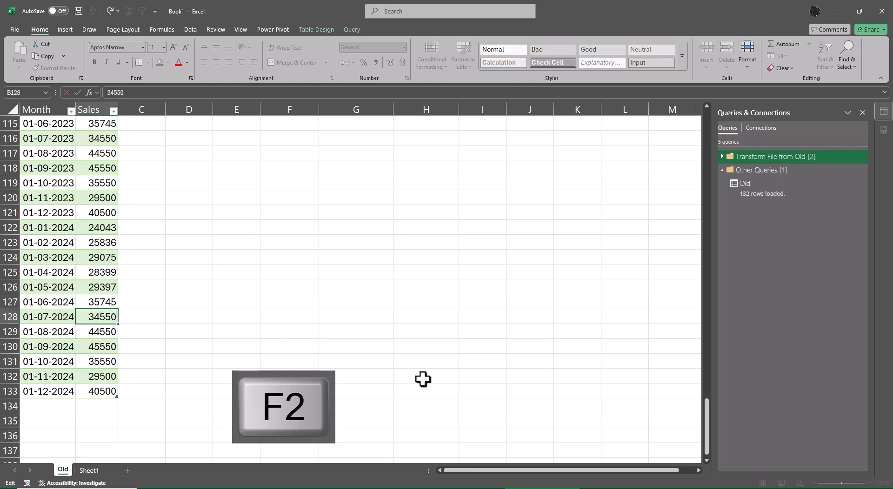
{"action": "key", "text": "Return"}
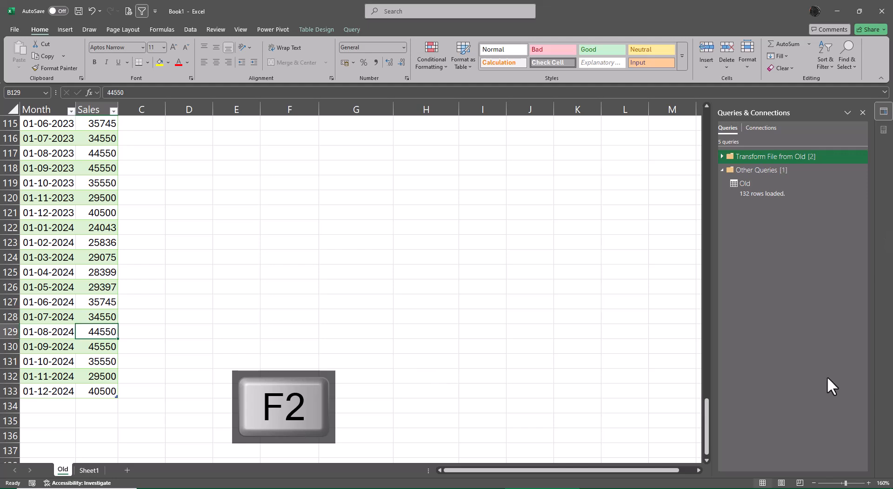
{"action": "key", "text": "alt+Tab"}
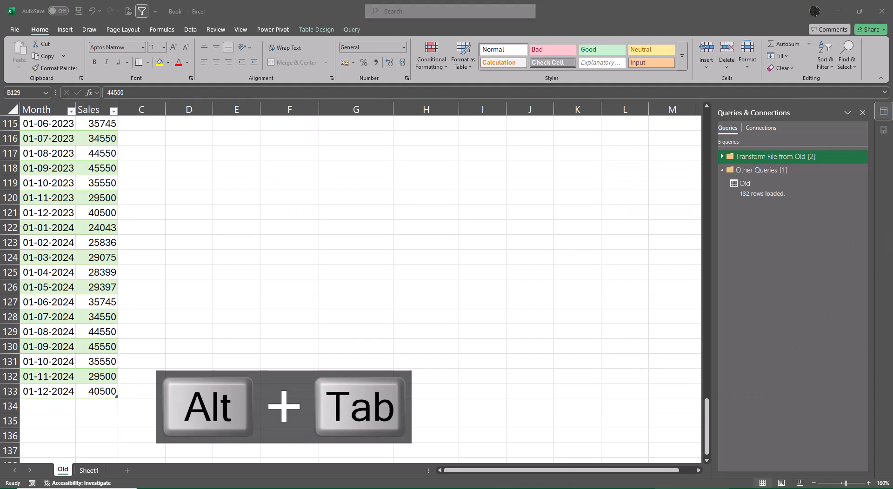
{"action": "left_click", "coordinate": [836, 11]}
{"action": "double_click", "coordinate": [733, 459]}
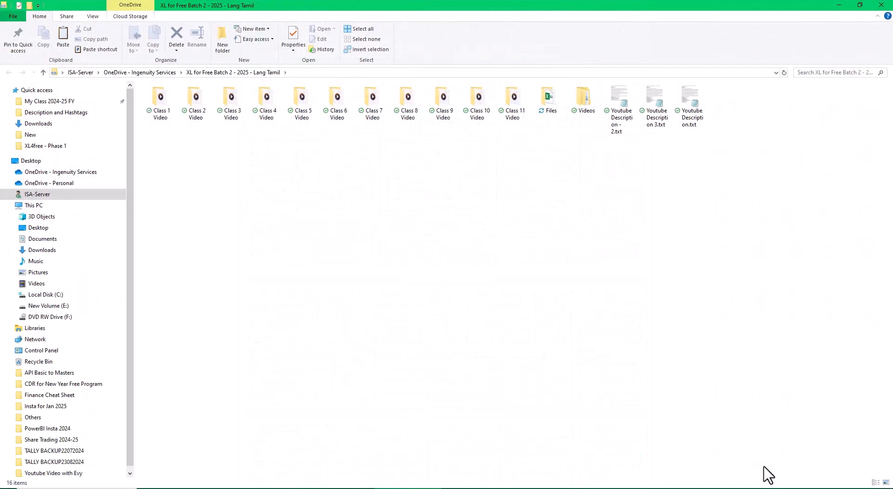
{"action": "left_click", "coordinate": [576, 488]}
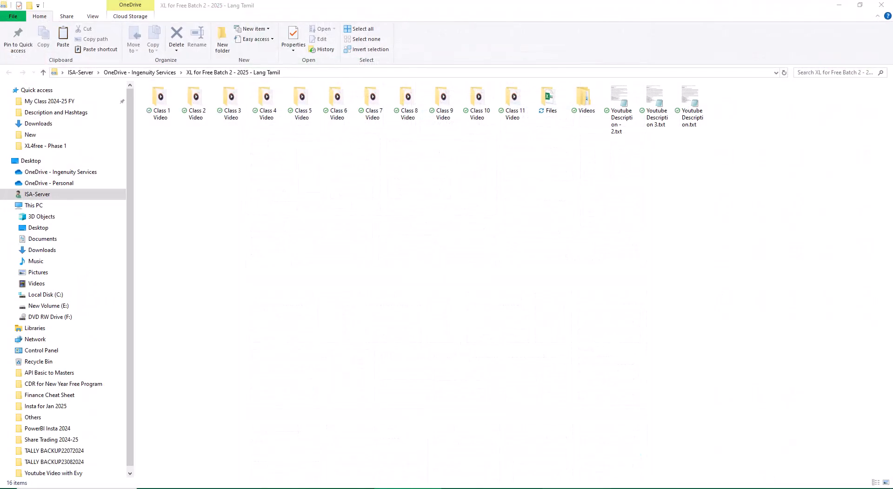
- Open the Old query in the Power Query Editor and reselect the Old folder under Power Query\Text as its source
{"action": "right_click", "coordinate": [768, 188]}
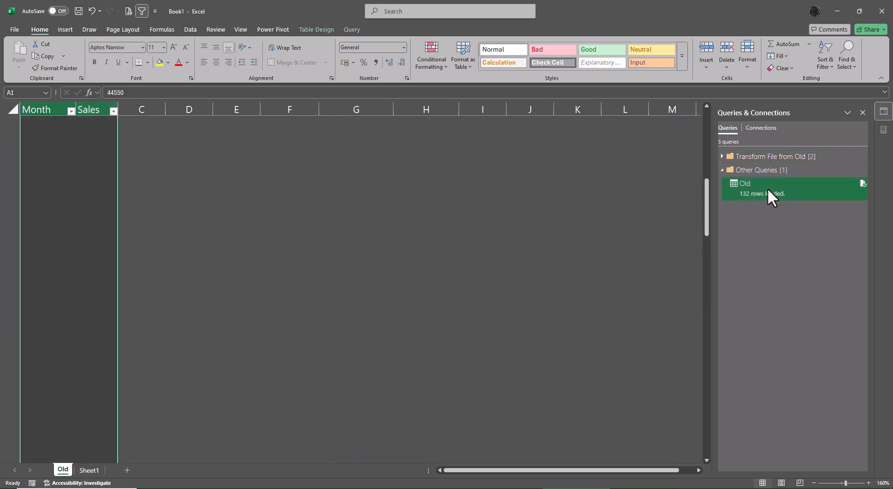
{"action": "left_click", "coordinate": [789, 217]}
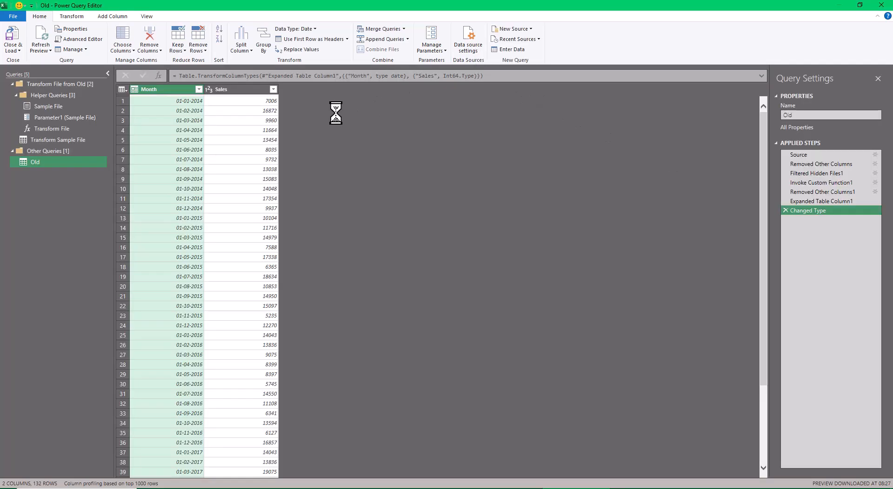
{"action": "left_click", "coordinate": [800, 155]}
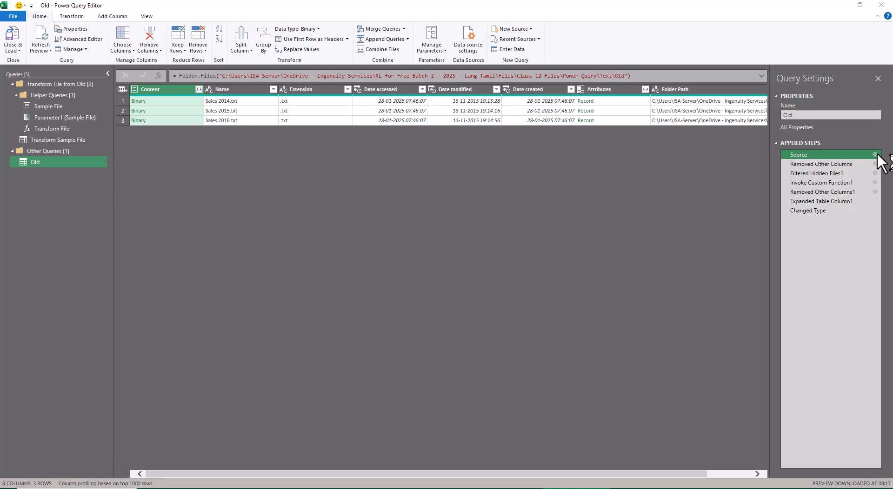
{"action": "left_click", "coordinate": [874, 155]}
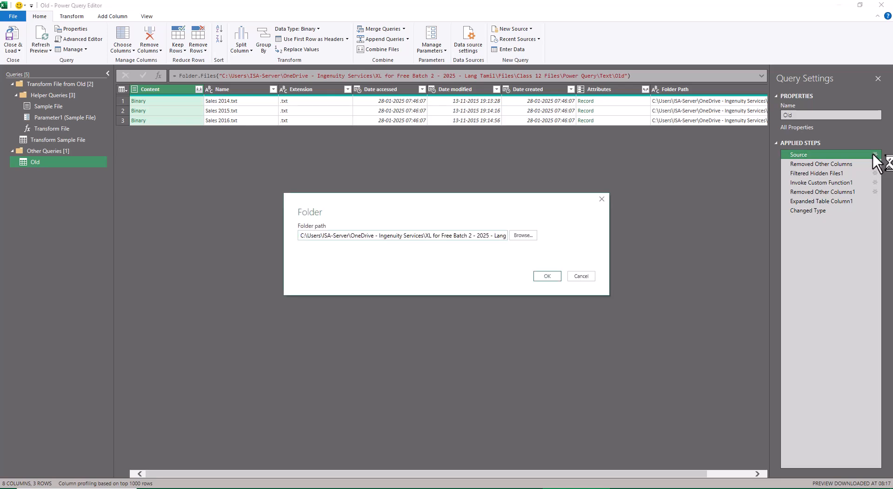
{"action": "left_click", "coordinate": [523, 235]}
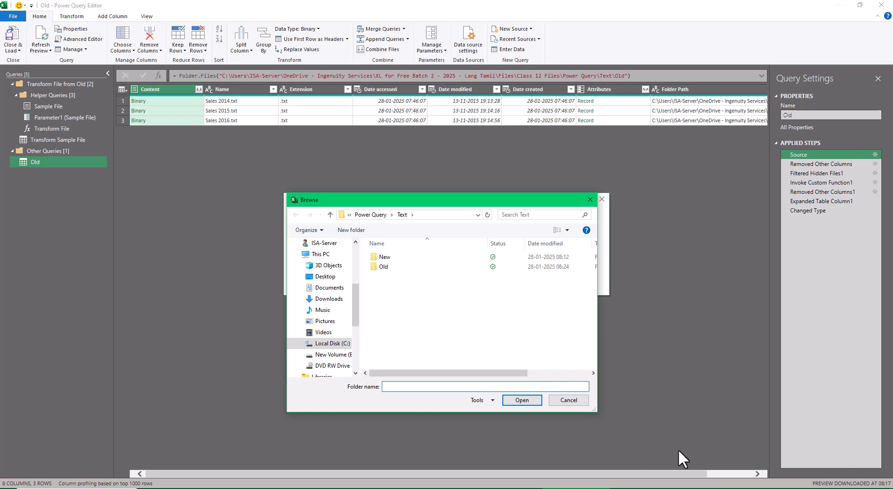
{"action": "left_click", "coordinate": [385, 268]}
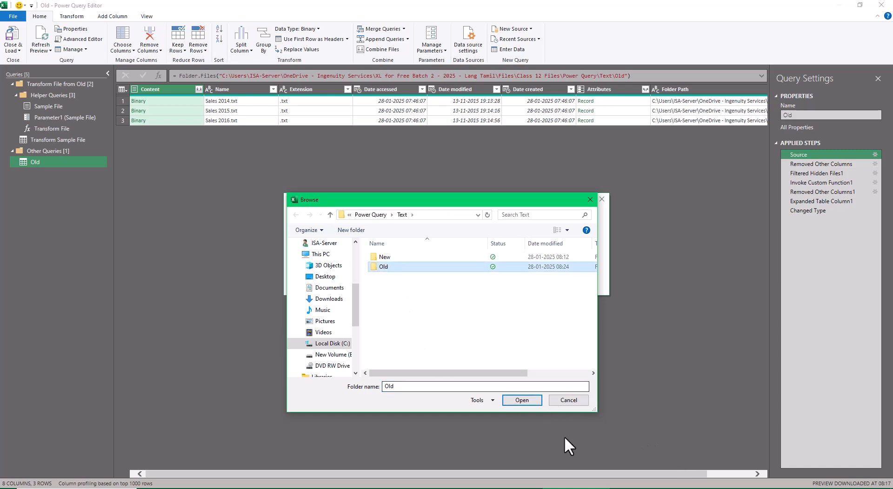
{"action": "left_click", "coordinate": [523, 399]}
{"action": "left_click", "coordinate": [541, 279]}
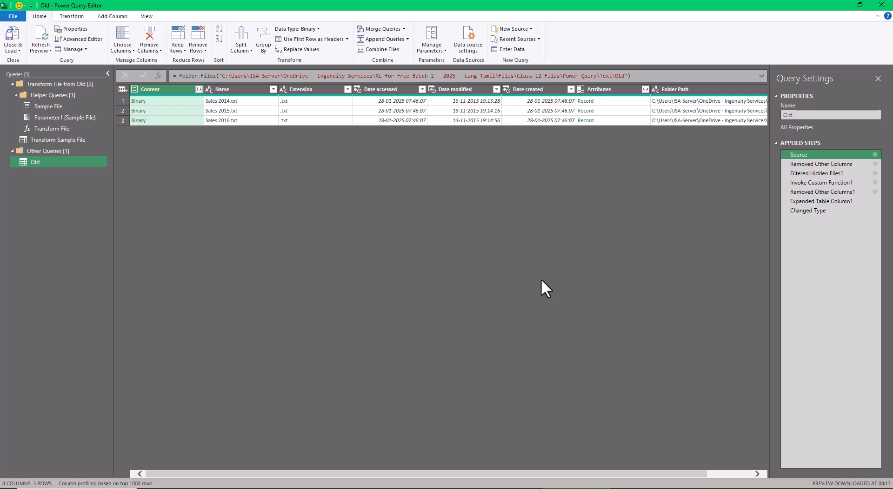
- Check the Old query's rows at the Changed Type step, refresh all previews, and load the query back into the workbook
{"action": "left_click", "coordinate": [807, 210]}
{"action": "scroll", "coordinate": [215, 383], "scroll_direction": "down", "scroll_amount": 20}
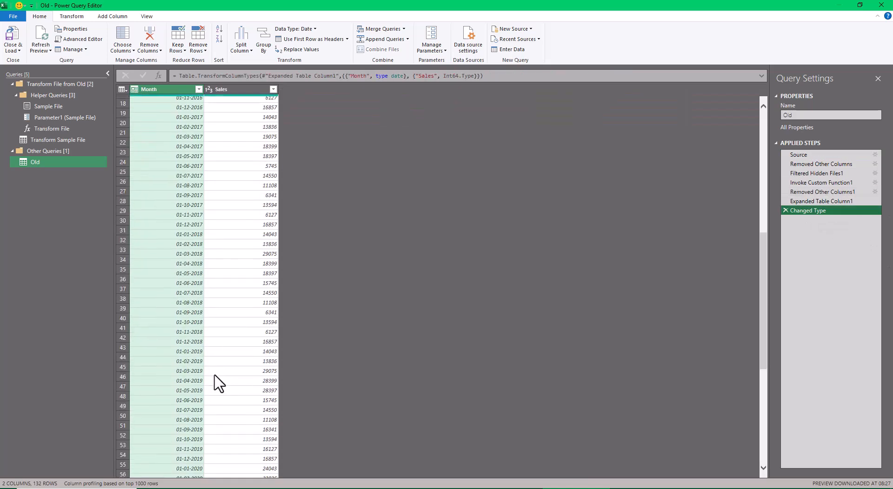
{"action": "scroll", "coordinate": [219, 382], "scroll_direction": "down", "scroll_amount": 11}
{"action": "scroll", "coordinate": [216, 377], "scroll_direction": "up", "scroll_amount": 12}
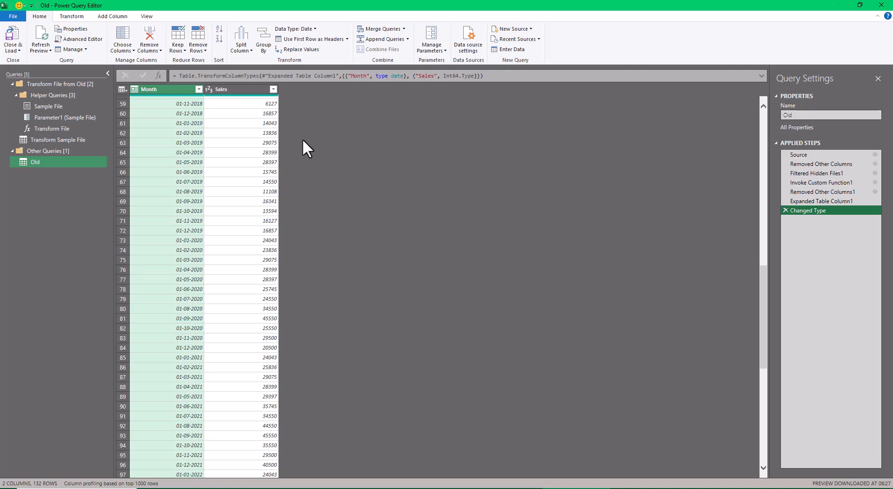
{"action": "left_click", "coordinate": [51, 48]}
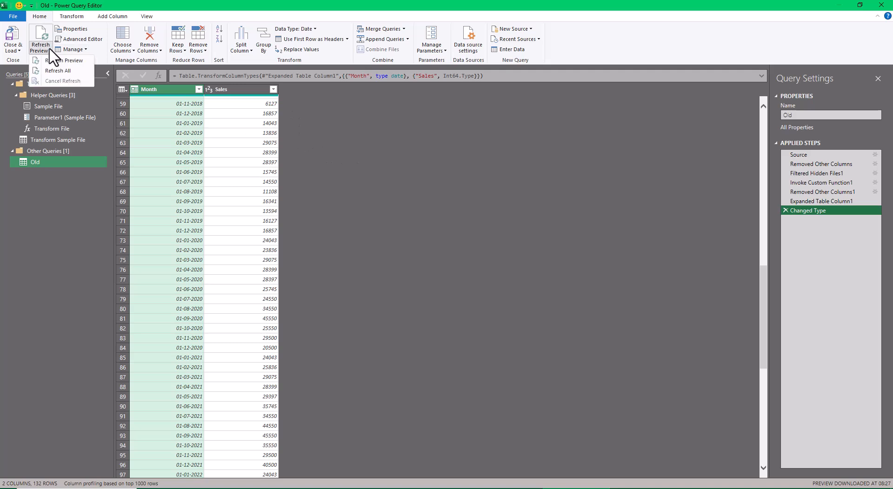
{"action": "left_click", "coordinate": [57, 68]}
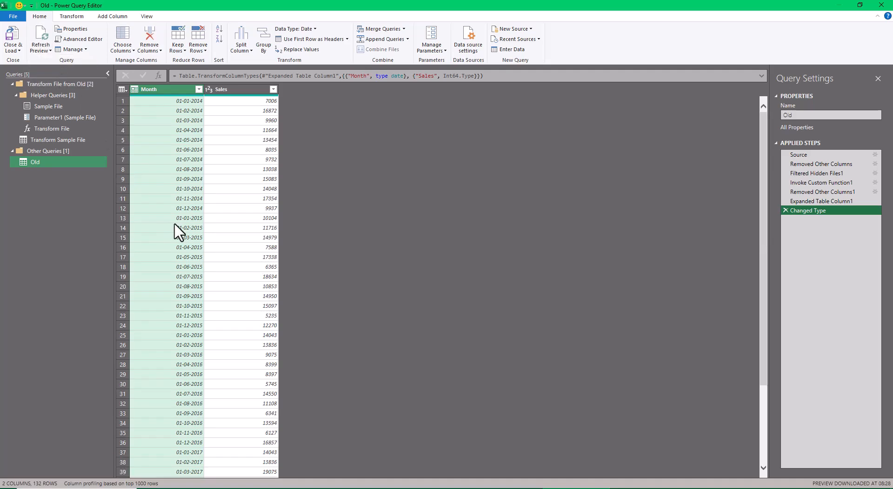
{"action": "scroll", "coordinate": [178, 264], "scroll_direction": "down", "scroll_amount": 8}
{"action": "scroll", "coordinate": [180, 271], "scroll_direction": "down", "scroll_amount": 10}
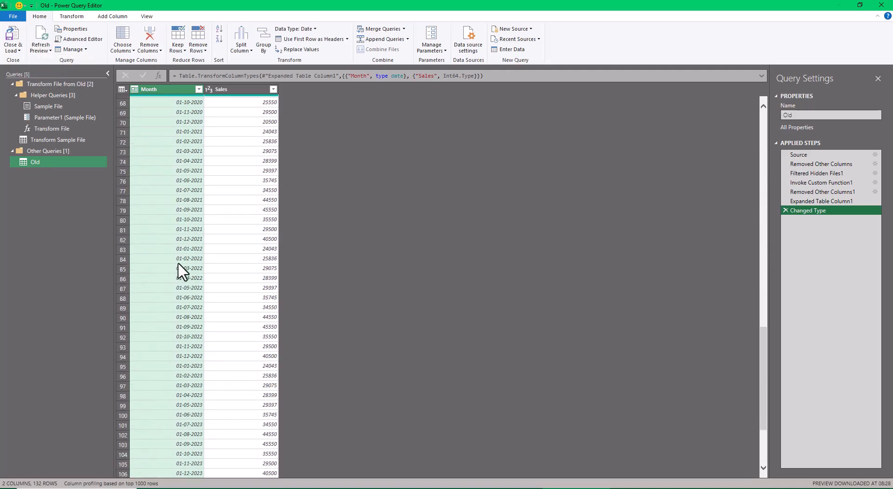
{"action": "scroll", "coordinate": [181, 271], "scroll_direction": "up", "scroll_amount": 18}
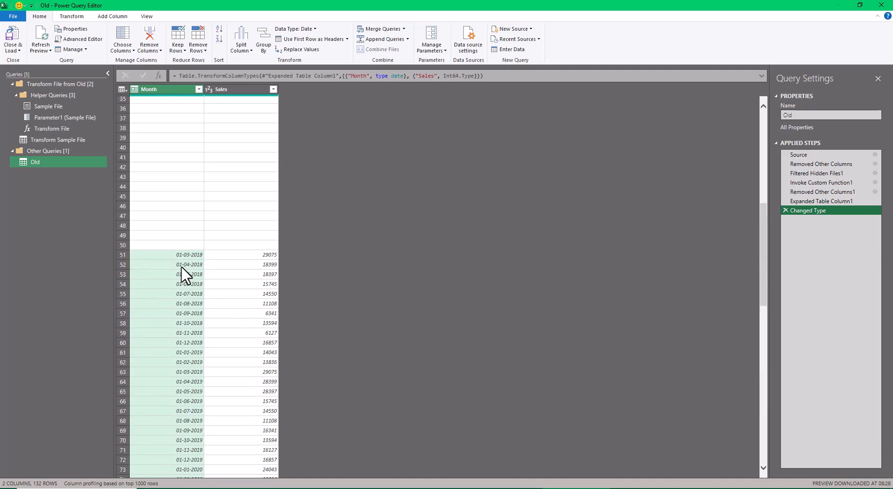
{"action": "left_click", "coordinate": [12, 38]}
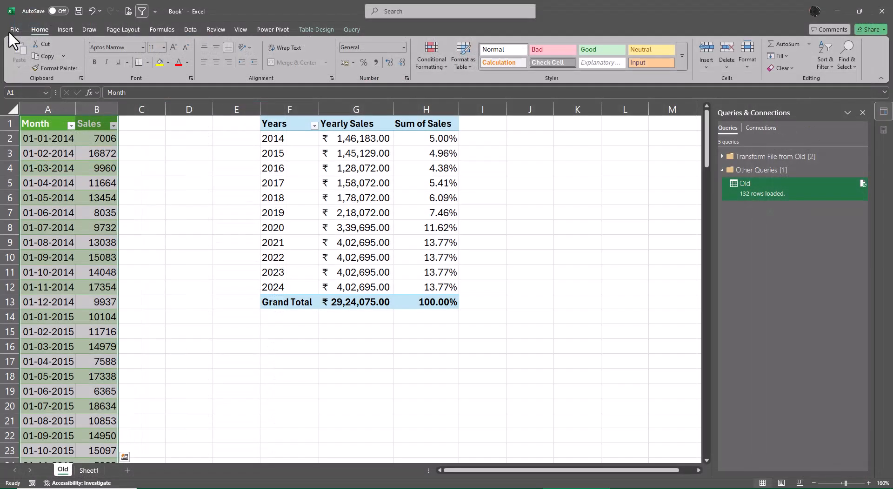
- Refresh the Old sales table and the yearly sales PivotTable beside it
{"action": "left_click", "coordinate": [92, 197]}
{"action": "right_click", "coordinate": [91, 197]}
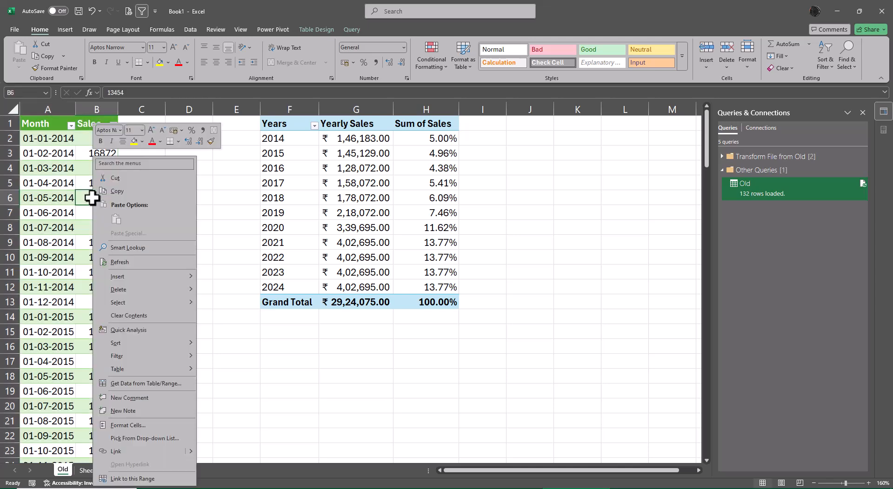
{"action": "left_click", "coordinate": [130, 268]}
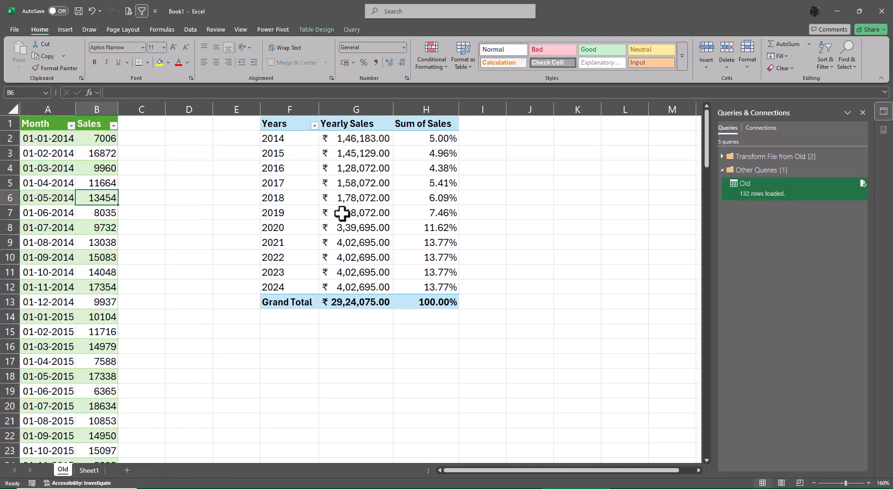
{"action": "right_click", "coordinate": [343, 213]}
{"action": "left_click", "coordinate": [370, 274]}
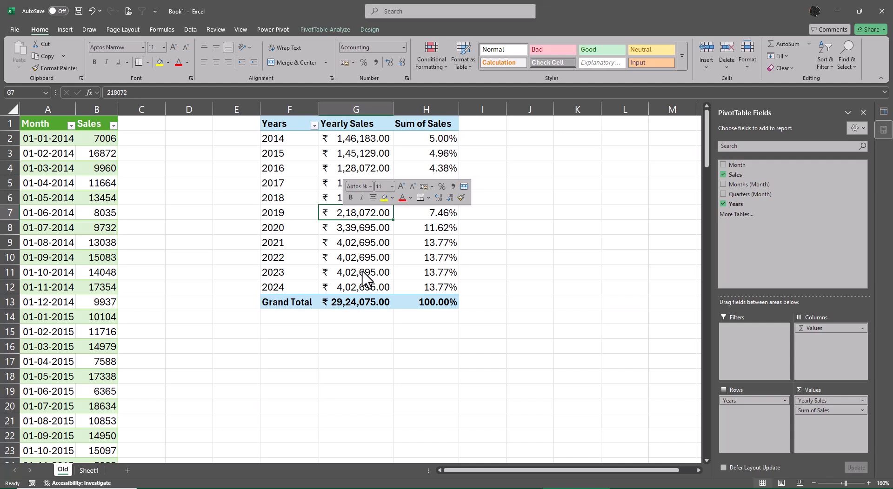
{"action": "left_click", "coordinate": [541, 266]}
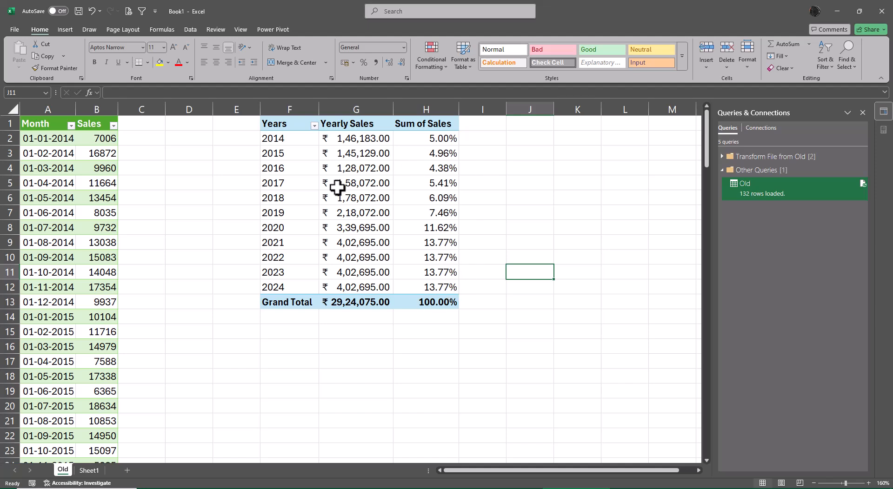
- Apply the three-triangles icon set as conditional formatting to the 2014–2024 Sum of Sales percentages in H2:H12
{"action": "left_click_drag", "start_coordinate": [426, 153], "coordinate": [428, 169]}
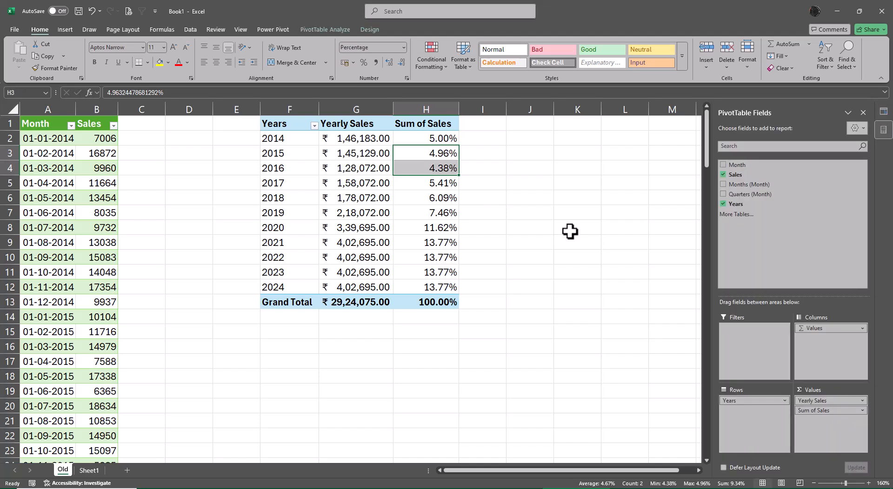
{"action": "left_click_drag", "start_coordinate": [430, 138], "coordinate": [436, 288]}
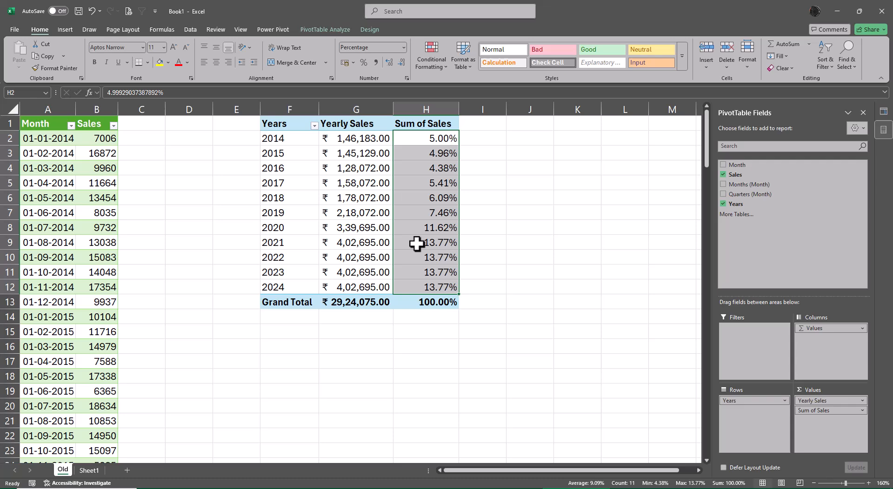
{"action": "left_click", "coordinate": [437, 56]}
{"action": "mouse_move", "coordinate": [461, 167]}
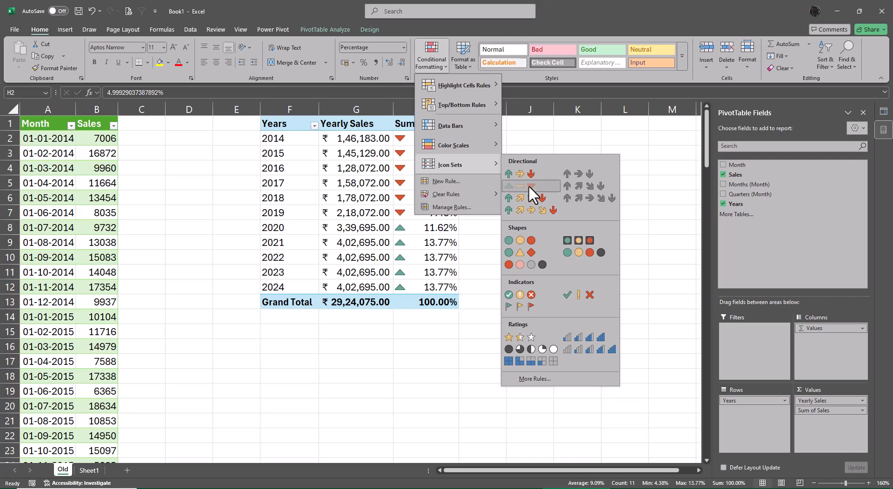
{"action": "left_click", "coordinate": [528, 185]}
{"action": "left_click", "coordinate": [574, 194]}
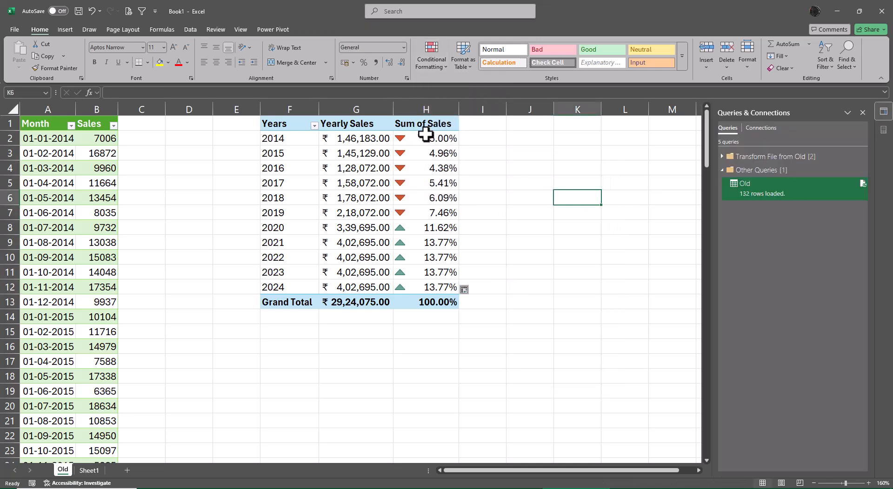
- Edit the icon set rule on H2:H12 so green starts at 50 percent and the yellow dash at 10 percent, and apply it
{"action": "left_click_drag", "start_coordinate": [426, 138], "coordinate": [442, 283]}
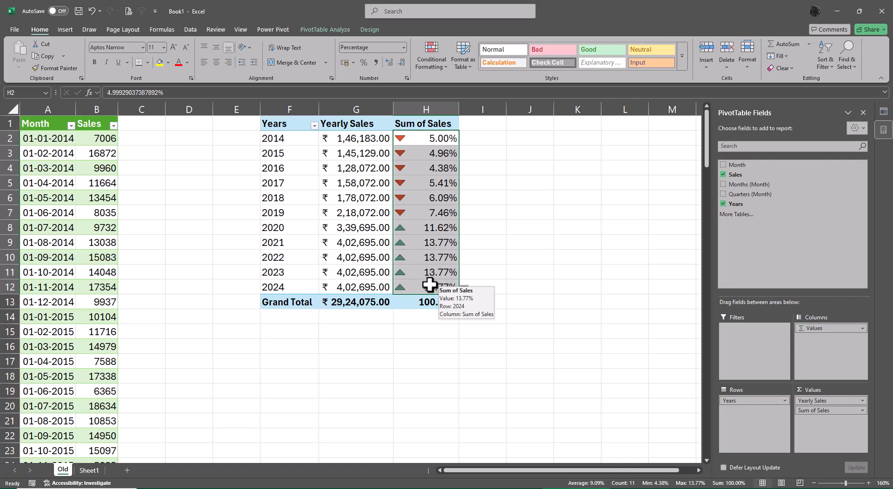
{"action": "left_click", "coordinate": [528, 244]}
{"action": "left_click_drag", "start_coordinate": [430, 139], "coordinate": [419, 287]}
{"action": "left_click", "coordinate": [433, 48]}
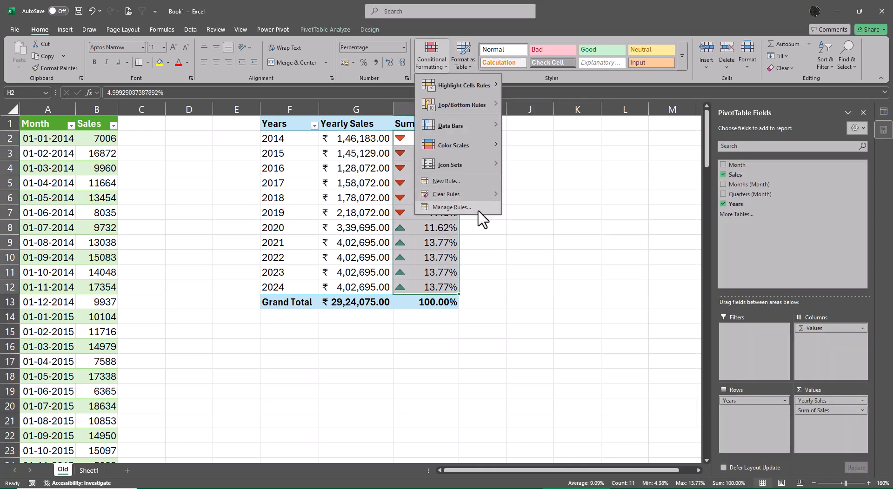
{"action": "left_click", "coordinate": [482, 225]}
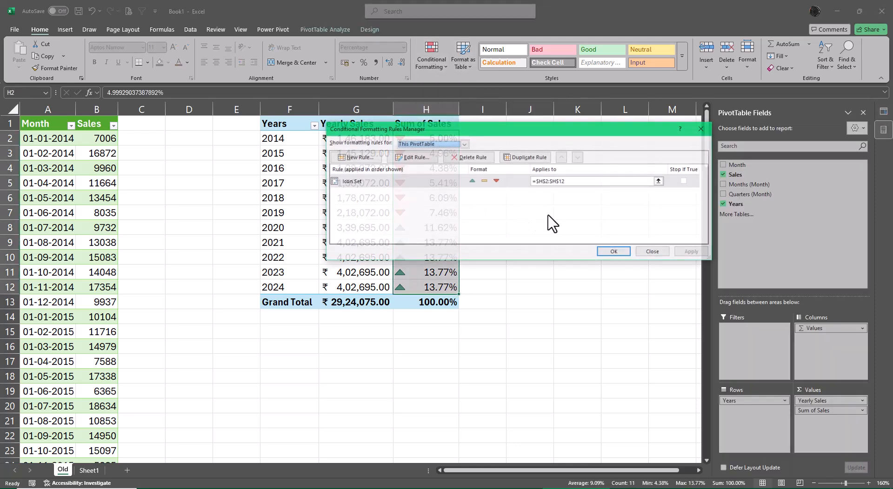
{"action": "left_click", "coordinate": [421, 159]}
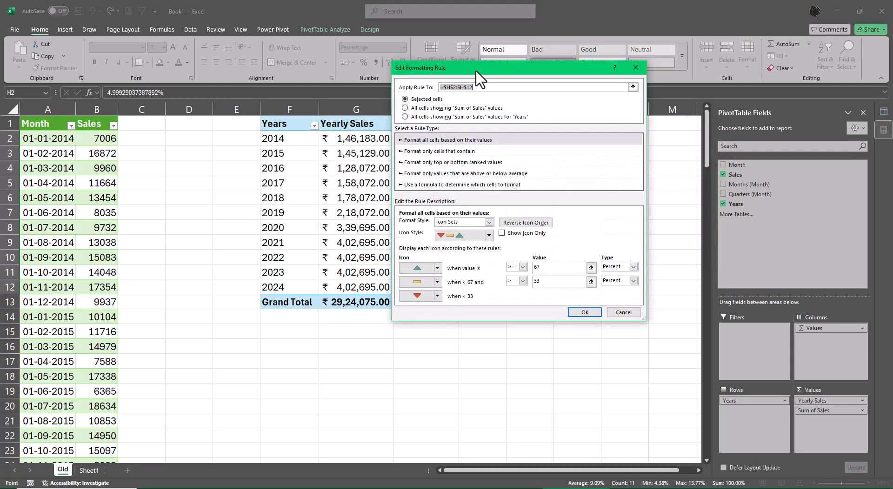
{"action": "left_click_drag", "start_coordinate": [476, 76], "coordinate": [564, 74]}
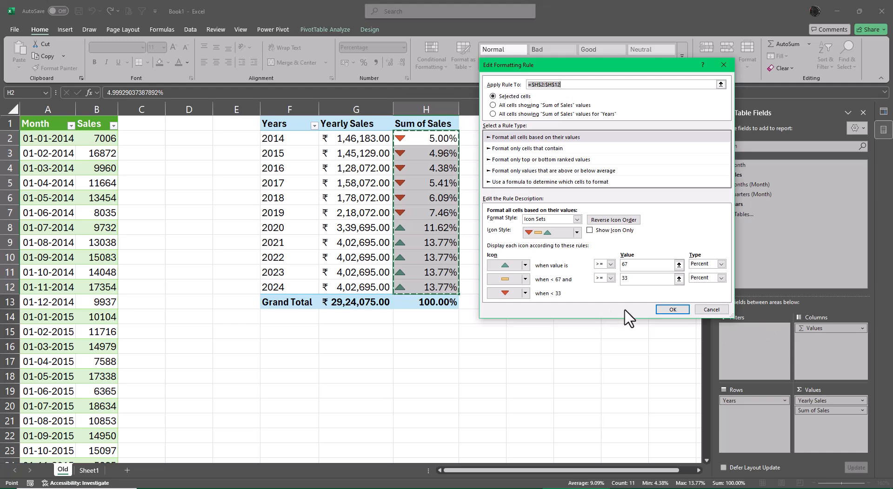
{"action": "double_click", "coordinate": [633, 280]}
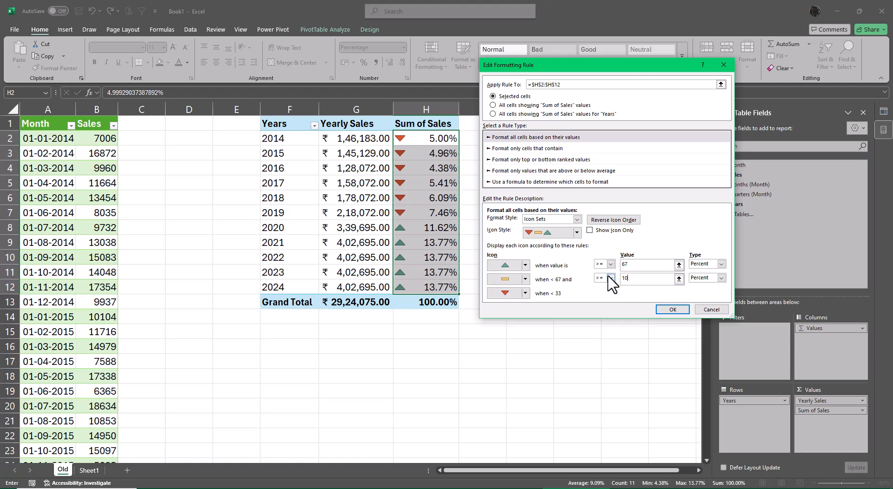
{"action": "left_click_drag", "start_coordinate": [629, 265], "coordinate": [604, 267]}
{"action": "type", "text": "50"}
{"action": "left_click", "coordinate": [672, 309]}
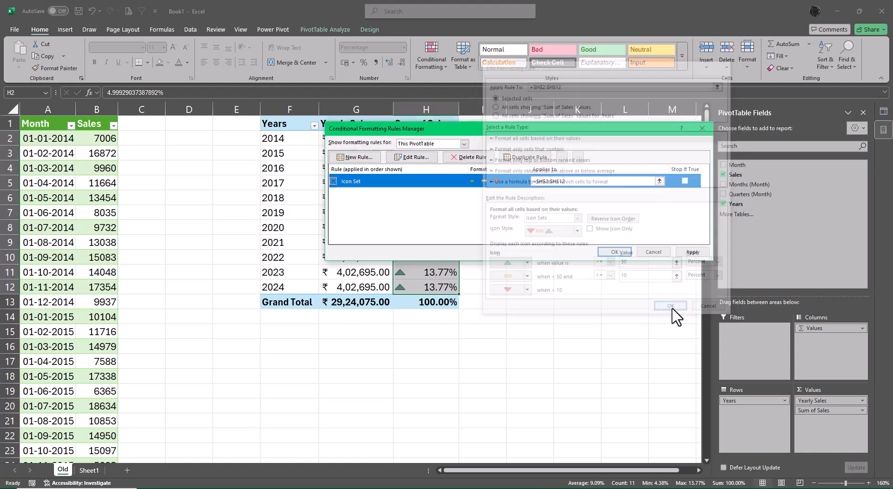
{"action": "left_click", "coordinate": [691, 251]}
{"action": "left_click", "coordinate": [607, 253]}
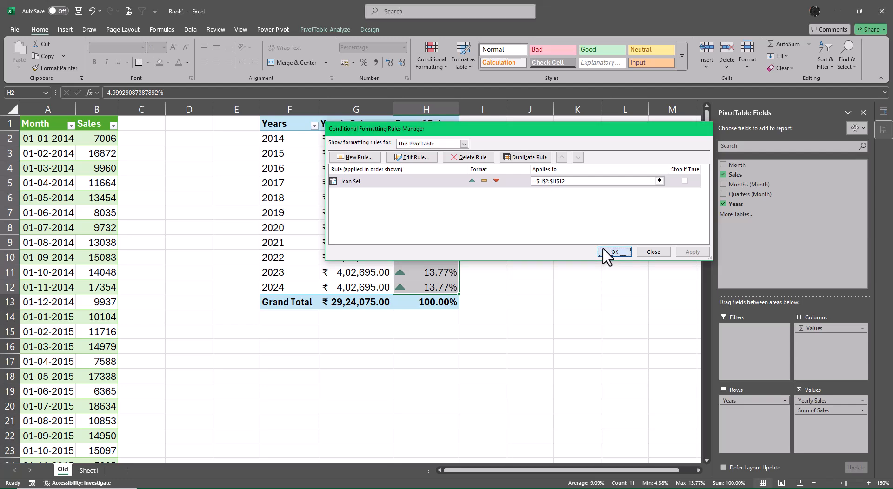
{"action": "left_click", "coordinate": [567, 268]}
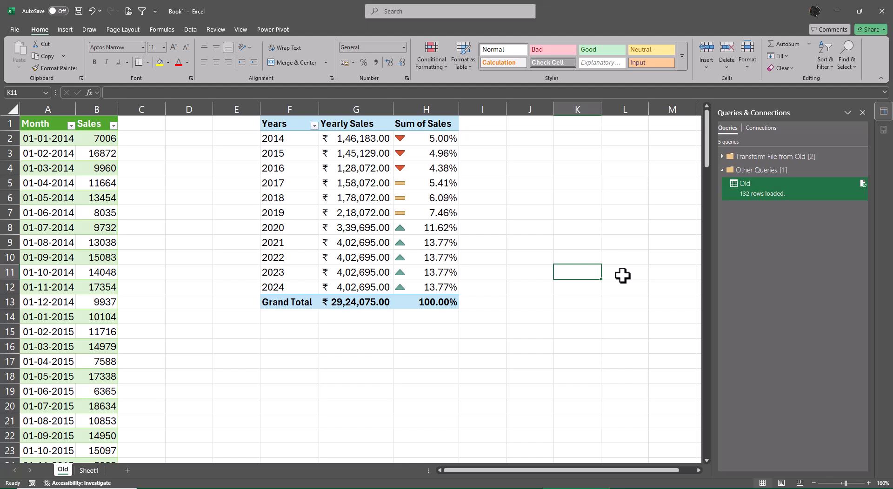
- Add the Sales field to the PivotTable values again, show it as % of Grand Total, and place it before the existing Sum of Sales
{"action": "left_click_drag", "start_coordinate": [418, 140], "coordinate": [431, 284]}
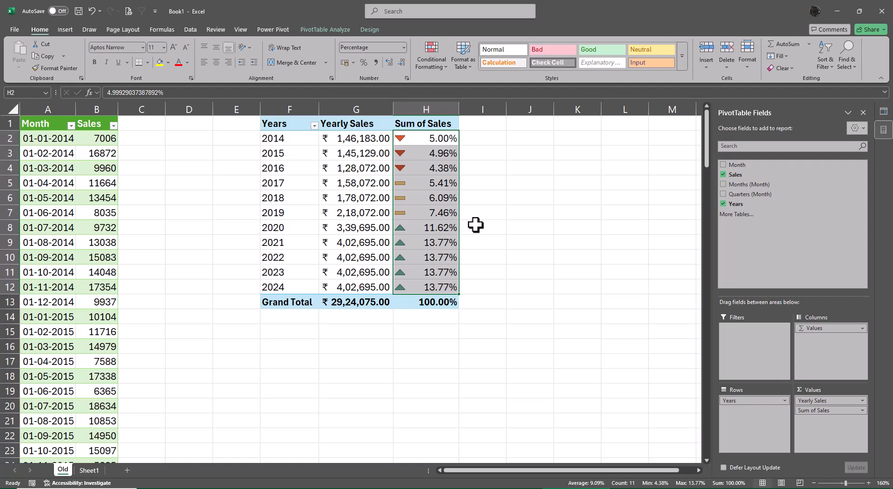
{"action": "left_click_drag", "start_coordinate": [740, 177], "coordinate": [828, 432]}
{"action": "right_click", "coordinate": [482, 139]}
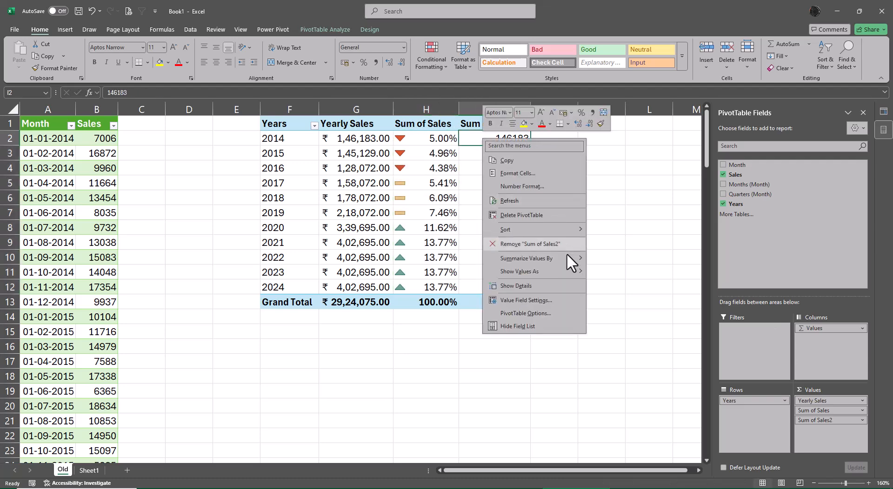
{"action": "mouse_move", "coordinate": [571, 274]}
{"action": "left_click", "coordinate": [641, 287]}
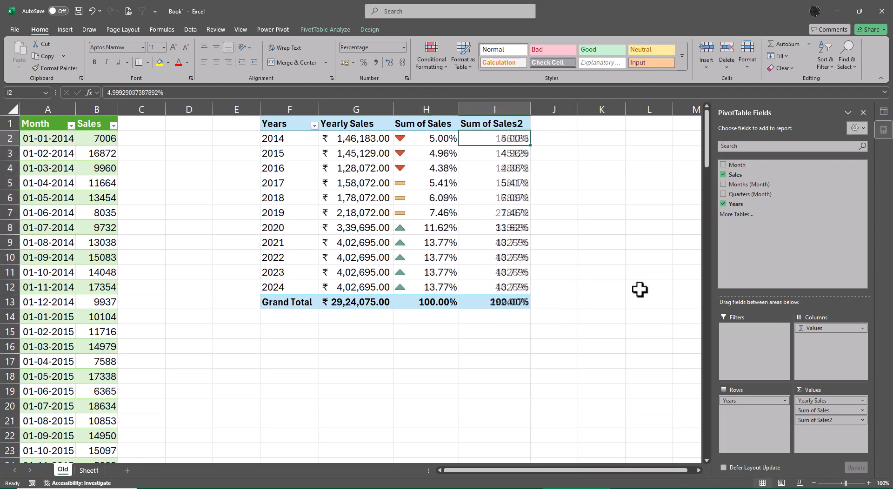
{"action": "left_click_drag", "start_coordinate": [802, 423], "coordinate": [815, 405]}
- Rename the PivotTable's value heading in H1 as "% Grand Total"
{"action": "left_click", "coordinate": [442, 124]}
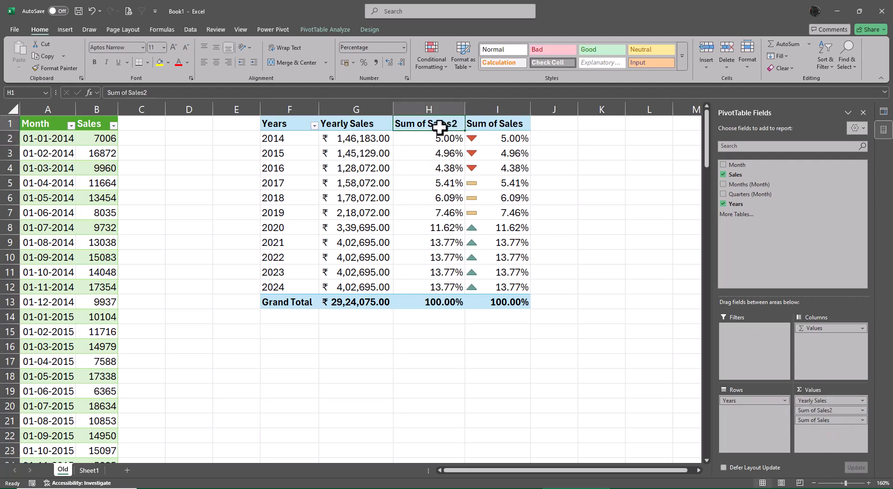
{"action": "type", "text": "% Grand Total"}
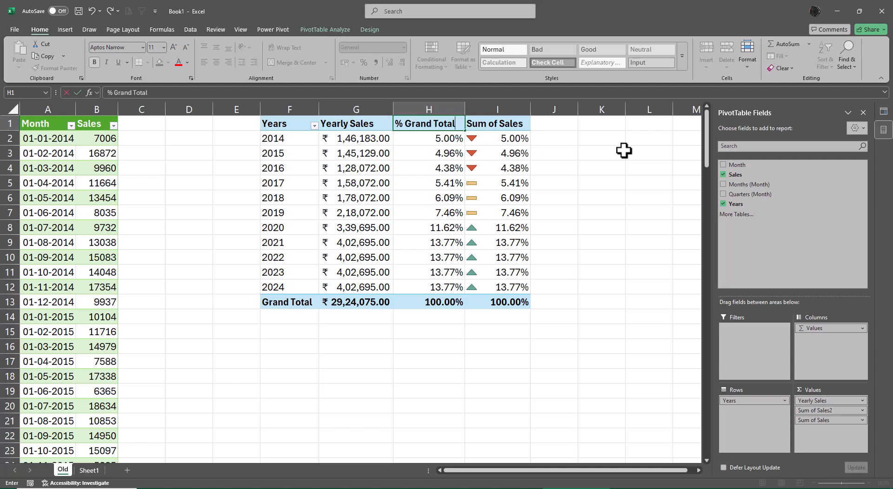
{"action": "key", "text": "Tab"}
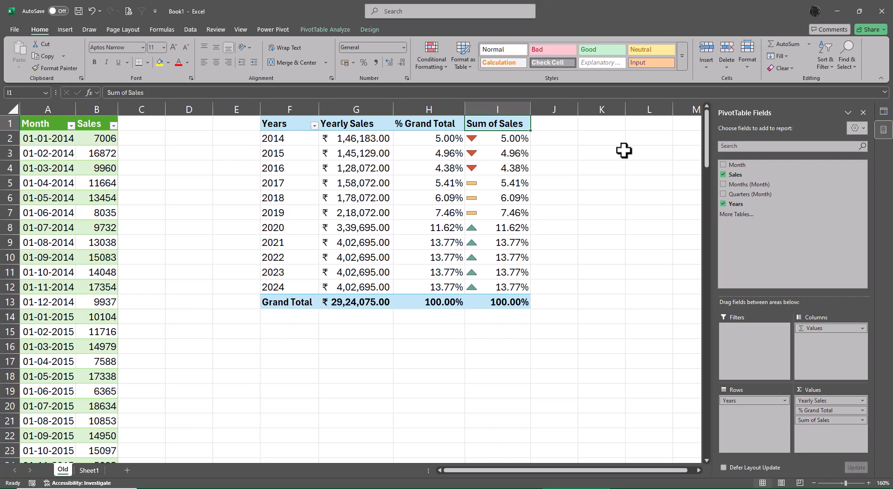
- Rename the icon-formatted value column's heading in I1 as "% Growth by CF"
{"action": "type", "text": "ICOn"}
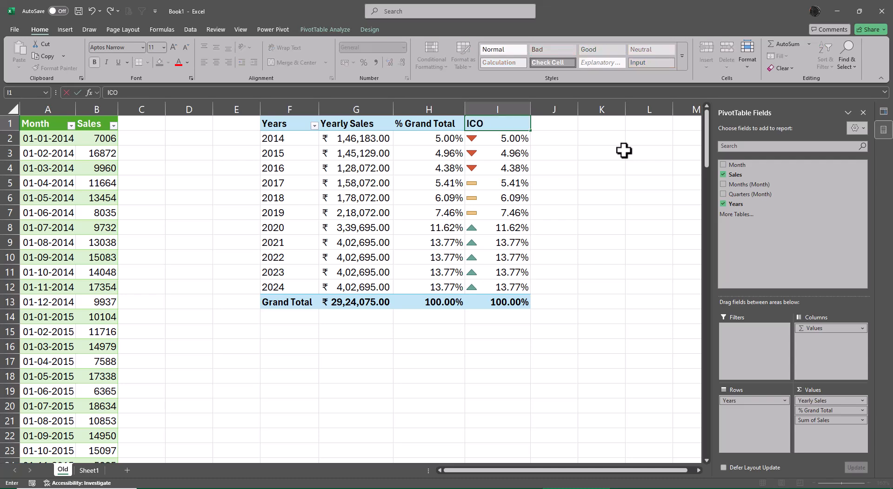
{"action": "key", "text": "BackSpace"}
{"action": "key", "text": "BackSpace"}
{"action": "key", "text": "BackSpace"}
{"action": "key", "text": "BackSpace"}
{"action": "type", "text": "% Gro"}
{"action": "type", "text": "wht"}
{"action": "key", "text": "BackSpace"}
{"action": "key", "text": "BackSpace"}
{"action": "type", "text": "th by CF"}
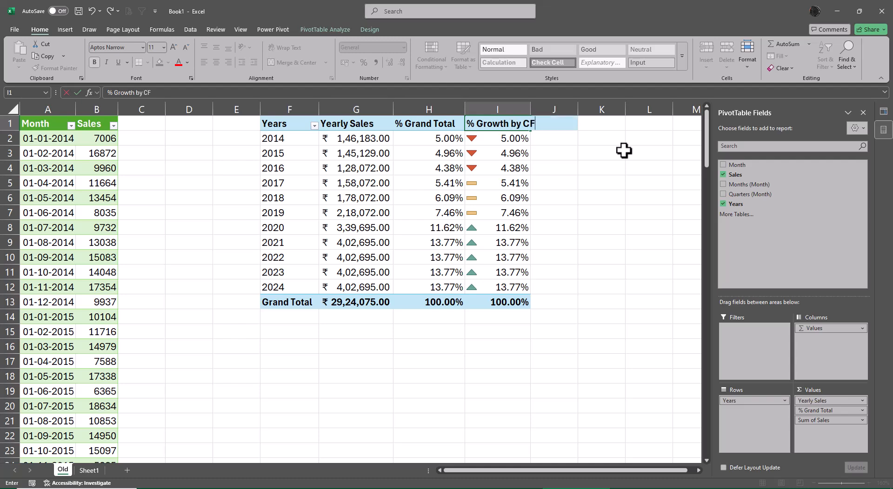
{"action": "key", "text": "Return"}
- Edit the icon set rule on I2:I12 to show icons only, without the percentages, and apply it
{"action": "key", "text": "alt+a"}
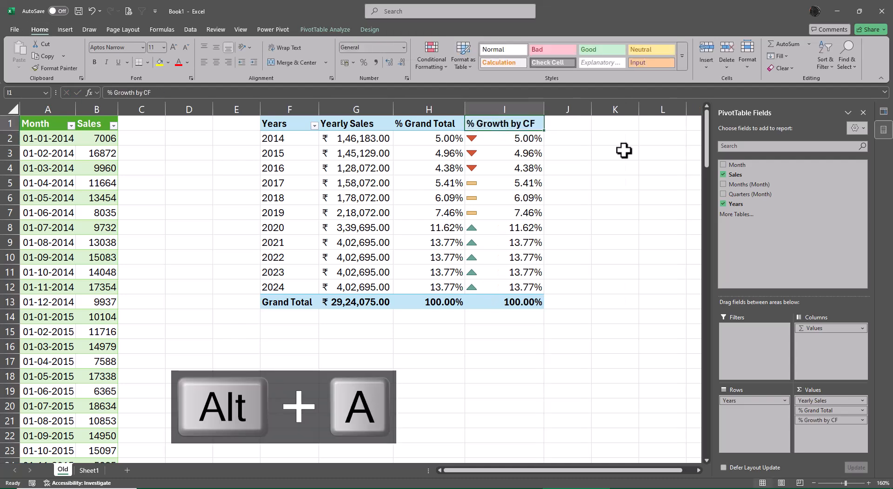
{"action": "key", "text": "Down"}
{"action": "key", "text": "ctrl+shift+Down"}
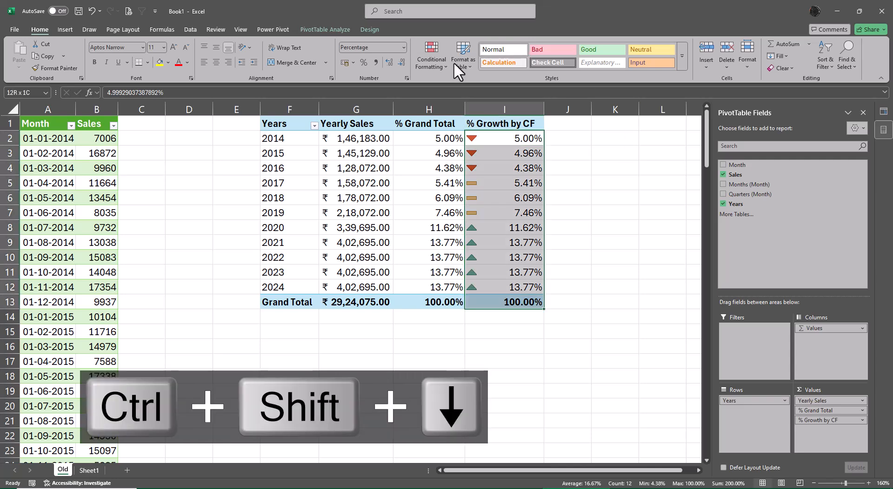
{"action": "left_click", "coordinate": [435, 62]}
{"action": "left_click", "coordinate": [468, 207]}
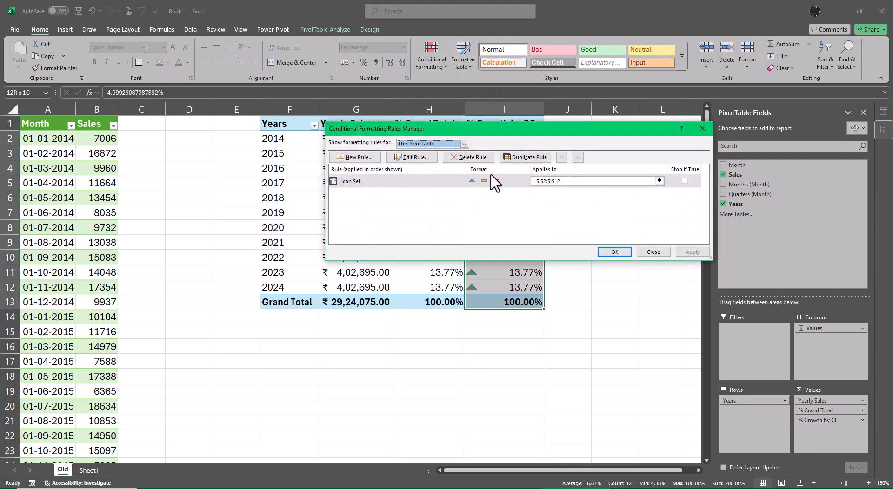
{"action": "left_click", "coordinate": [412, 145]}
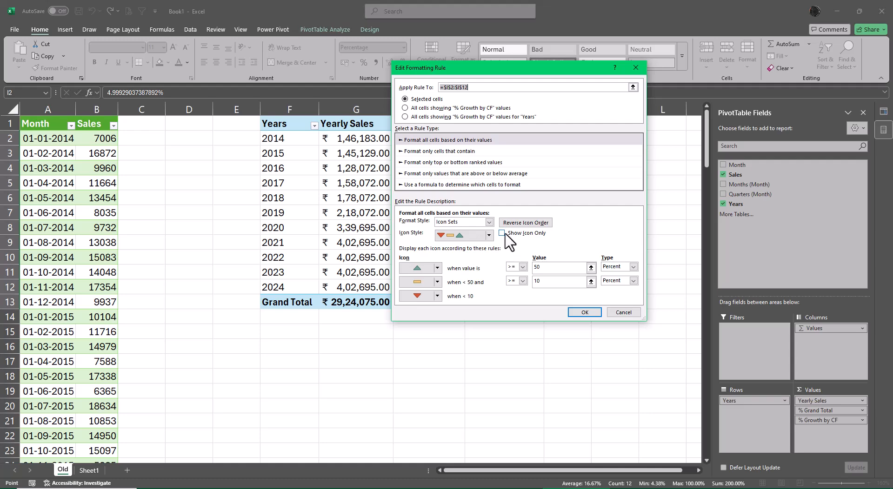
{"action": "left_click", "coordinate": [584, 312]}
{"action": "left_click", "coordinate": [690, 251]}
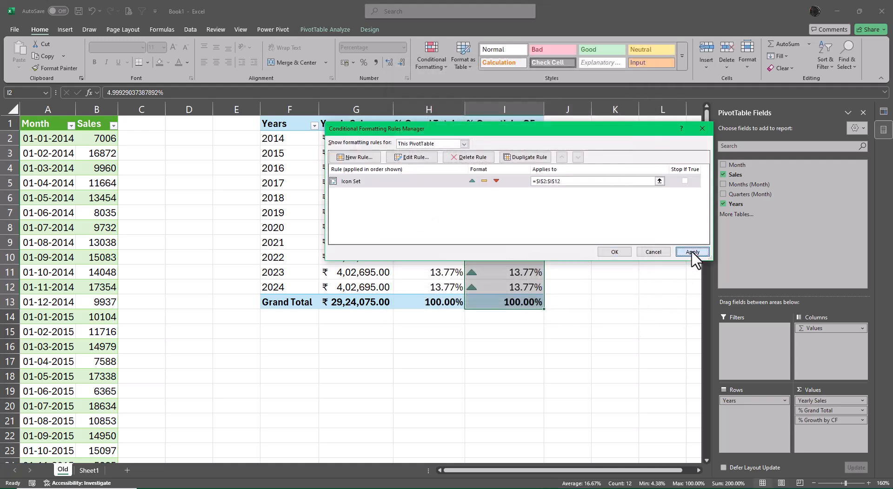
{"action": "left_click", "coordinate": [614, 252]}
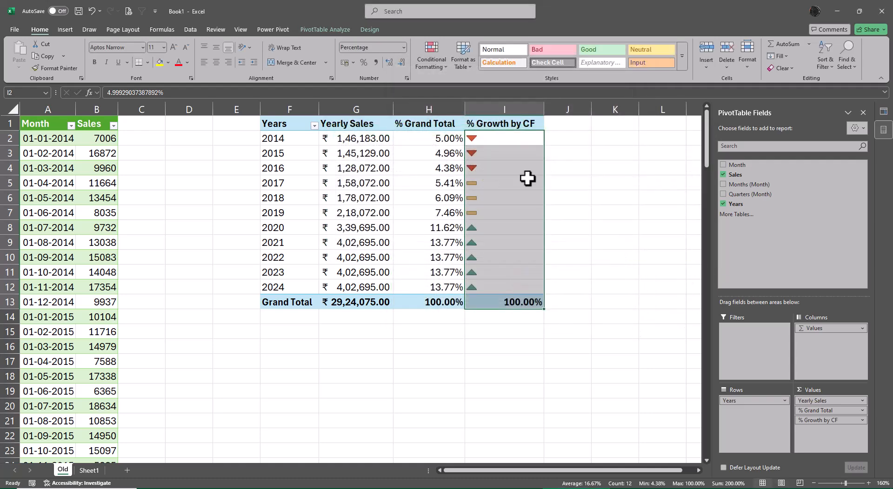
- Center the icons and the grand total in I2:I13, and select I2 to check the result
{"action": "left_click", "coordinate": [216, 62]}
{"action": "left_click", "coordinate": [571, 212]}
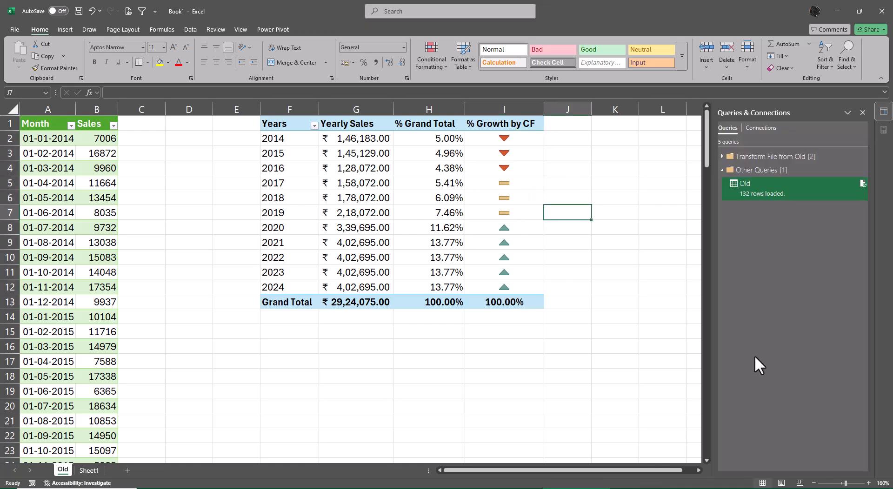
{"action": "left_click", "coordinate": [526, 138]}
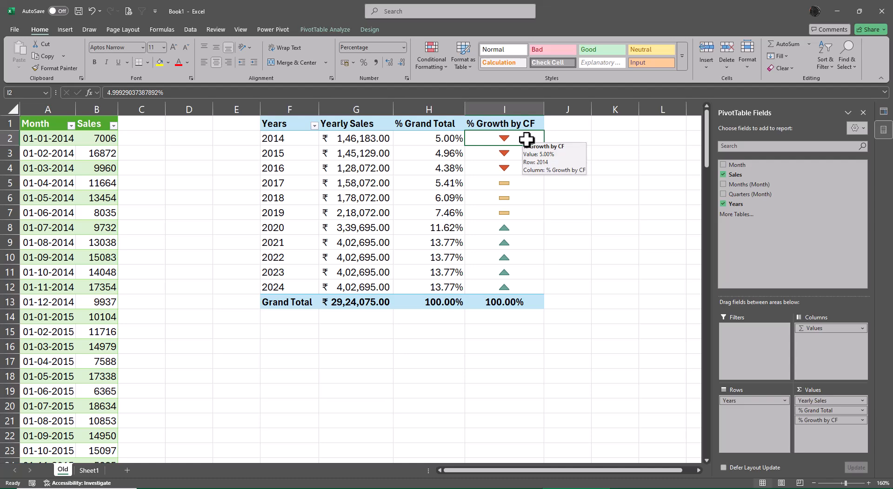
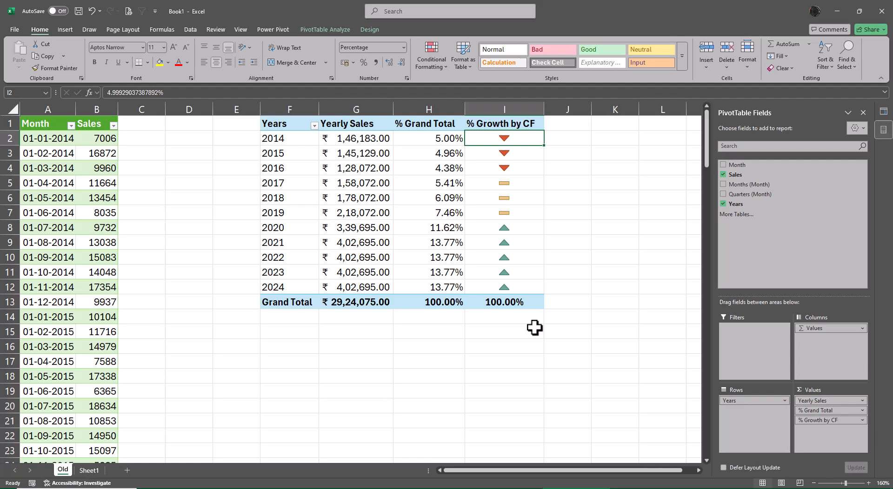
- Save the workbook as "Power Query using text files" in the Class 12 Files folder and close it
{"action": "key", "text": "F12"}
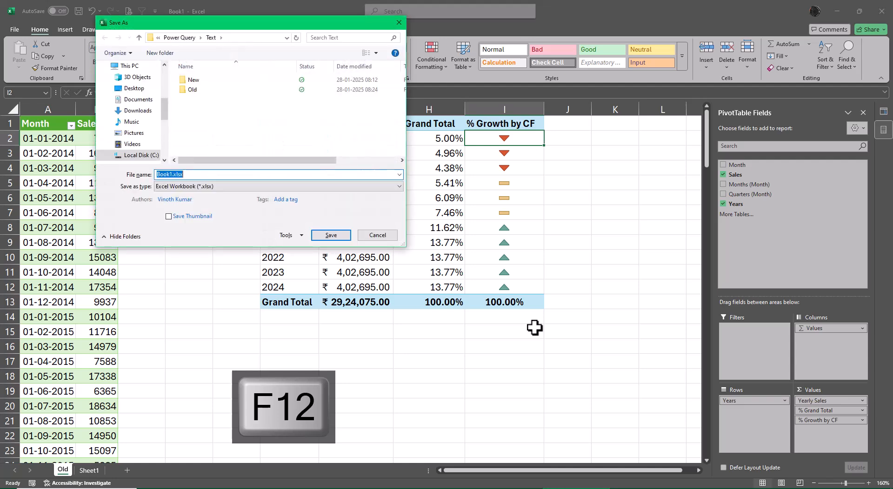
{"action": "type", "text": "Power"}
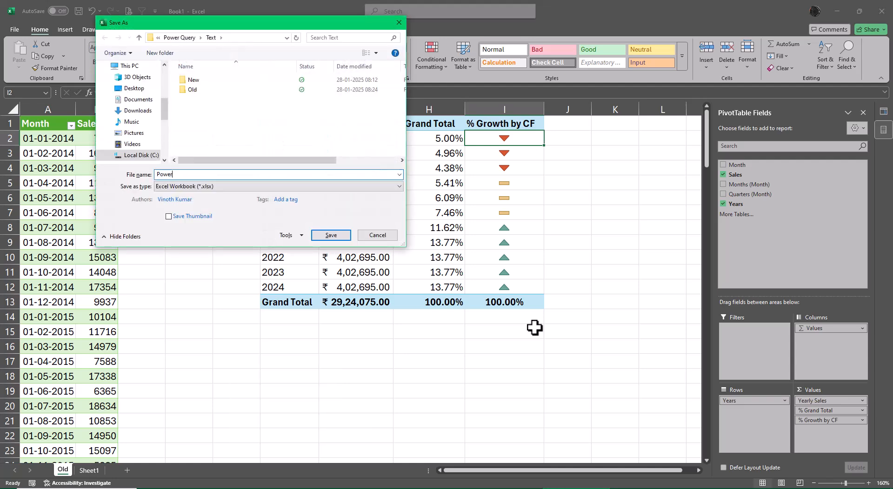
{"action": "type", "text": " Query using text files"}
{"action": "left_click", "coordinate": [177, 37]}
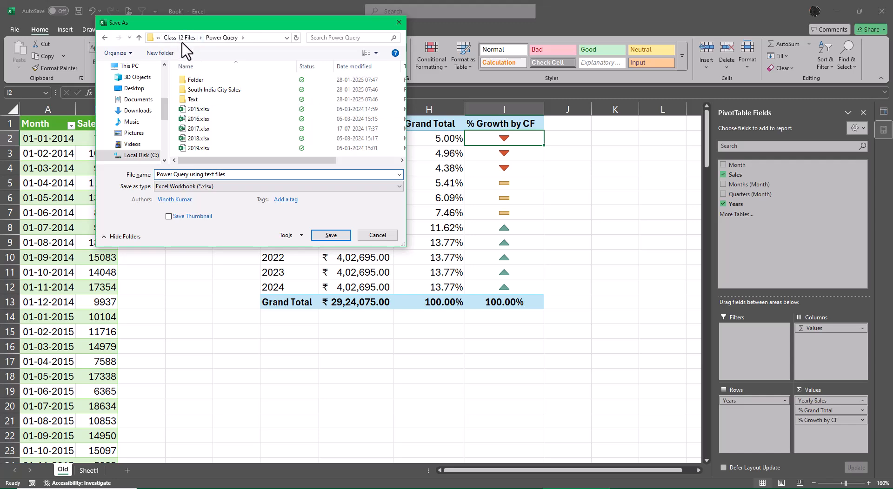
{"action": "left_click", "coordinate": [180, 37]}
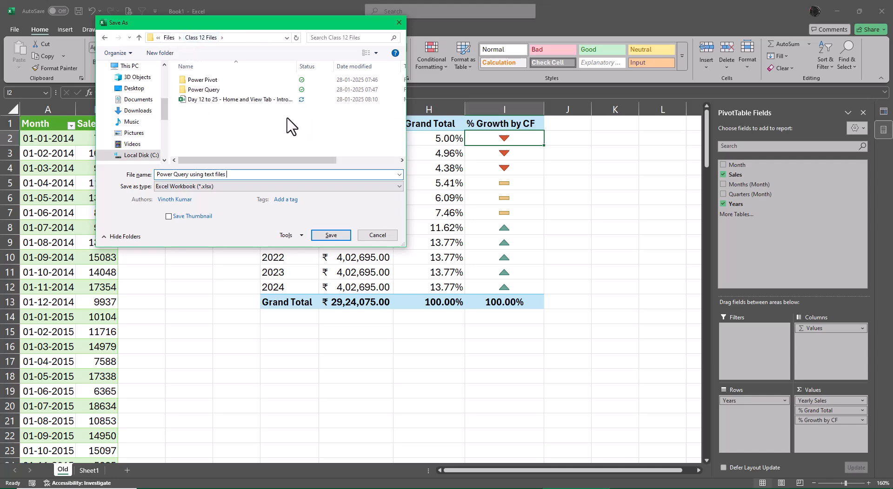
{"action": "left_click", "coordinate": [331, 235]}
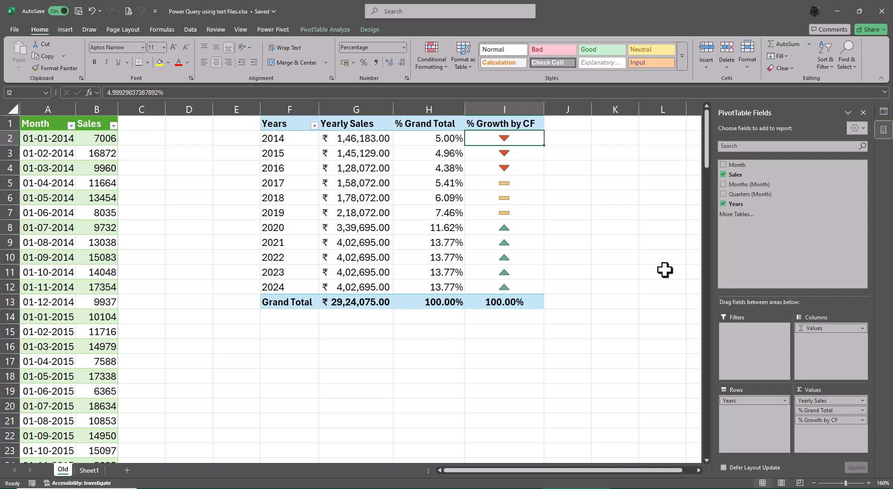
{"action": "left_click", "coordinate": [883, 14]}
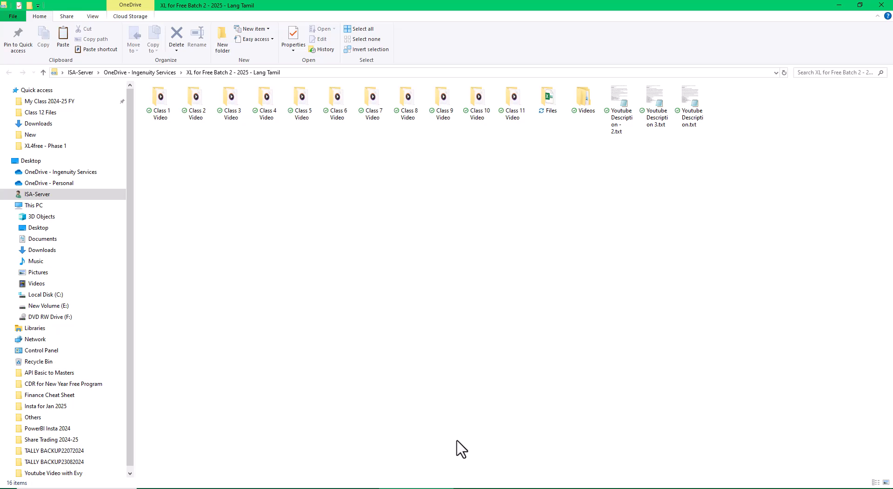
- Switch to the course topics workbook and bold the CSV and XL Files topics in B78, B79 and B81:B82
{"action": "double_click", "coordinate": [550, 111]}
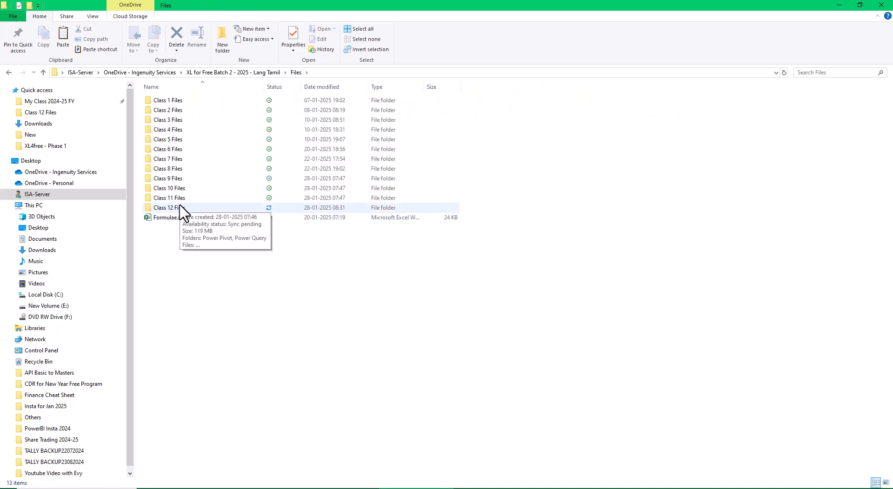
{"action": "left_click", "coordinate": [525, 488]}
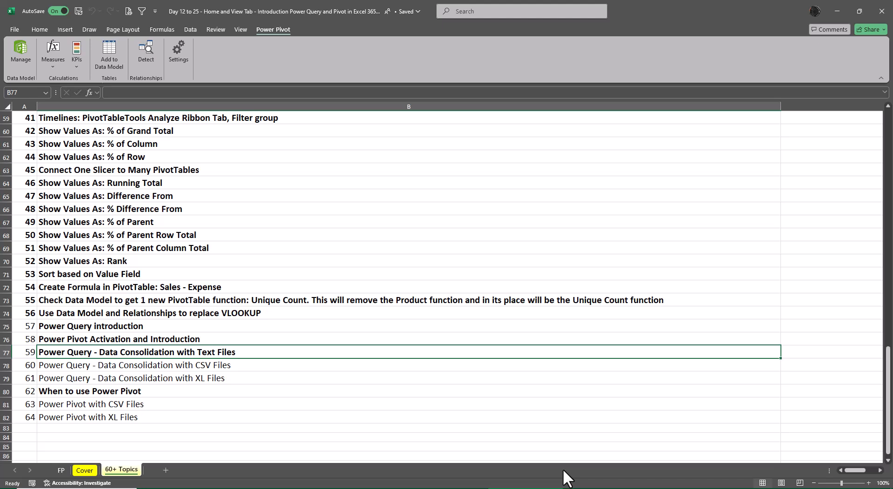
{"action": "key", "text": "Down"}
{"action": "key", "text": "ctrl+b"}
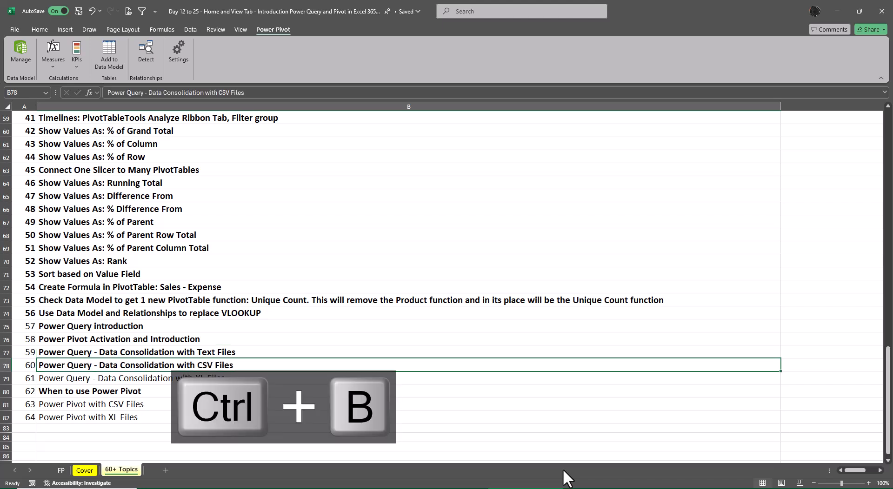
{"action": "key", "text": "Down"}
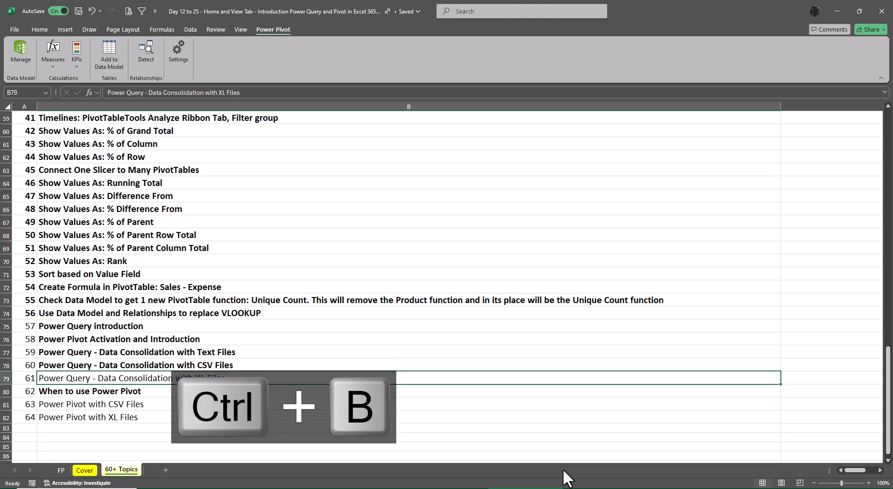
{"action": "key", "text": "ctrl+b"}
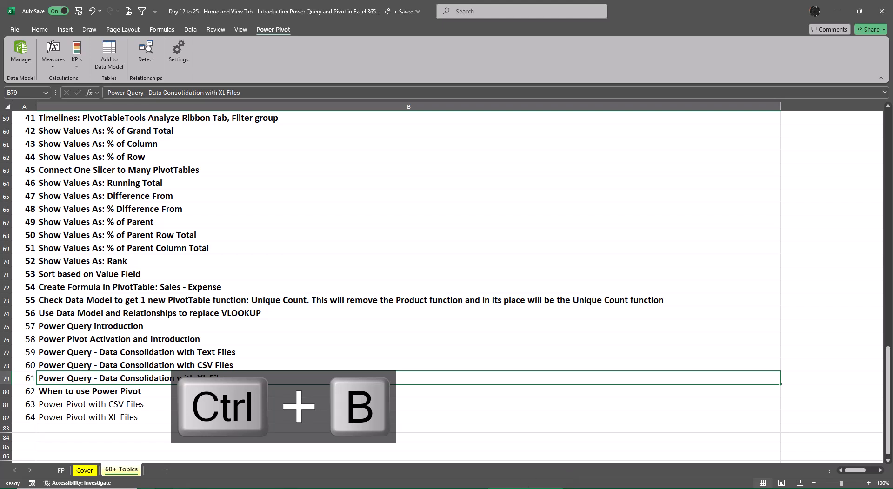
{"action": "left_click_drag", "start_coordinate": [149, 403], "coordinate": [153, 414]}
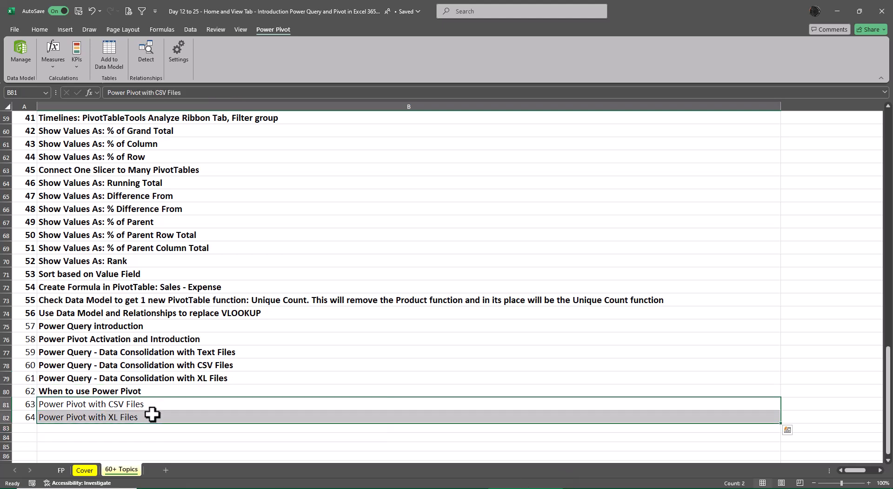
{"action": "key", "text": "ctrl+b"}
{"action": "left_click", "coordinate": [223, 369]}
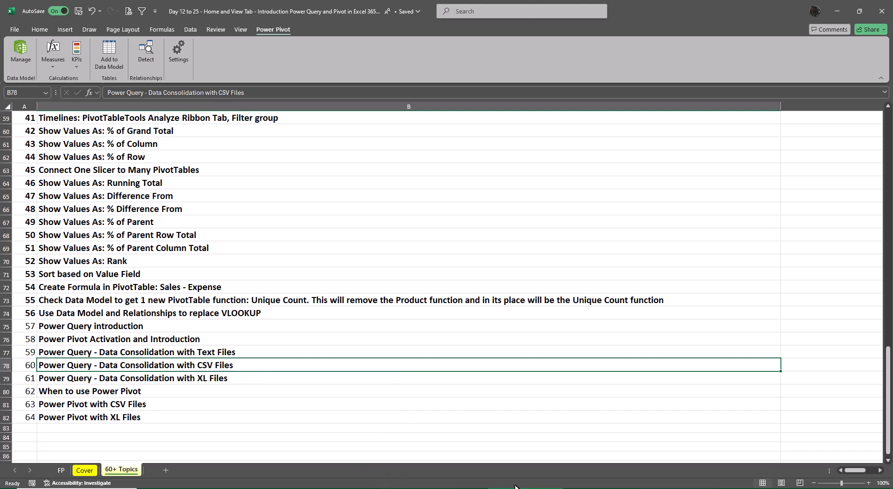
- Create a new blank workbook
{"action": "key", "text": "ctrl+n"}
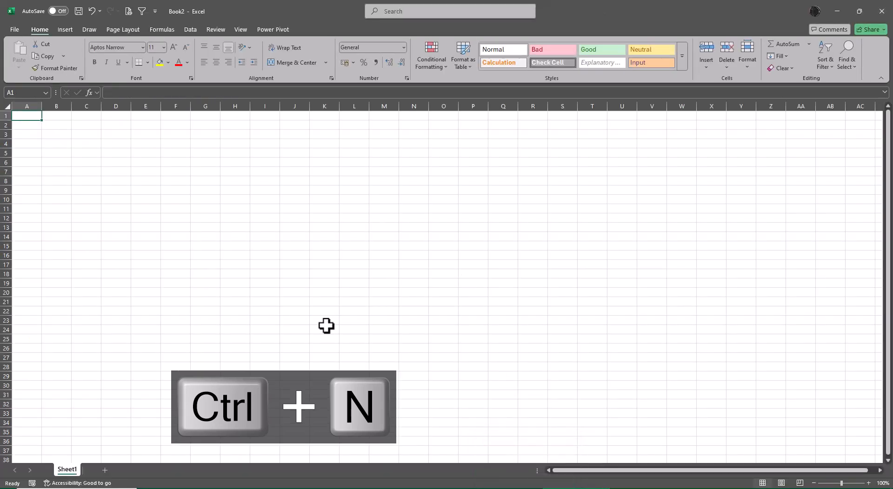
{"action": "scroll", "coordinate": [280, 297], "scroll_direction": "up", "scroll_amount": 6}
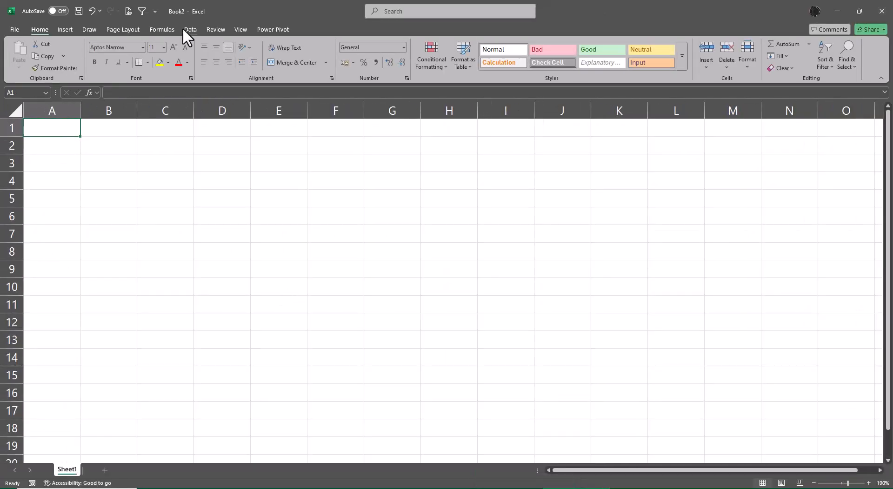
{"action": "left_click", "coordinate": [188, 30]}
{"action": "left_click", "coordinate": [15, 64]}
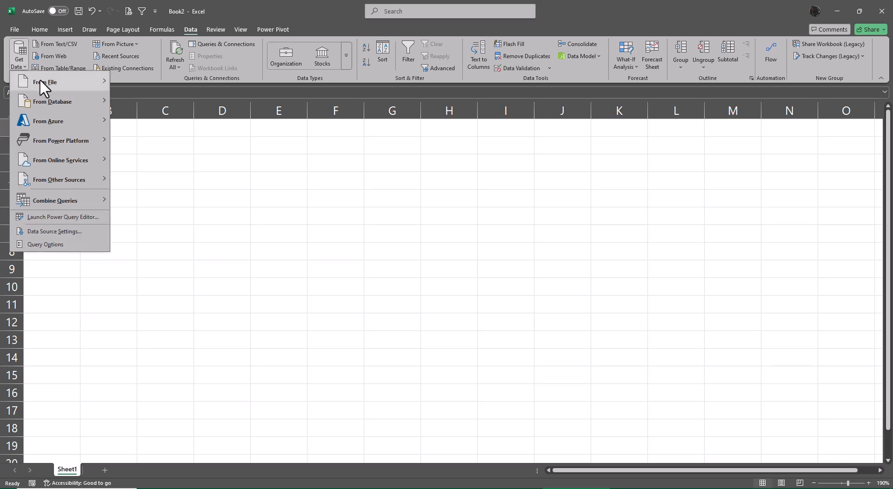
{"action": "mouse_move", "coordinate": [40, 80]}
{"action": "left_click", "coordinate": [158, 182]}
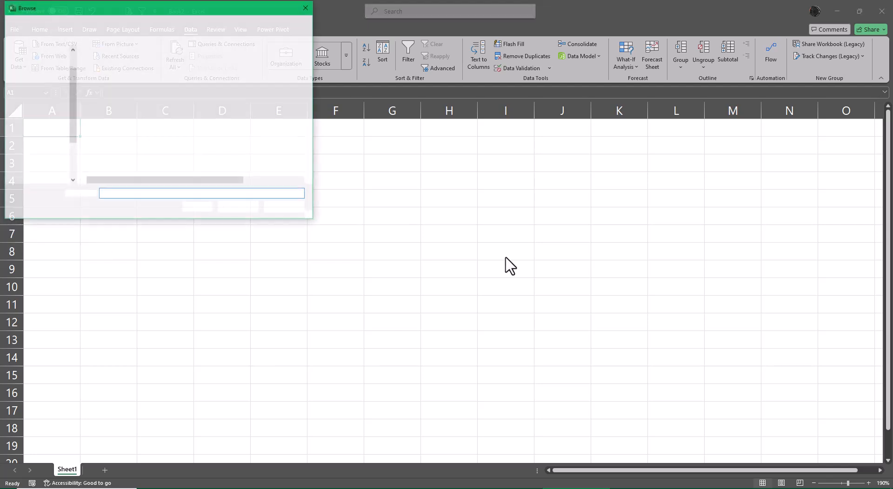
{"action": "left_click", "coordinate": [125, 74]}
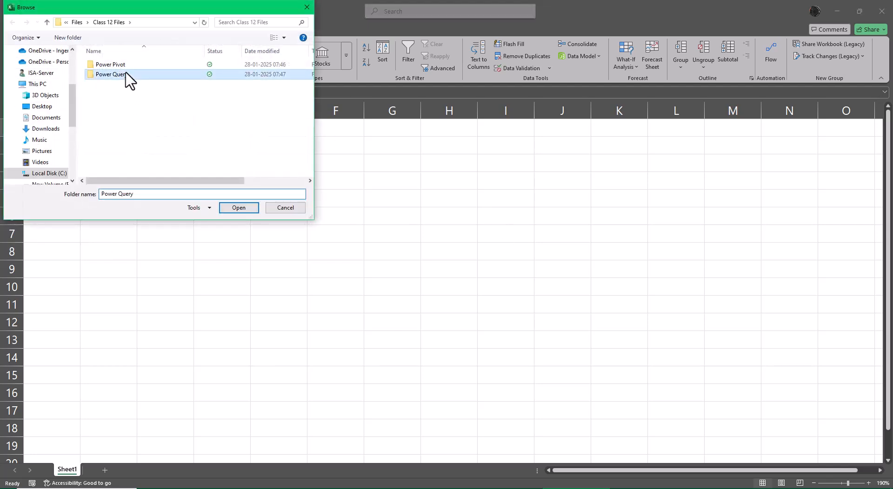
{"action": "double_click", "coordinate": [127, 74]}
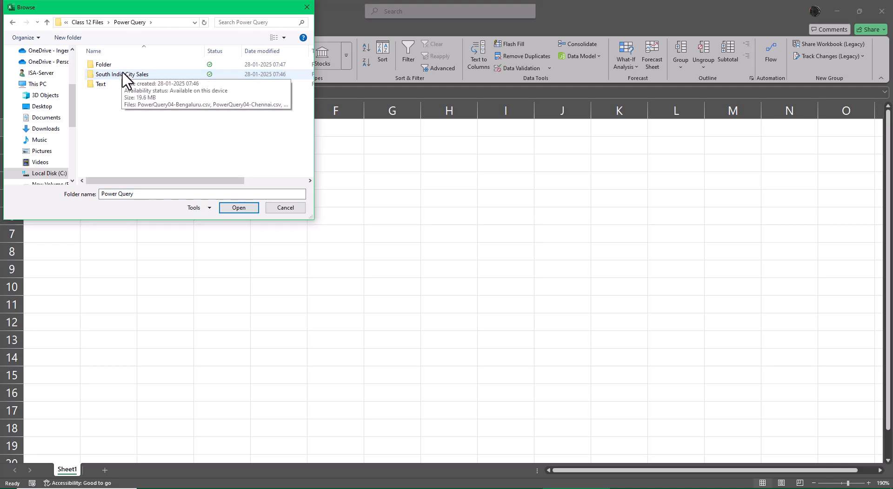
{"action": "left_click", "coordinate": [124, 76]}
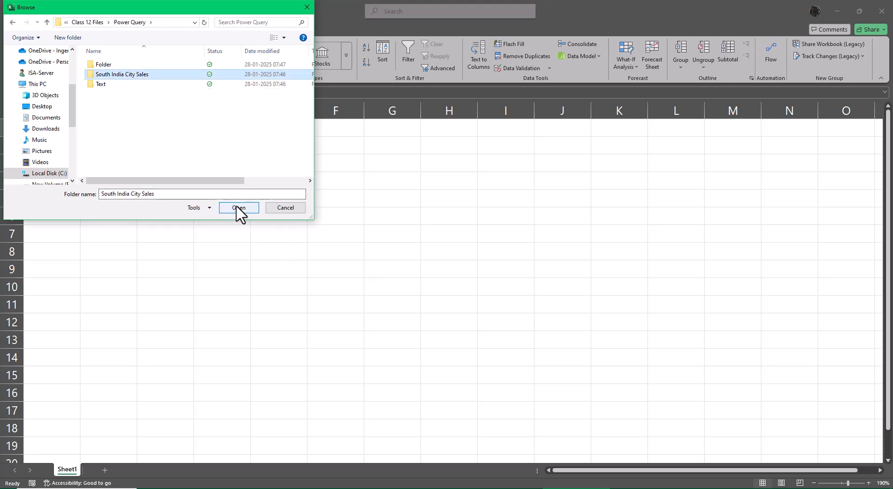
{"action": "left_click", "coordinate": [292, 210]}
- Switch to File Explorer and open the South India City Sales folder inside Class 12 Files, Power Query
{"action": "left_click", "coordinate": [835, 10]}
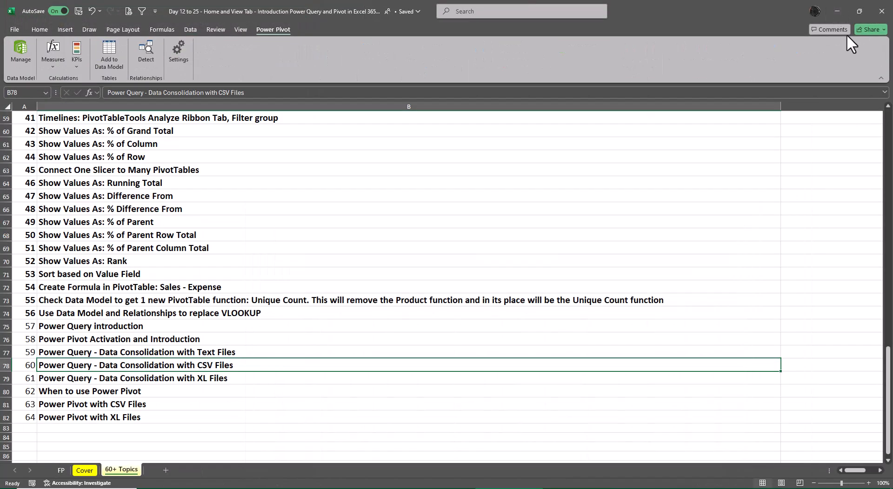
{"action": "left_click", "coordinate": [836, 11]}
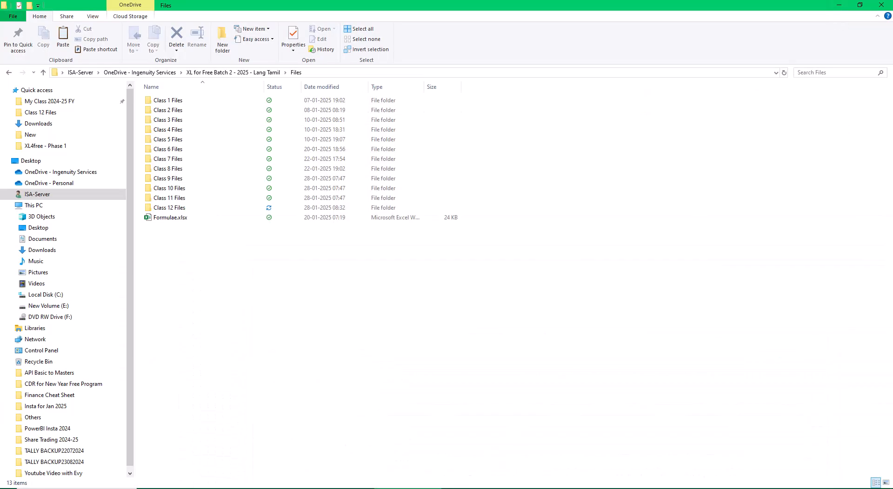
{"action": "double_click", "coordinate": [182, 212]}
{"action": "double_click", "coordinate": [188, 112]}
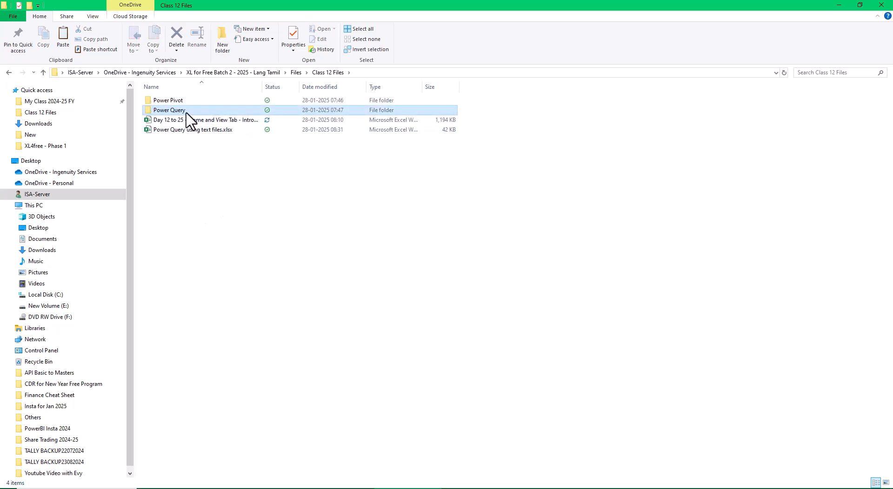
{"action": "double_click", "coordinate": [188, 112]}
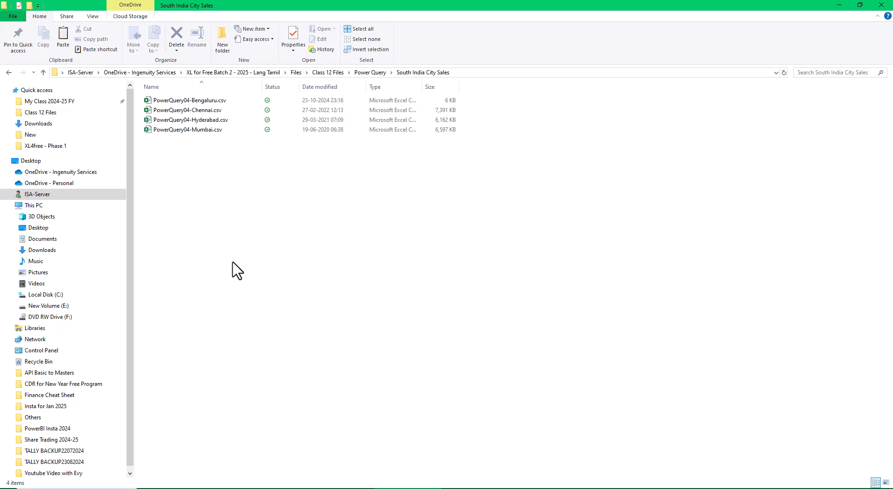
- Open PowerQuery04-Bengaluru.csv from the South India City Sales folder in Excel
{"action": "left_click", "coordinate": [186, 100]}
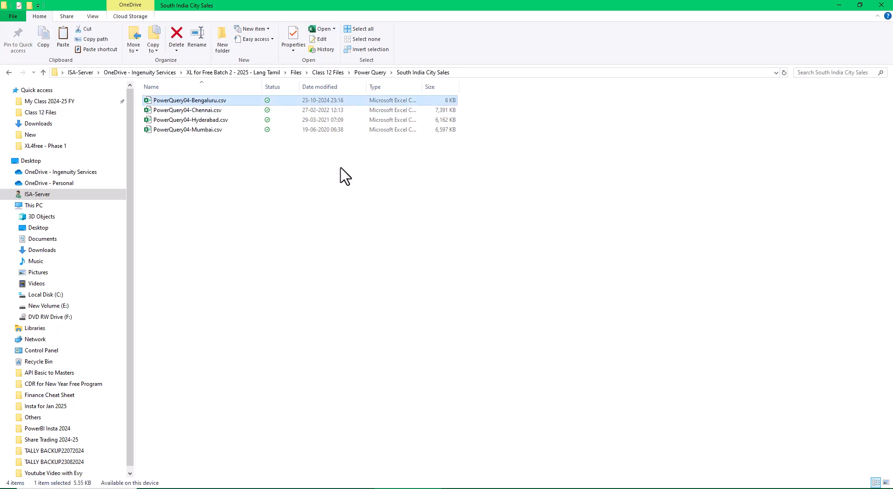
{"action": "key", "text": "Return"}
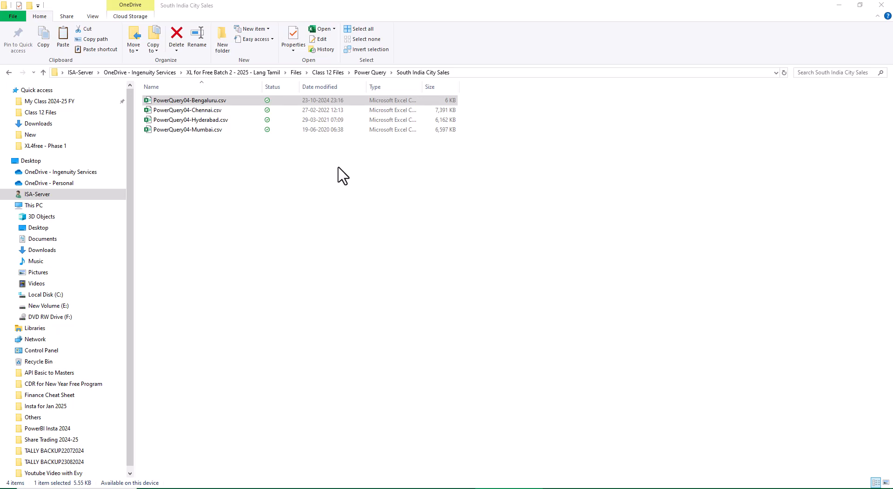
{"action": "left_click", "coordinate": [343, 200]}
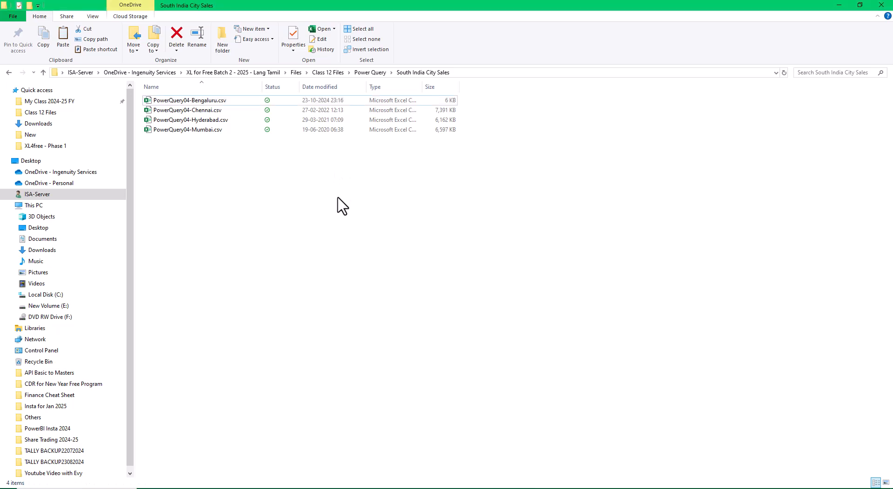
{"action": "double_click", "coordinate": [216, 102]}
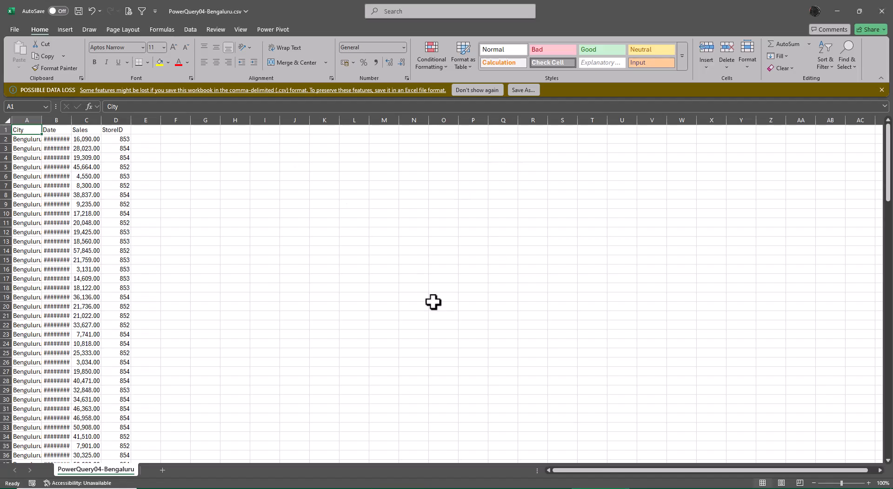
- AutoFit columns A:D of the Bengaluru sales data, then close the file and save the changes
{"action": "left_click_drag", "start_coordinate": [31, 112], "coordinate": [111, 112]}
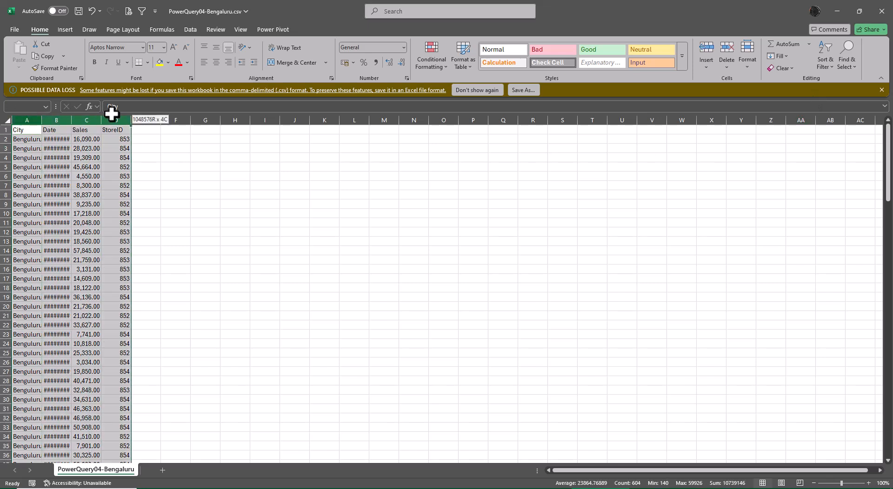
{"action": "key", "text": "alt+o"}
{"action": "key", "text": "c"}
{"action": "key", "text": "a"}
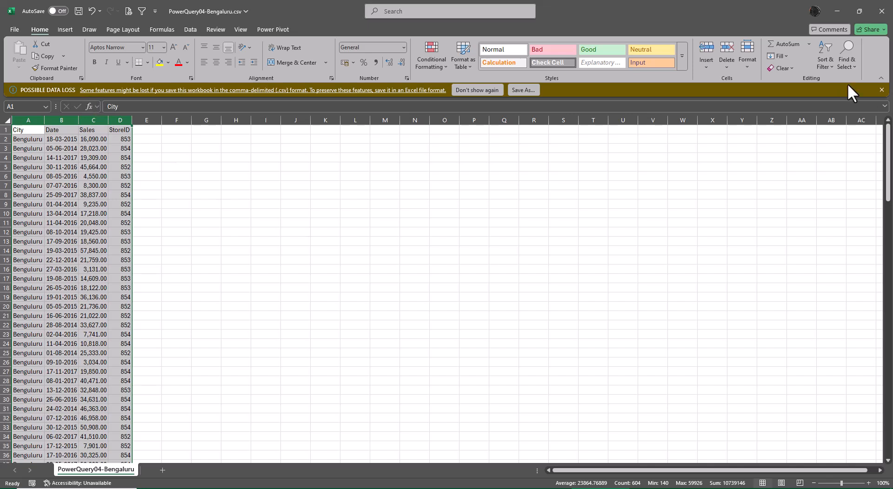
{"action": "left_click", "coordinate": [887, 12]}
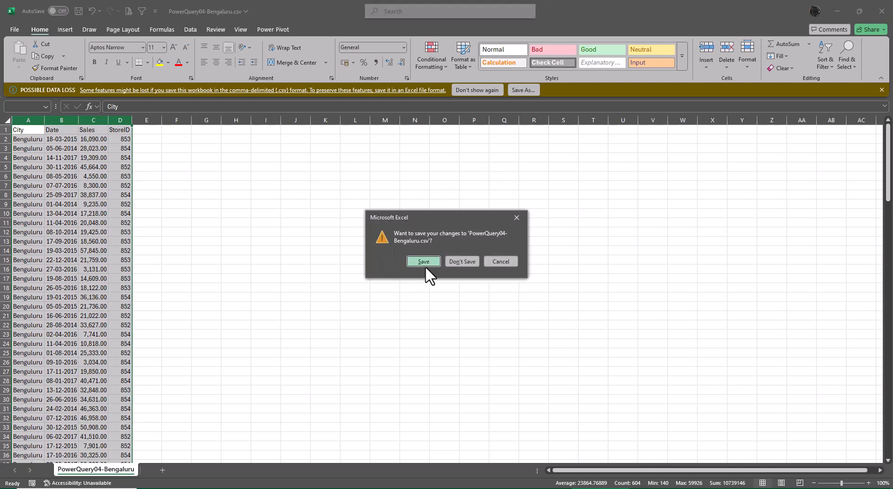
{"action": "left_click", "coordinate": [425, 265]}
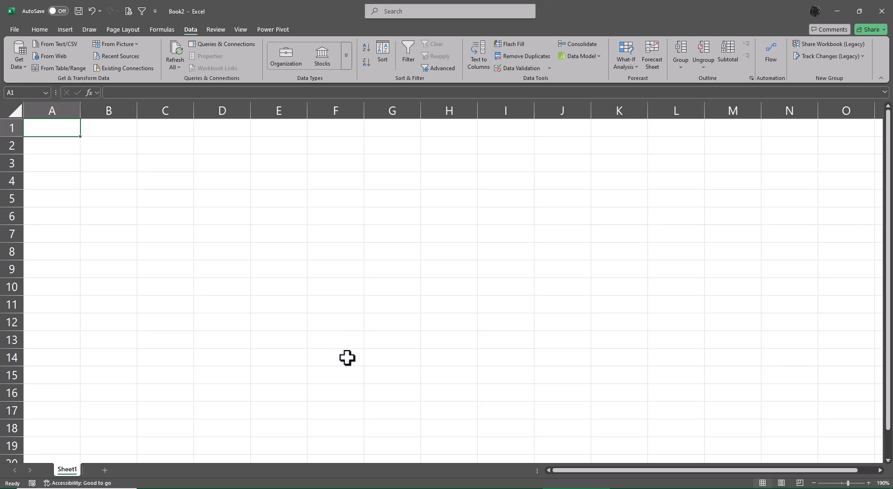
- Import the South India City Sales folder as a data source and open its file list for transforming in Power Query Editor
{"action": "left_click", "coordinate": [20, 62]}
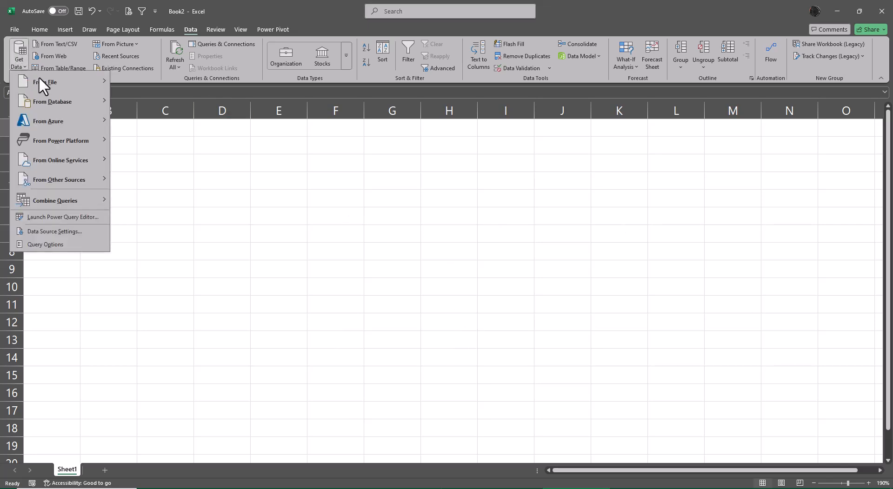
{"action": "mouse_move", "coordinate": [60, 80]}
{"action": "left_click", "coordinate": [180, 181]}
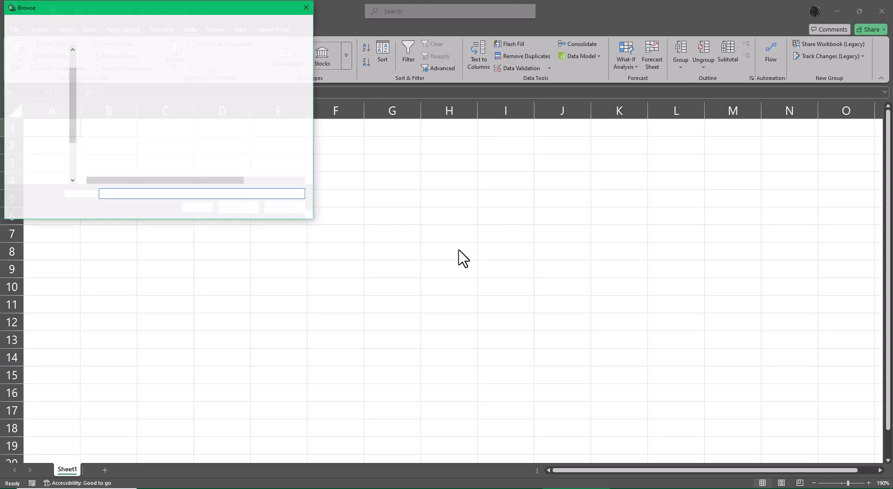
{"action": "left_click", "coordinate": [133, 75]}
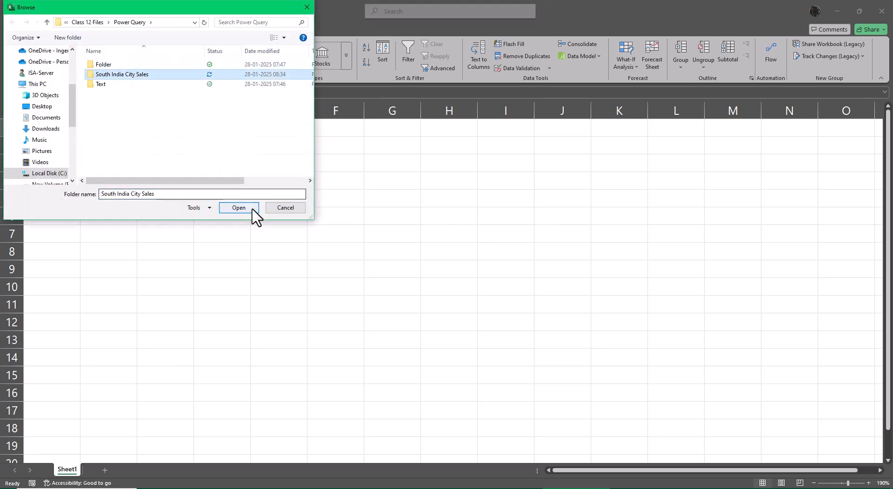
{"action": "left_click", "coordinate": [246, 208]}
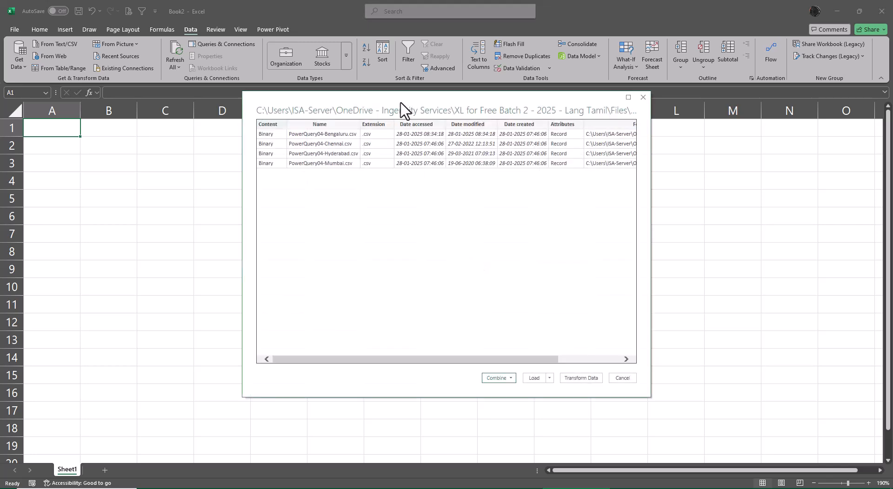
{"action": "left_click", "coordinate": [586, 378]}
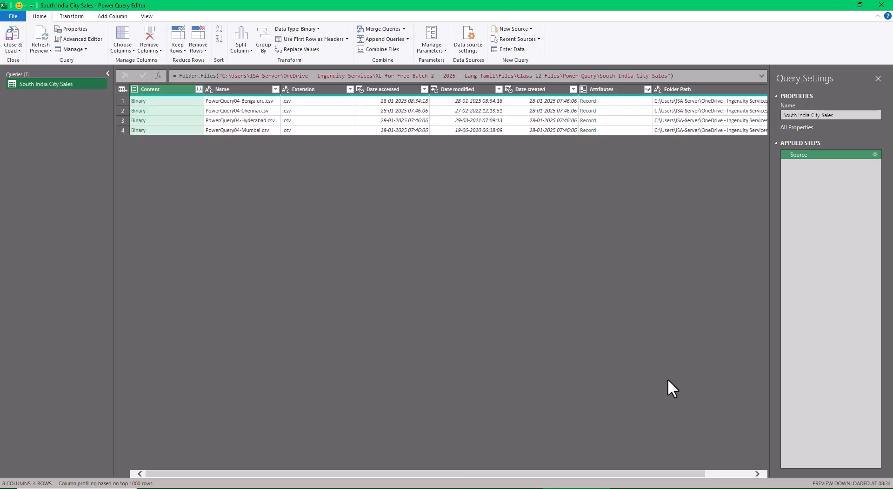
- Keep only the Content and Name columns of the South India City Sales query by removing the other columns
{"action": "left_click", "coordinate": [252, 91], "text": "ctrl"}
{"action": "right_click", "coordinate": [251, 91]}
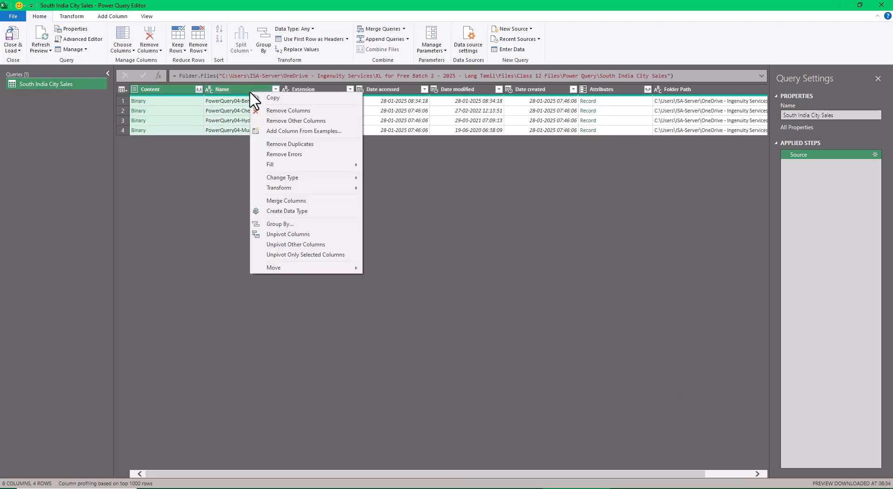
{"action": "left_click", "coordinate": [291, 121]}
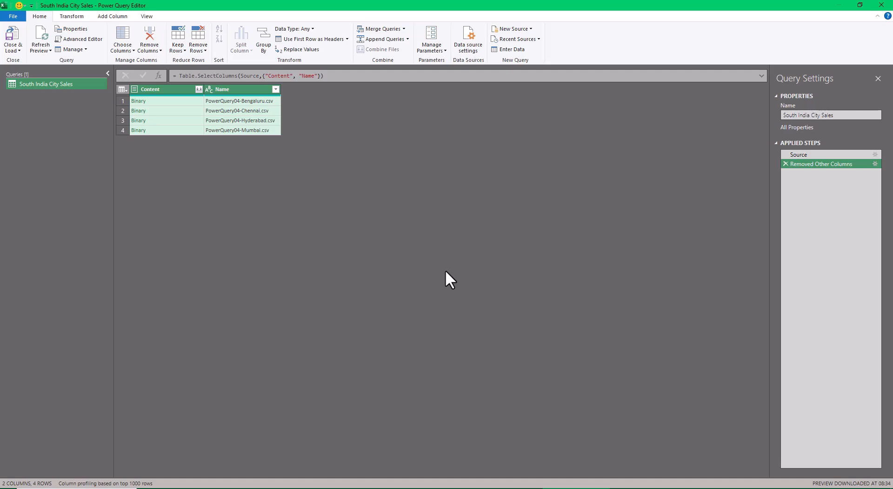
- Combine the CSV files in the Content column using the first file as sample and comma delimiter, and load the result into the workbook
{"action": "left_click", "coordinate": [196, 89]}
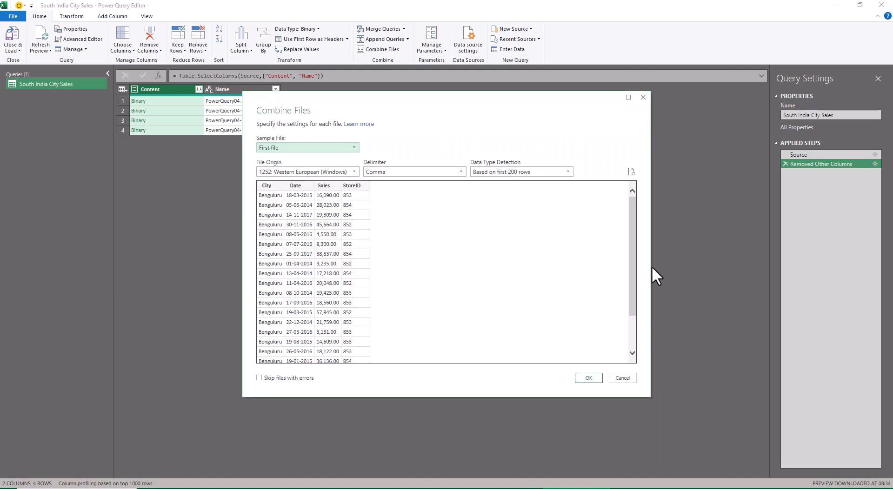
{"action": "left_click", "coordinate": [588, 378]}
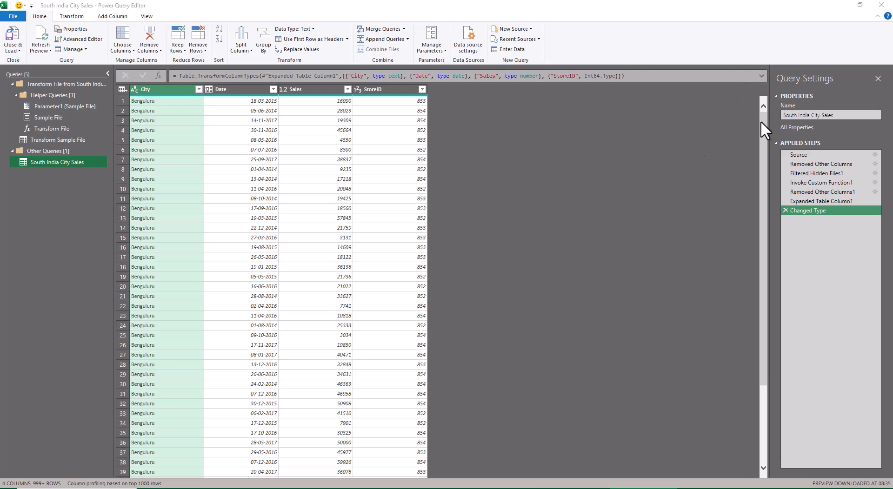
{"action": "left_click_drag", "start_coordinate": [763, 124], "coordinate": [763, 260]}
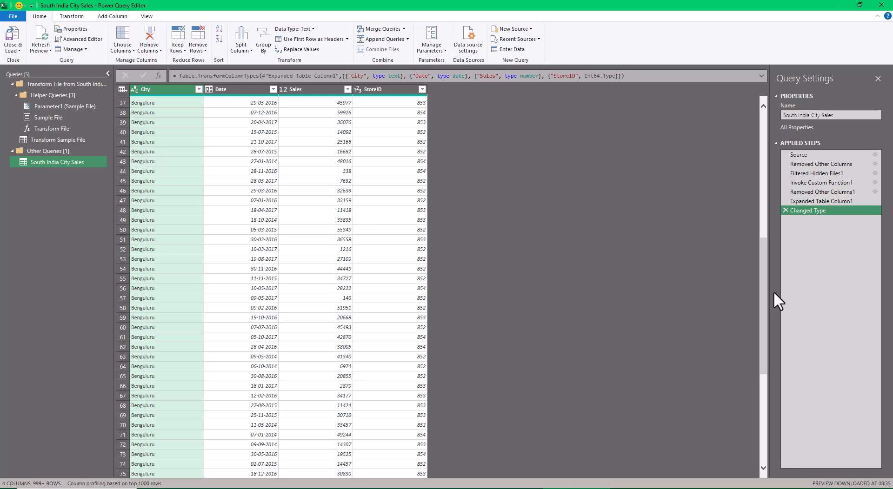
{"action": "left_click_drag", "start_coordinate": [768, 291], "coordinate": [784, 122]}
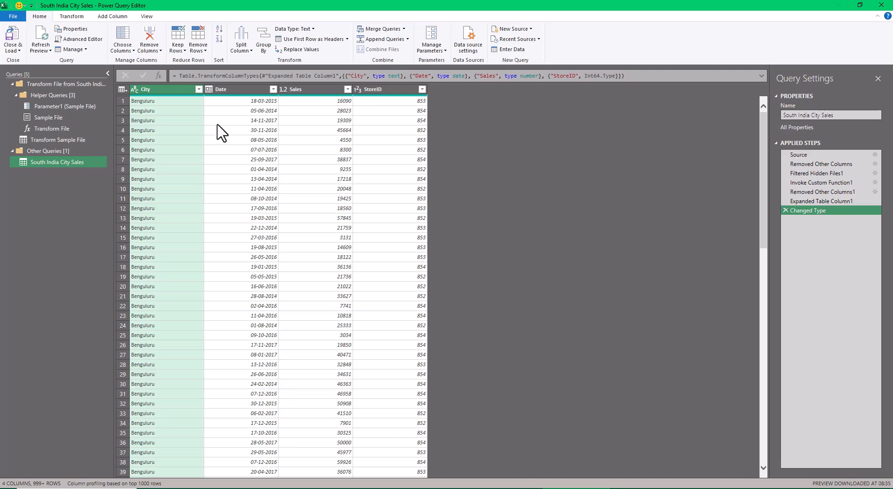
{"action": "left_click", "coordinate": [19, 51]}
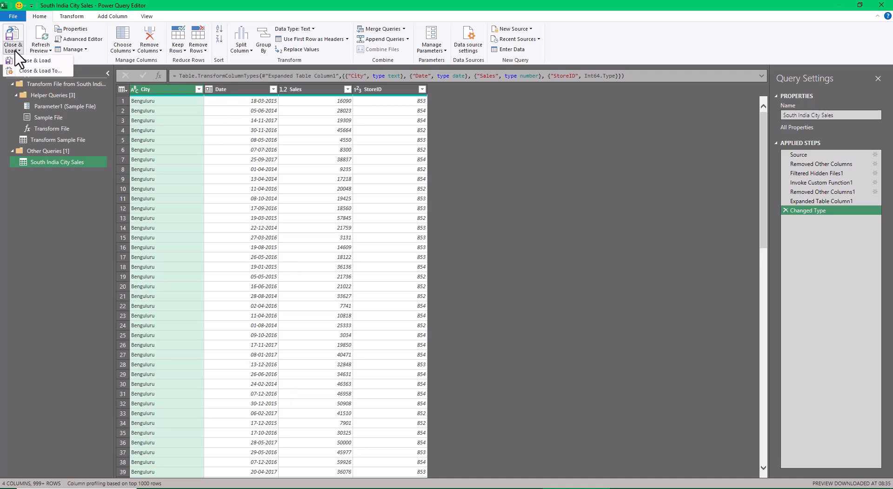
{"action": "left_click", "coordinate": [45, 60]}
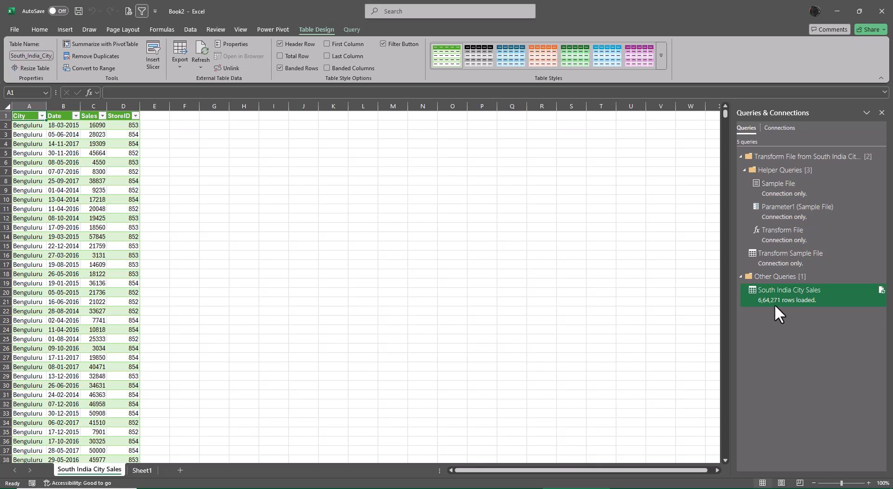
- Insert a PivotTable from the South_India_City_Sales table into the existing worksheet at cell I1
{"action": "mouse_move", "coordinate": [774, 306]}
{"action": "key", "text": "alt+n"}
{"action": "key", "text": "v"}
{"action": "key", "text": "t"}
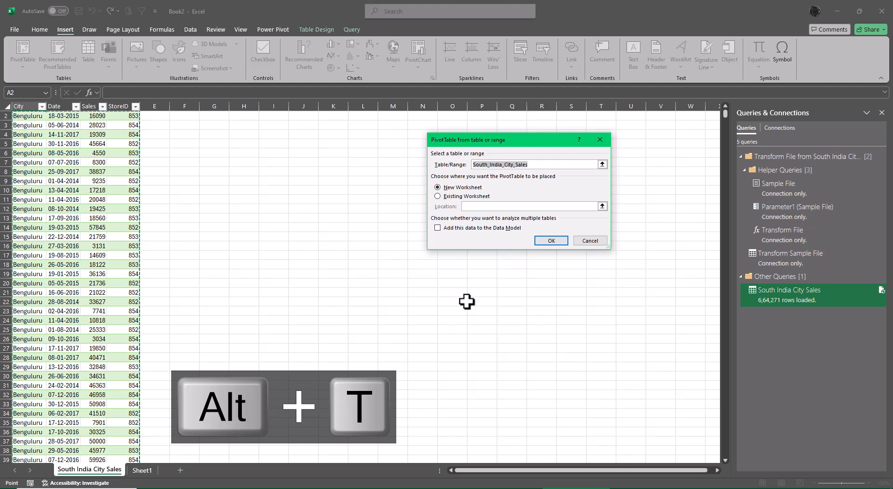
{"action": "left_click", "coordinate": [453, 196]}
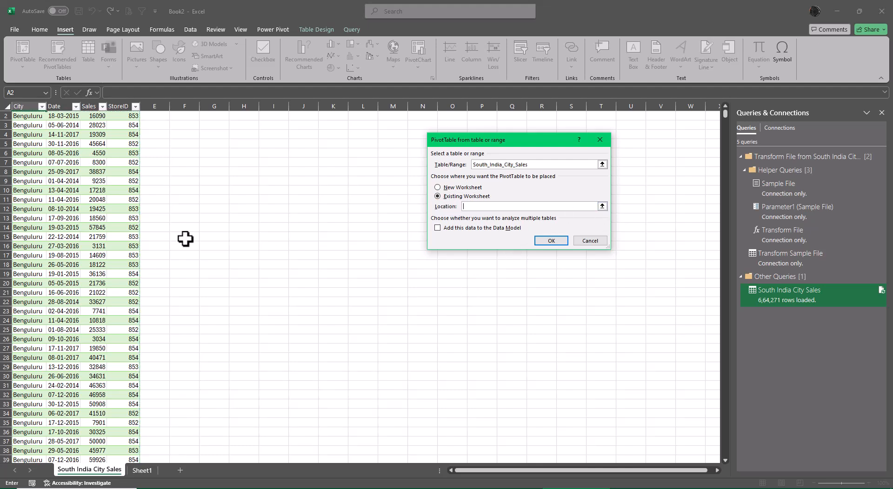
{"action": "left_click", "coordinate": [602, 206]}
{"action": "scroll", "coordinate": [289, 182], "scroll_direction": "up", "scroll_amount": 1}
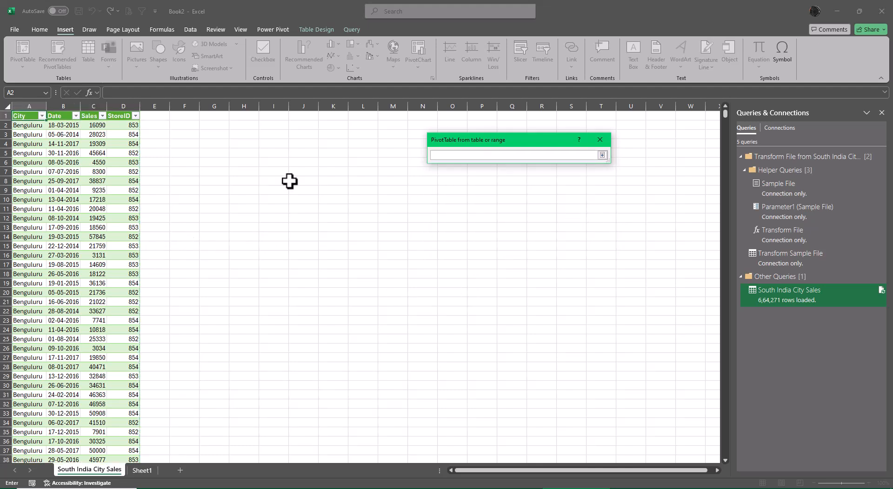
{"action": "left_click", "coordinate": [274, 116]}
{"action": "left_click_drag", "start_coordinate": [539, 140], "coordinate": [544, 321]}
{"action": "left_click", "coordinate": [607, 373]}
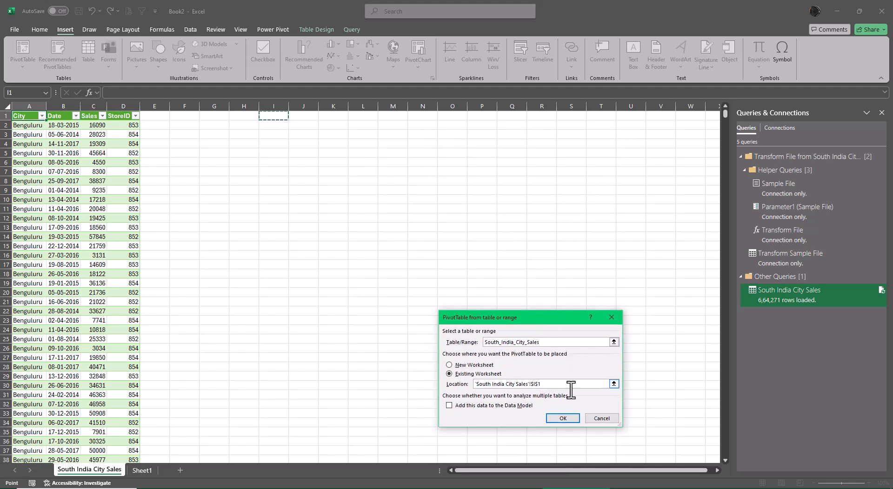
{"action": "left_click", "coordinate": [565, 418]}
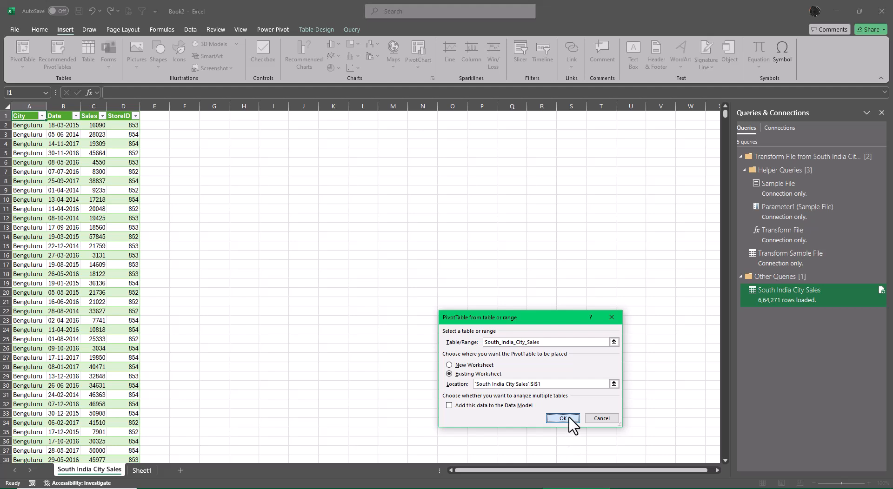
{"action": "left_click", "coordinate": [566, 419]}
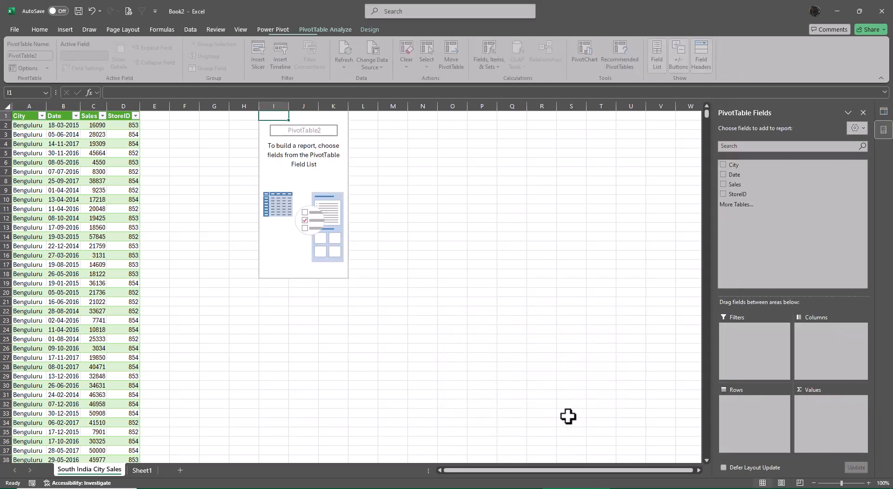
- Summarize Sales by City in the PivotTable and change its report layout to use the field name City as the row heading
{"action": "left_click", "coordinate": [722, 165]}
{"action": "left_click", "coordinate": [722, 184]}
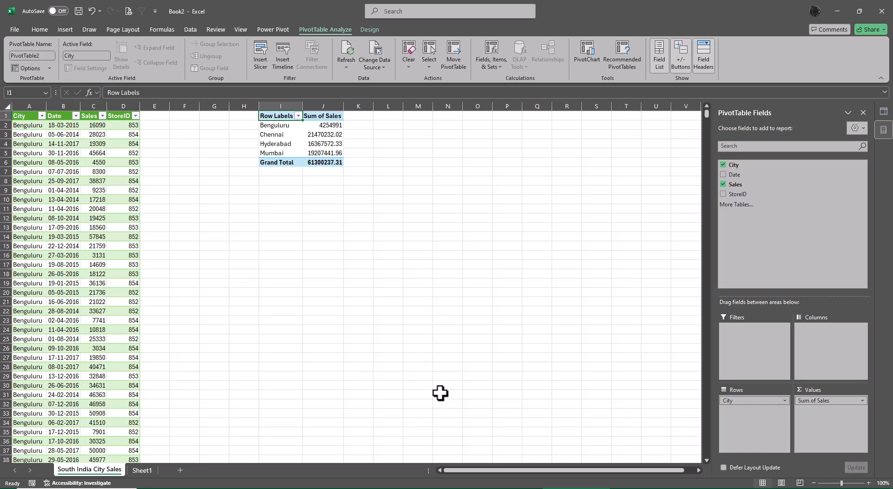
{"action": "scroll", "coordinate": [437, 395], "scroll_direction": "up", "scroll_amount": 4}
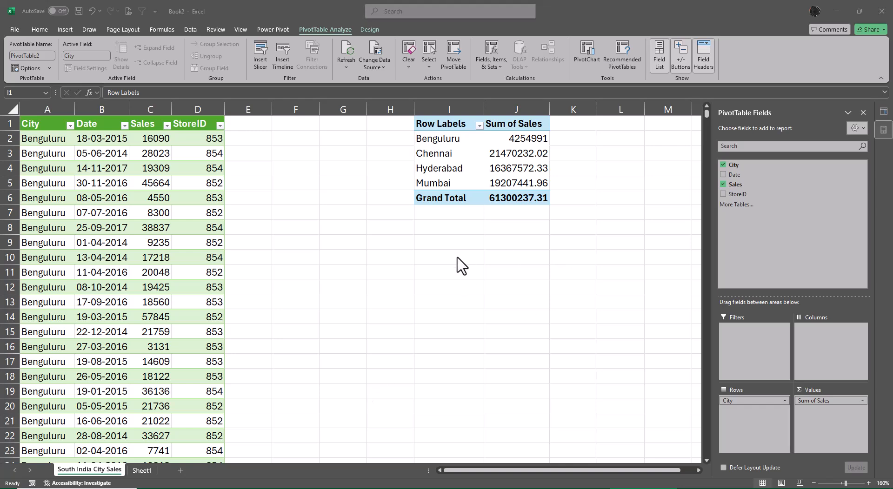
{"action": "left_click", "coordinate": [368, 29]}
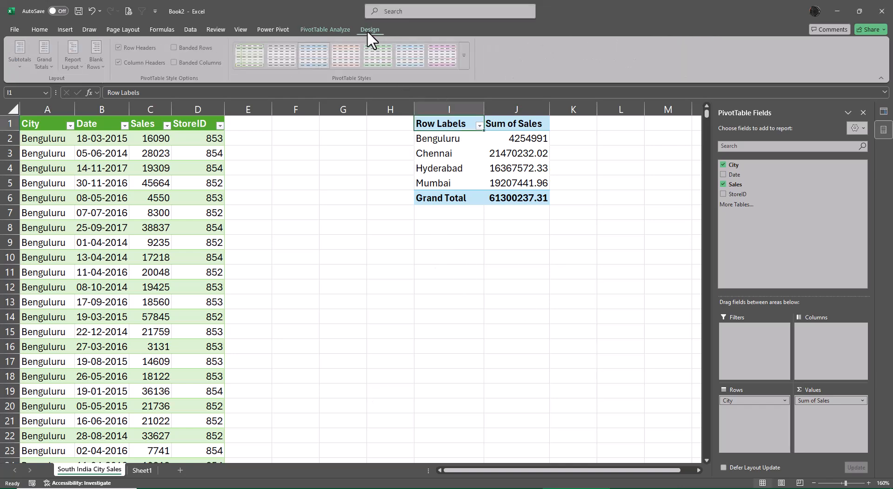
{"action": "left_click", "coordinate": [72, 59]}
{"action": "left_click", "coordinate": [113, 130]}
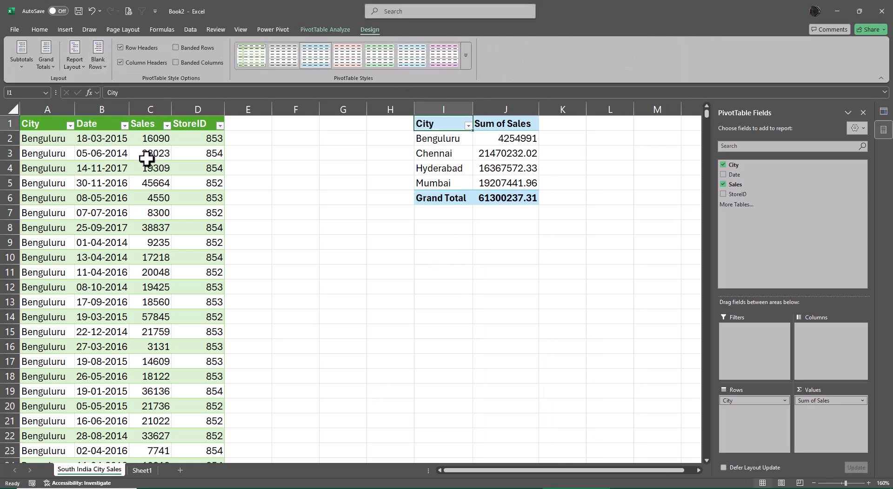
- Set the number format of the Sum of Sales value field to Accounting with the ₹ symbol and 2 decimal places
{"action": "right_click", "coordinate": [504, 138]}
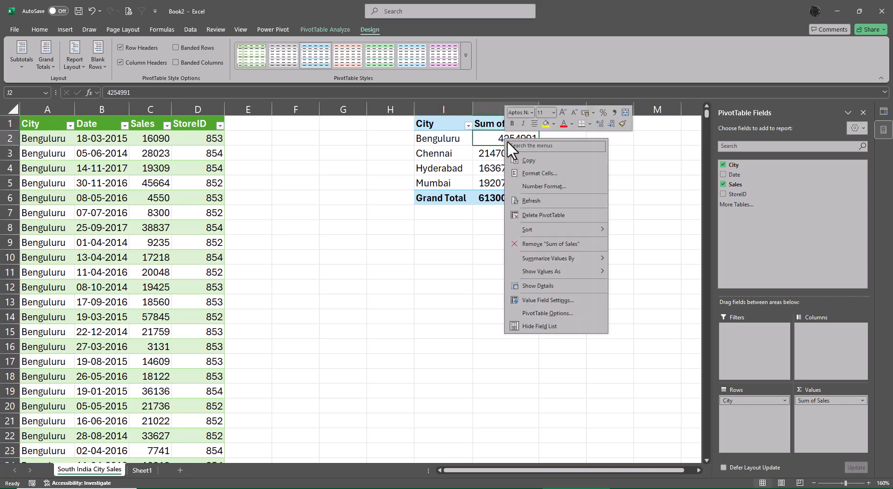
{"action": "left_click", "coordinate": [555, 303]}
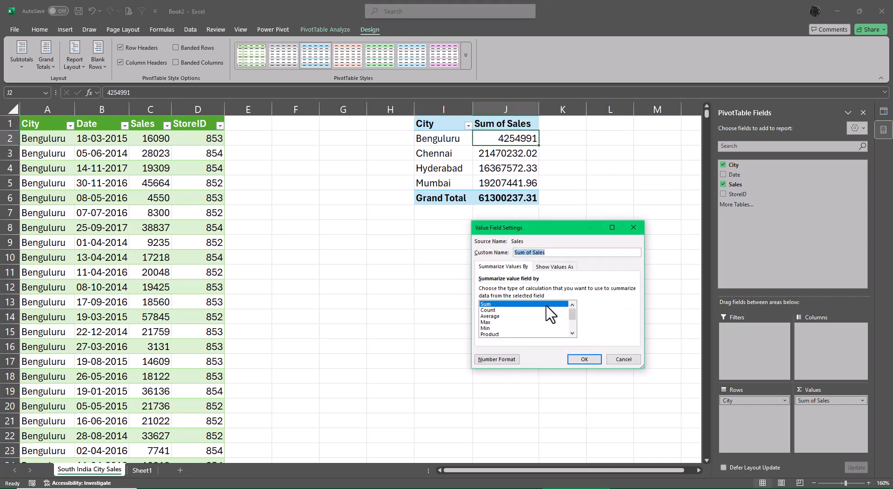
{"action": "left_click", "coordinate": [507, 360]}
{"action": "left_click", "coordinate": [469, 243]}
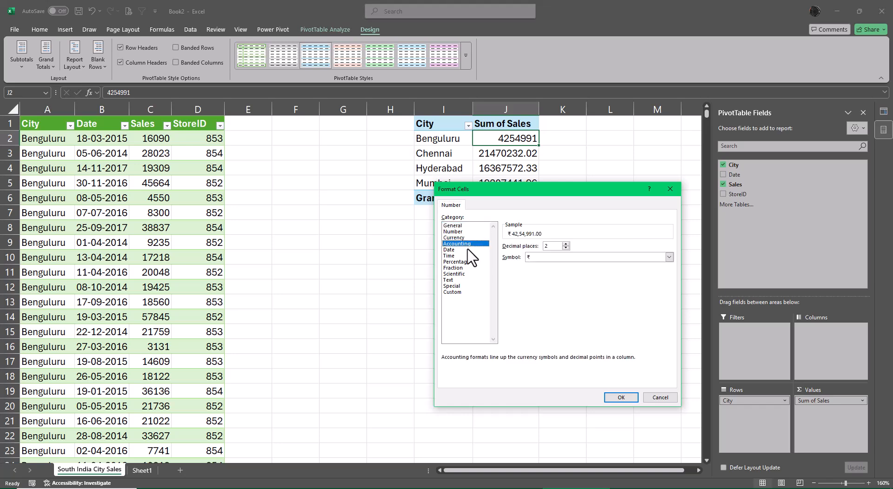
{"action": "left_click", "coordinate": [621, 397]}
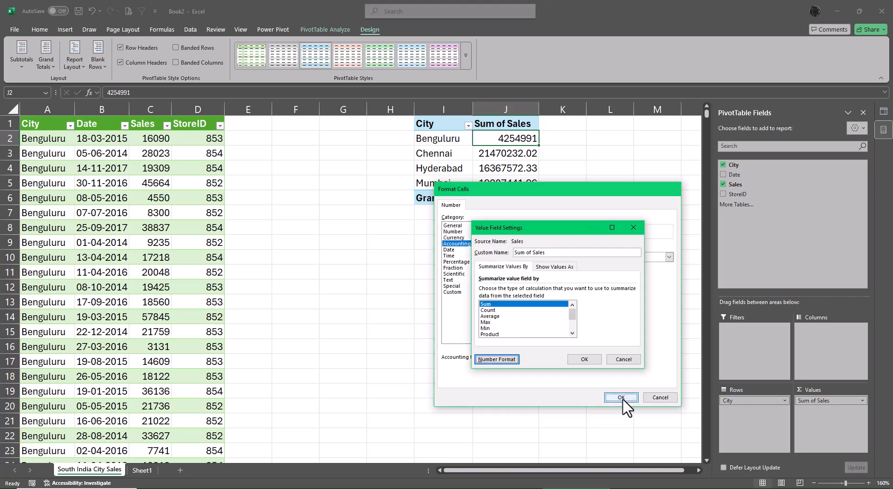
- Rename the Sum of Sales value field to City-wise Sales
{"action": "left_click", "coordinate": [568, 253]}
{"action": "key", "text": "Delete"}
{"action": "key", "text": "Delete"}
{"action": "key", "text": "Delete"}
{"action": "key", "text": "Delete"}
{"action": "key", "text": "Delete"}
{"action": "key", "text": "Delete"}
{"action": "key", "text": "Delete"}
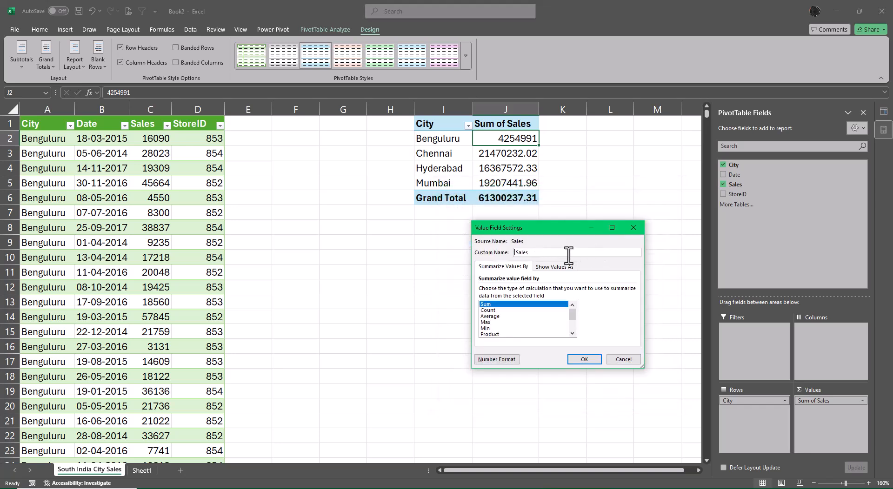
{"action": "type", "text": "City-wise"}
{"action": "key", "text": "Return"}
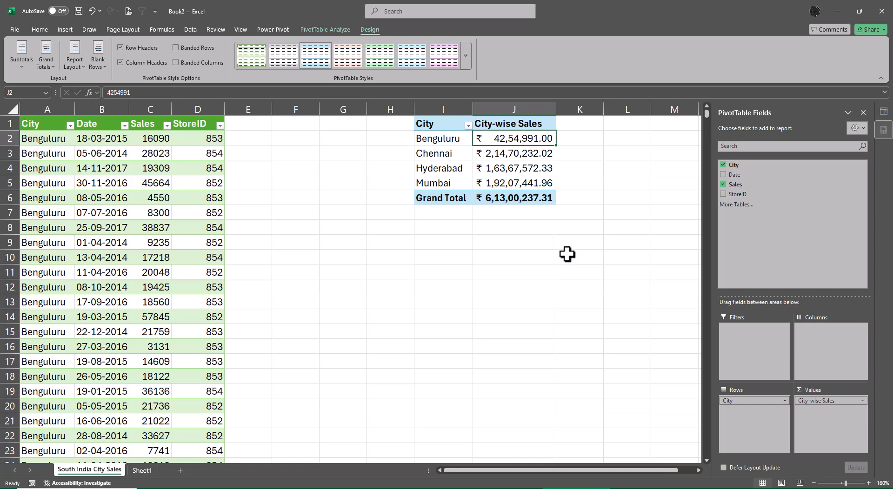
- Add Sales to the PivotTable values a second time and show it as % of Column Total
{"action": "left_click_drag", "start_coordinate": [743, 188], "coordinate": [854, 432]}
{"action": "right_click", "coordinate": [579, 138]}
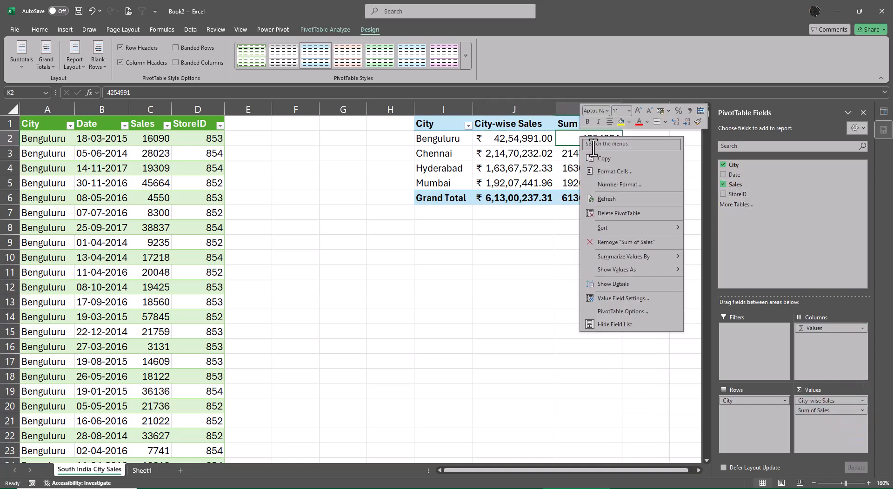
{"action": "mouse_move", "coordinate": [626, 265]}
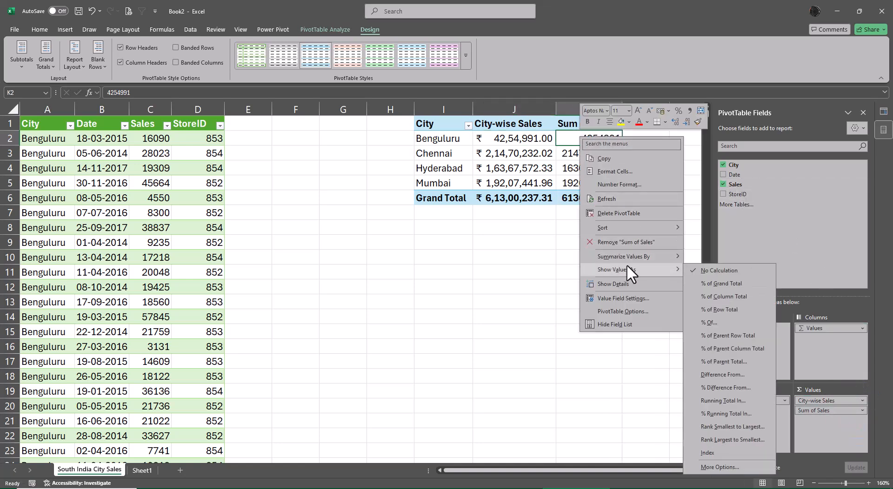
{"action": "left_click", "coordinate": [724, 295]}
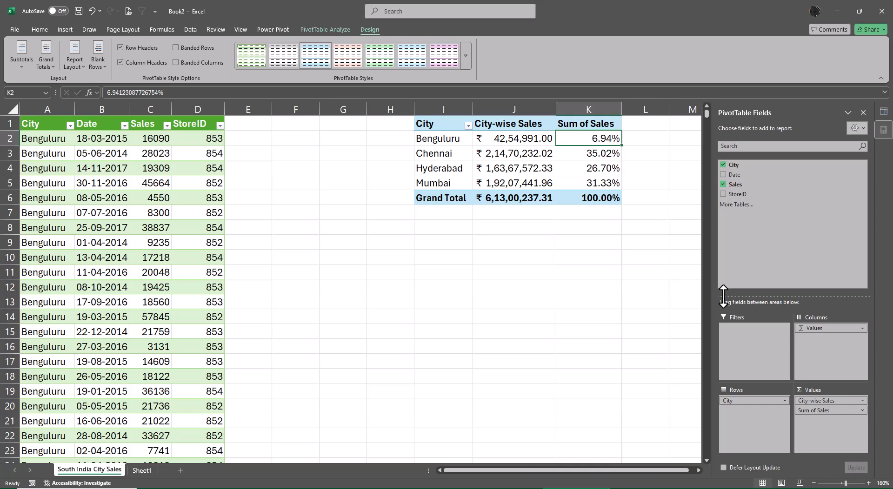
- Add Sales to the PivotTable values a third time and show it as Difference From with base field City and base item Chennai
{"action": "left_click_drag", "start_coordinate": [740, 184], "coordinate": [829, 436]}
{"action": "right_click", "coordinate": [643, 142]}
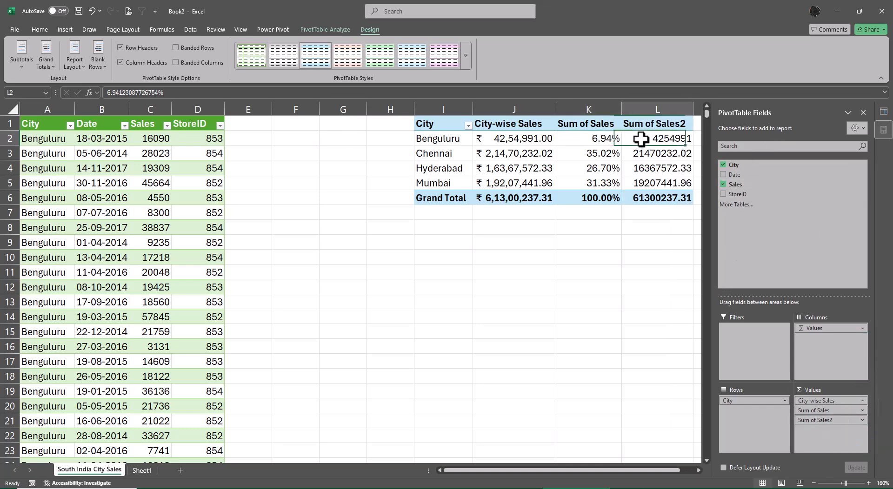
{"action": "mouse_move", "coordinate": [696, 275]}
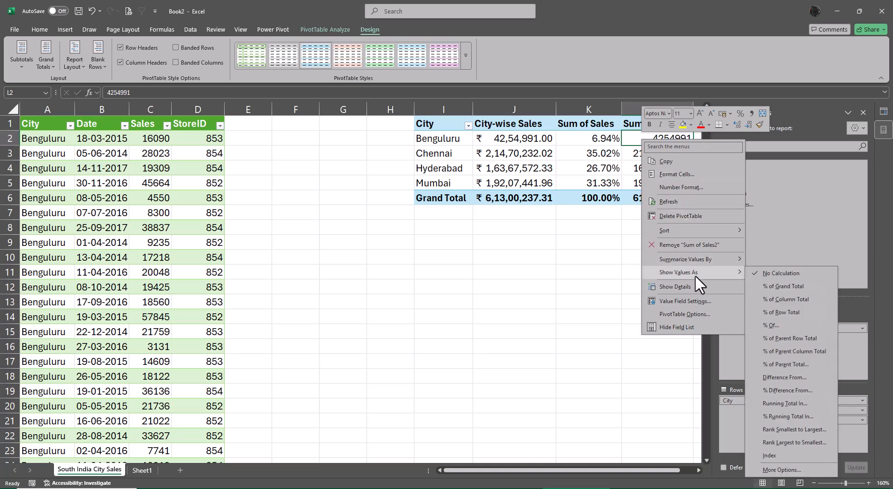
{"action": "left_click", "coordinate": [785, 376]}
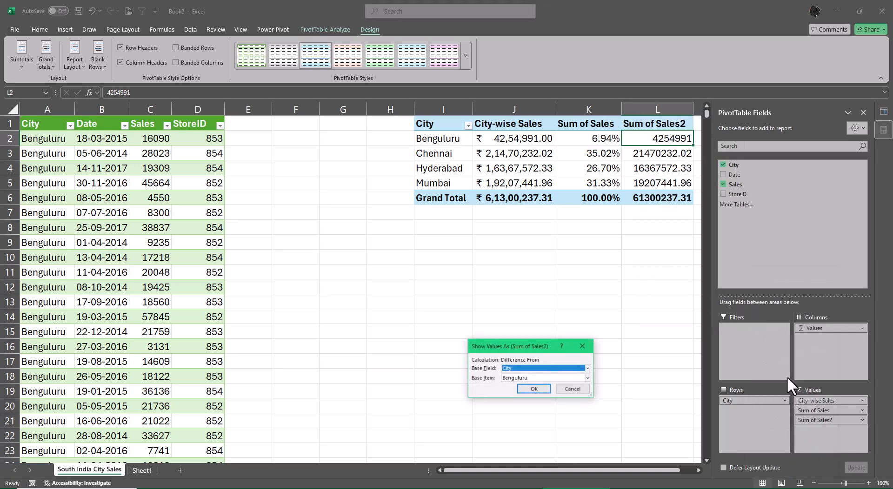
{"action": "left_click_drag", "start_coordinate": [542, 345], "coordinate": [519, 232]}
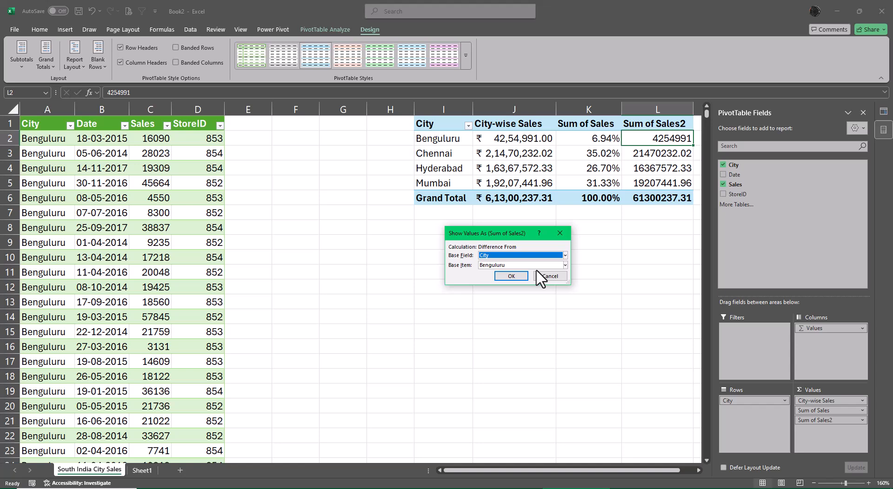
{"action": "left_click", "coordinate": [565, 265]}
{"action": "left_click", "coordinate": [507, 300]}
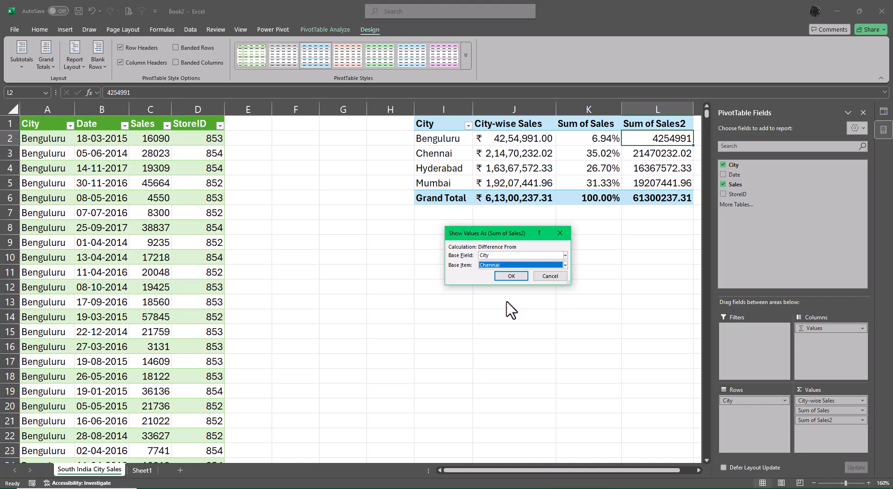
{"action": "left_click", "coordinate": [511, 276]}
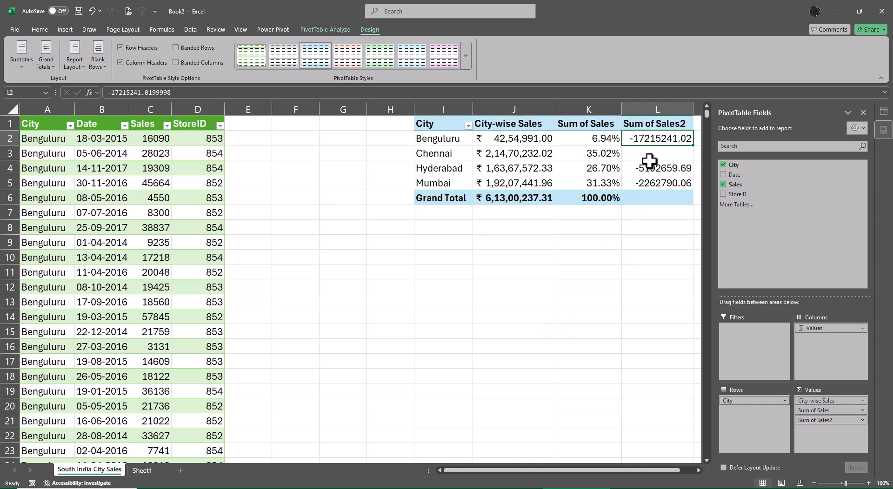
- Copy the Accounting format from City-wise Sales to the city rows of the difference column and autofit that column's width
{"action": "left_click", "coordinate": [519, 139]}
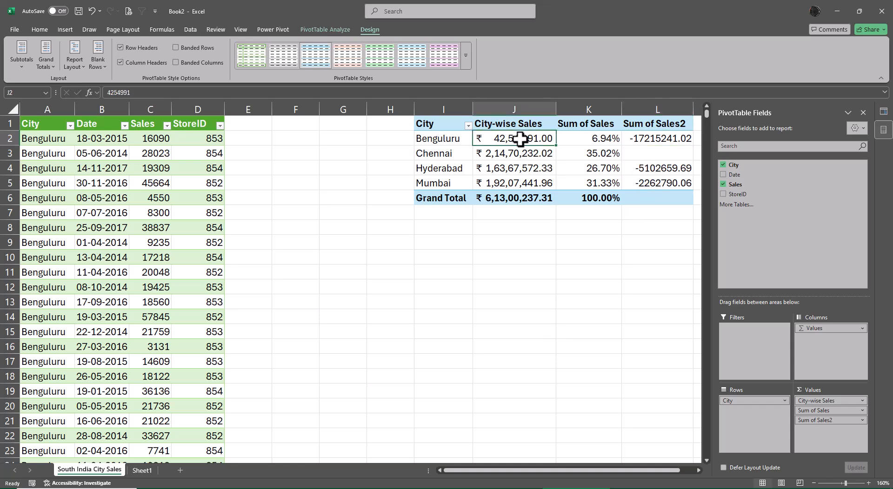
{"action": "left_click", "coordinate": [37, 27]}
{"action": "left_click", "coordinate": [62, 66]}
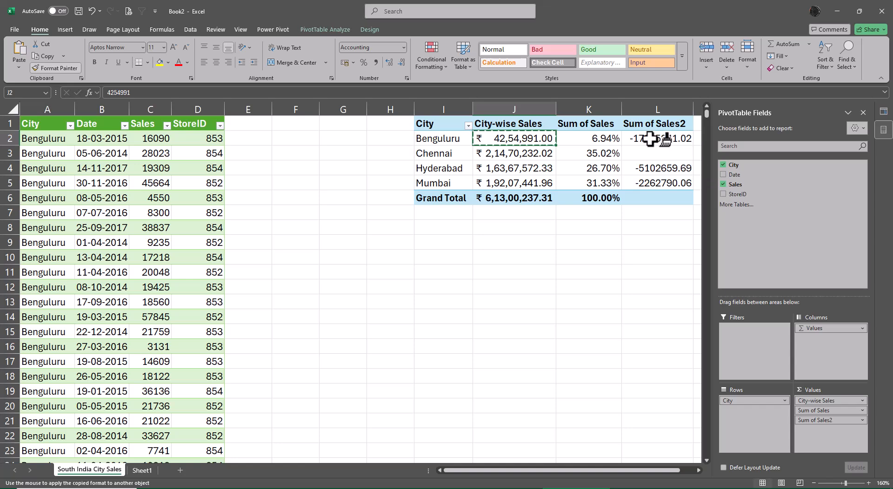
{"action": "mouse_move", "coordinate": [665, 138]}
{"action": "left_mouse_down"}
{"action": "mouse_move", "coordinate": [644, 181]}
{"action": "mouse_move", "coordinate": [651, 184]}
{"action": "left_mouse_up"}
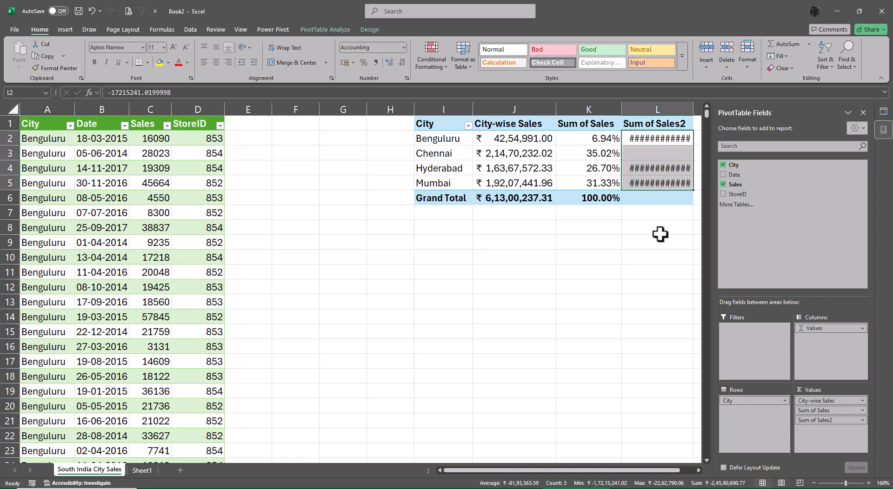
{"action": "double_click", "coordinate": [693, 110]}
- Delete the empty columns F and G between the sales table and the PivotTable
{"action": "left_click", "coordinate": [698, 470]}
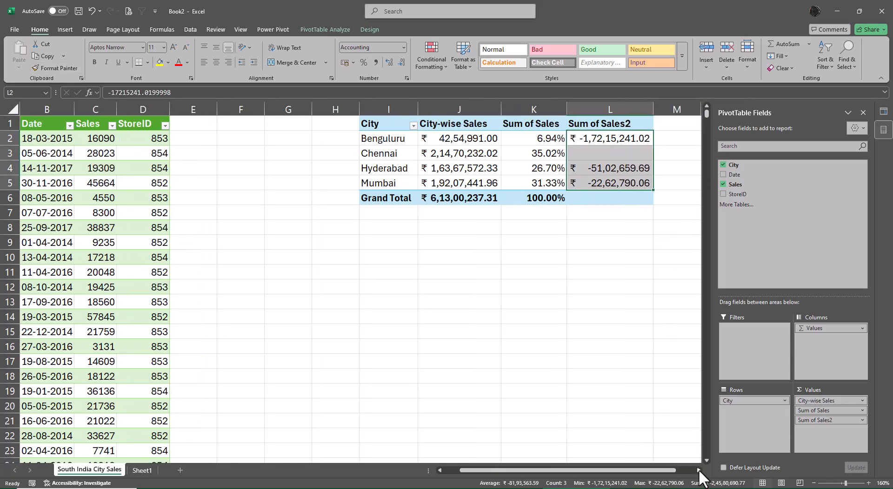
{"action": "left_click", "coordinate": [698, 470]}
{"action": "left_click", "coordinate": [198, 106]}
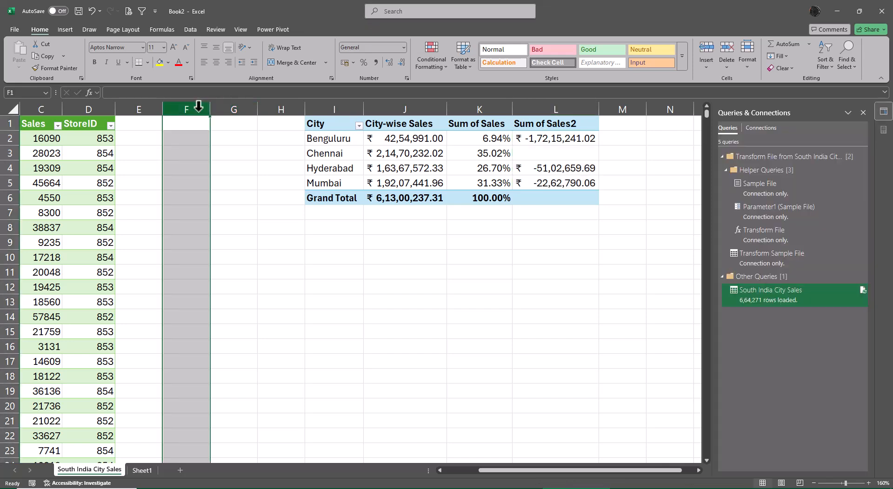
{"action": "left_click", "coordinate": [233, 109], "text": "shift"}
{"action": "right_click", "coordinate": [233, 108]}
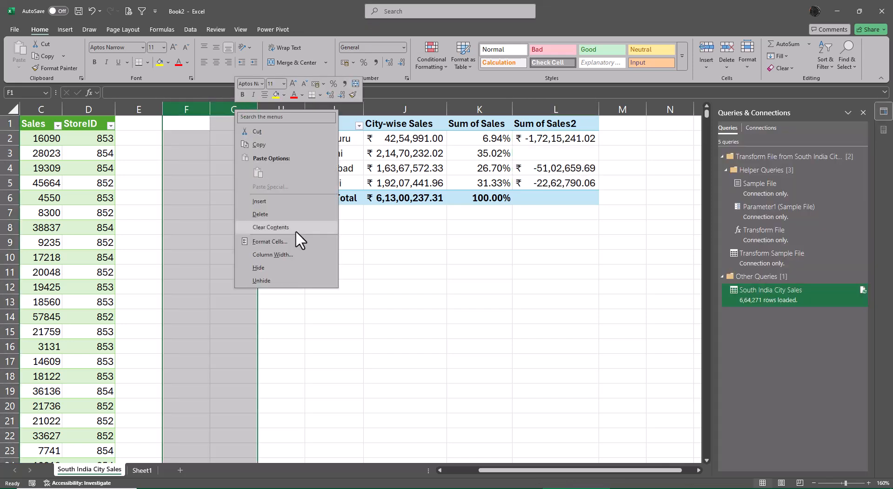
{"action": "left_click", "coordinate": [275, 216]}
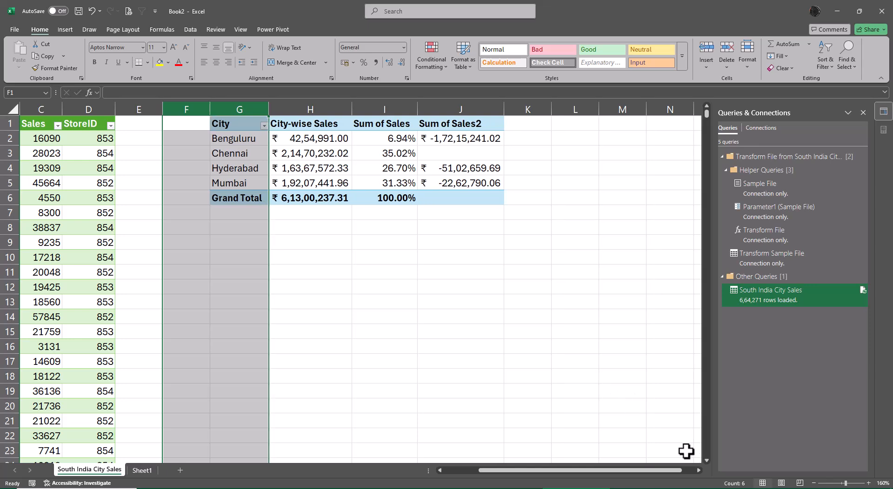
{"action": "left_click_drag", "start_coordinate": [650, 470], "coordinate": [577, 468]}
{"action": "left_click", "coordinate": [629, 274]}
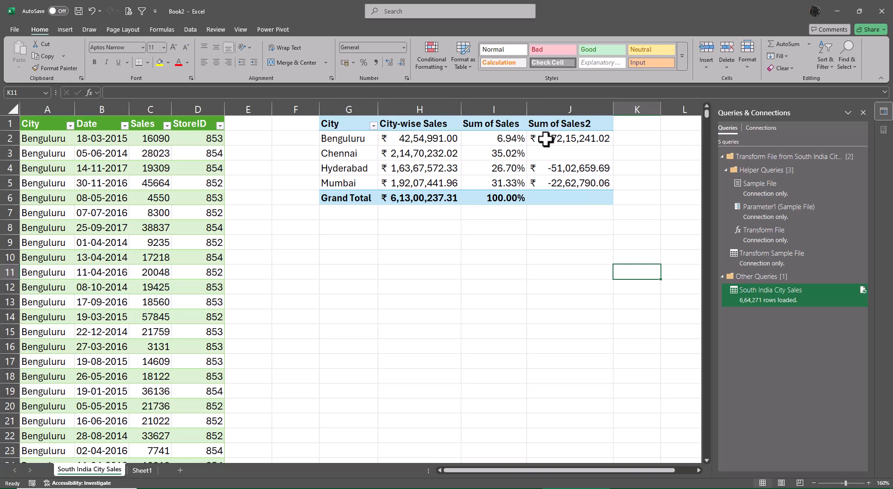
- Rename the percentage value field's heading to % Total
{"action": "left_click", "coordinate": [504, 127]}
{"action": "type", "text": "$"}
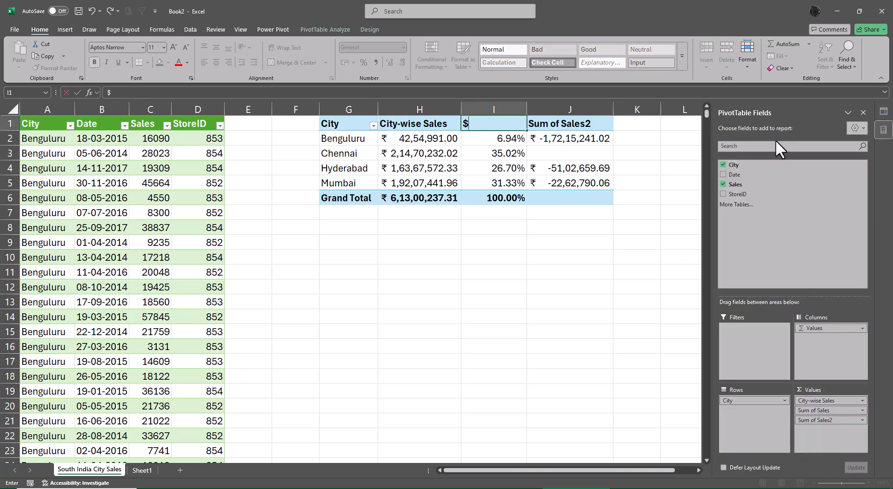
{"action": "key", "text": "BackSpace"}
{"action": "type", "text": "% C"}
{"action": "key", "text": "BackSpace"}
{"action": "type", "text": "Total"}
{"action": "key", "text": "Tab"}
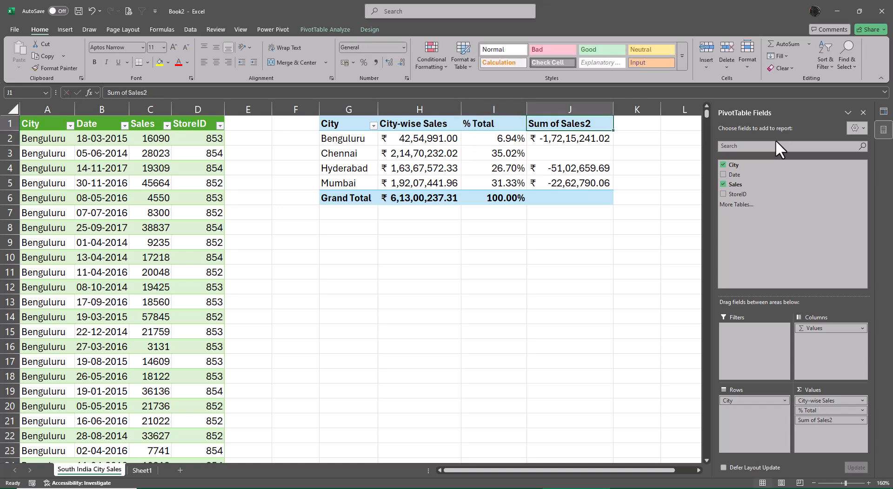
- Rename the Sum of Sales2 value field to Diff comp to Chn
{"action": "type", "text": "Diff"}
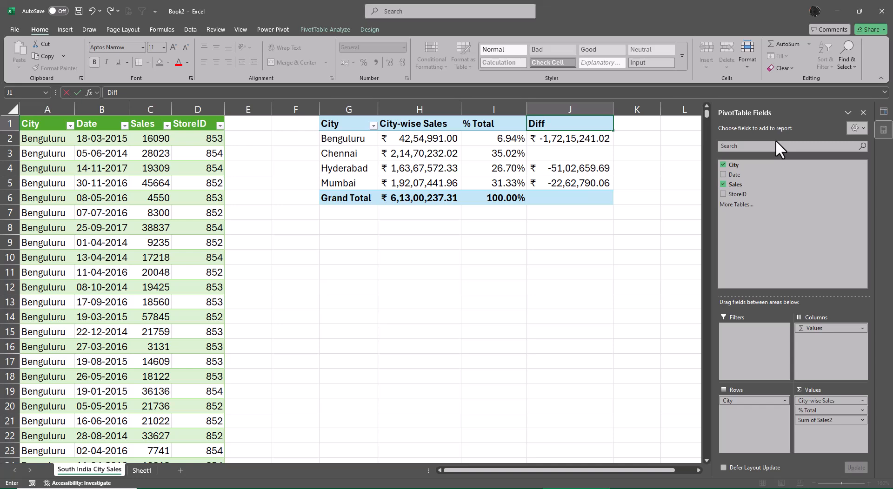
{"action": "type", "text": " comp to Chn"}
{"action": "key", "text": "Return"}
- Reword the difference field's heading to Diff Comparison 2 Chn and widen its column to fit the text
{"action": "key", "text": "Up"}
{"action": "key", "text": "F2"}
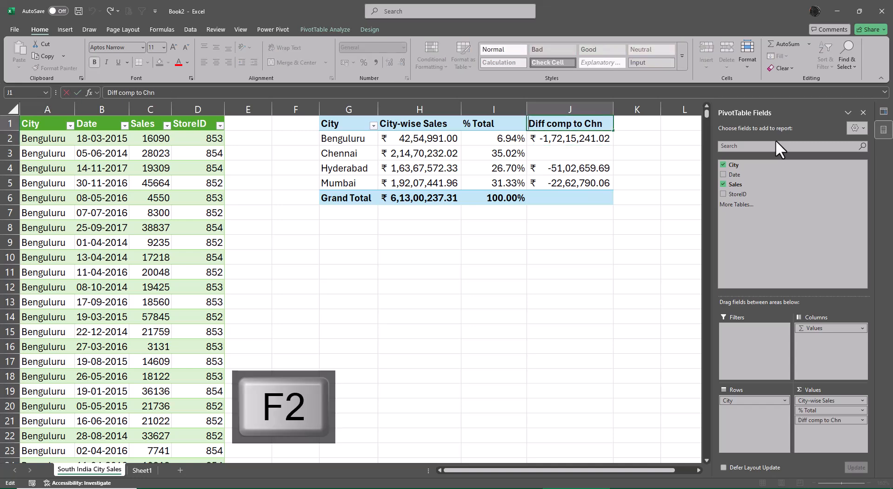
{"action": "key", "text": "ctrl+Left"}
{"action": "key", "text": "ctrl+Left"}
{"action": "key", "text": "BackSpace"}
{"action": "key", "text": "BackSpace"}
{"action": "key", "text": "BackSpace"}
{"action": "key", "text": "BackSpace"}
{"action": "key", "text": "BackSpace"}
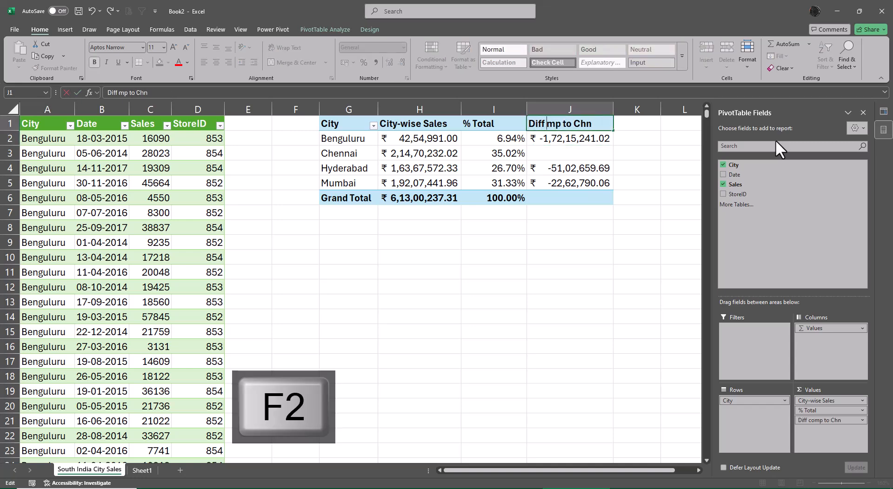
{"action": "type", "text": "Compa"}
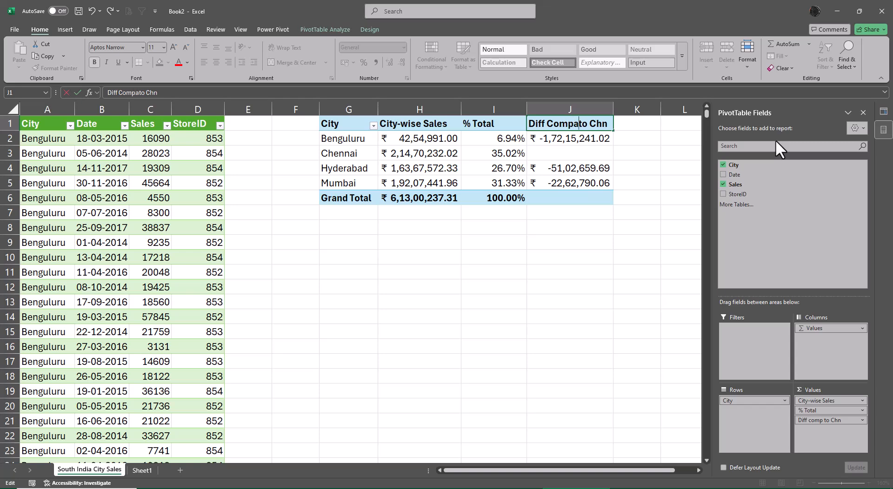
{"action": "type", "text": "rison"}
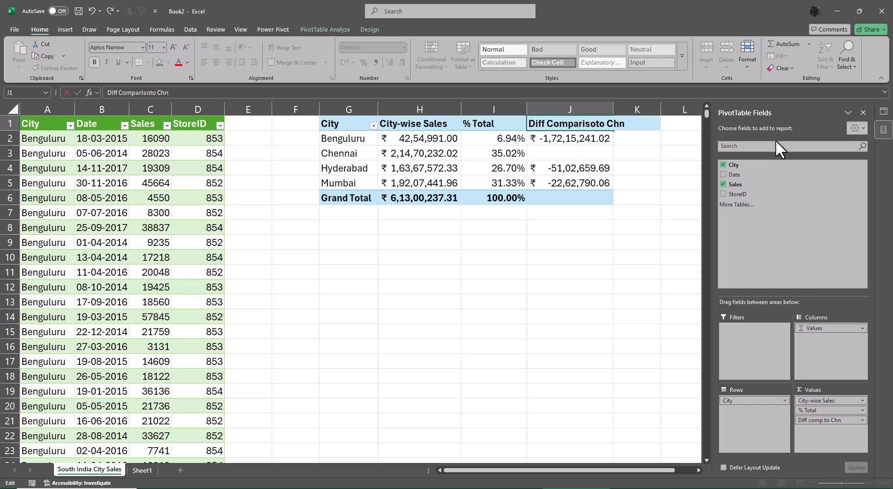
{"action": "key", "text": "Delete"}
{"action": "key", "text": "Delete"}
{"action": "type", "text": "2"}
{"action": "key", "text": "Return"}
{"action": "key", "text": "Return"}
{"action": "key", "text": "Up"}
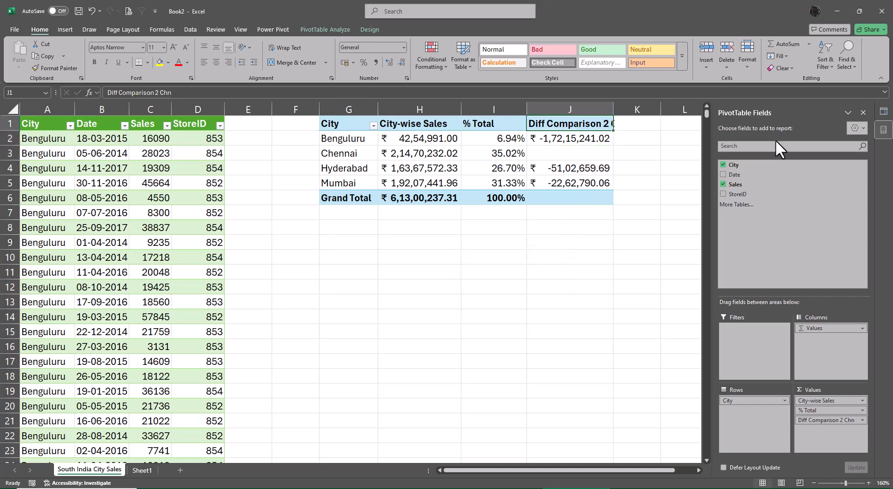
{"action": "key", "text": "alt+a"}
{"action": "key", "text": "Down"}
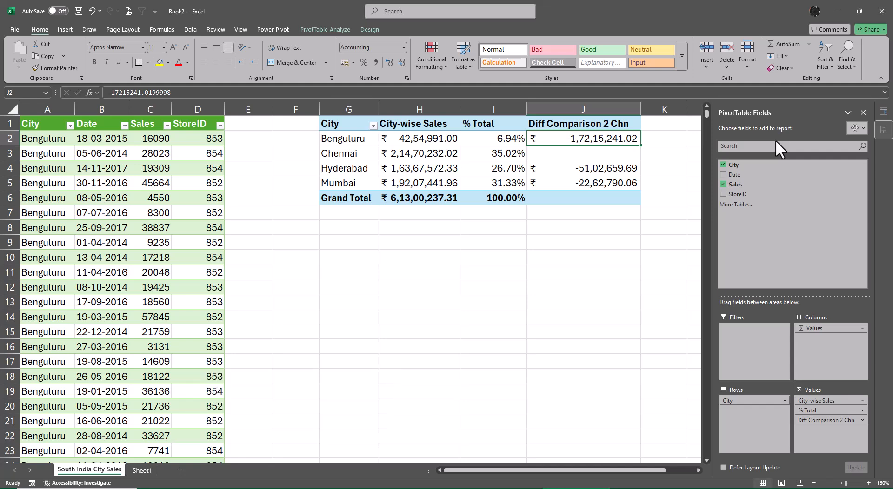
- Close the workbook and save it as Power Query using CSV Files.xlsx in the Class 12 Files folder
{"action": "left_click", "coordinate": [881, 12]}
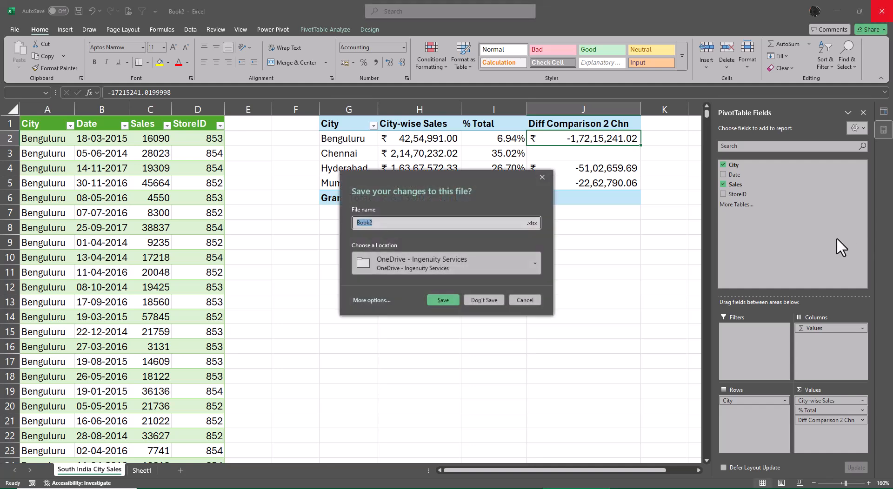
{"action": "type", "text": "Power Query using CSV Files"}
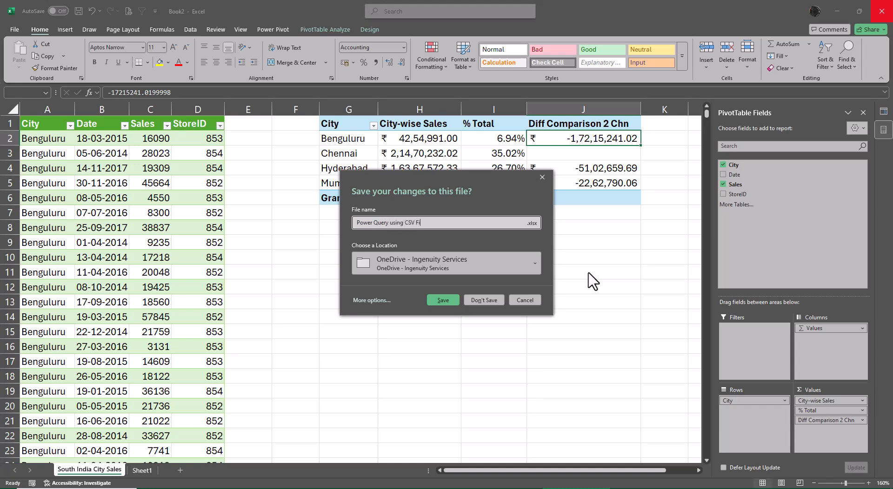
{"action": "left_click", "coordinate": [372, 300]}
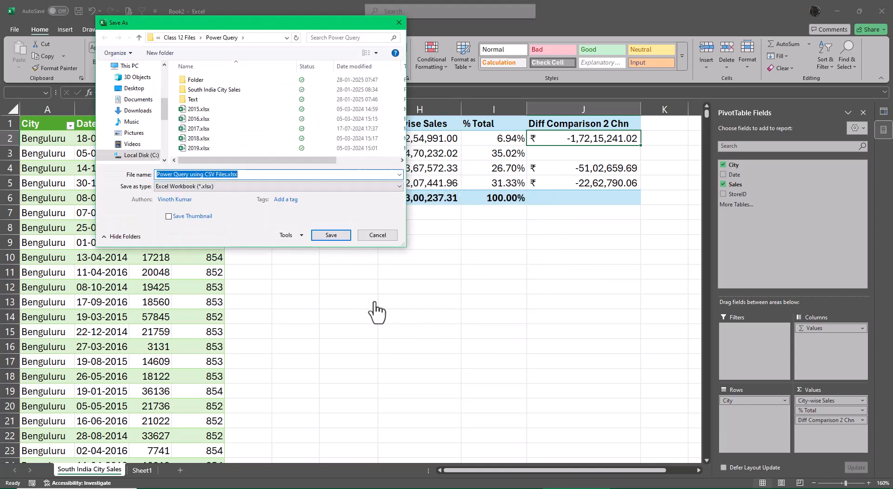
{"action": "left_click", "coordinate": [191, 39]}
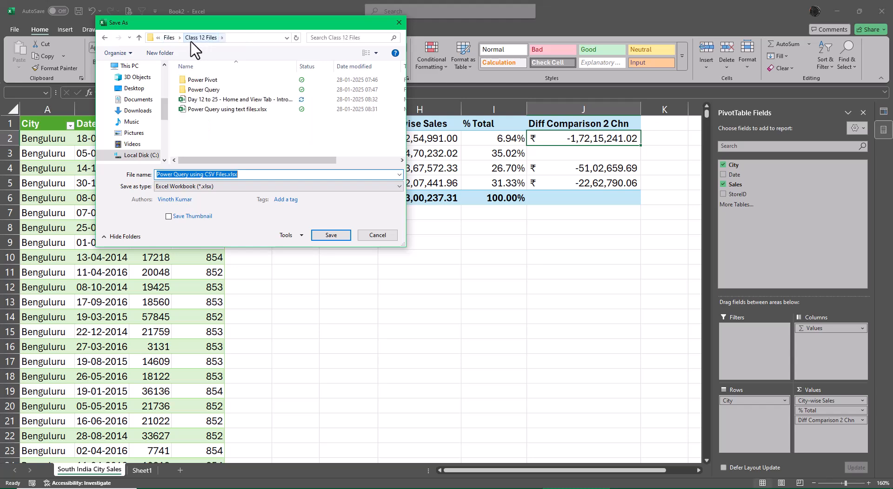
{"action": "left_click", "coordinate": [332, 236]}
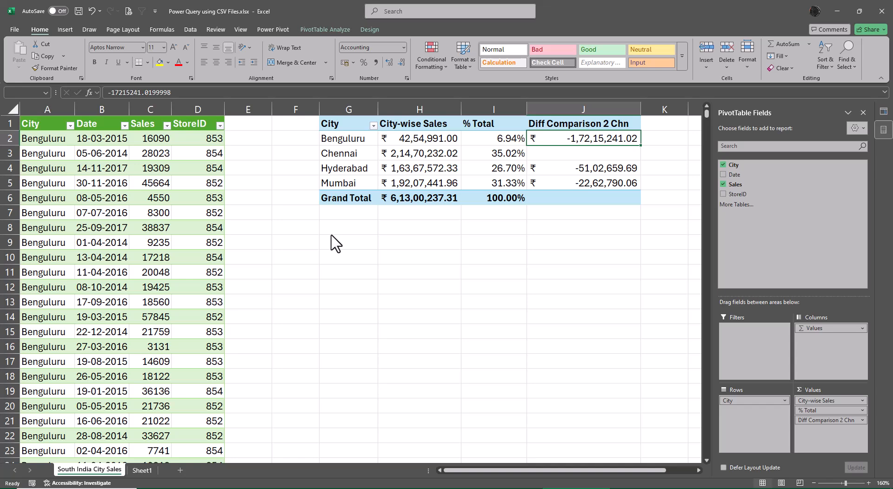
- Switch to the course topics workbook and fill topic 61, Power Query - Data Consolidation with XL Files, with yellow
{"action": "key", "text": "alt+Tab"}
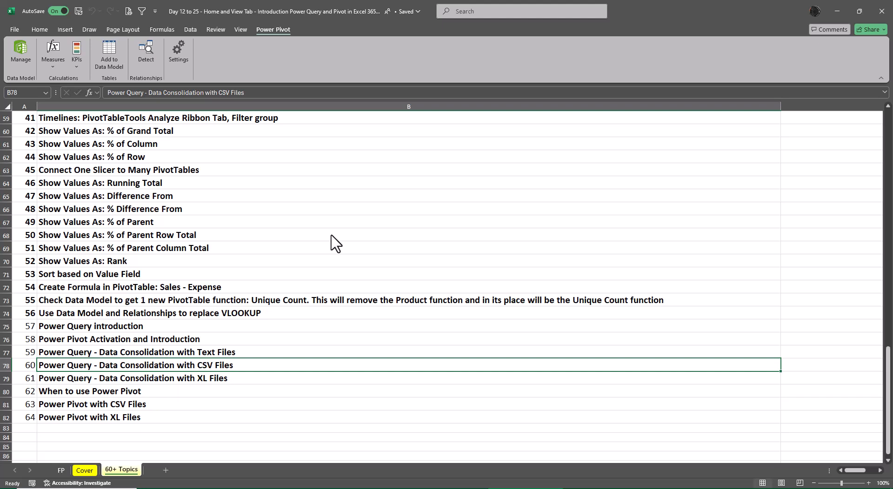
{"action": "left_click", "coordinate": [173, 378]}
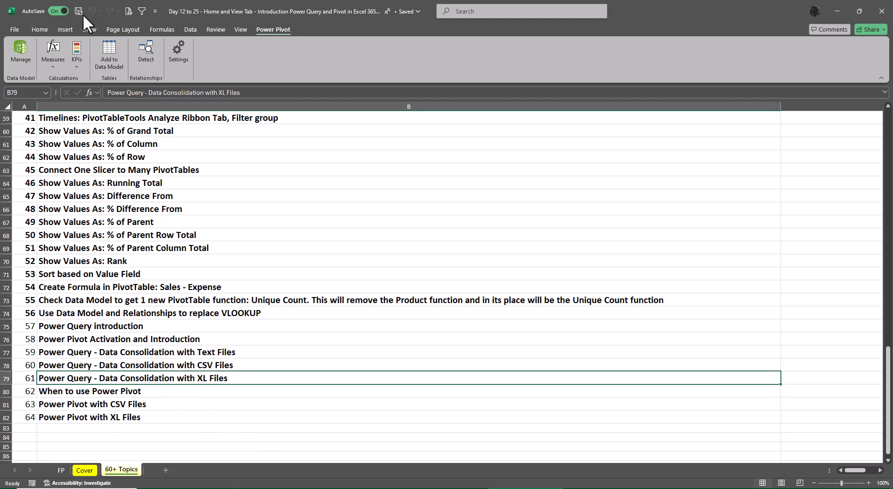
{"action": "left_click", "coordinate": [39, 30]}
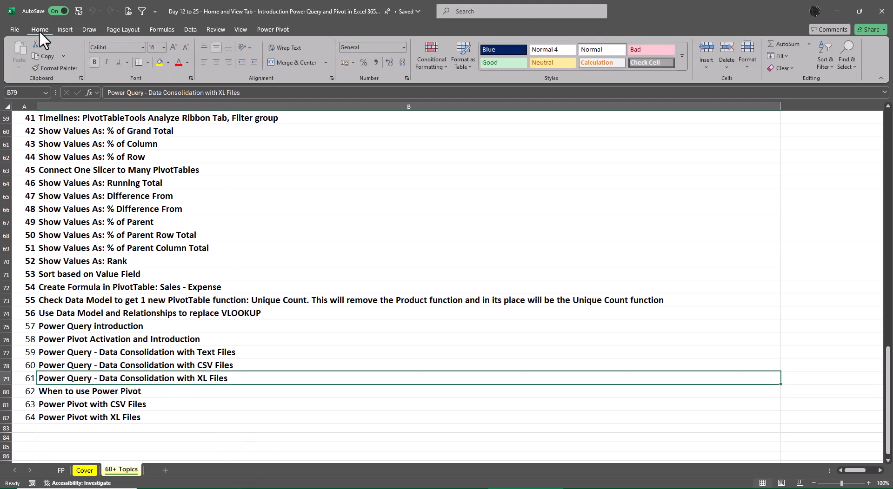
{"action": "left_click", "coordinate": [157, 59]}
{"action": "left_click", "coordinate": [823, 378]}
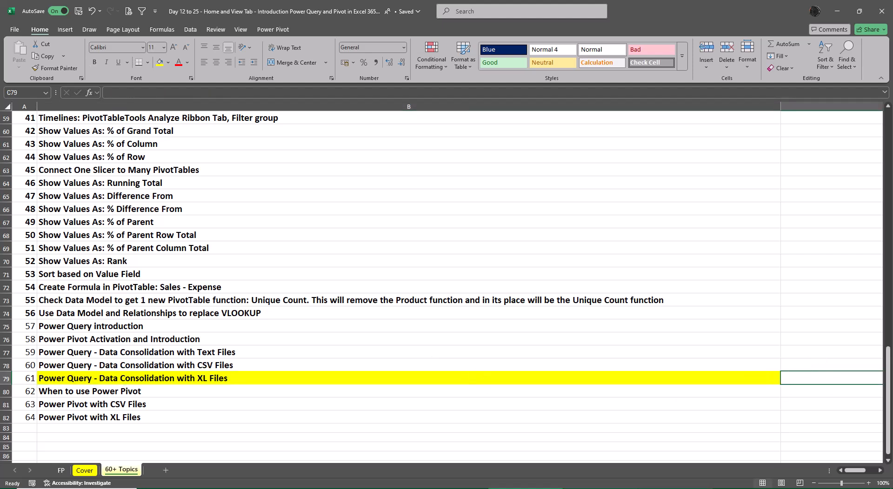
- Switch to File Explorer and examine the Excel workbooks in the Power Query folder and its subfolder named Folder
{"action": "left_click", "coordinate": [416, 488]}
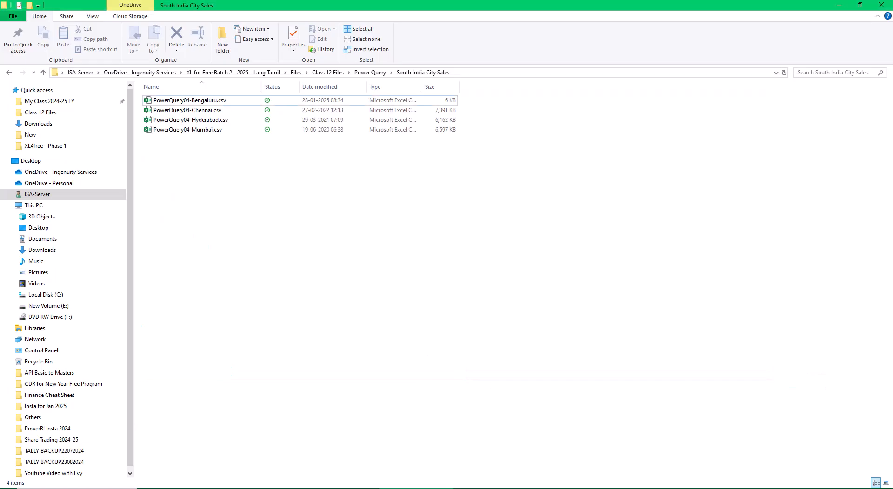
{"action": "left_click", "coordinate": [370, 73]}
{"action": "double_click", "coordinate": [161, 100]}
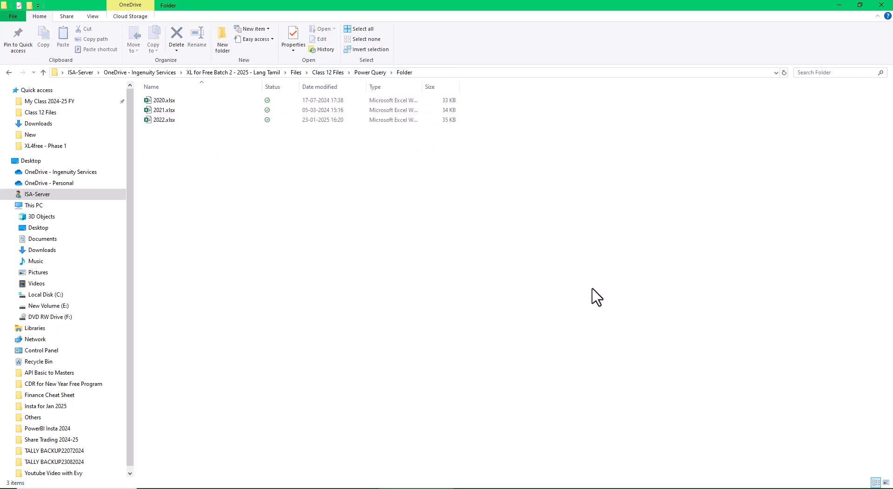
{"action": "left_click", "coordinate": [8, 72]}
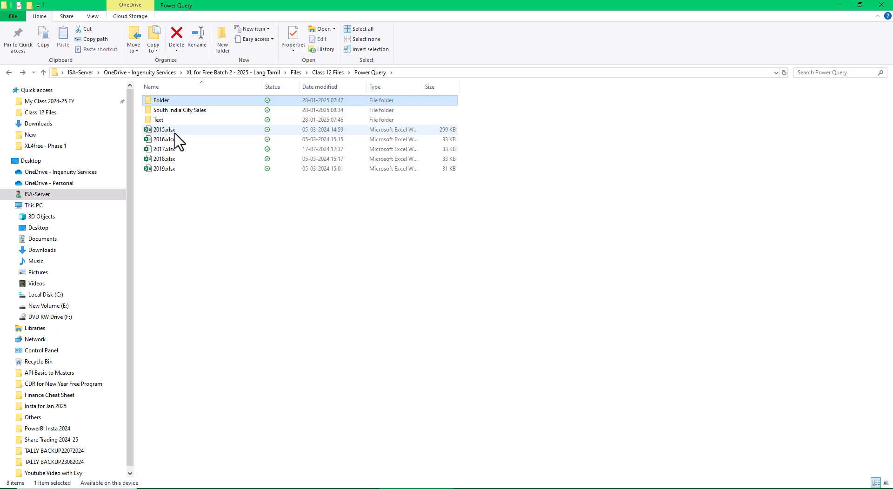
- Compare the yearly Excel workbooks in the Power Query folder with those in its subfolder named Folder
{"action": "double_click", "coordinate": [170, 101]}
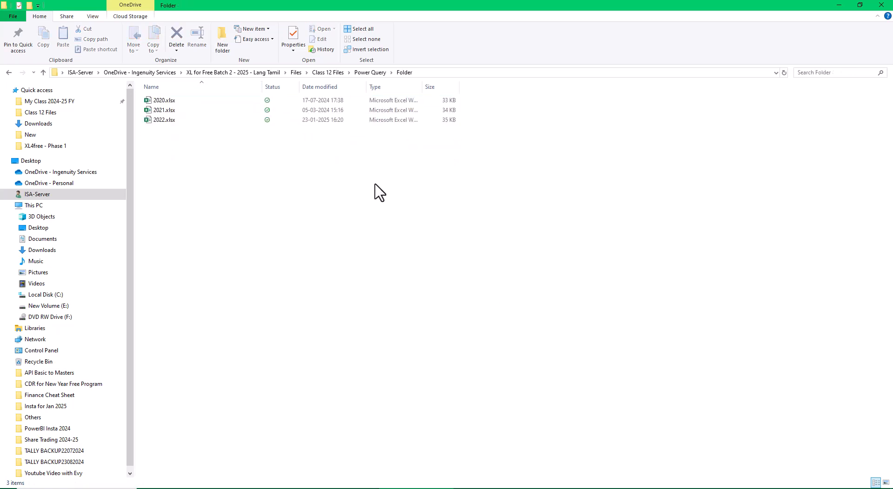
{"action": "left_click", "coordinate": [8, 73]}
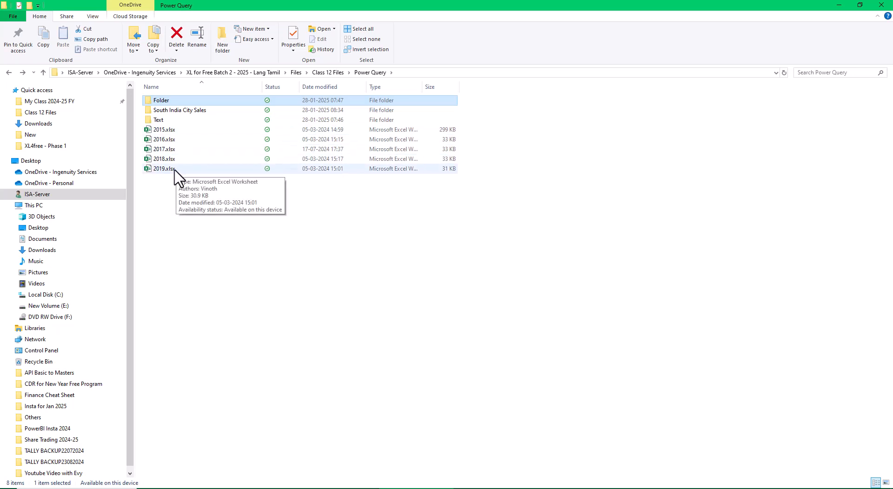
{"action": "double_click", "coordinate": [173, 101]}
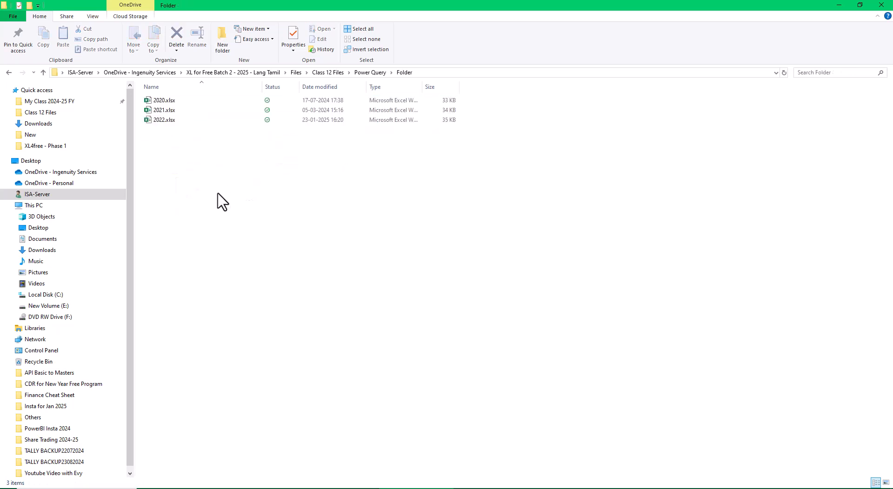
{"action": "left_click", "coordinate": [8, 73]}
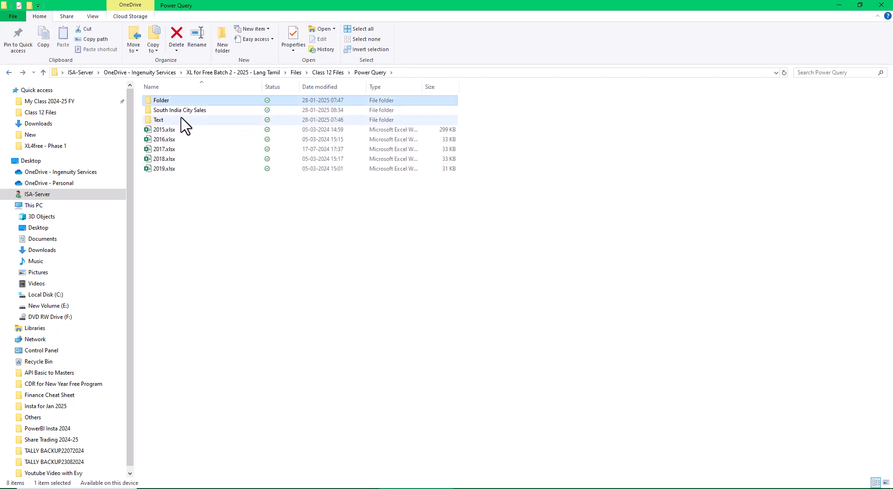
{"action": "left_click", "coordinate": [839, 5]}
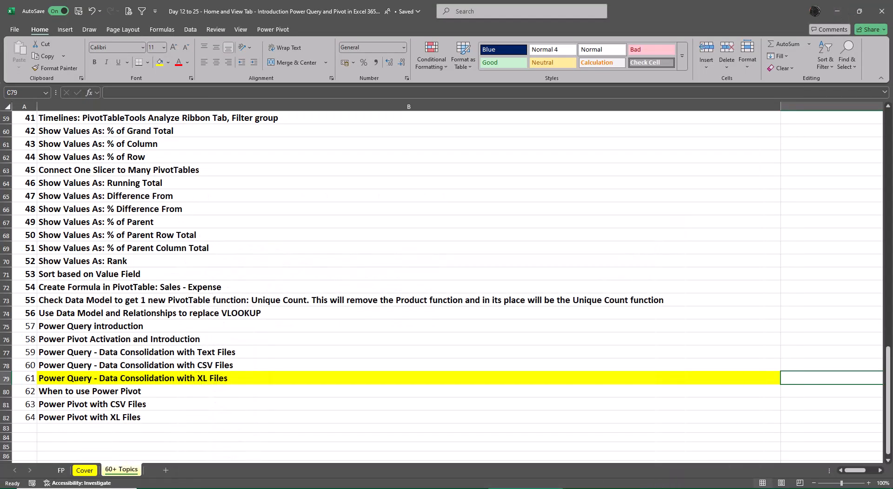
{"action": "left_click", "coordinate": [600, 488]}
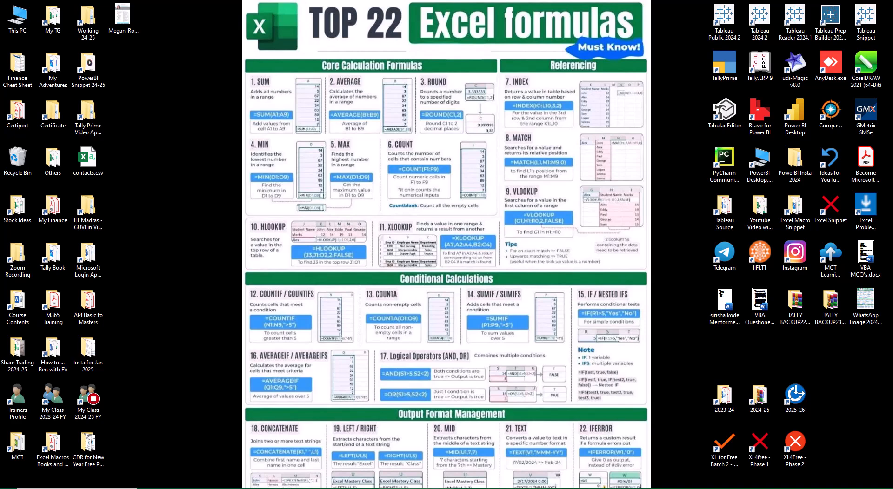
{"action": "left_click", "coordinate": [416, 488]}
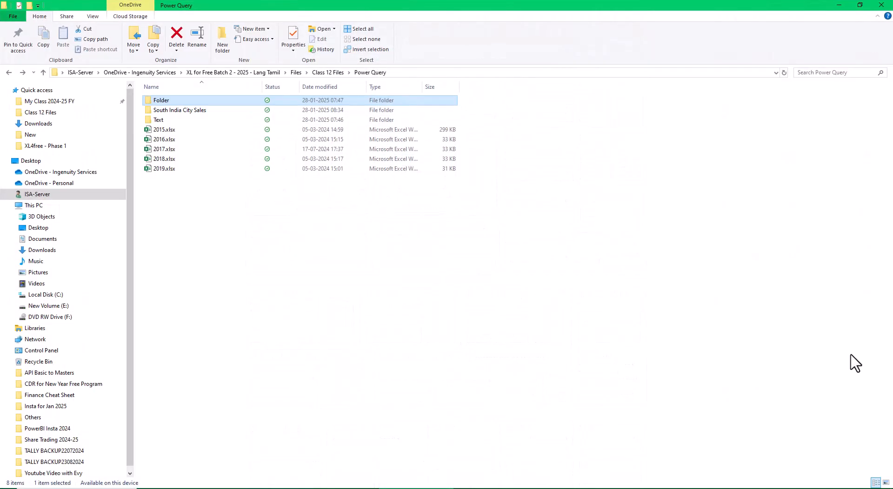
{"action": "double_click", "coordinate": [170, 101]}
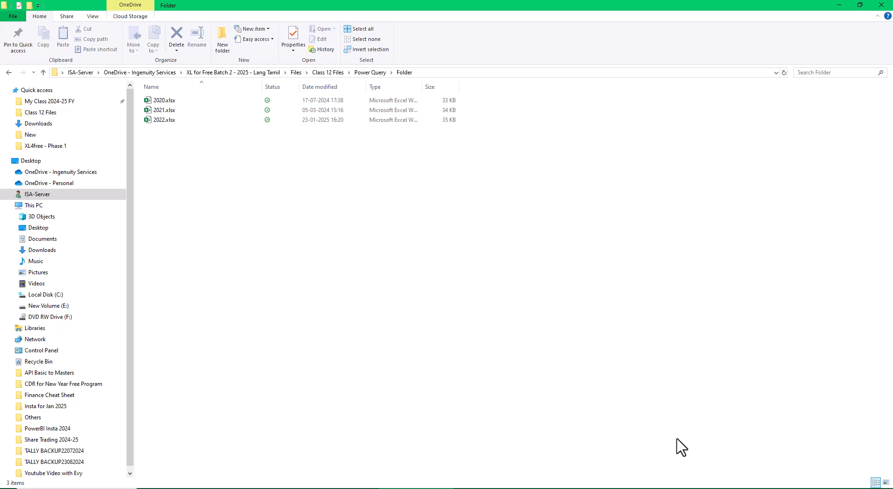
- Switch to Excel, create a blank workbook and get data from the Power Query subfolder named Folder
{"action": "left_click", "coordinate": [502, 488]}
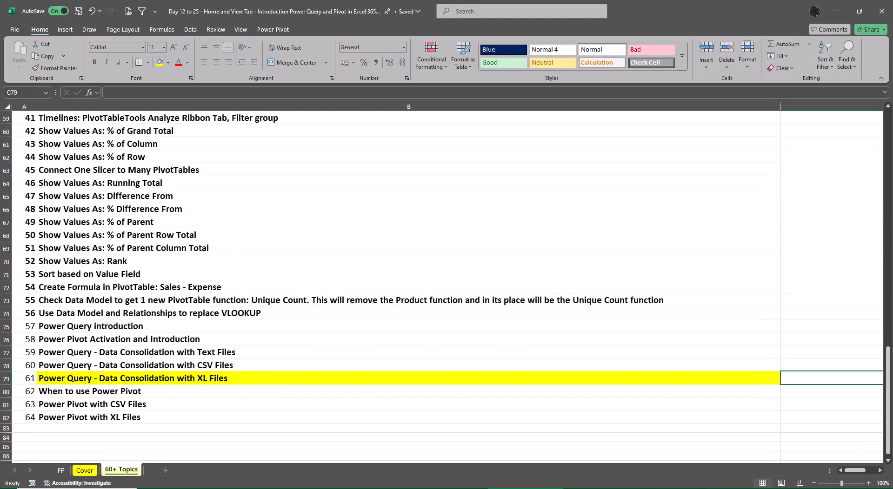
{"action": "key", "text": "ctrl+n"}
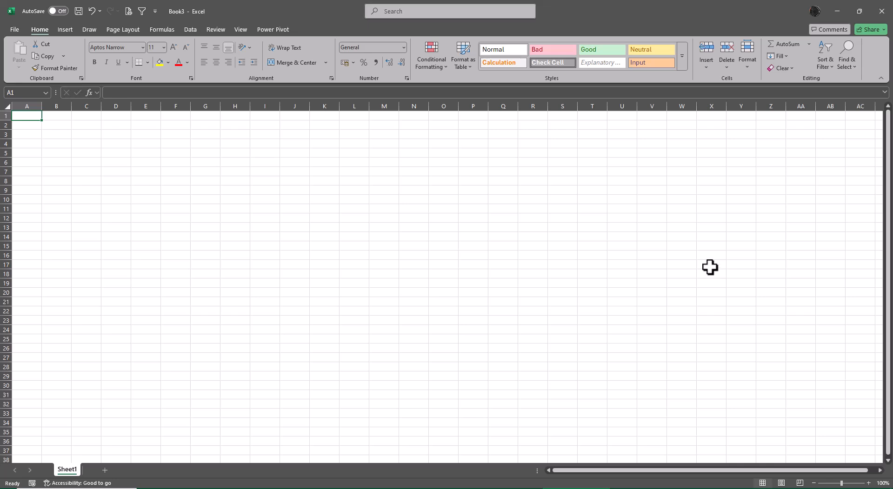
{"action": "left_click", "coordinate": [191, 27]}
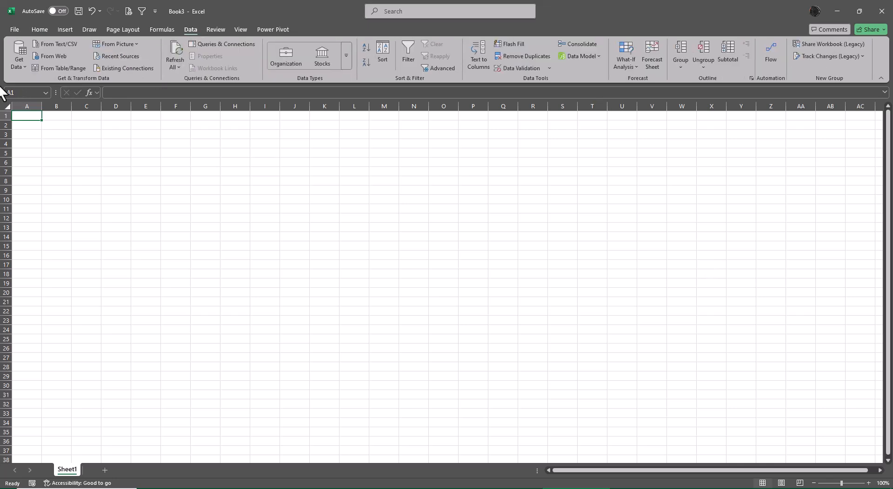
{"action": "left_click", "coordinate": [17, 59]}
{"action": "mouse_move", "coordinate": [23, 82]}
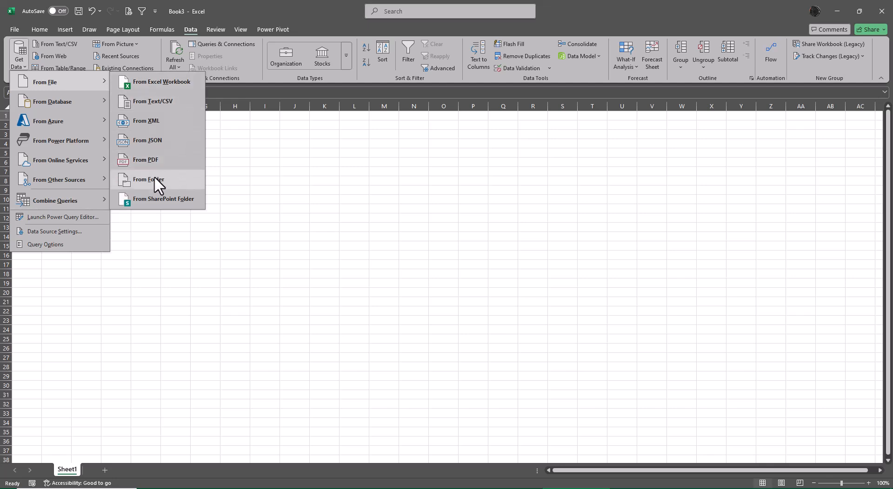
{"action": "left_click", "coordinate": [183, 180]}
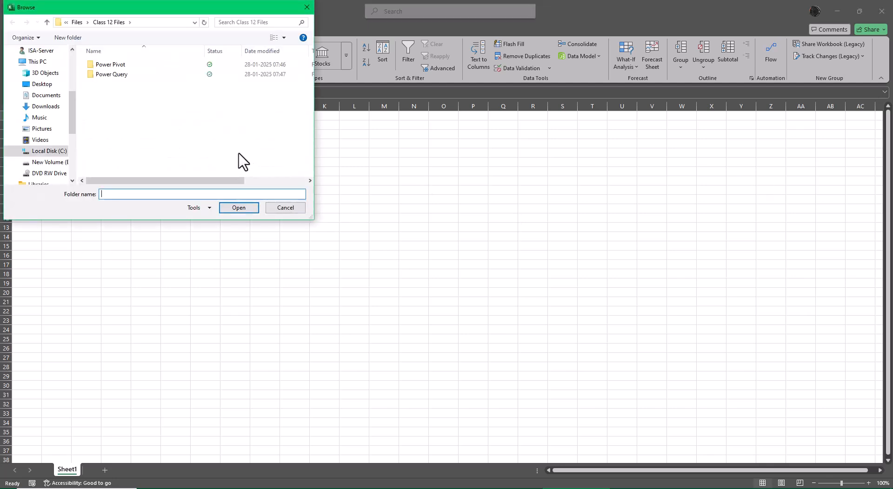
{"action": "left_click", "coordinate": [105, 74]}
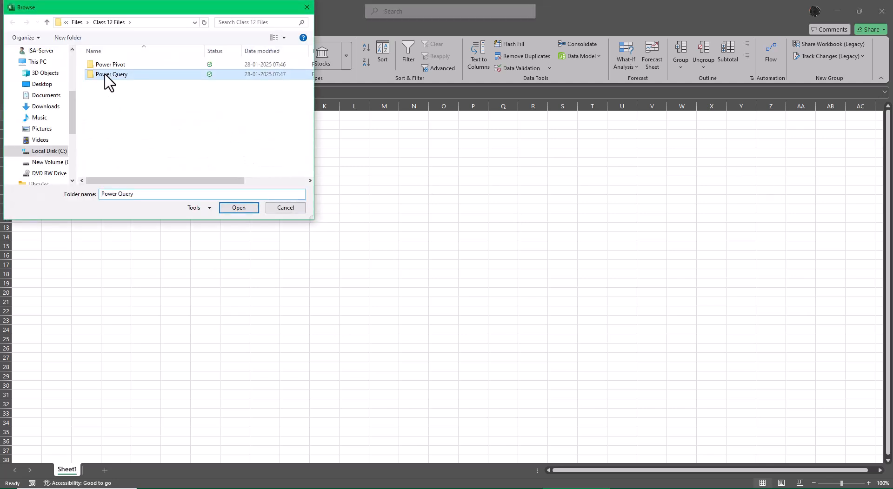
{"action": "double_click", "coordinate": [105, 76]}
{"action": "left_click", "coordinate": [105, 67]}
{"action": "left_click", "coordinate": [249, 208]}
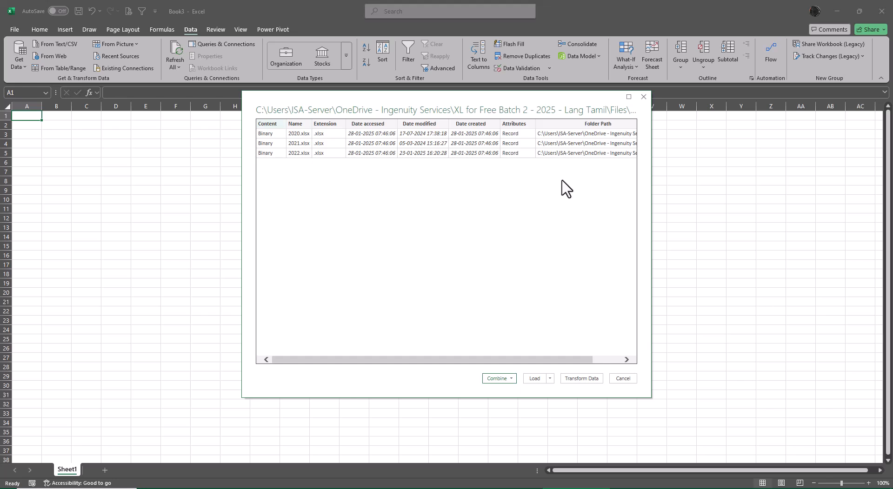
- Open the folder's file list for transformation in Power Query and remove every column except Content
{"action": "left_click_drag", "start_coordinate": [442, 99], "coordinate": [605, 50]}
{"action": "left_click", "coordinate": [744, 331]}
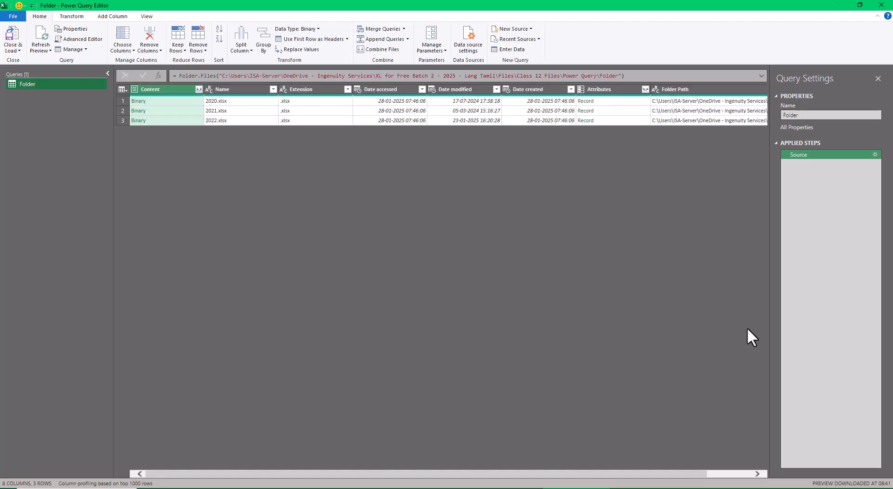
{"action": "right_click", "coordinate": [177, 88]}
{"action": "left_click", "coordinate": [207, 119]}
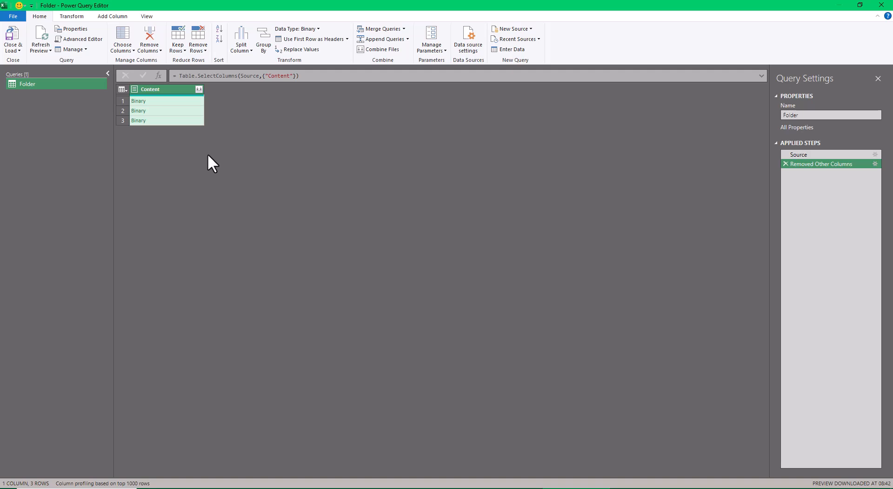
- Add a custom column named Custom with the formula Excel.Workbook([Content],true)
{"action": "left_click", "coordinate": [116, 17]}
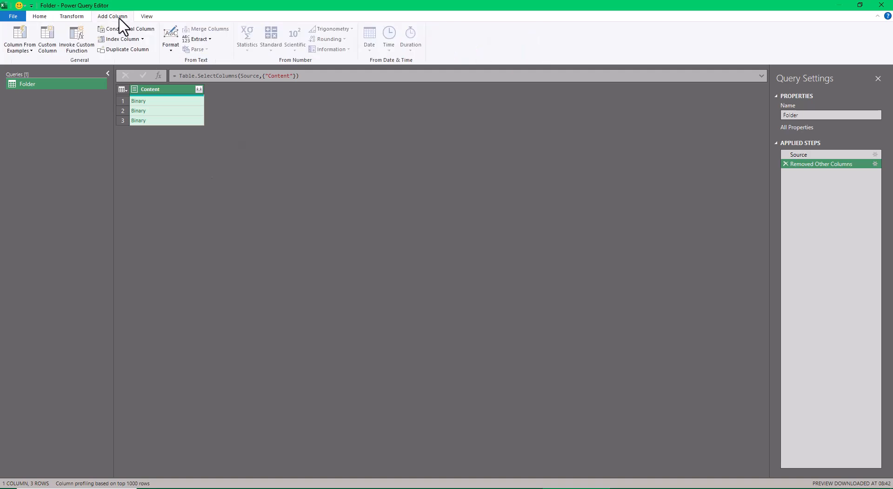
{"action": "left_click", "coordinate": [52, 47]}
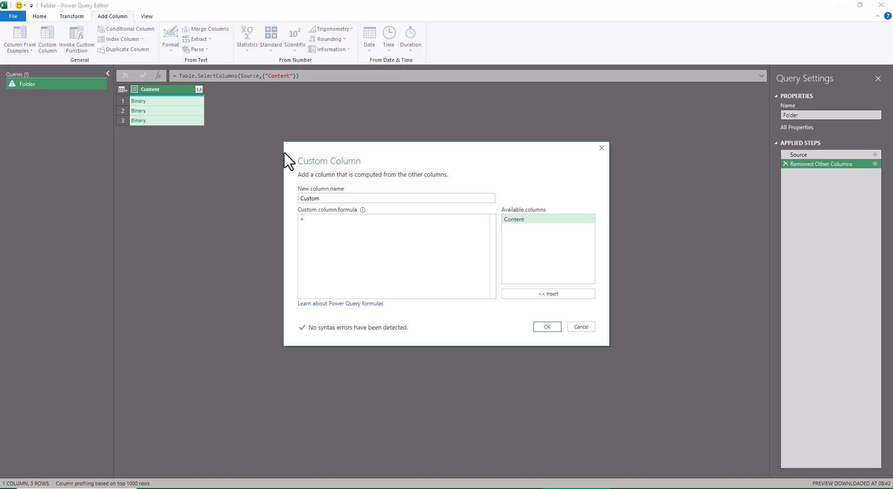
{"action": "key", "text": "Tab"}
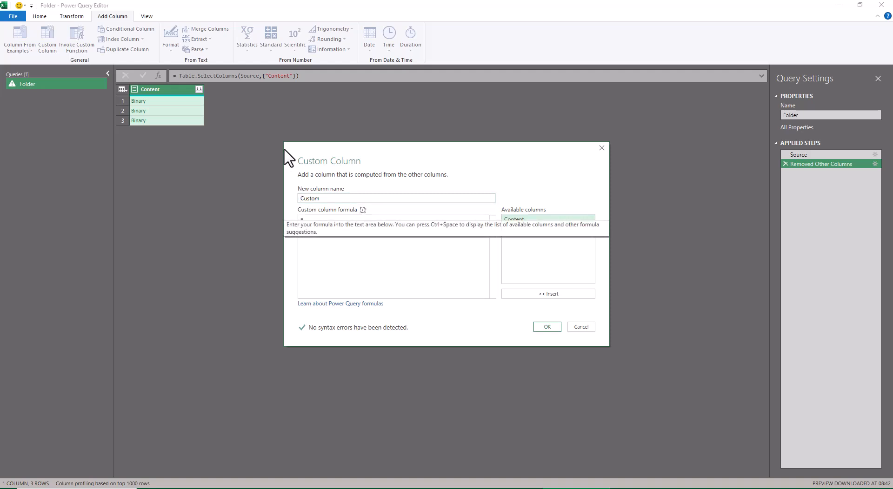
{"action": "left_click", "coordinate": [329, 226]}
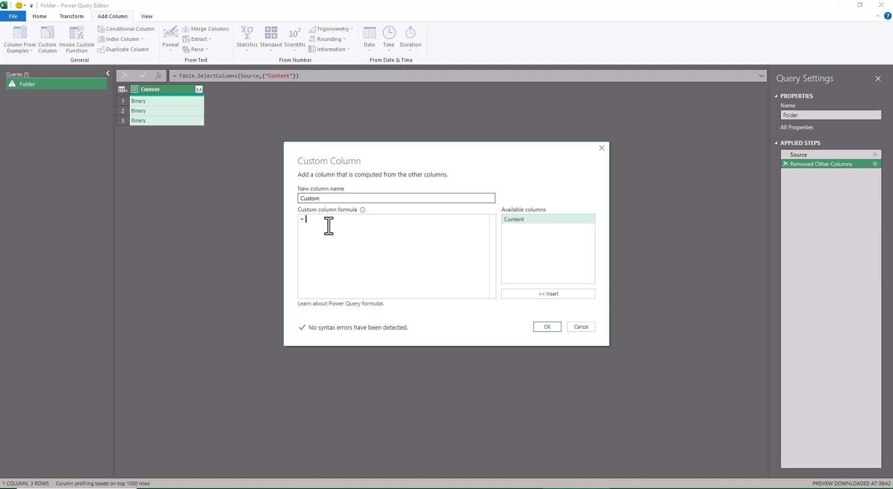
{"action": "type", "text": "Excel"}
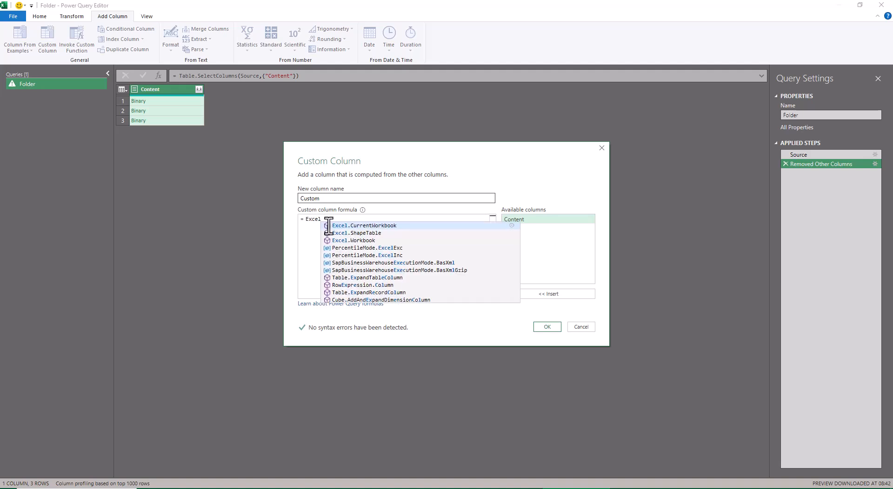
{"action": "key", "text": "Down"}
{"action": "key", "text": "Down"}
{"action": "key", "text": "Tab"}
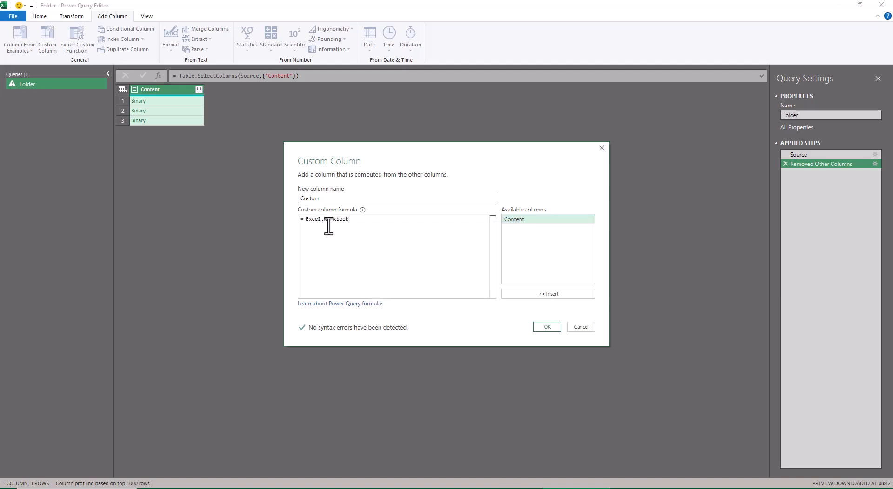
{"action": "type", "text": "("}
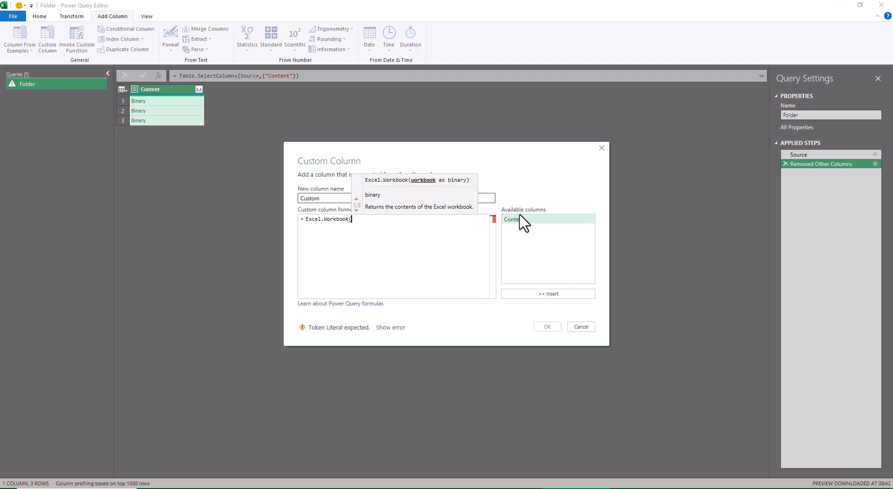
{"action": "double_click", "coordinate": [520, 221]}
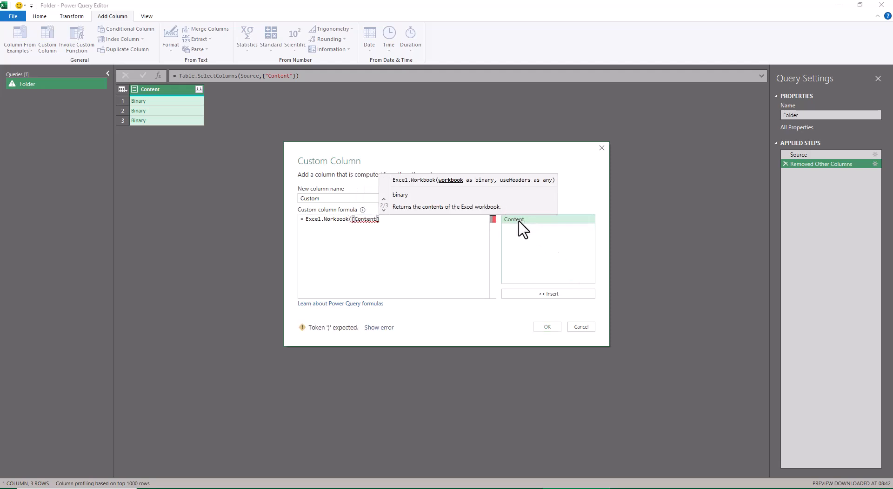
{"action": "type", "text": ","}
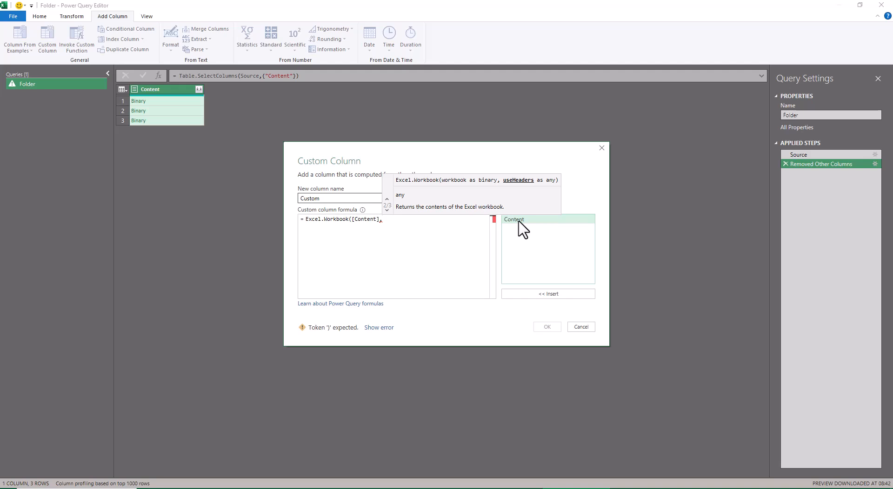
{"action": "type", "text": "true)"}
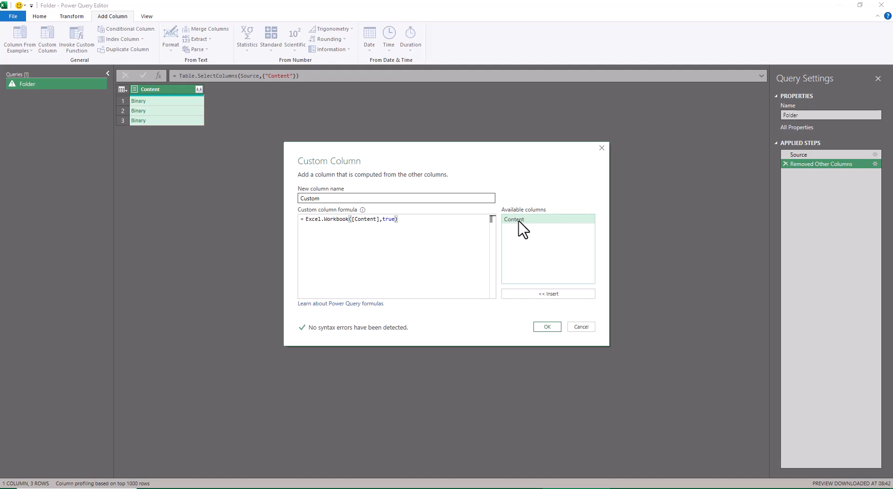
{"action": "left_click", "coordinate": [548, 327]}
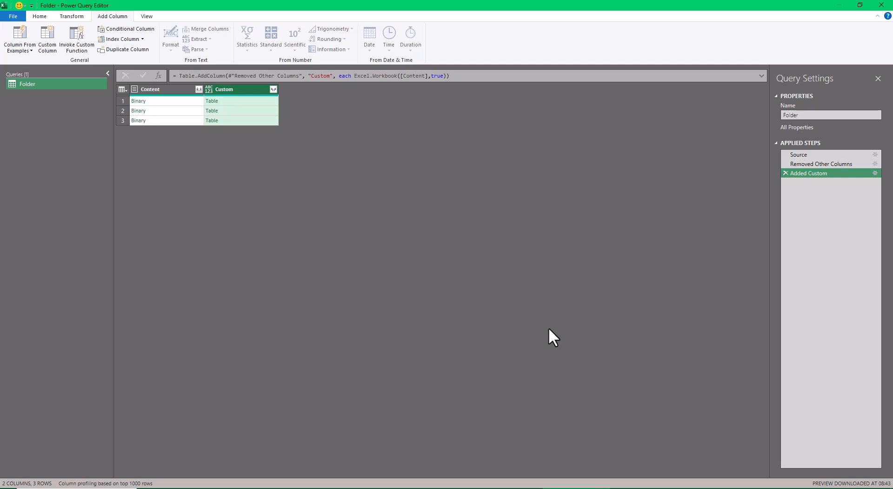
- Expand all fields of the Custom column without using the original column name as prefix
{"action": "left_click", "coordinate": [273, 89]}
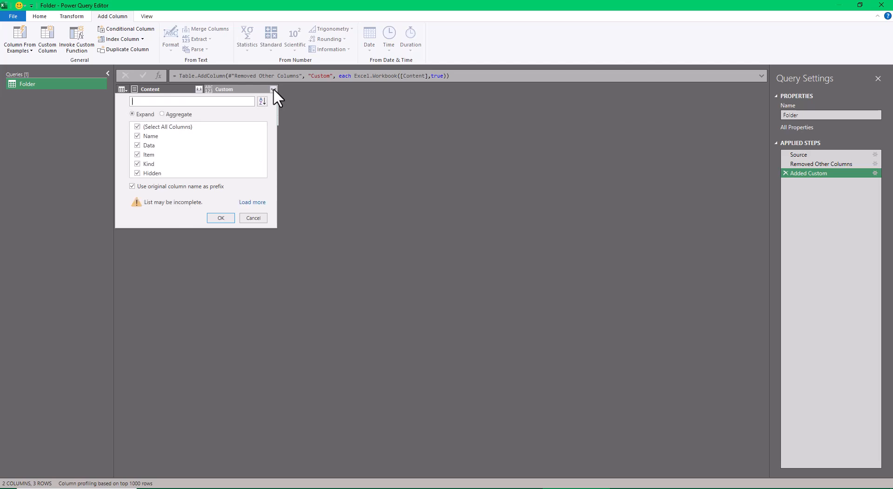
{"action": "left_click", "coordinate": [253, 202]}
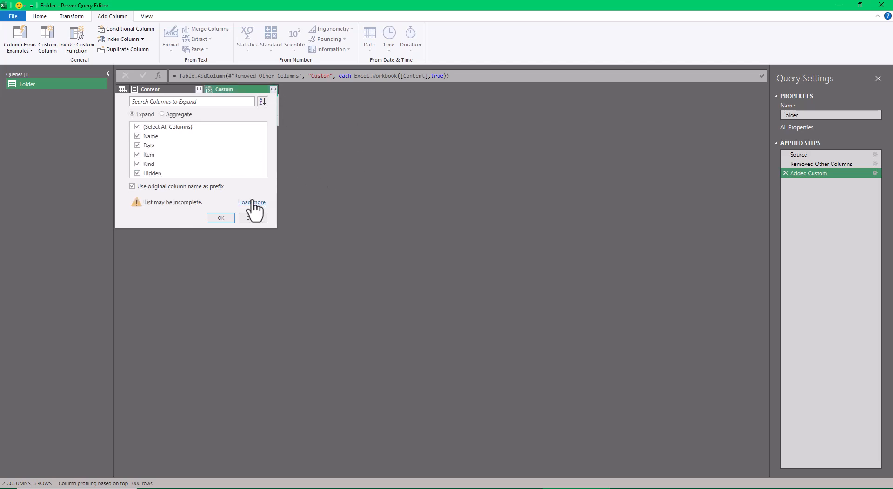
{"action": "left_click", "coordinate": [132, 186]}
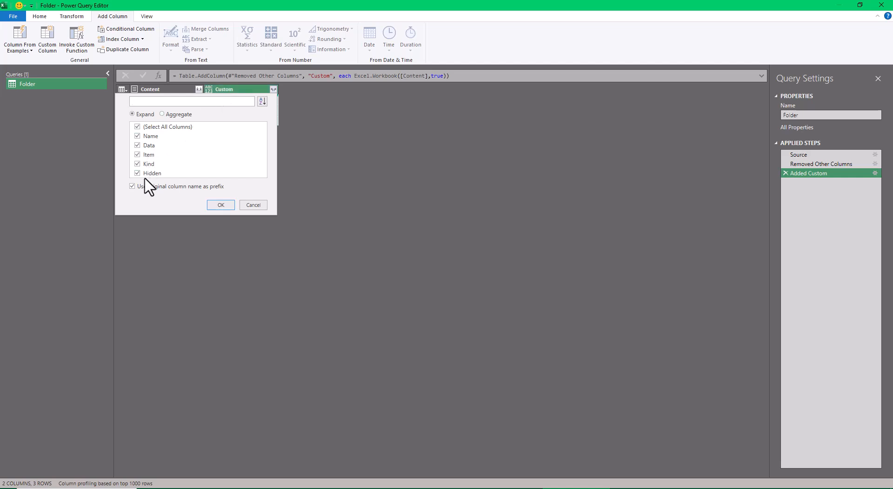
{"action": "left_click", "coordinate": [133, 186]}
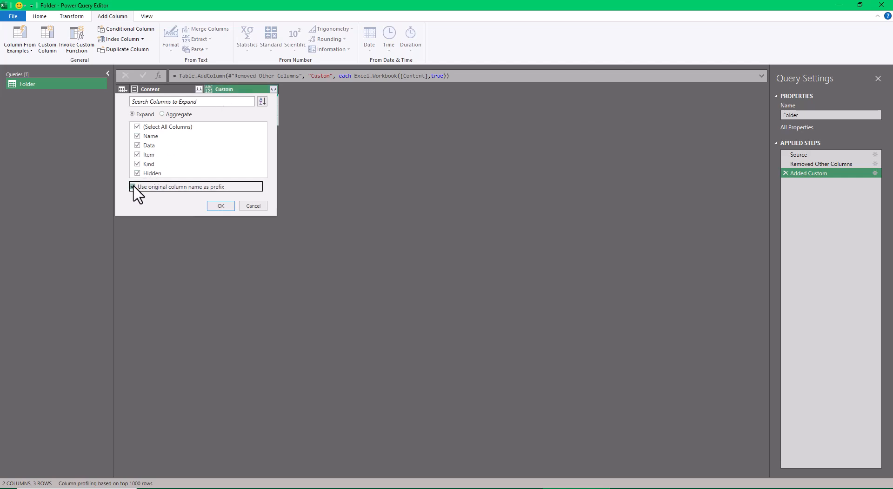
{"action": "left_click", "coordinate": [215, 205]}
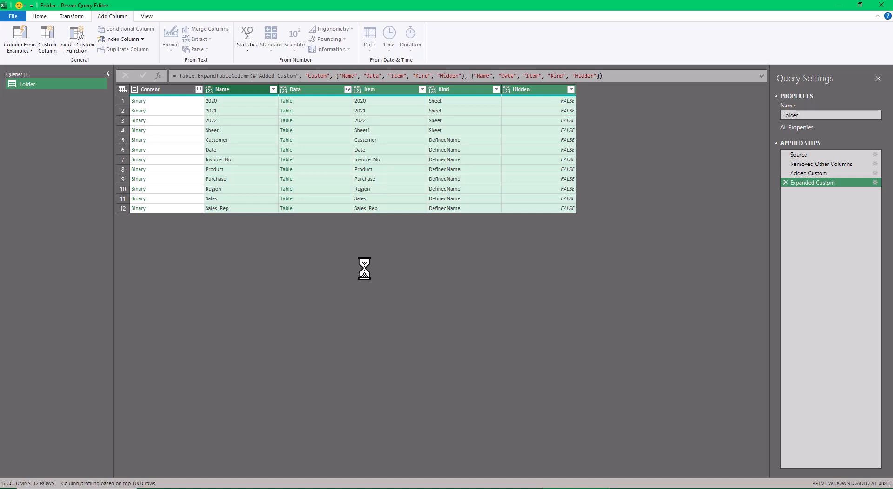
- Filter the Kind column to exclude DefinedName rows and keep only Sheet rows
{"action": "left_click", "coordinate": [496, 89]}
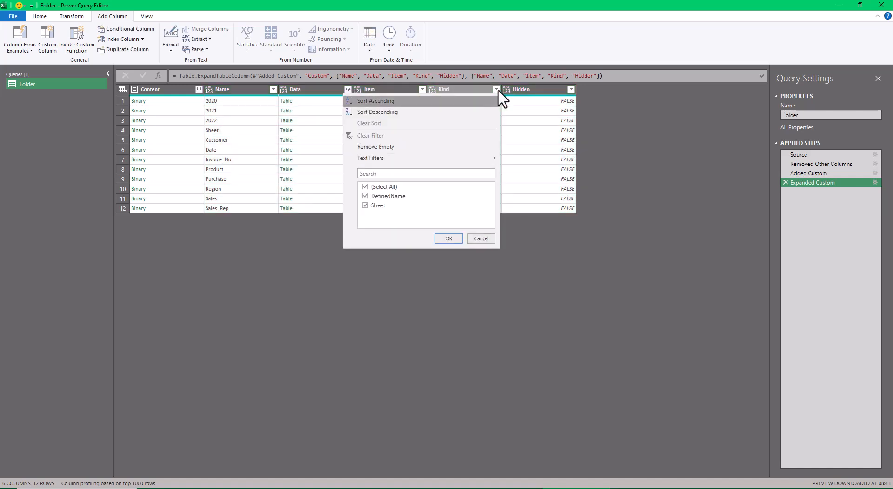
{"action": "left_click", "coordinate": [365, 196]}
{"action": "left_click", "coordinate": [447, 238]}
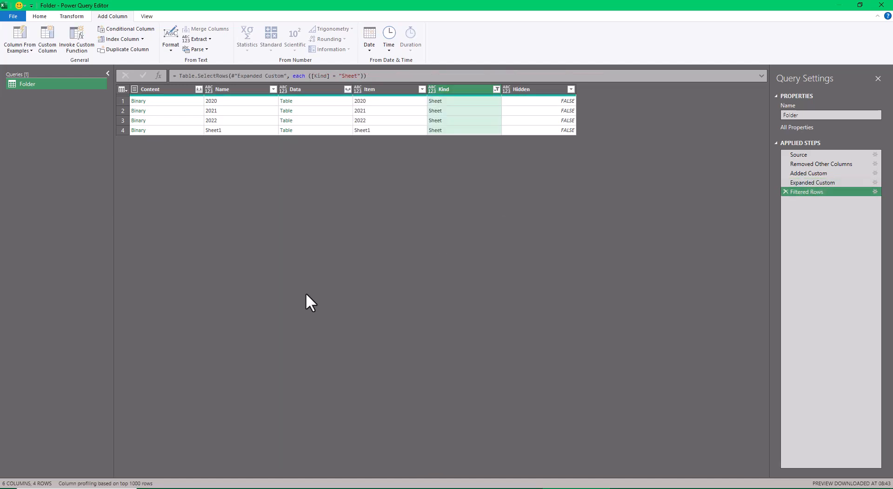
- Filter the Item column to exclude Sheet1, keeping the 2020, 2021 and 2022 sheets
{"action": "left_click", "coordinate": [496, 89]}
{"action": "left_click", "coordinate": [480, 239]}
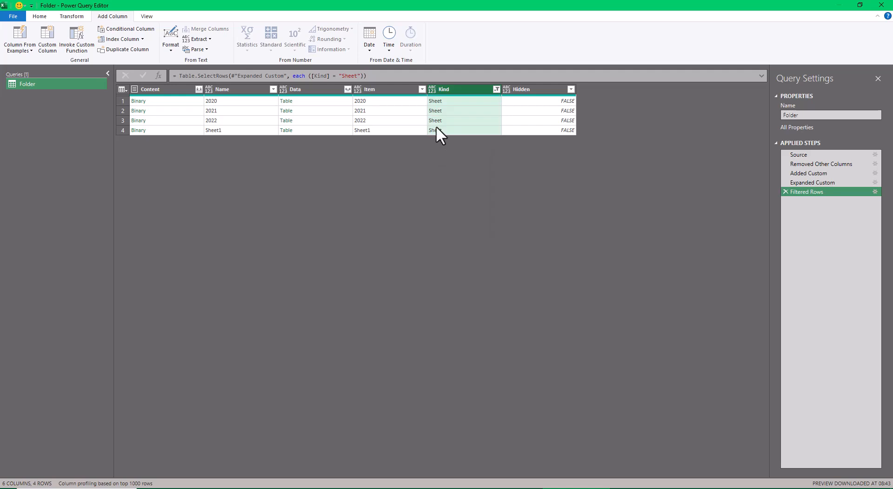
{"action": "left_click", "coordinate": [421, 89]}
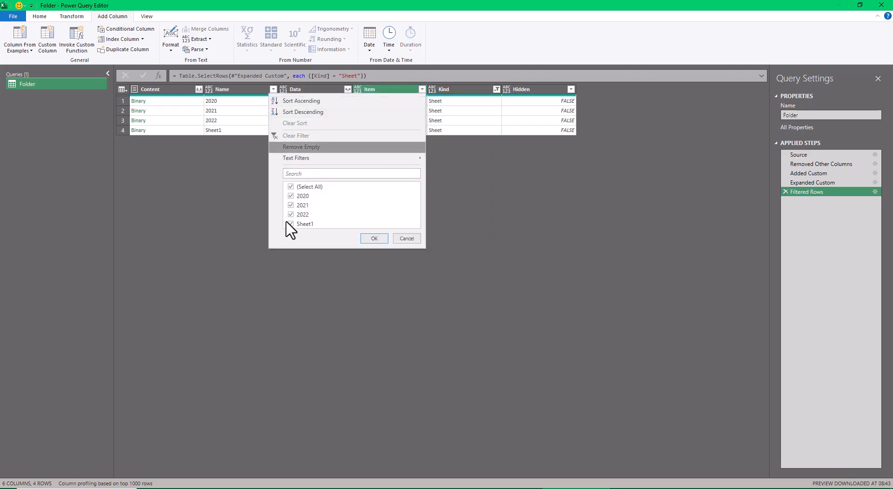
{"action": "left_click", "coordinate": [290, 224]}
{"action": "left_click", "coordinate": [374, 238]}
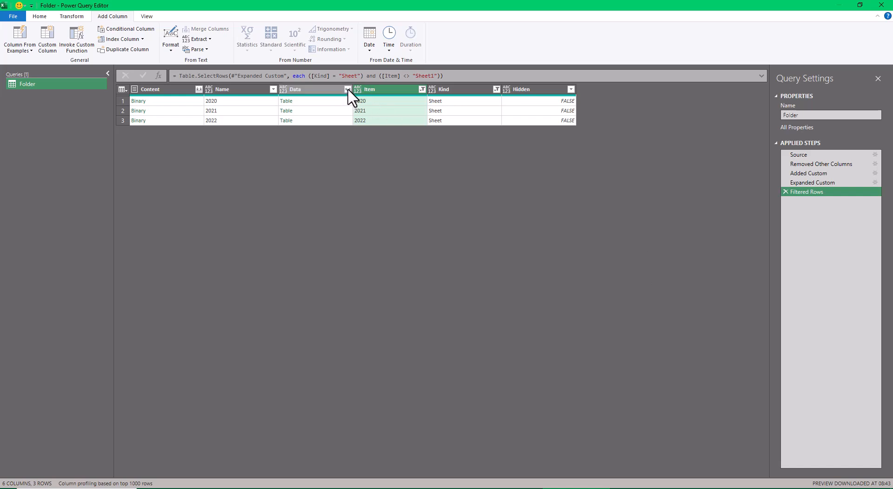
- Remove every column except Data from the Folder query
{"action": "left_click", "coordinate": [39, 17]}
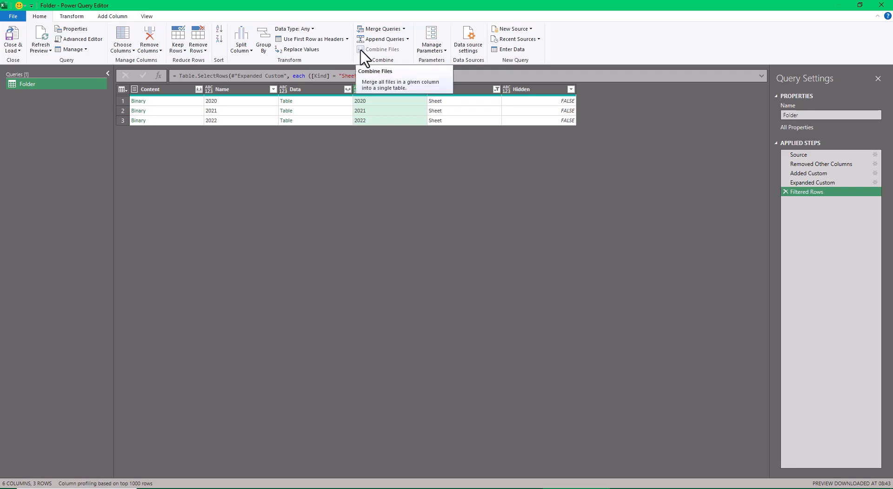
{"action": "left_click", "coordinate": [326, 91]}
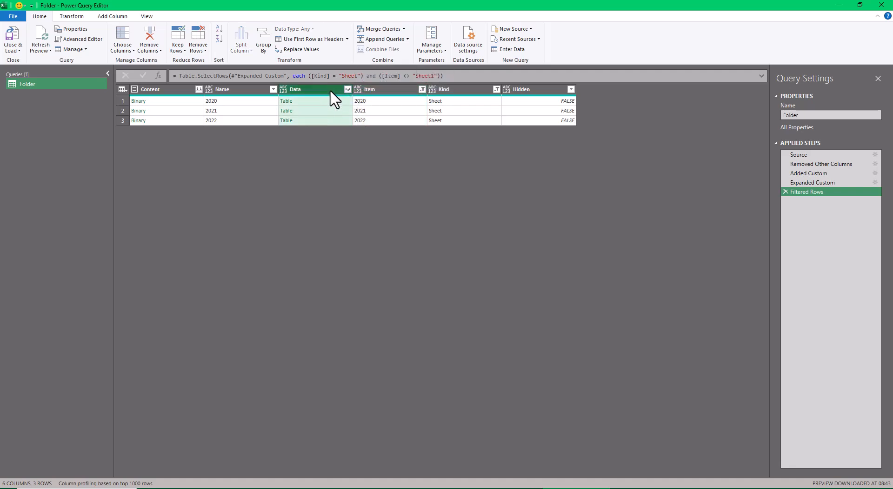
{"action": "right_click", "coordinate": [330, 90]}
{"action": "left_click", "coordinate": [347, 119]}
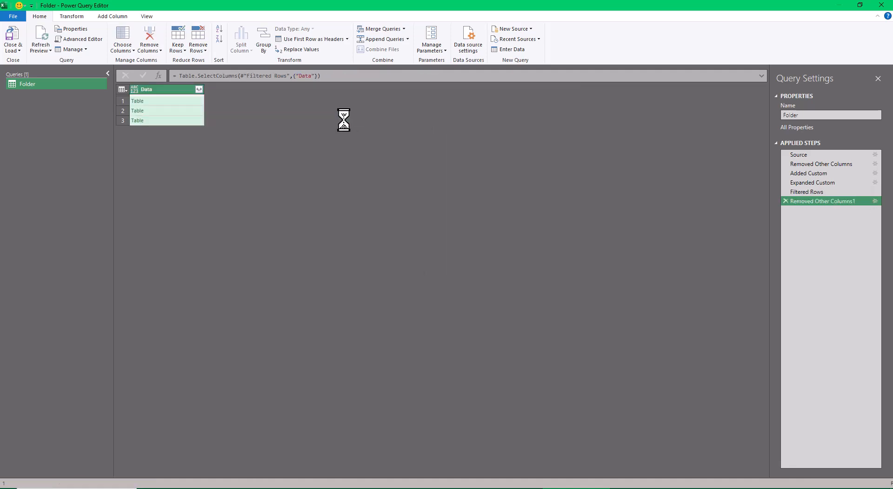
- Load the complete field list of the Data column and expand all fields except Column9, without the original column name as prefix
{"action": "left_click", "coordinate": [199, 89]}
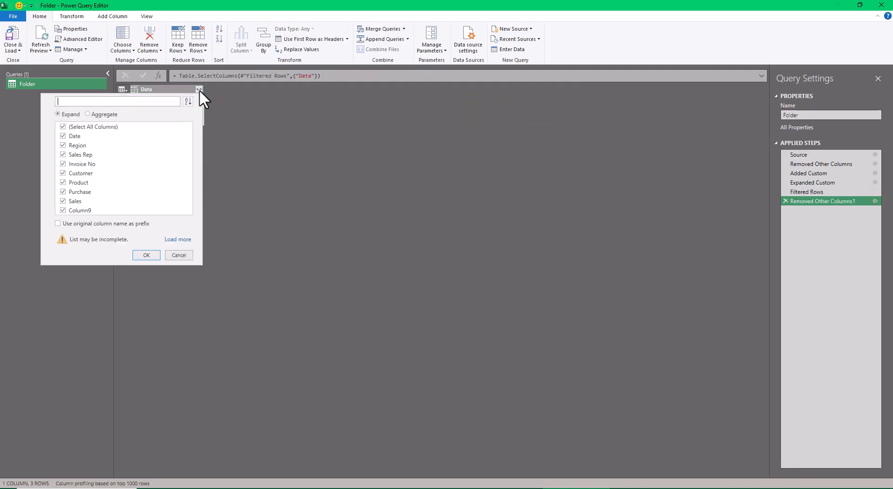
{"action": "left_click", "coordinate": [179, 239]}
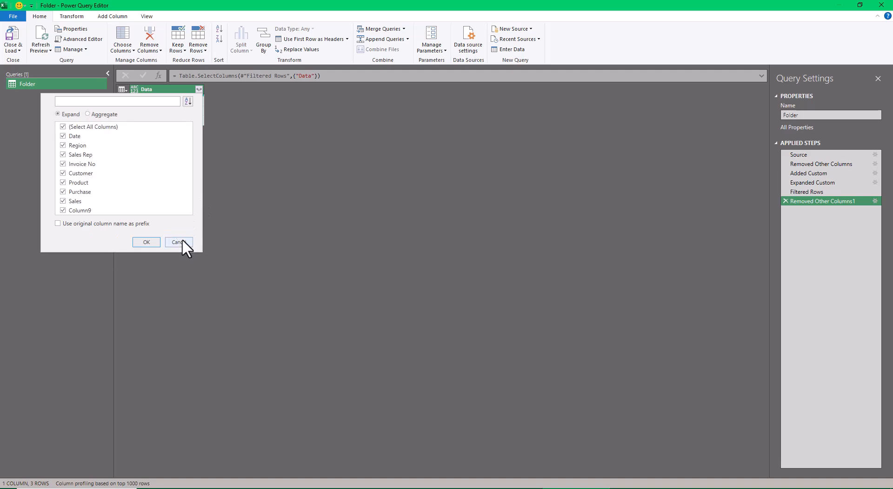
{"action": "left_click", "coordinate": [63, 210]}
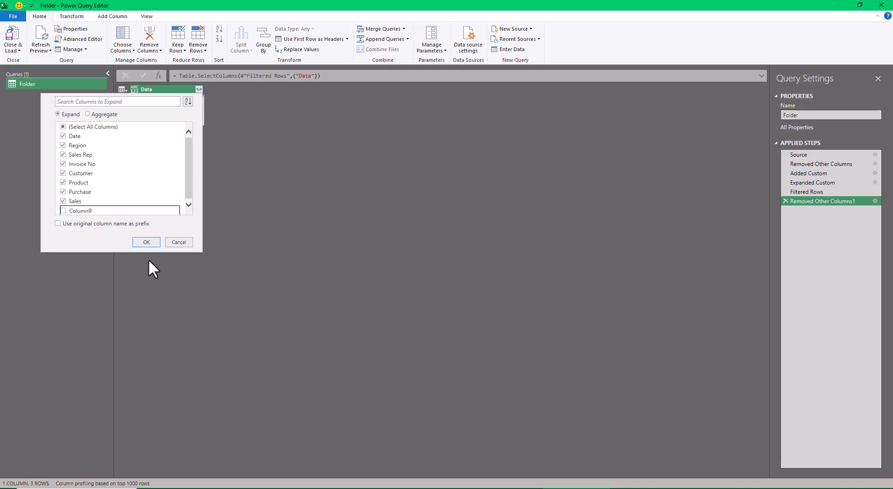
{"action": "left_click", "coordinate": [143, 242]}
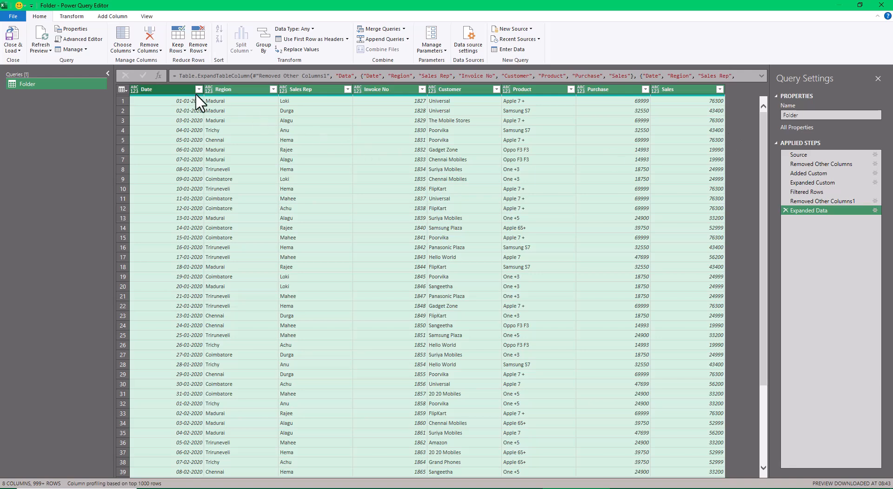
- Select all columns from Date to Sales and detect their data types automatically
{"action": "left_click", "coordinate": [174, 88]}
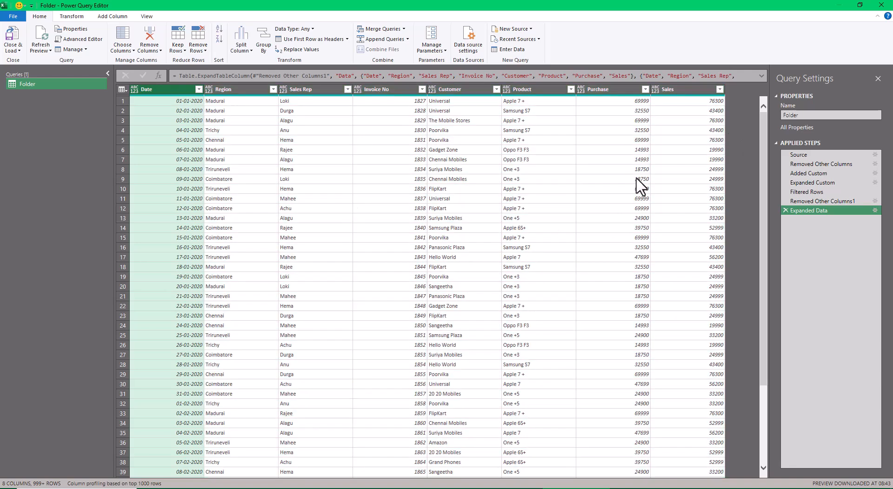
{"action": "left_click", "coordinate": [669, 91], "text": "shift"}
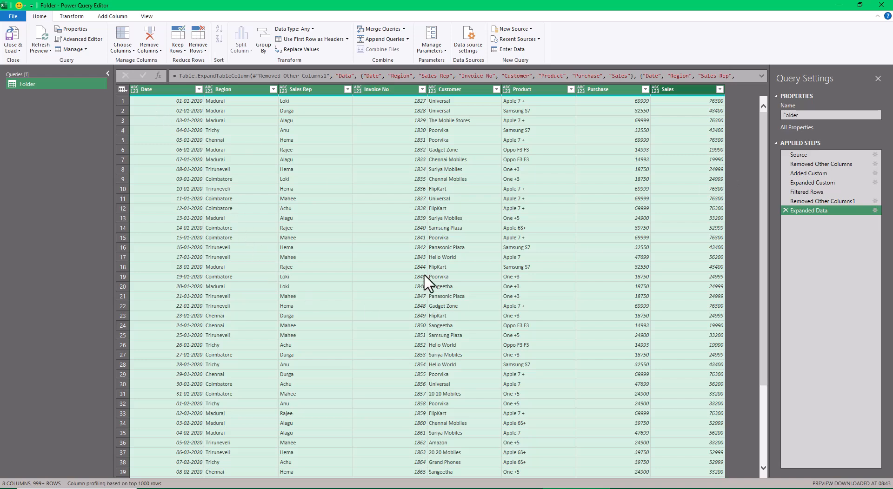
{"action": "left_click", "coordinate": [135, 89]}
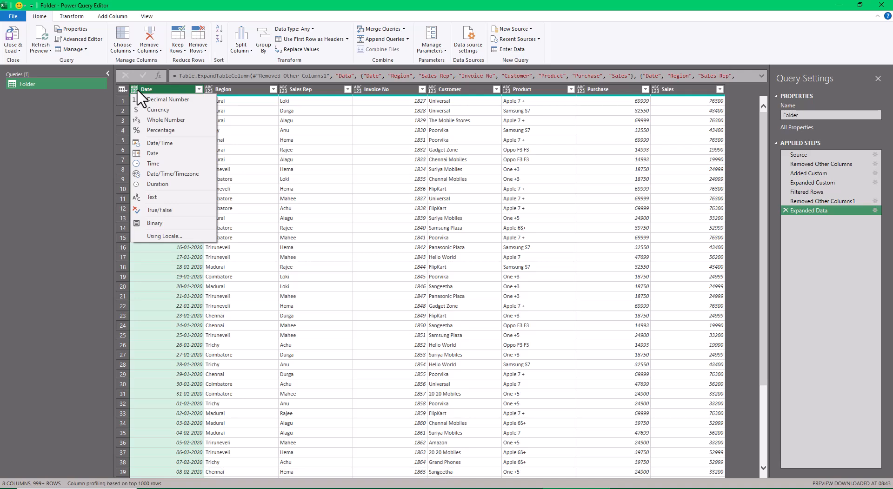
{"action": "left_click", "coordinate": [699, 91], "text": "shift"}
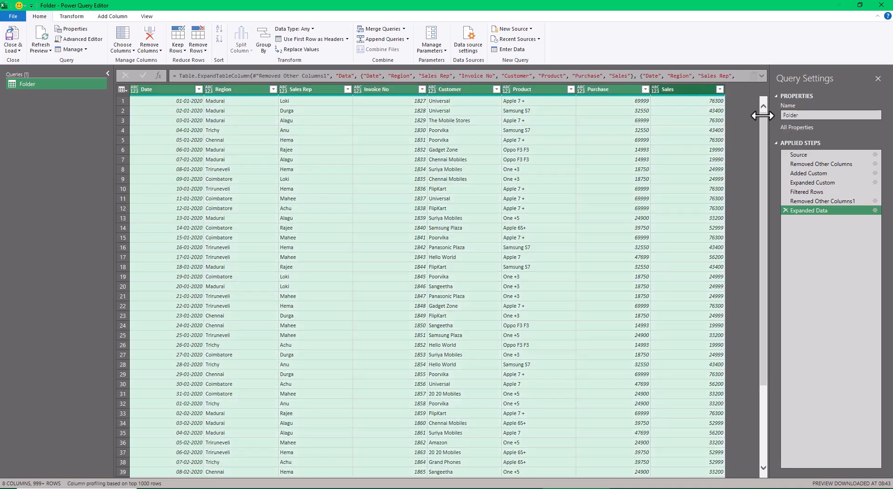
{"action": "left_click", "coordinate": [72, 17]}
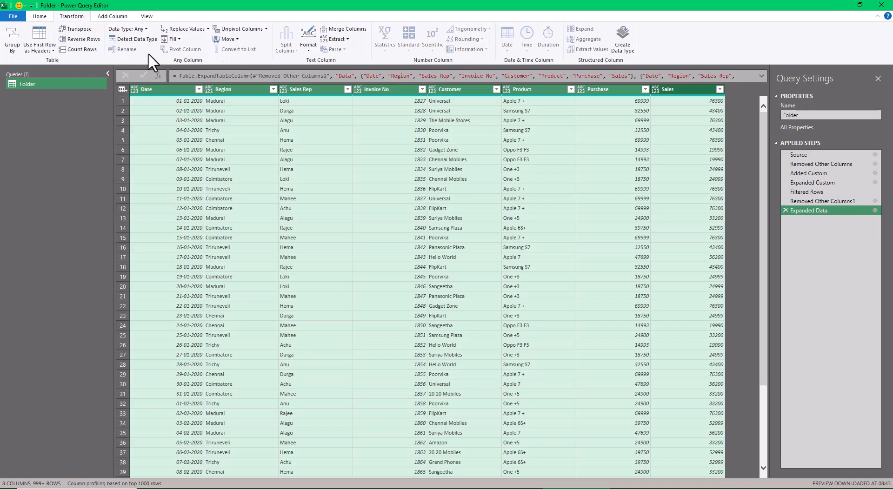
{"action": "left_click", "coordinate": [138, 42]}
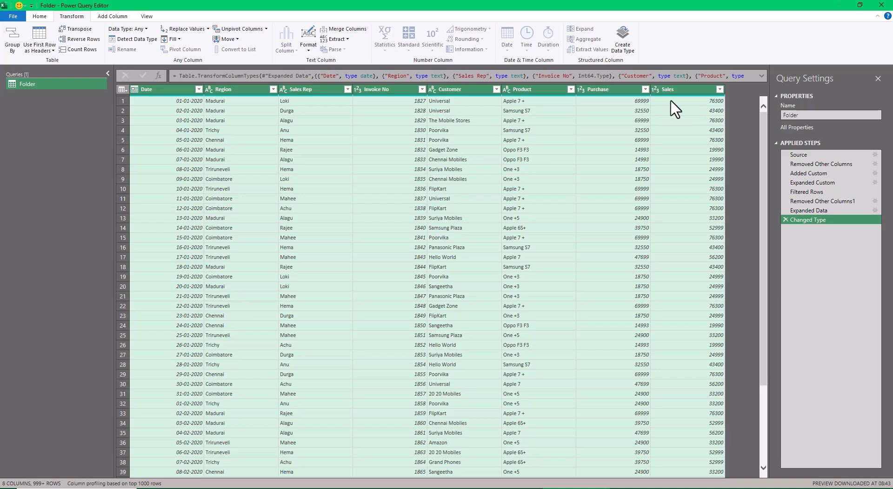
- Close the query editor and load the Folder query into the workbook as a table
{"action": "left_click", "coordinate": [45, 16]}
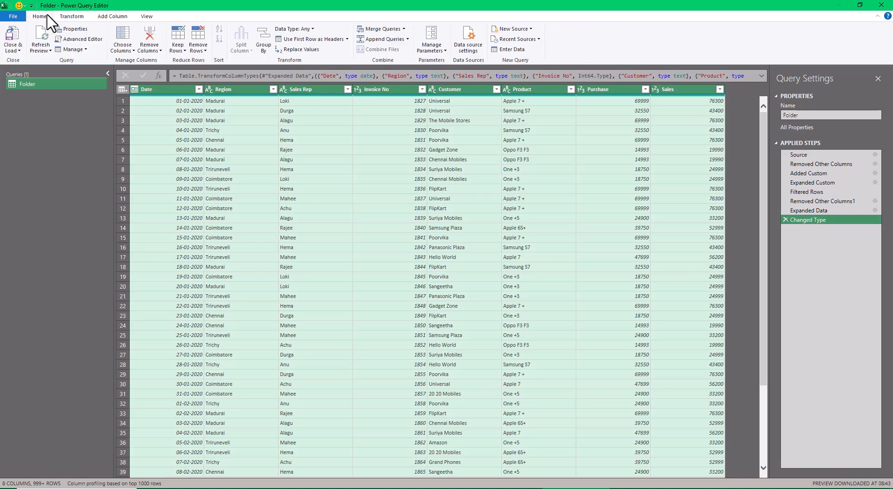
{"action": "left_click", "coordinate": [14, 48]}
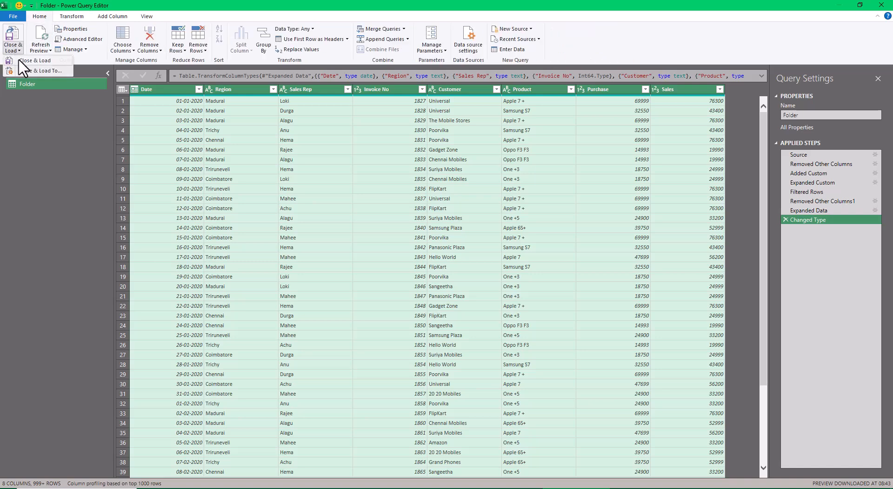
{"action": "left_click", "coordinate": [34, 60]}
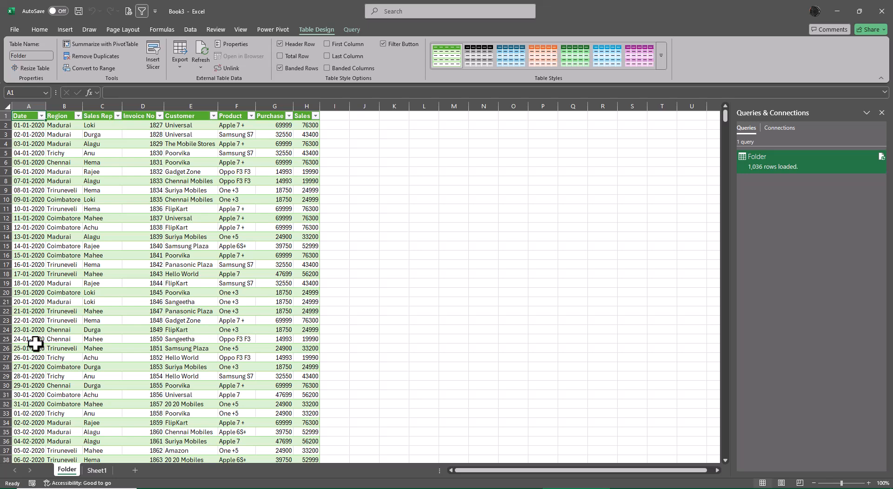
- Look through the loaded Folder table from its first to its last row to check the consolidated dates and invoices
{"action": "scroll", "coordinate": [99, 393], "scroll_direction": "down", "scroll_amount": 15}
{"action": "scroll", "coordinate": [131, 386], "scroll_direction": "down", "scroll_amount": 20}
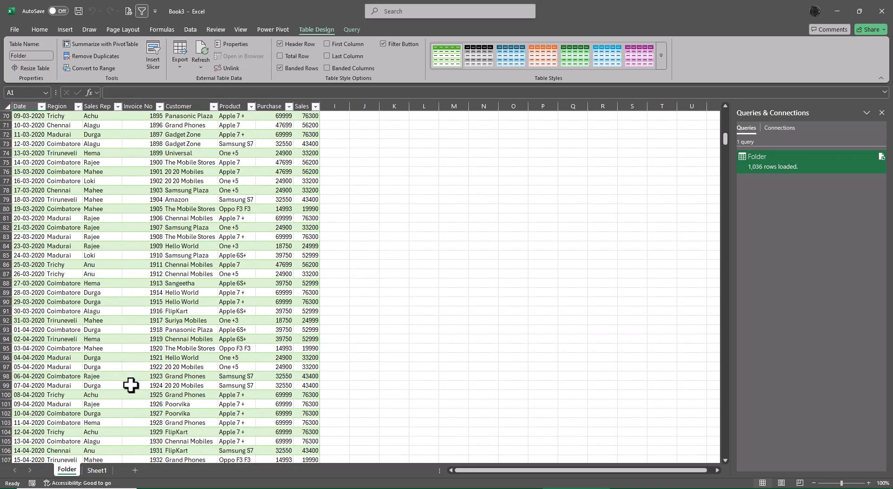
{"action": "scroll", "coordinate": [133, 364], "scroll_direction": "down", "scroll_amount": 14}
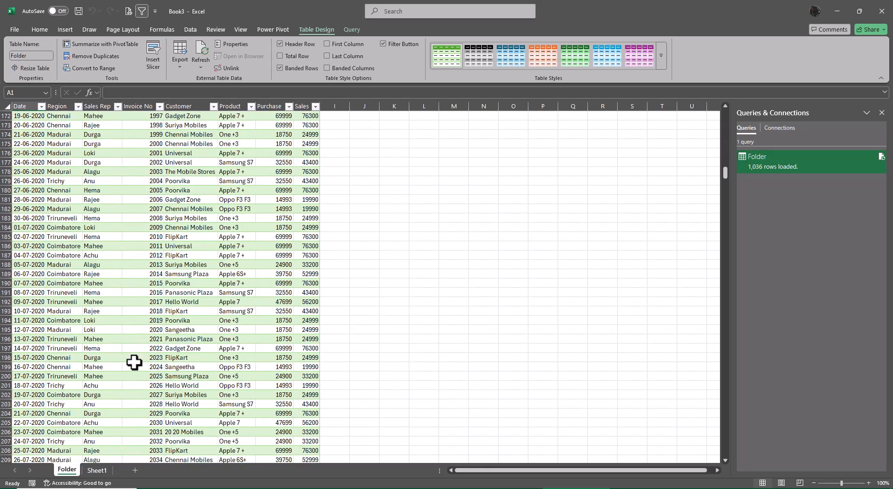
{"action": "left_click", "coordinate": [134, 357]}
{"action": "key", "text": "ctrl+Down"}
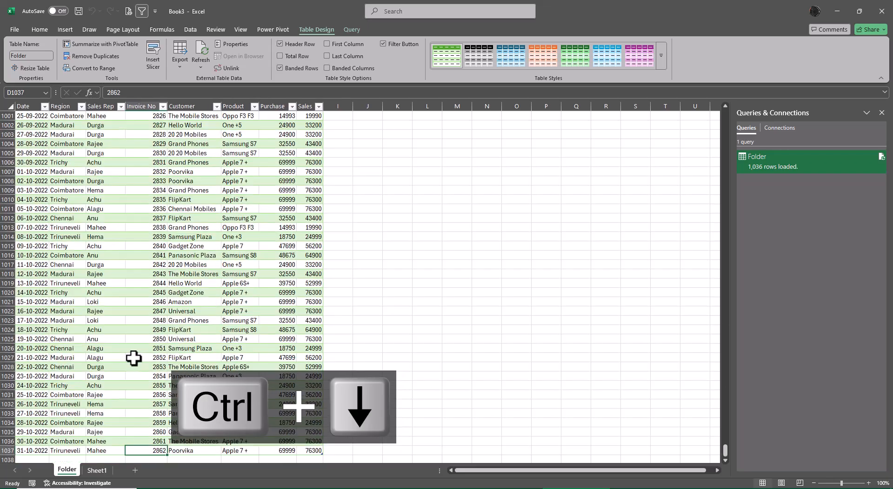
{"action": "key", "text": "ctrl+Up"}
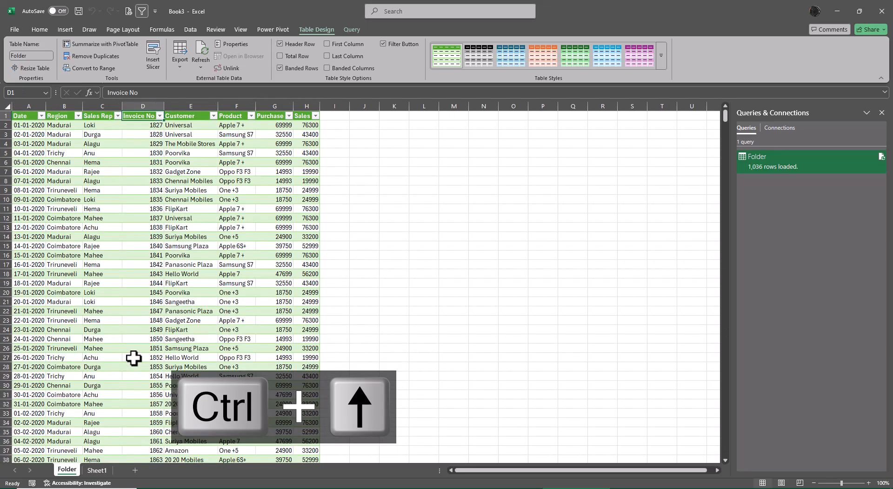
{"action": "key", "text": "ctrl+Down"}
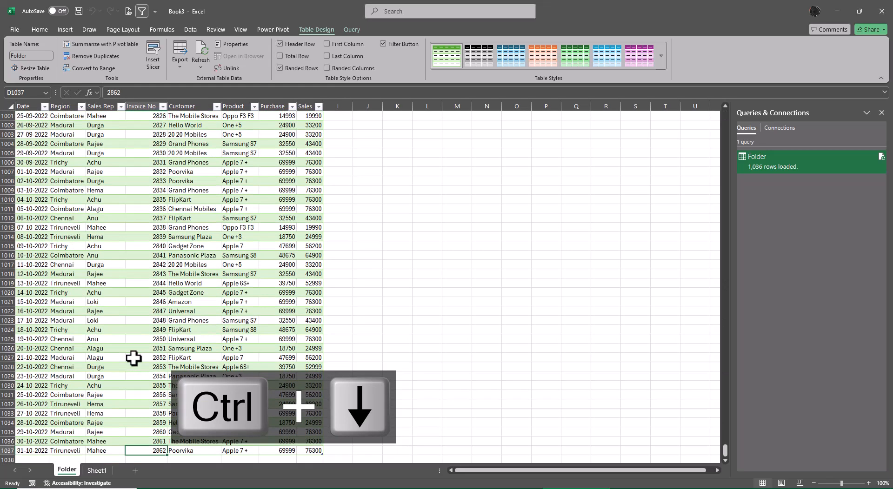
{"action": "key", "text": "ctrl+Up"}
{"action": "key", "text": "ctrl+Down"}
{"action": "key", "text": "ctrl+Up"}
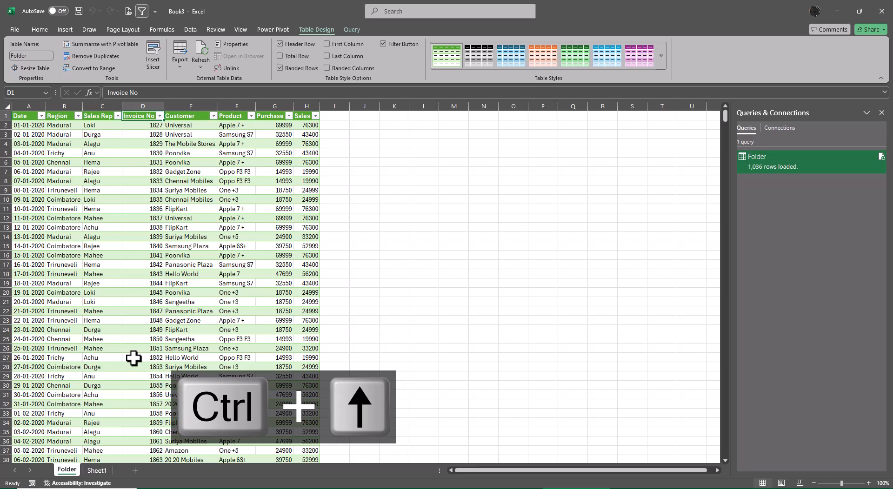
{"action": "key", "text": "ctrl+Down"}
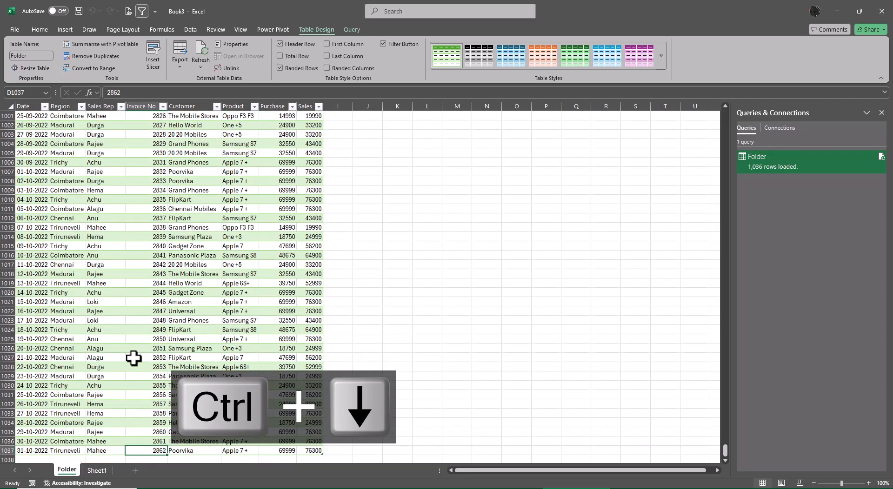
{"action": "key", "text": "ctrl+Up"}
- Insert a PivotTable based on the Folder table on a new worksheet
{"action": "key", "text": "Left"}
{"action": "key", "text": "Left"}
{"action": "key", "text": "Left"}
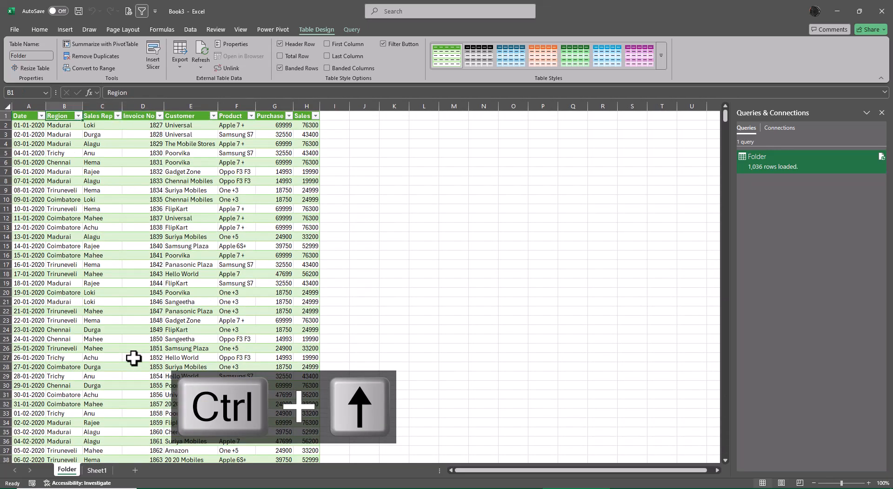
{"action": "key", "text": "alt+n"}
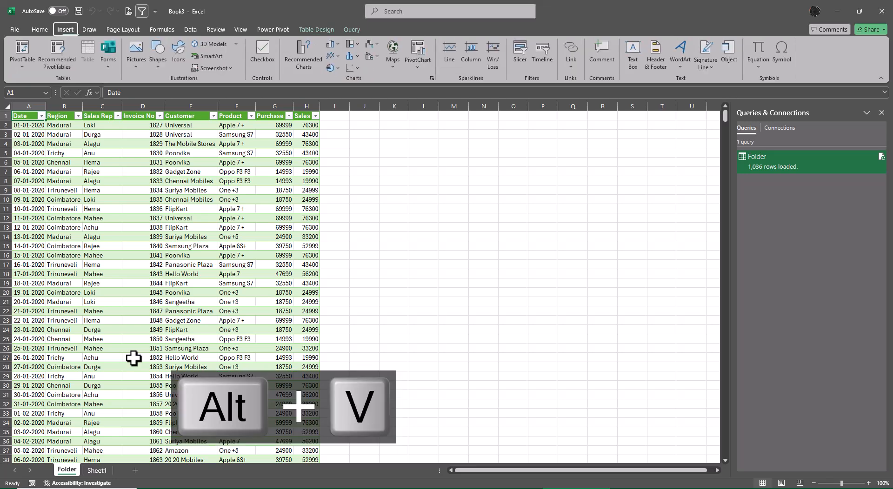
{"action": "key", "text": "v"}
{"action": "key", "text": "t"}
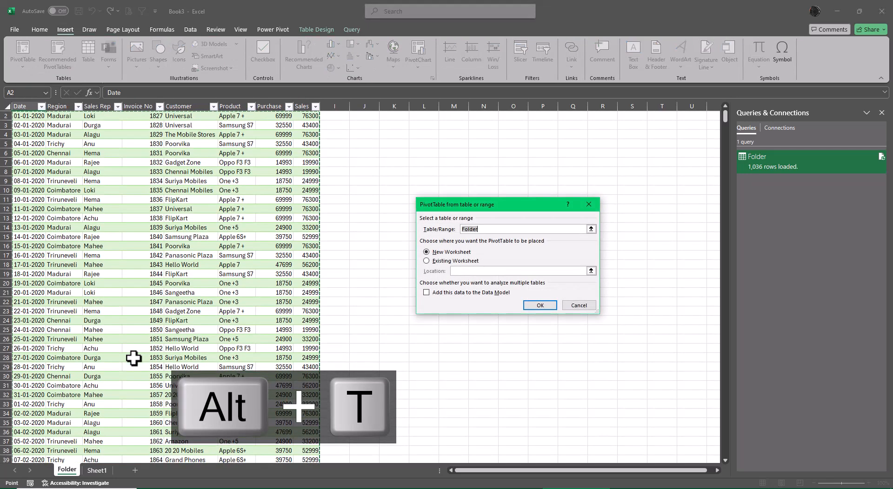
{"action": "left_click", "coordinate": [540, 305]}
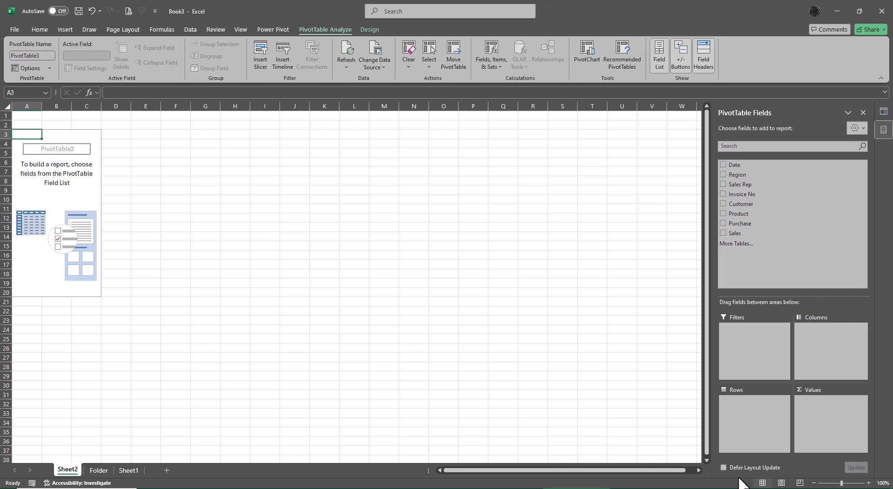
- Add Product to the PivotTable rows and Sales to its values
{"action": "left_click", "coordinate": [722, 213]}
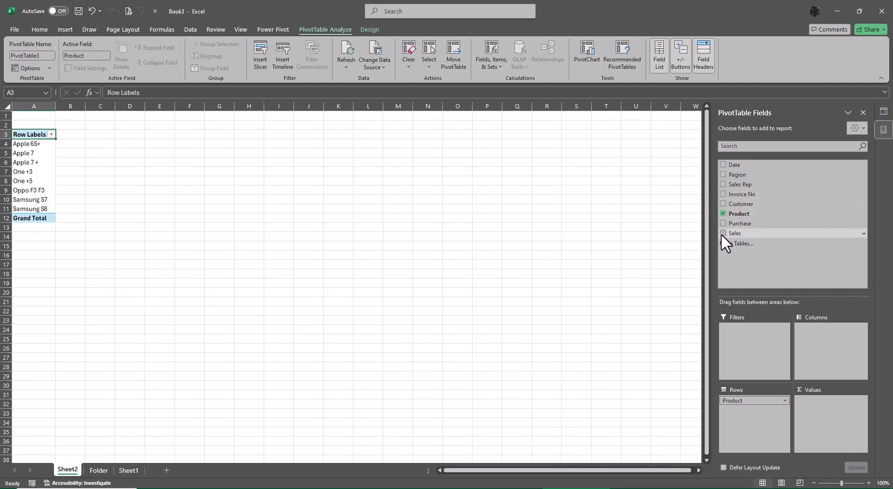
{"action": "left_click", "coordinate": [723, 233]}
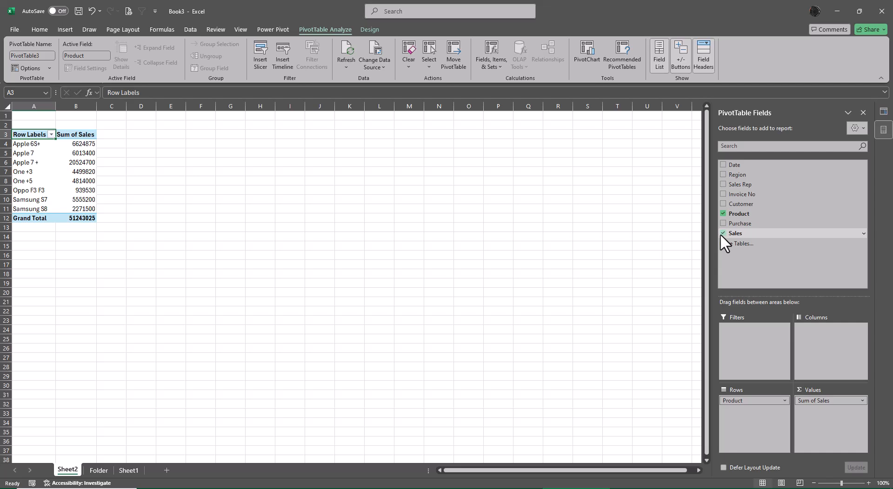
{"action": "scroll", "coordinate": [166, 272], "scroll_direction": "up", "scroll_amount": 4}
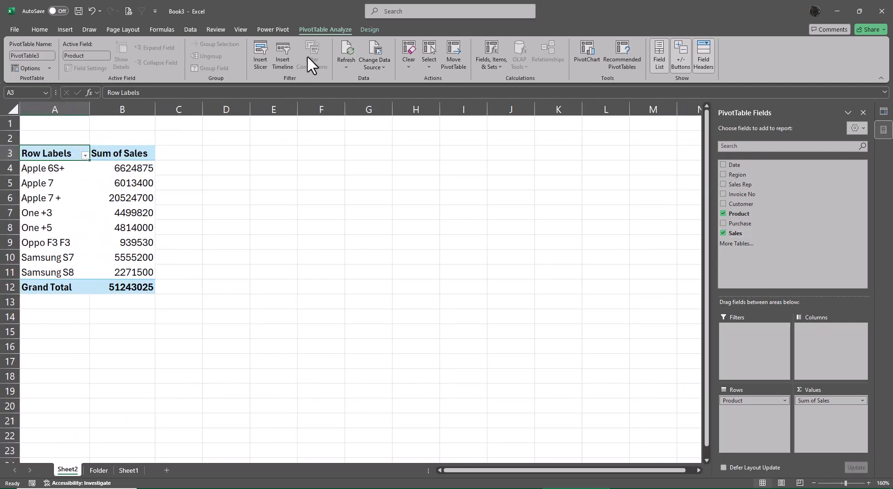
- Show the product sales PivotTable in tabular form
{"action": "left_click", "coordinate": [375, 30]}
{"action": "left_click", "coordinate": [86, 65]}
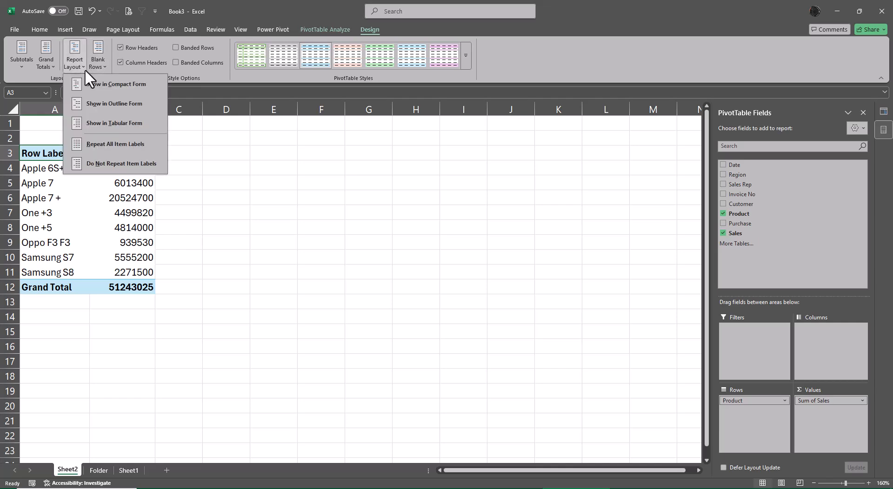
{"action": "left_click", "coordinate": [99, 121]}
- Apply the Accounting number format to the Sum of Sales value field
{"action": "right_click", "coordinate": [110, 167]}
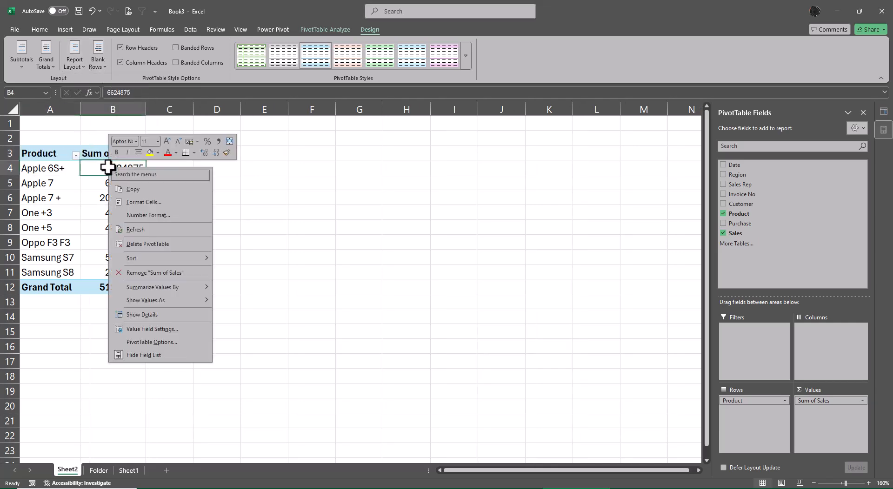
{"action": "left_click", "coordinate": [174, 331]}
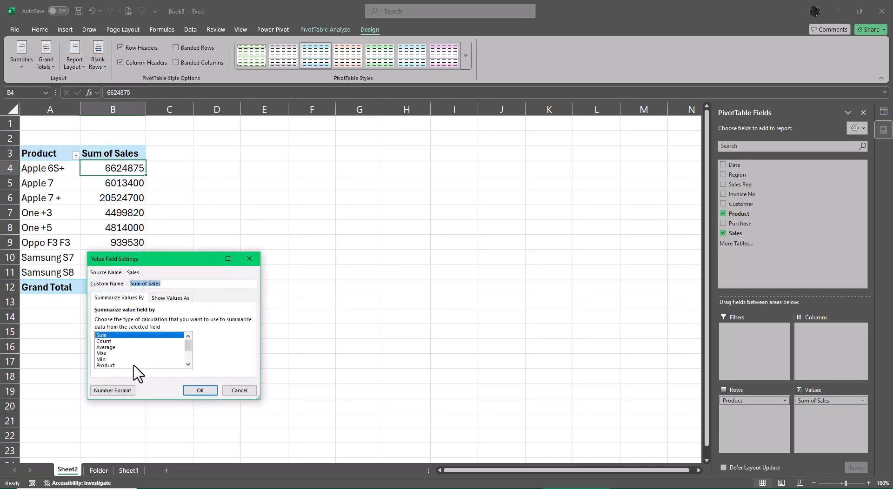
{"action": "left_click", "coordinate": [113, 391]}
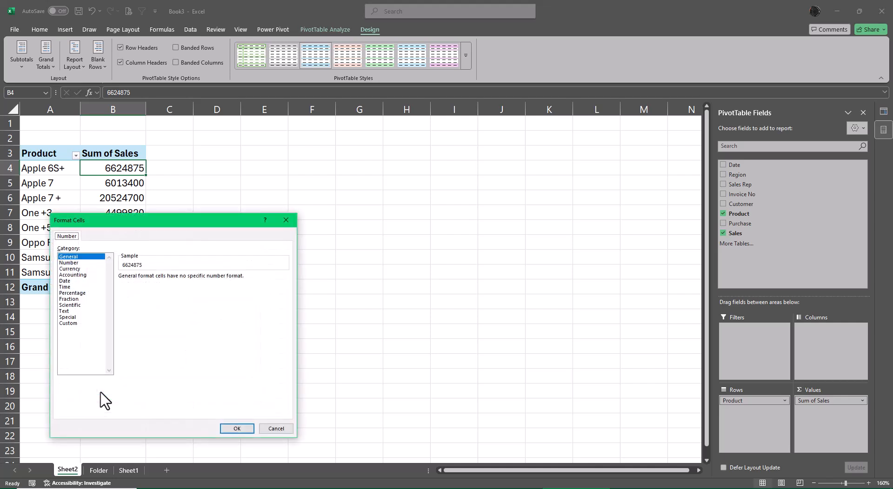
{"action": "left_click", "coordinate": [72, 275]}
{"action": "left_click", "coordinate": [236, 428]}
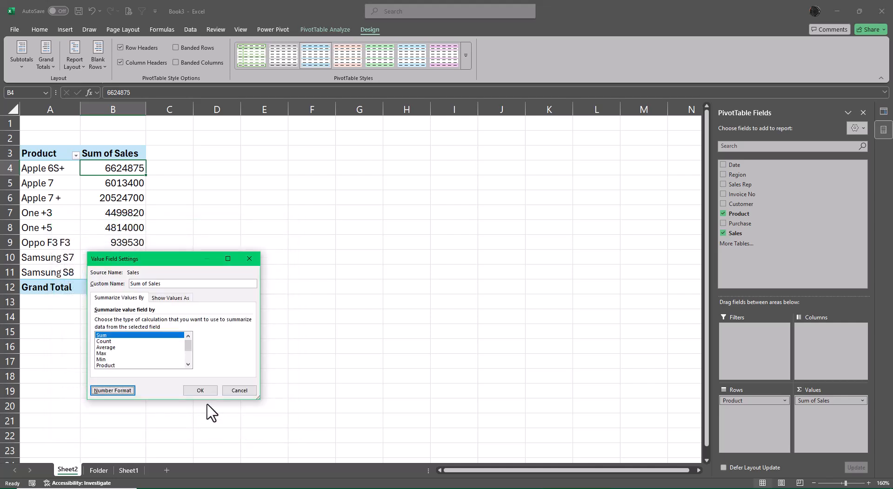
{"action": "left_click", "coordinate": [198, 393]}
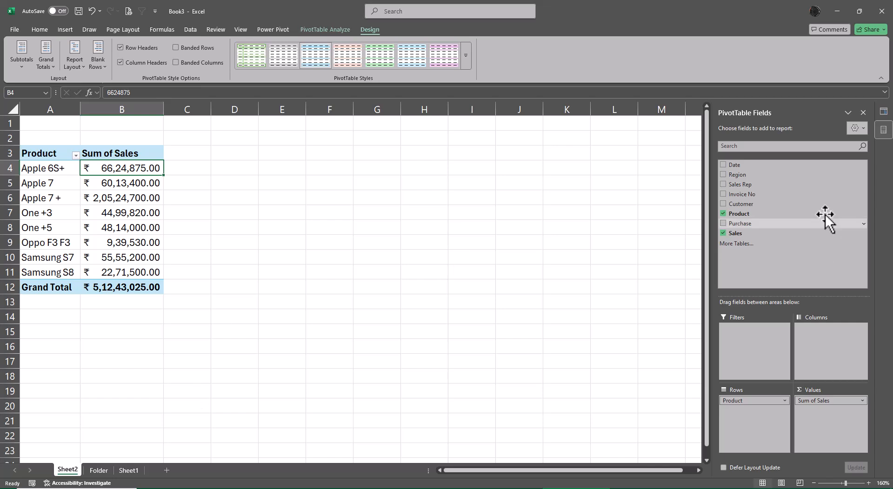
- Add Sales to the PivotTable values two more times and show the second Sales column as % of Column Total
{"action": "left_click_drag", "start_coordinate": [751, 233], "coordinate": [816, 408]}
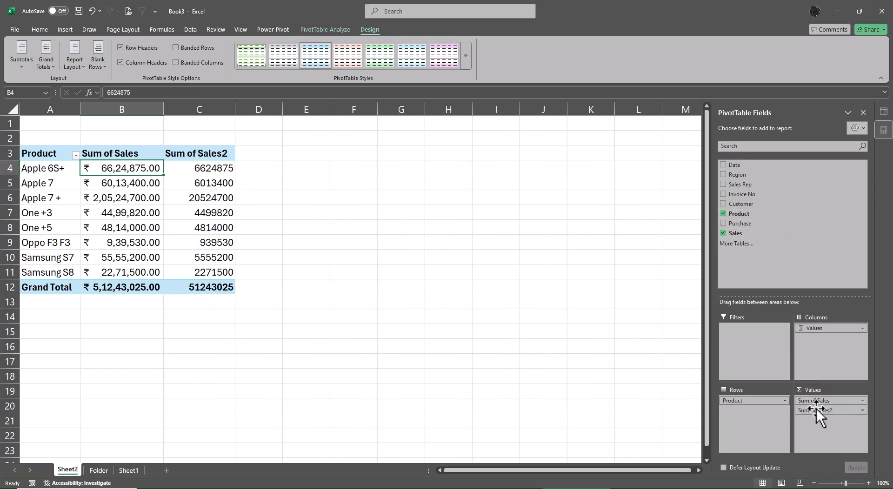
{"action": "left_click_drag", "start_coordinate": [739, 233], "coordinate": [824, 433]}
{"action": "right_click", "coordinate": [205, 168]}
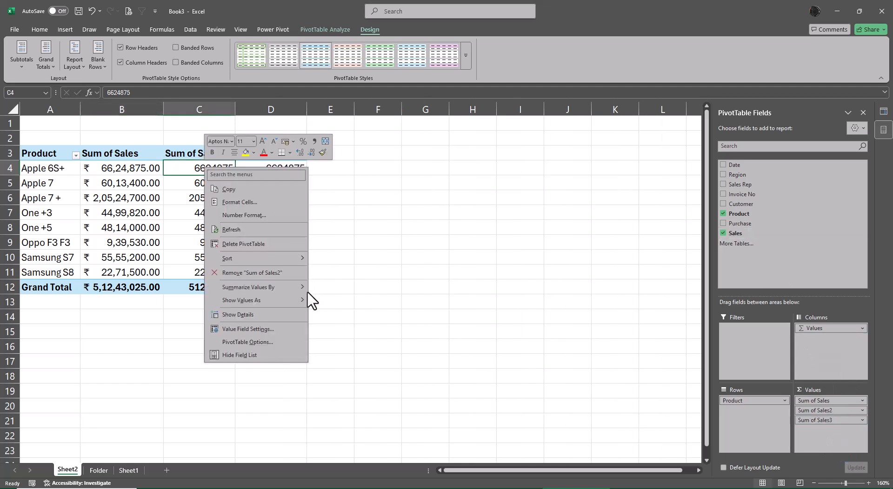
{"action": "mouse_move", "coordinate": [295, 300]}
{"action": "left_click", "coordinate": [366, 308]}
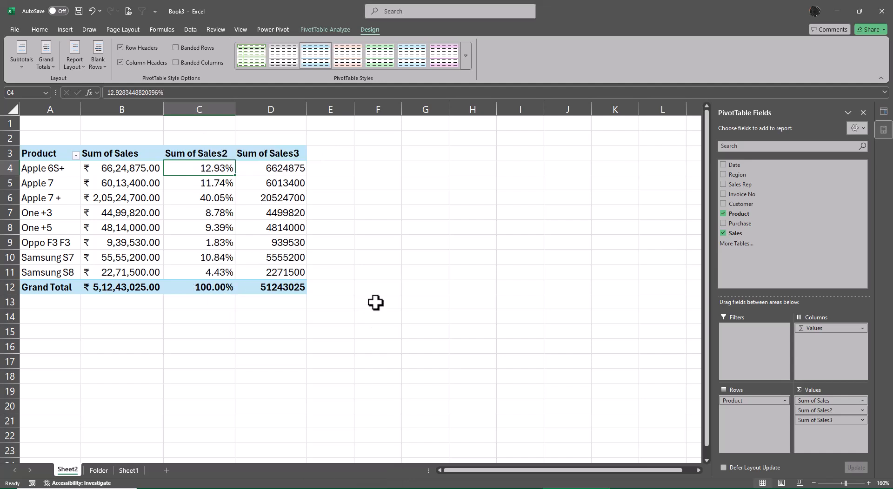
- Show the third Sales column as Difference From, with Product as base field and Apple 7 + as base item
{"action": "right_click", "coordinate": [273, 170]}
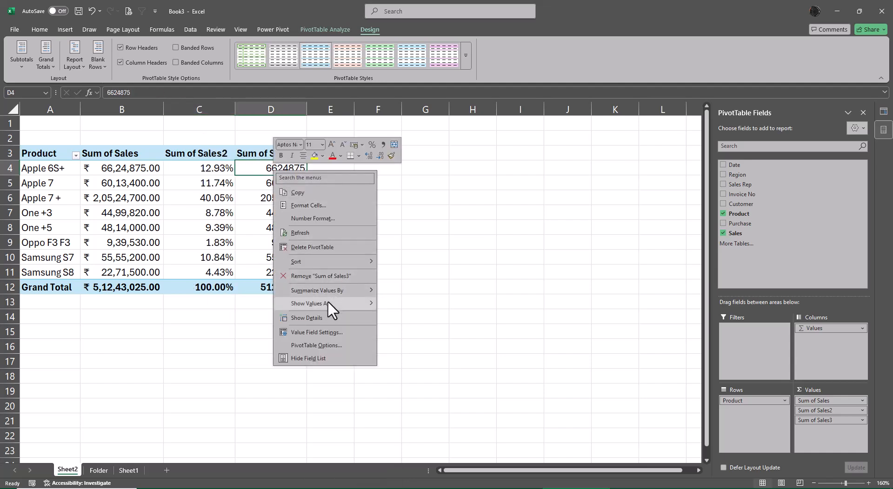
{"action": "mouse_move", "coordinate": [328, 301]}
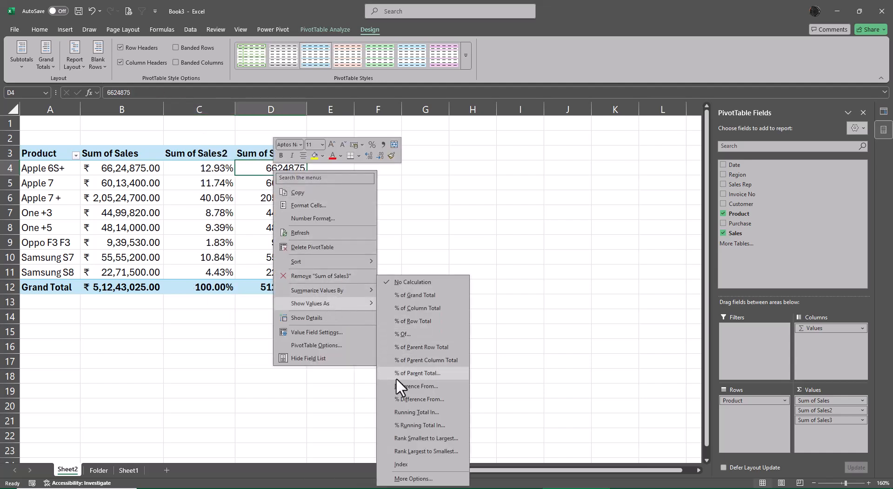
{"action": "left_click", "coordinate": [372, 409]}
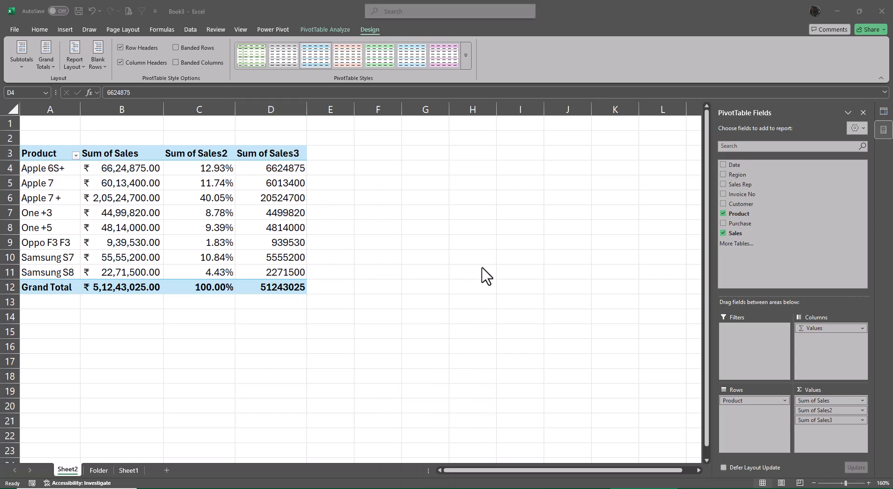
{"action": "right_click", "coordinate": [254, 169]}
{"action": "mouse_move", "coordinate": [327, 301]}
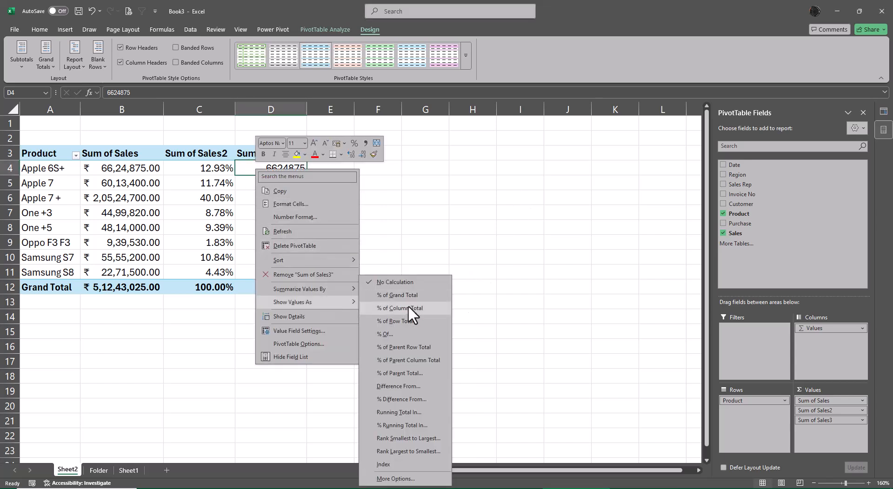
{"action": "left_click", "coordinate": [406, 386]}
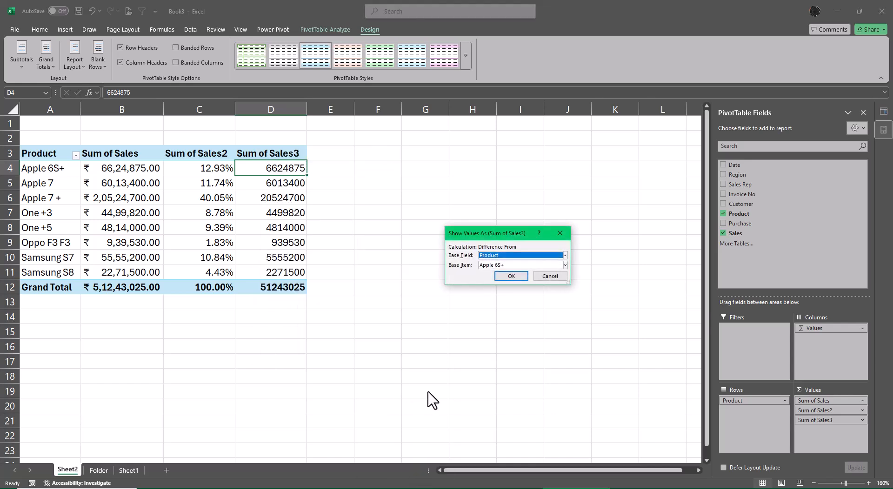
{"action": "left_click", "coordinate": [565, 265]}
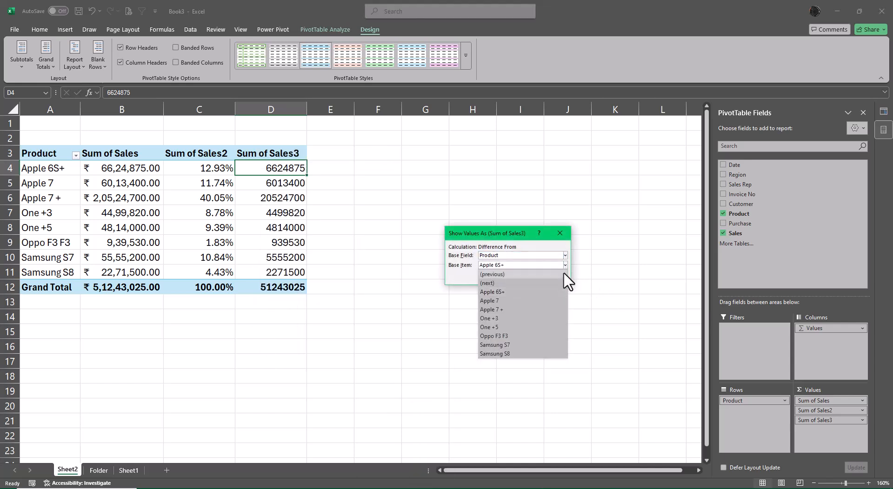
{"action": "left_click", "coordinate": [495, 309]}
{"action": "left_click", "coordinate": [511, 276]}
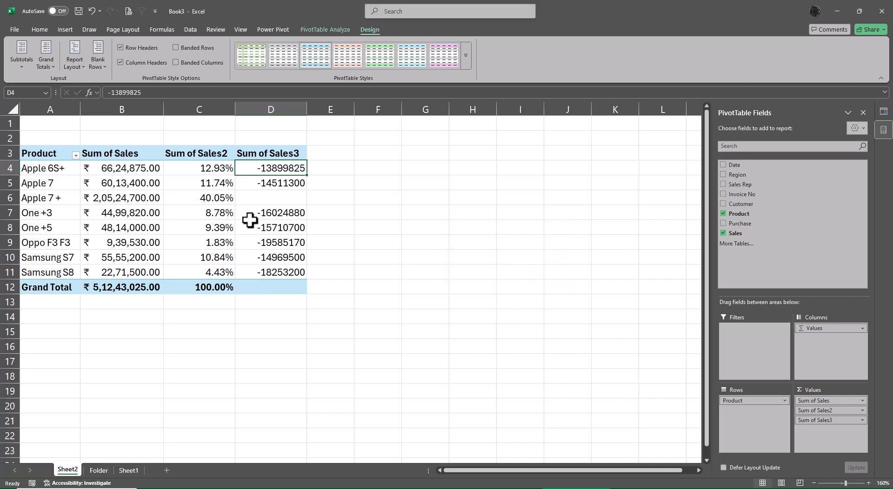
- Apply the Accounting number format with the ₹ symbol and 2 decimal places to the third Sales column
{"action": "right_click", "coordinate": [266, 169]}
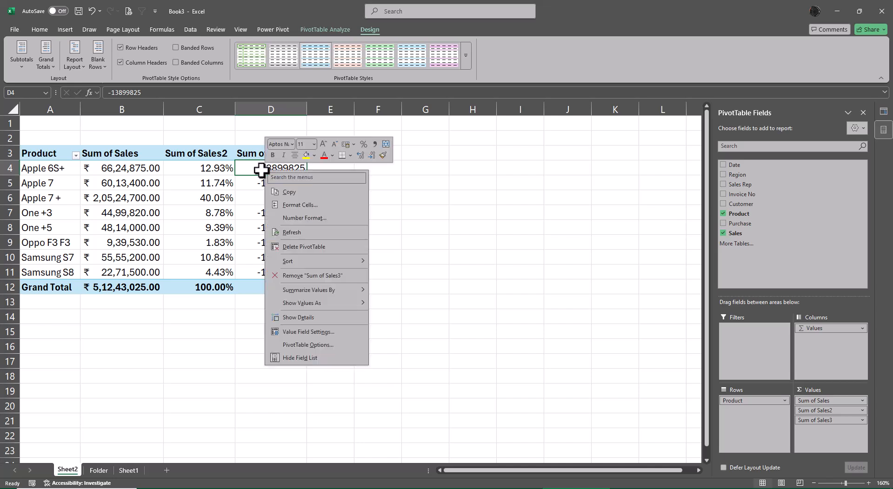
{"action": "left_click", "coordinate": [324, 336]}
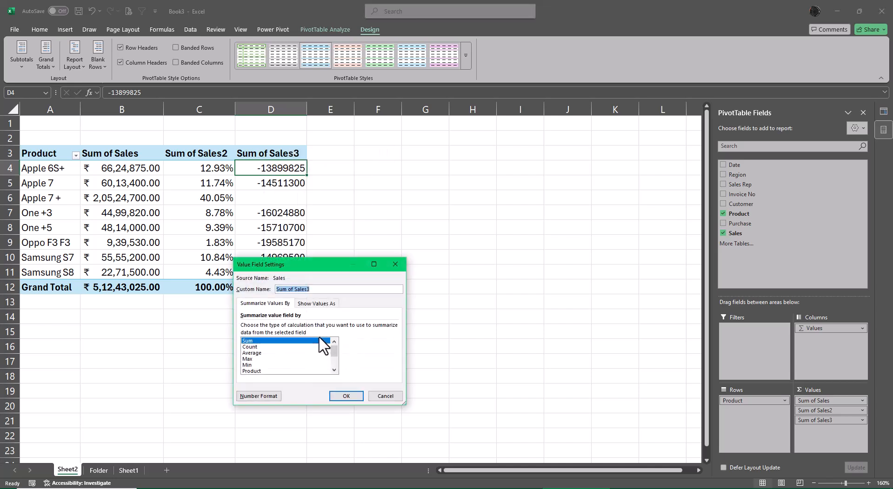
{"action": "left_click", "coordinate": [258, 395]}
{"action": "left_click", "coordinate": [218, 281]}
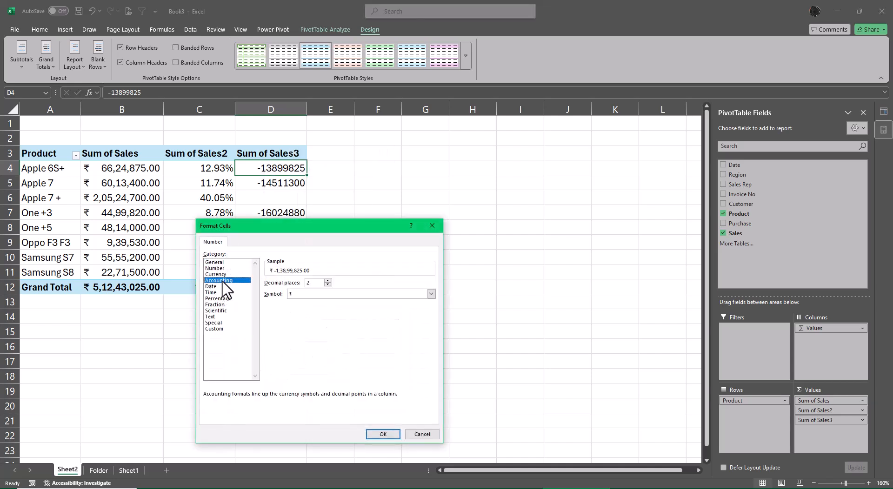
{"action": "left_click", "coordinate": [382, 433]}
{"action": "left_click", "coordinate": [358, 397]}
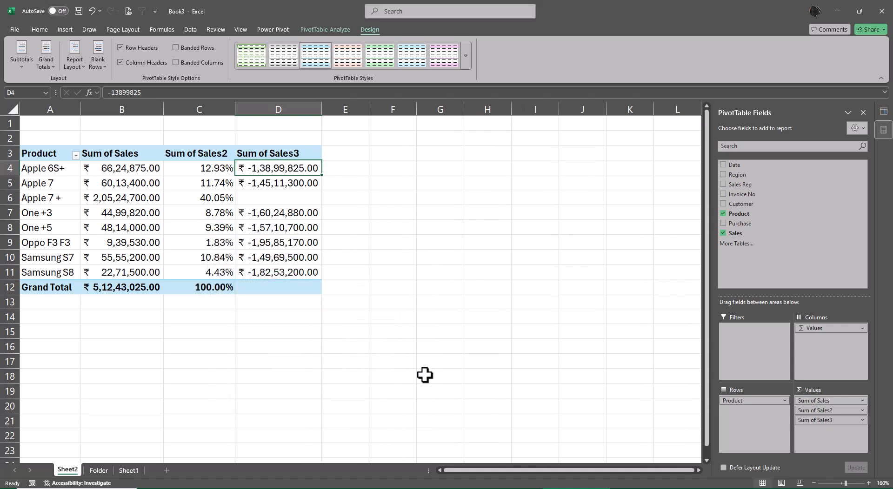
{"action": "left_click", "coordinate": [442, 363]}
- Rename the PivotTable's percentage column header in C3 to "% Total"
{"action": "left_click", "coordinate": [199, 154]}
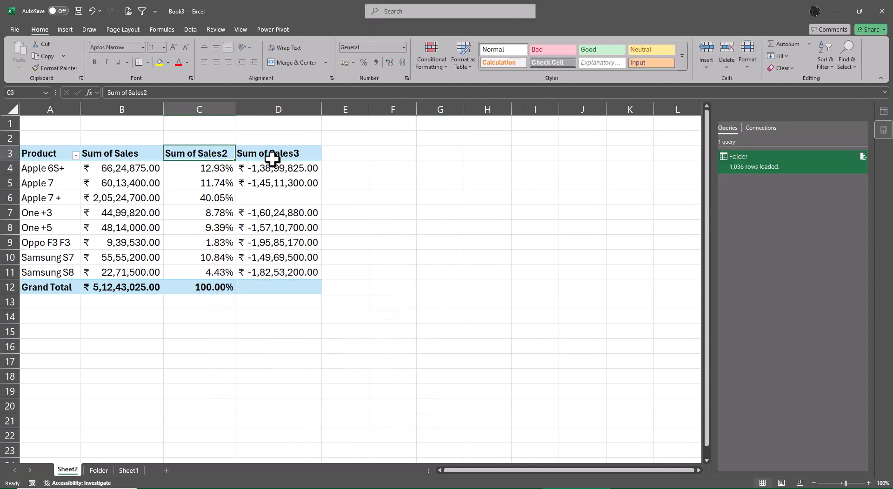
{"action": "type", "text": "%"}
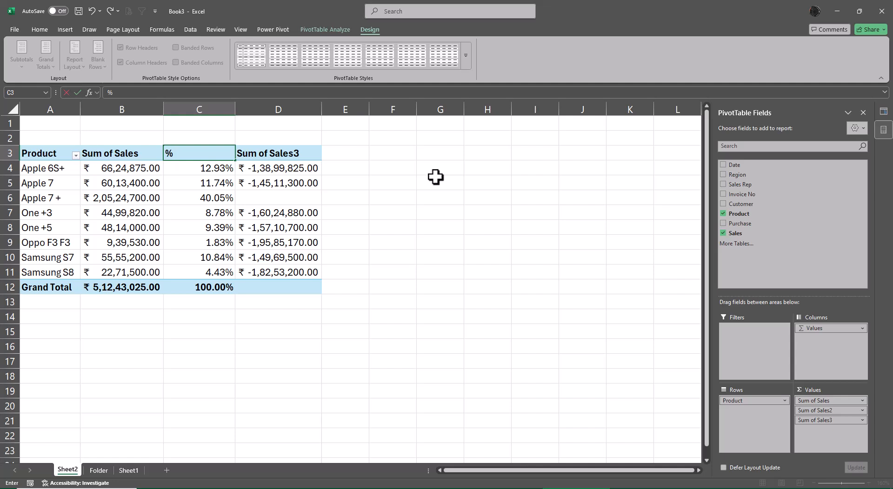
{"action": "type", "text": " Tota"}
{"action": "key", "text": "BackSpace"}
{"action": "key", "text": "BackSpace"}
{"action": "key", "text": "BackSpace"}
{"action": "type", "text": "otal"}
{"action": "key", "text": "Return"}
- Rename the difference column header in D3 to "Diff from Apple 7+"
{"action": "key", "text": "Up"}
{"action": "key", "text": "Right"}
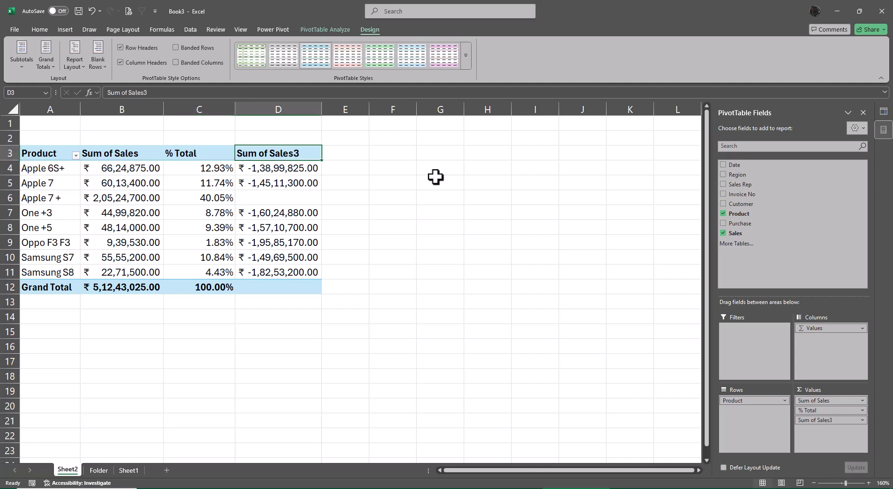
{"action": "type", "text": "Diff fr"}
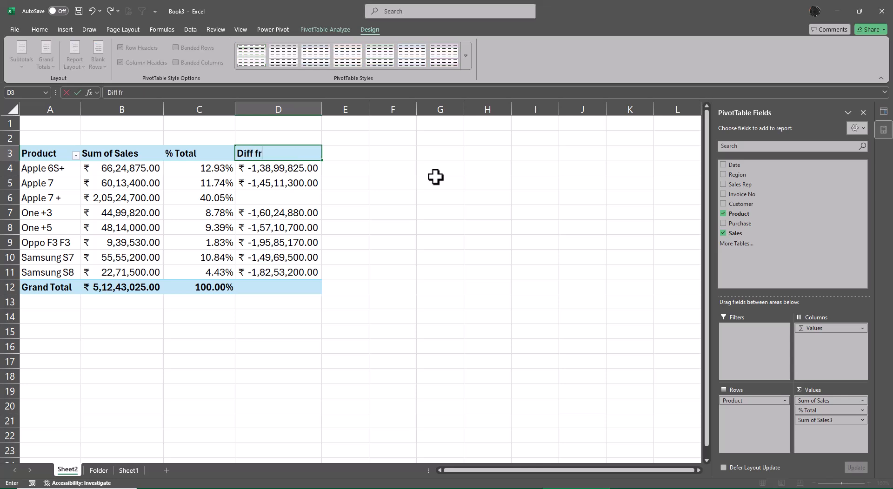
{"action": "type", "text": "om Apple 7+"}
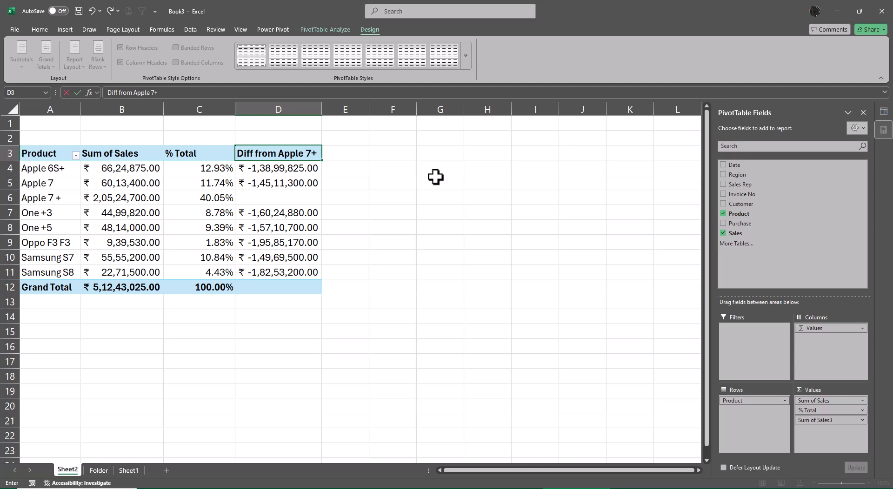
{"action": "key", "text": "Return"}
- Rename the Sum of Sales header in B3 to "Product Sales"
{"action": "key", "text": "Up"}
{"action": "key", "text": "Left"}
{"action": "key", "text": "Left"}
{"action": "key", "text": "Left"}
{"action": "key", "text": "Right"}
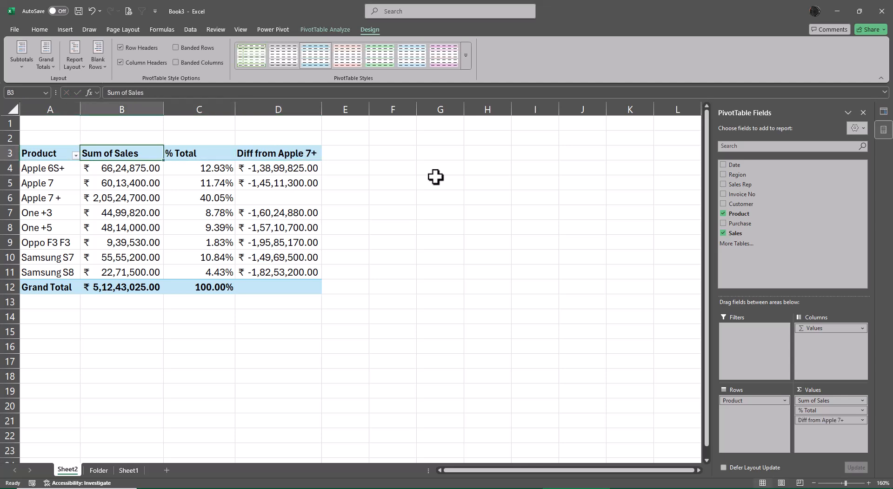
{"action": "type", "text": "Product "}
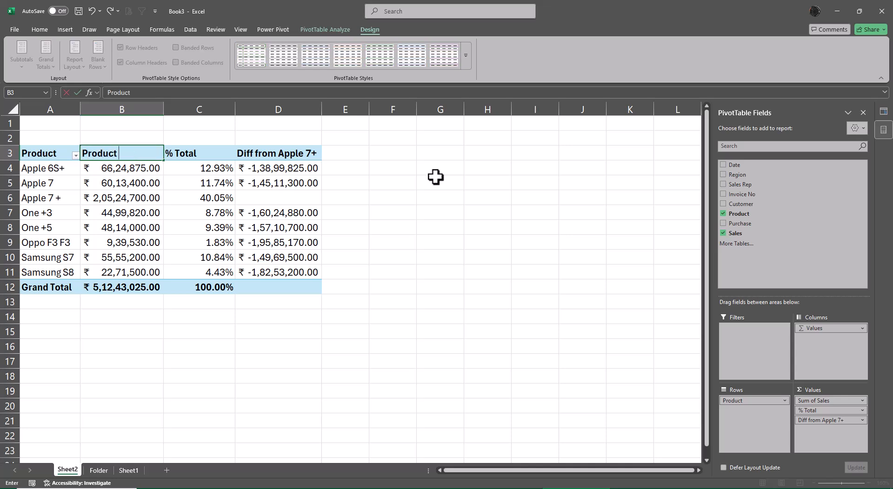
{"action": "type", "text": "Sales"}
{"action": "key", "text": "Return"}
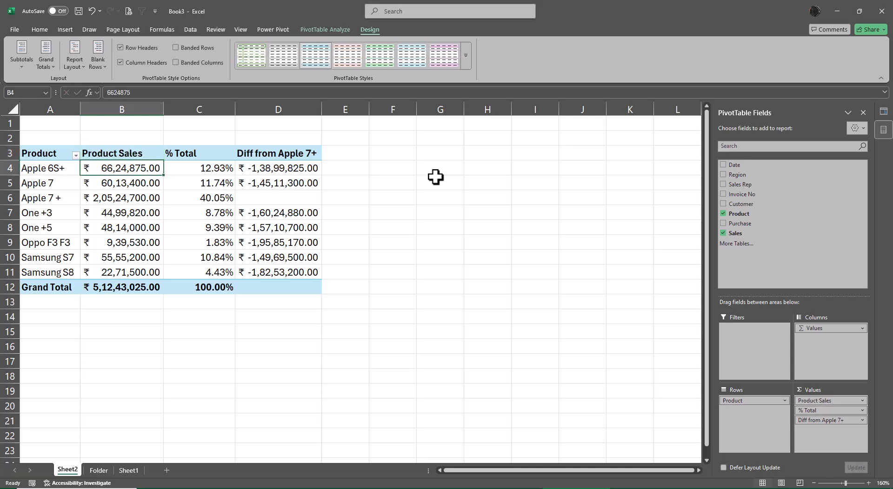
- Switch from the PivotTable sheet to the Folder sheet and back to view both
{"action": "key", "text": "ctrl+Page_Down"}
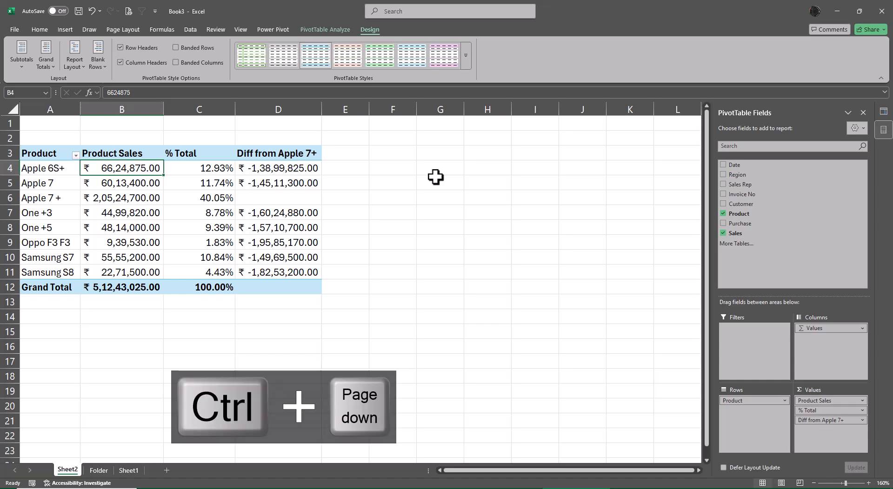
{"action": "key", "text": "ctrl+Page_Up"}
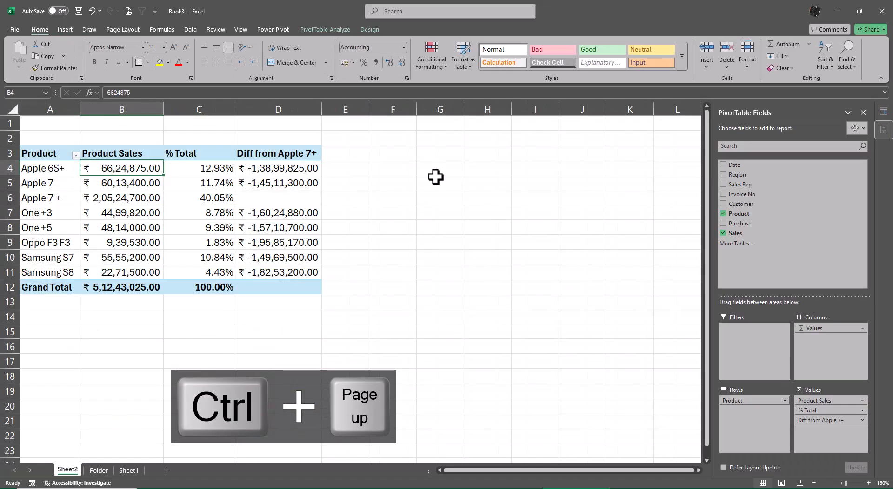
{"action": "key", "text": "ctrl+Page_Down"}
{"action": "key", "text": "ctrl+Page_Up"}
- Save the workbook in the Power Query folder as an Excel Workbook named "Power Query using XL files"
{"action": "key", "text": "F12"}
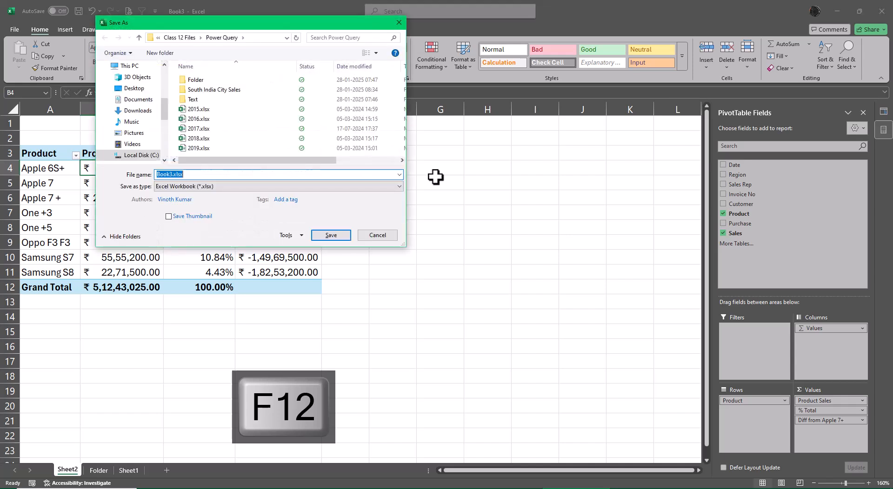
{"action": "key", "text": "BackSpace"}
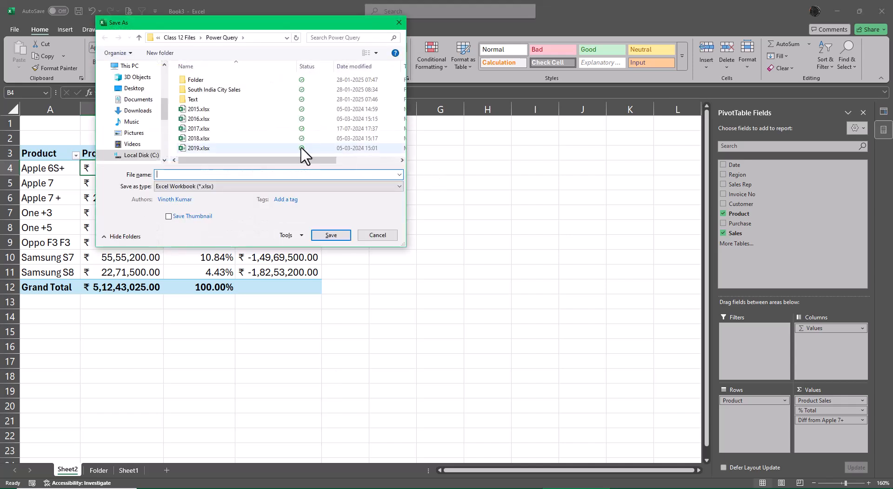
{"action": "scroll", "coordinate": [289, 115], "scroll_direction": "right", "scroll_amount": 2}
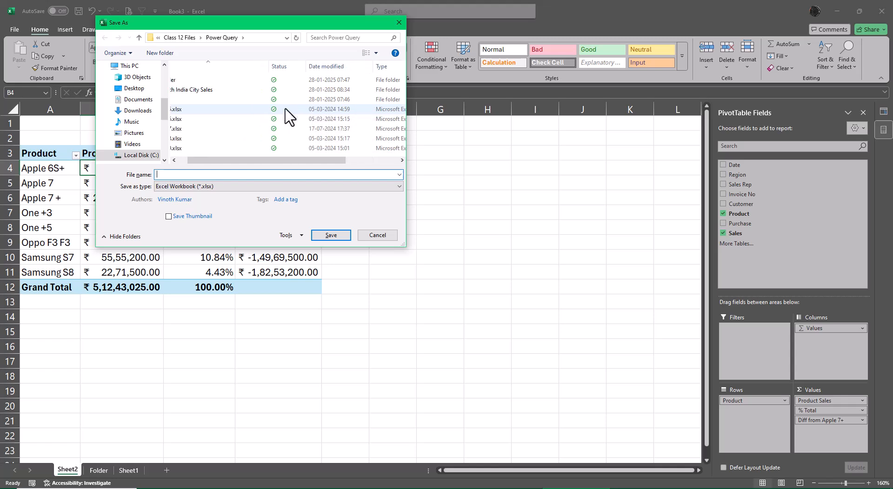
{"action": "scroll", "coordinate": [234, 142], "scroll_direction": "right", "scroll_amount": 5}
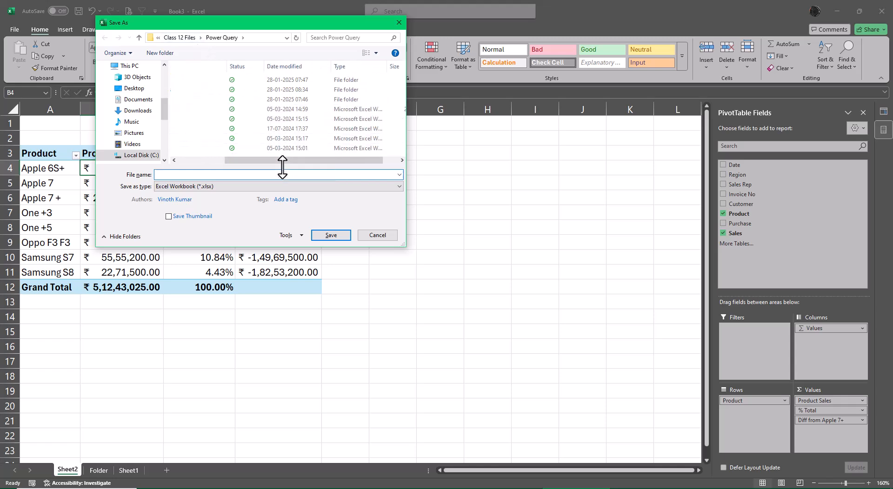
{"action": "type", "text": "Power Query using XL files"}
{"action": "key", "text": "Return"}
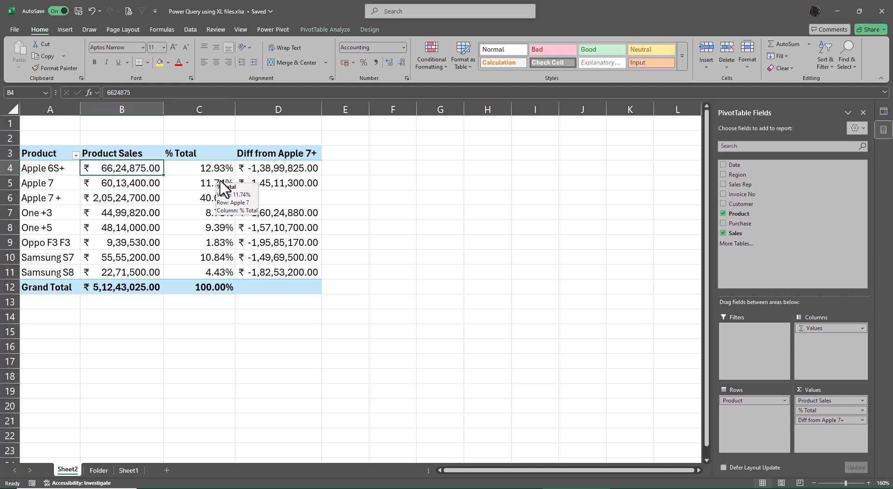
- Close the saved workbook and copy topic 61's yellow highlight onto topic 62, When to use Power Pivot, in the topics list
{"action": "left_click", "coordinate": [883, 11]}
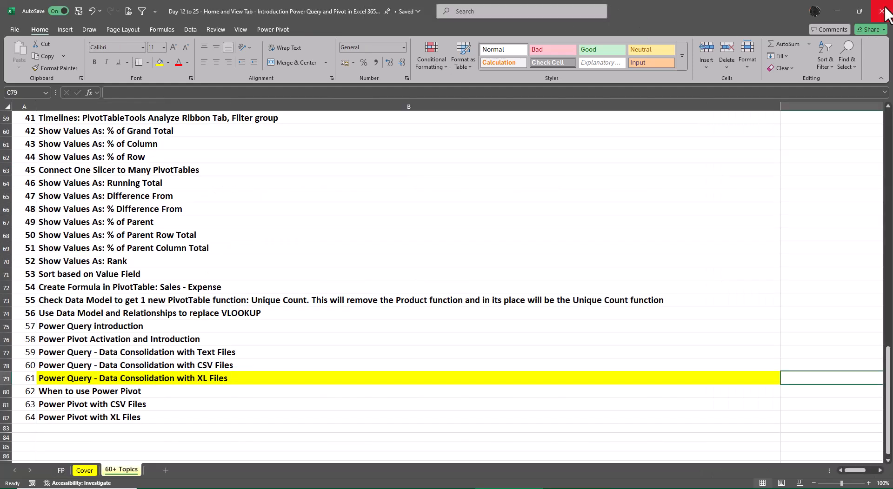
{"action": "left_click", "coordinate": [122, 390]}
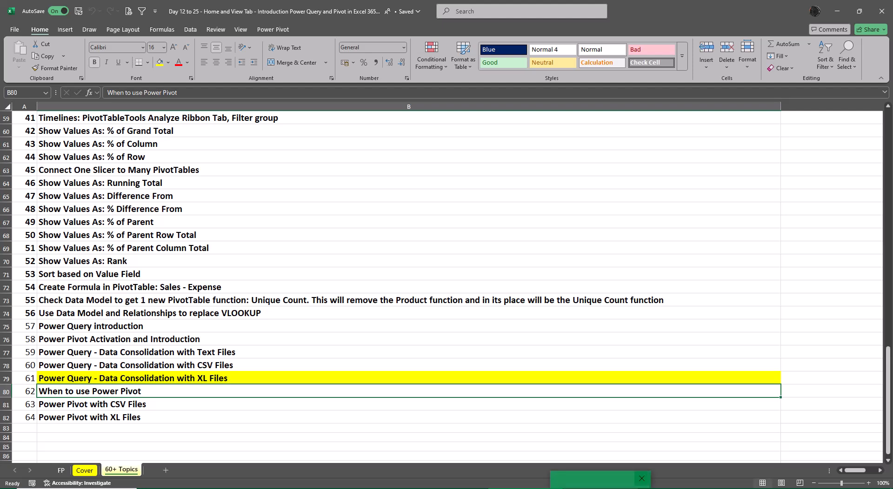
{"action": "left_click", "coordinate": [111, 375]}
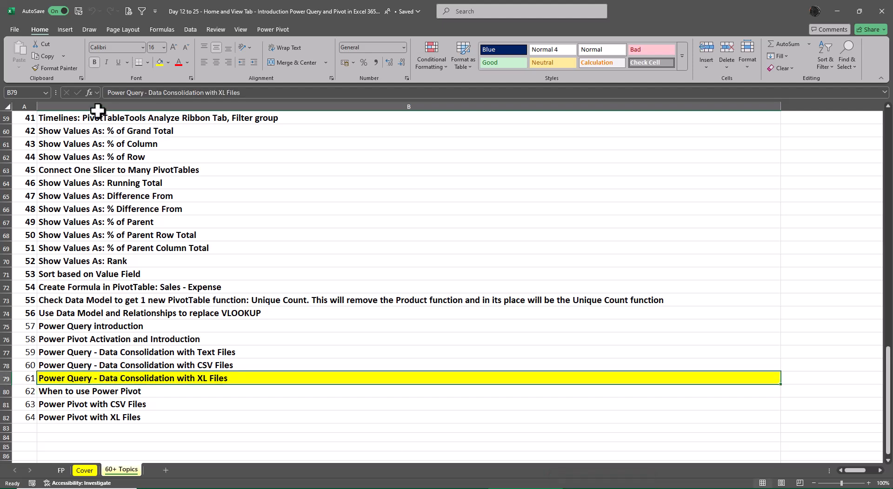
{"action": "left_click", "coordinate": [60, 66]}
{"action": "left_click", "coordinate": [83, 393]}
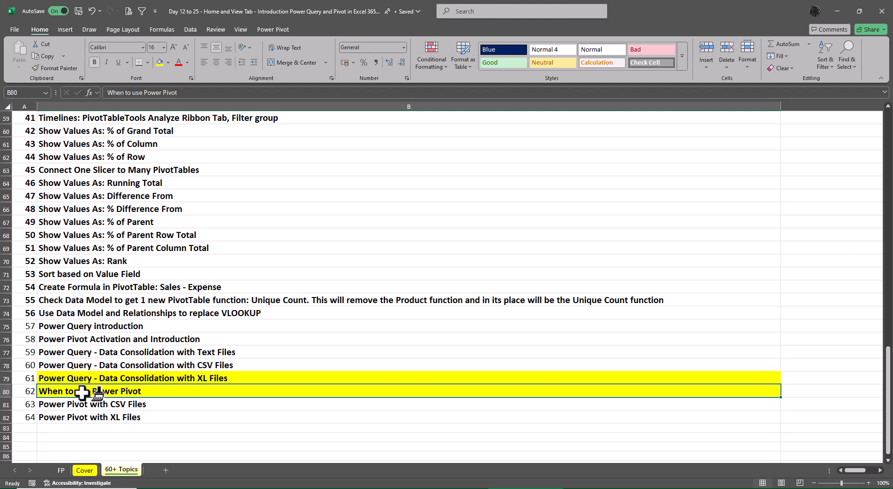
{"action": "key", "text": "Down"}
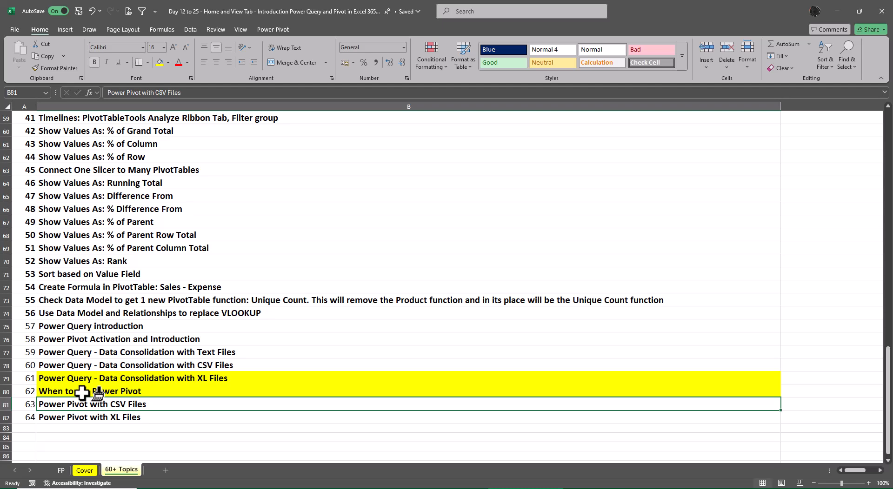
- Switch to File Explorer and open the India folder inside the Power Pivot folder of Class 12 Files
{"action": "left_click", "coordinate": [416, 488]}
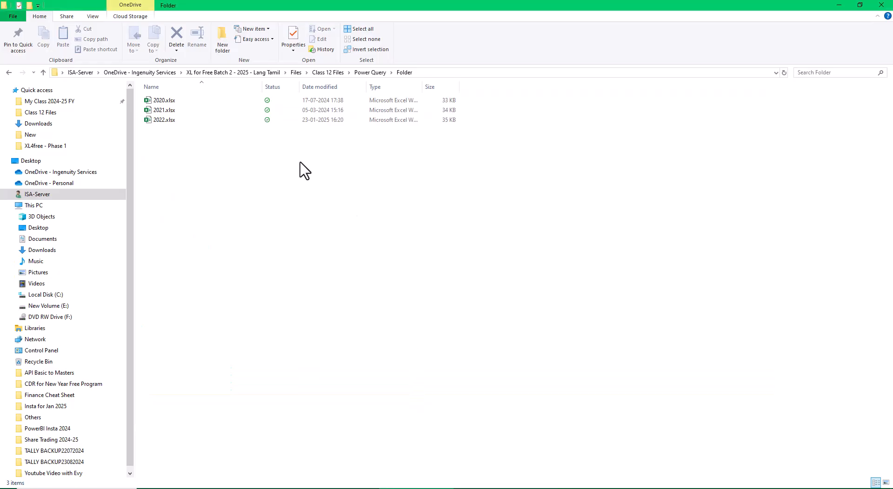
{"action": "left_click", "coordinate": [327, 72]}
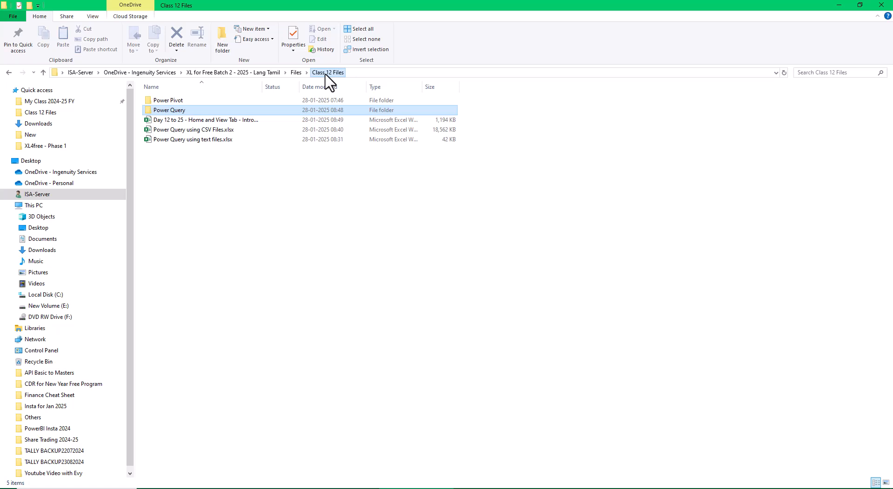
{"action": "double_click", "coordinate": [175, 101]}
{"action": "left_click", "coordinate": [164, 102]}
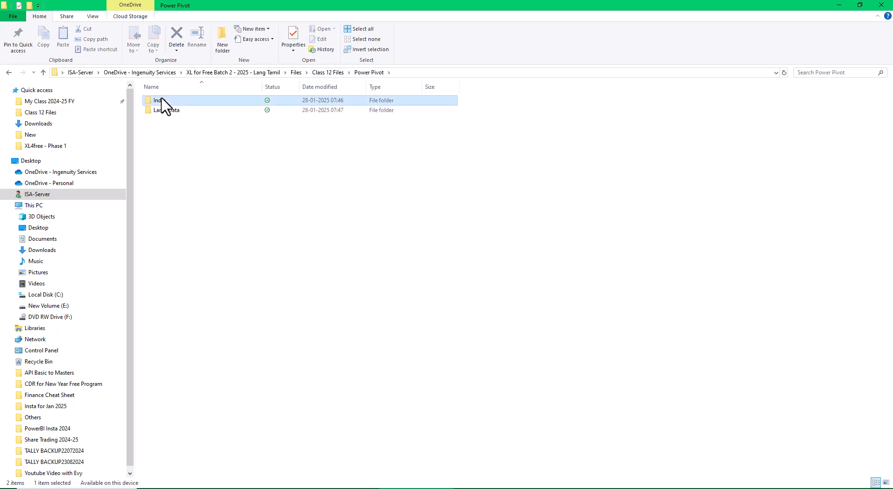
{"action": "double_click", "coordinate": [163, 101]}
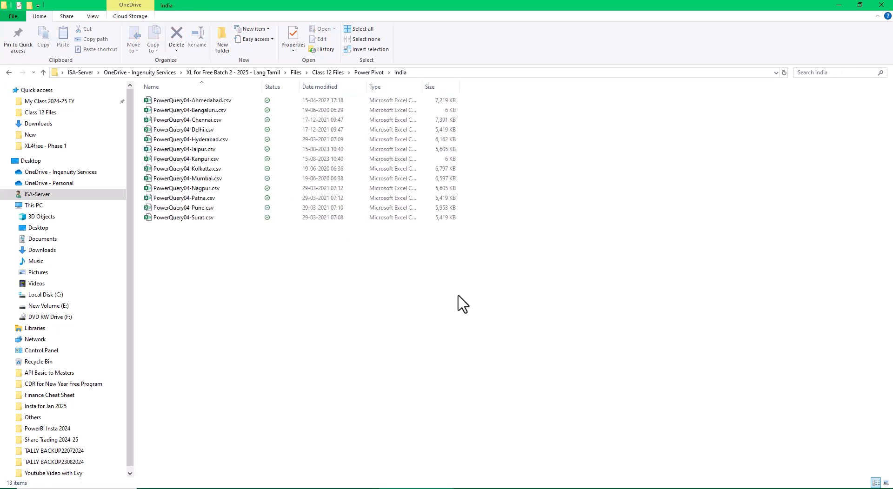
- Select all CSV files in the India folder, check their combined size in the file properties, and deselect them
{"action": "key", "text": "ctrl+a"}
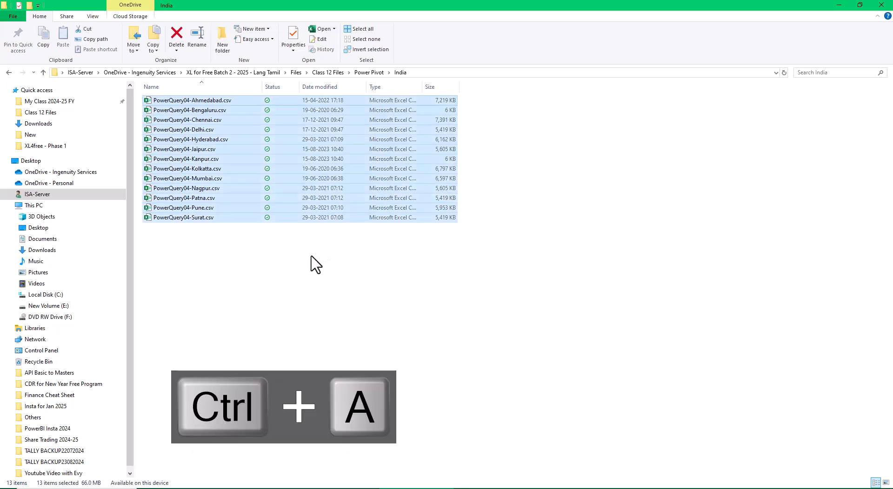
{"action": "left_click", "coordinate": [347, 299]}
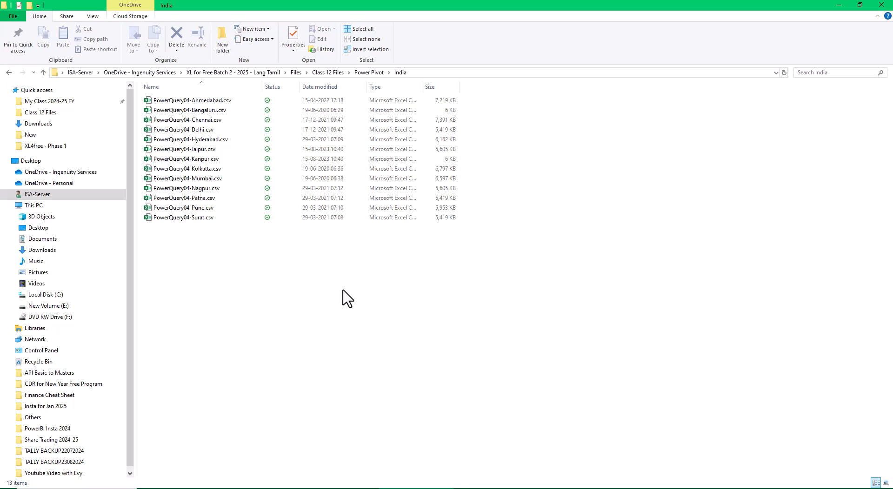
{"action": "key", "text": "ctrl+a"}
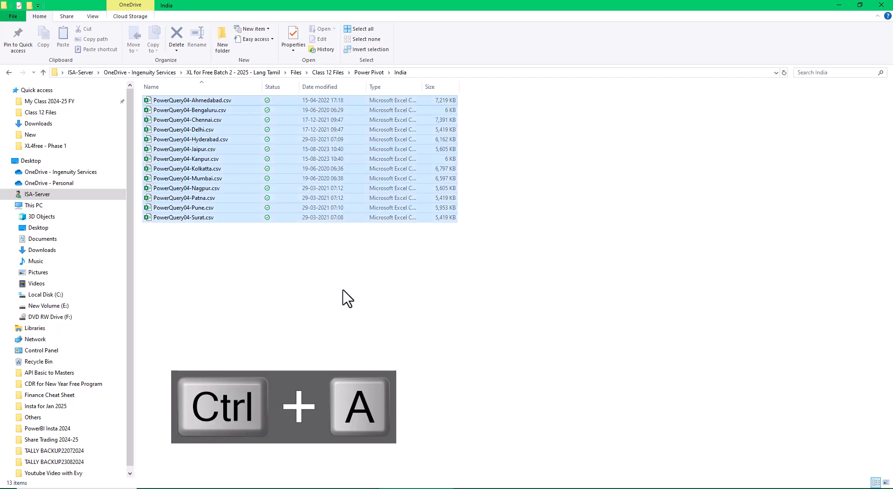
{"action": "right_click", "coordinate": [259, 160]}
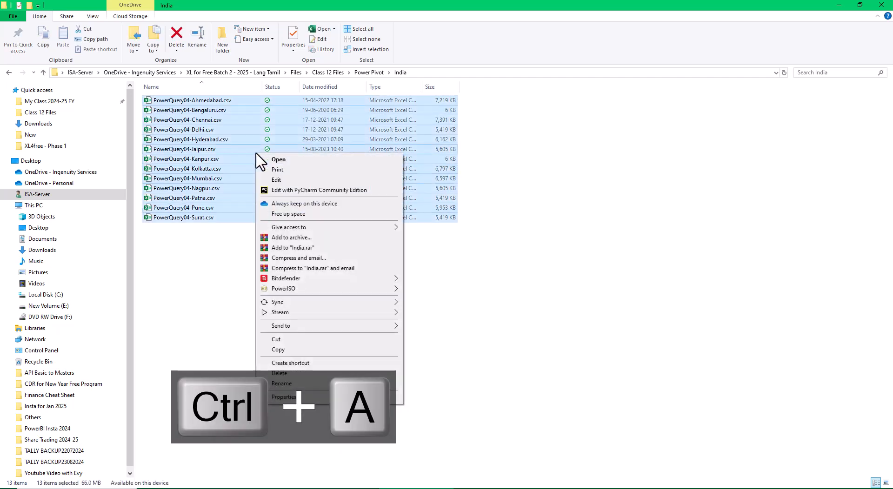
{"action": "left_click", "coordinate": [311, 399]}
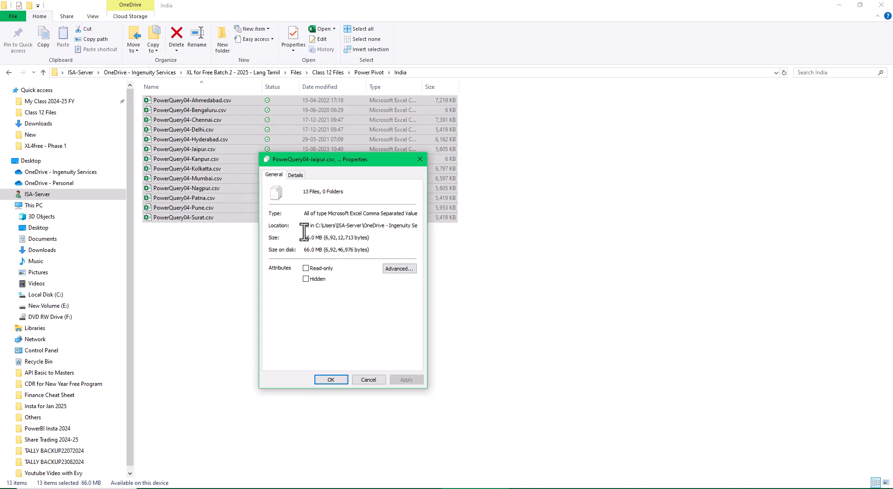
{"action": "left_click", "coordinate": [374, 382]}
{"action": "left_click", "coordinate": [573, 414]}
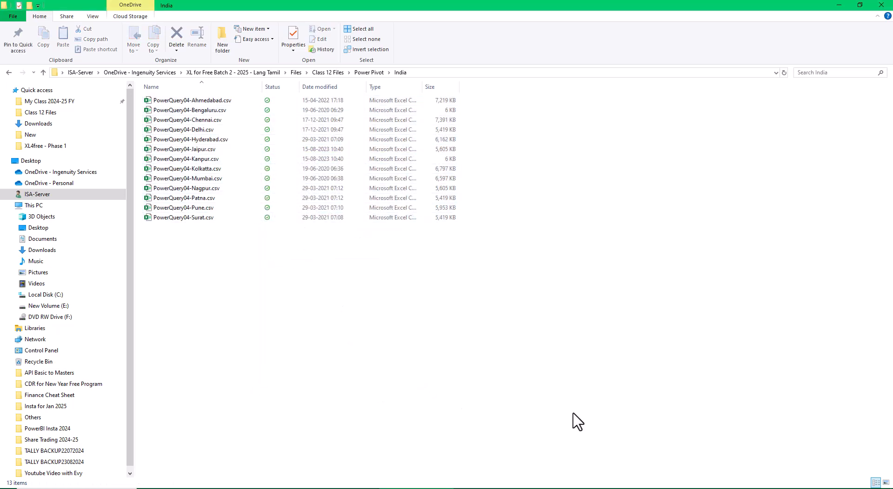
- Switch back to Excel and create a new blank workbook
{"action": "key", "text": "alt+Tab"}
{"action": "key", "text": "ctrl+n"}
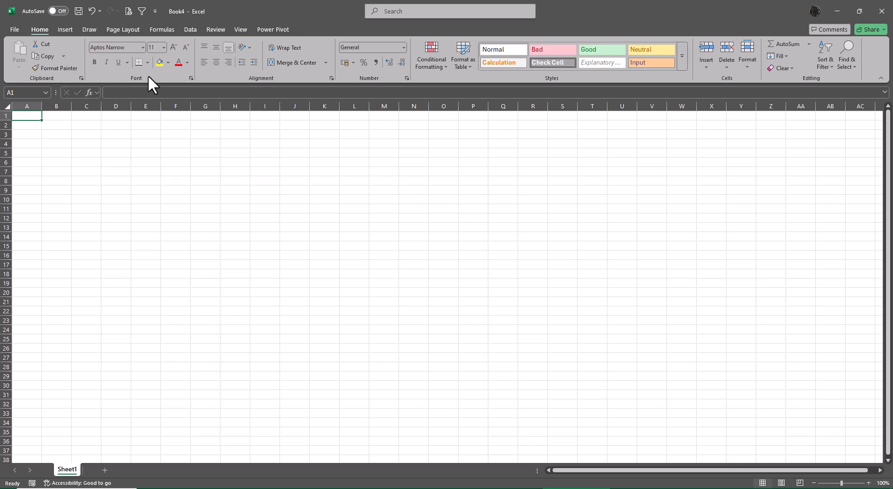
{"action": "left_click", "coordinate": [192, 28]}
{"action": "left_click", "coordinate": [27, 61]}
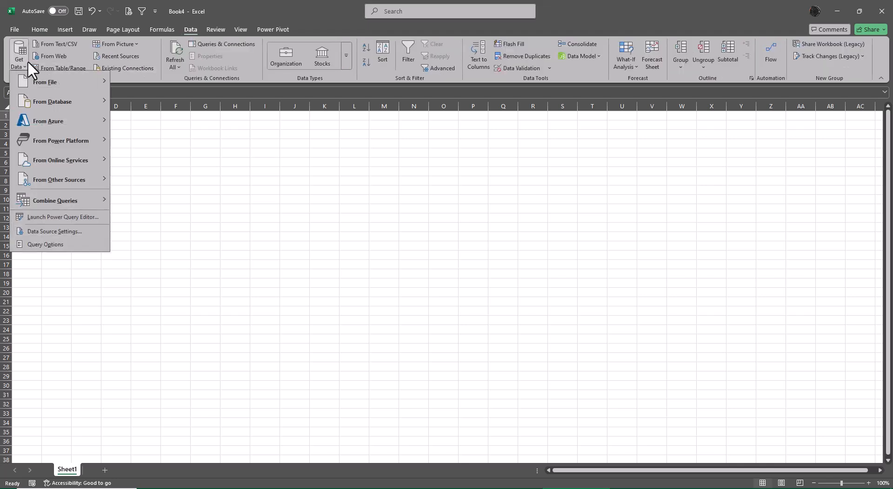
{"action": "mouse_move", "coordinate": [38, 80]}
{"action": "left_click", "coordinate": [153, 196]}
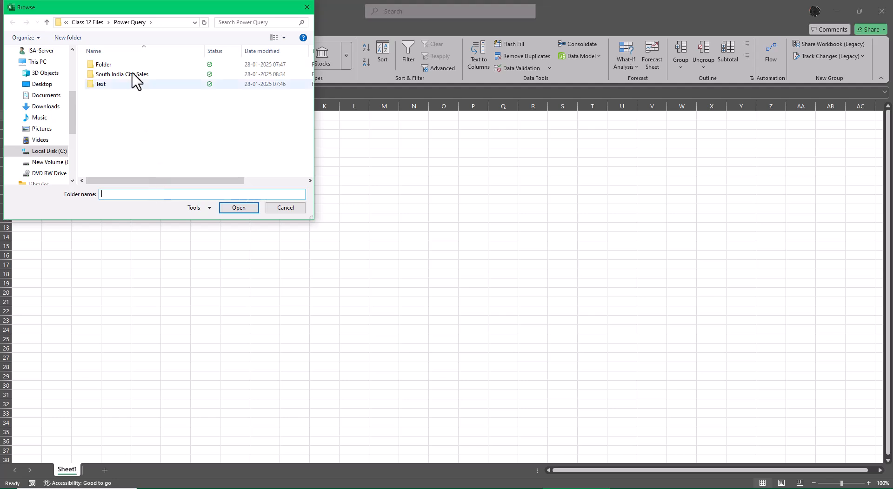
{"action": "left_click", "coordinate": [89, 22]}
{"action": "left_click", "coordinate": [110, 65]}
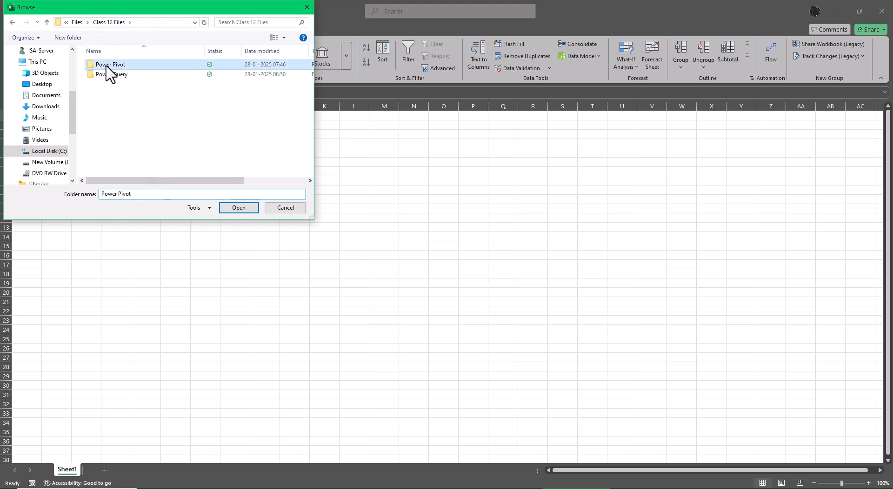
{"action": "left_click", "coordinate": [238, 208]}
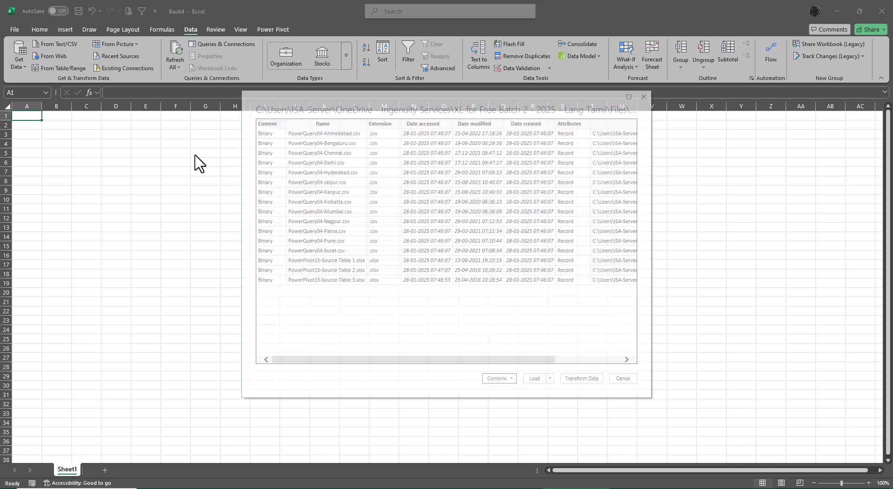
{"action": "left_click", "coordinate": [623, 379]}
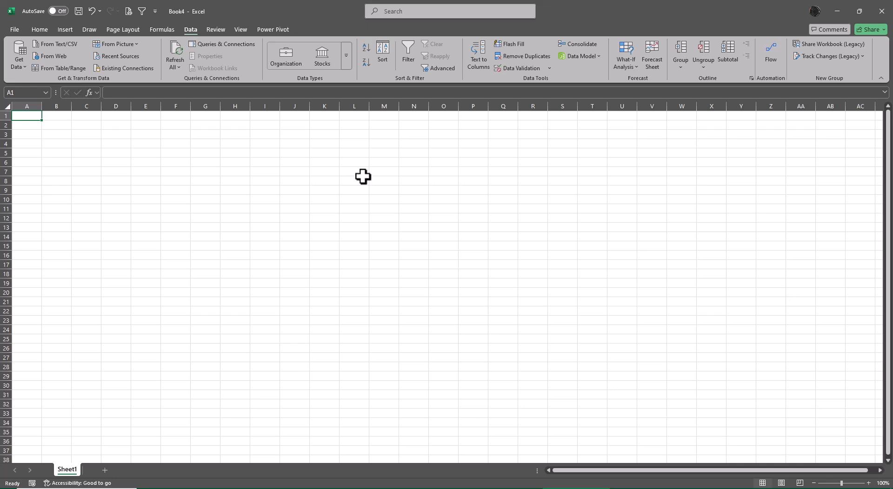
- Get data from the India folder inside Power Pivot and open the file list for transformation in Power Query Editor
{"action": "left_click", "coordinate": [17, 58]}
{"action": "mouse_move", "coordinate": [35, 83]}
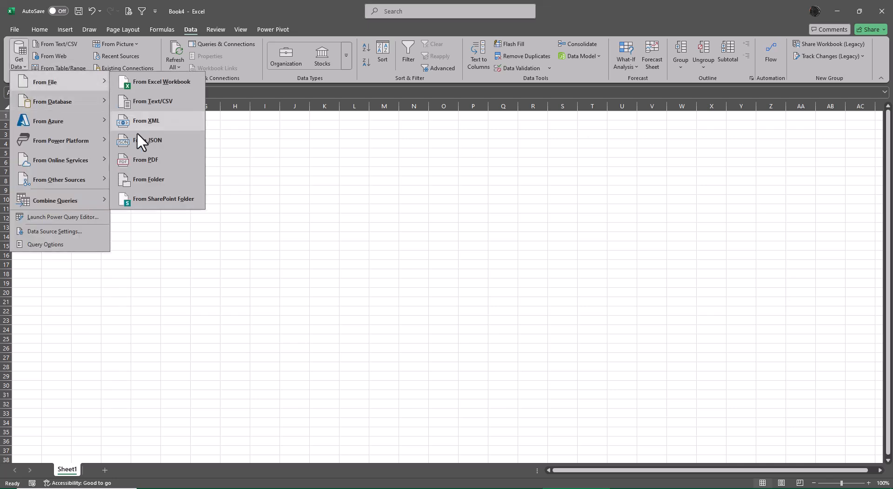
{"action": "left_click", "coordinate": [148, 180]}
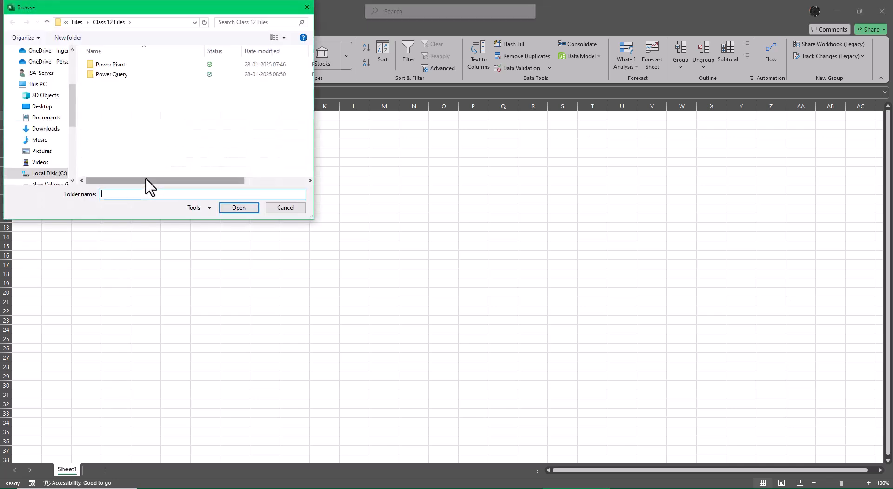
{"action": "left_click", "coordinate": [114, 66]}
{"action": "double_click", "coordinate": [114, 66]}
{"action": "left_click", "coordinate": [114, 66]}
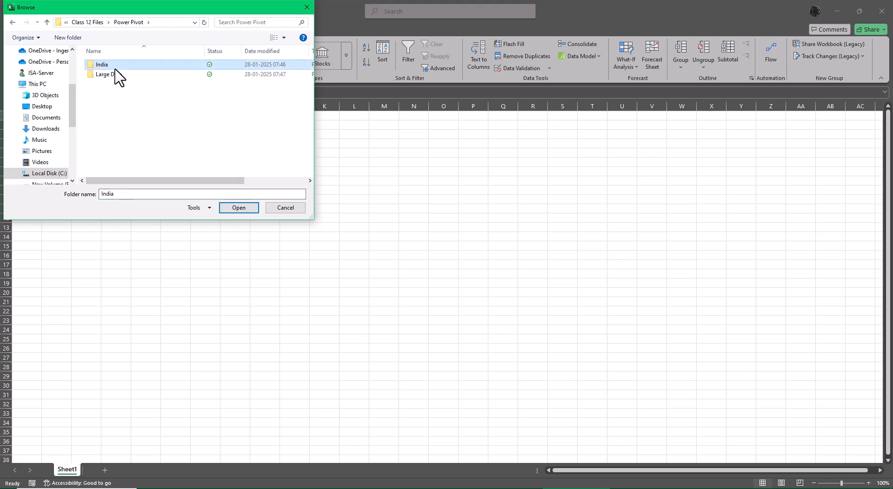
{"action": "left_click", "coordinate": [240, 209]}
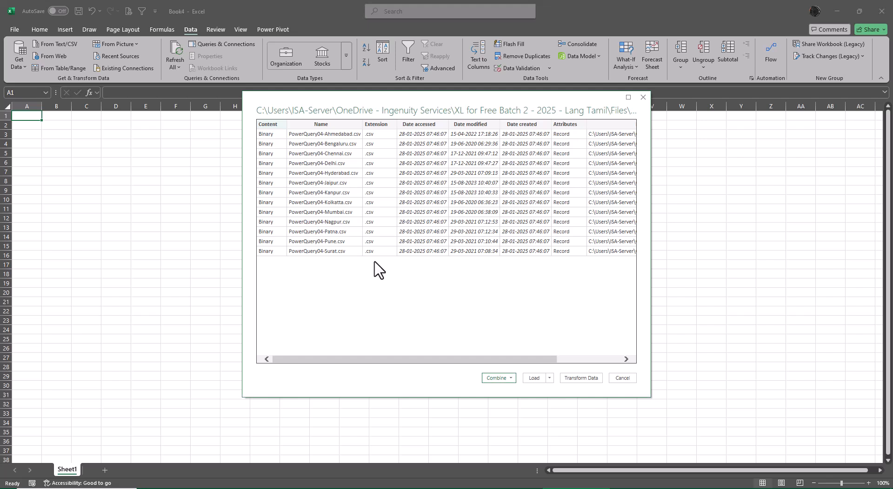
{"action": "left_click", "coordinate": [586, 379]}
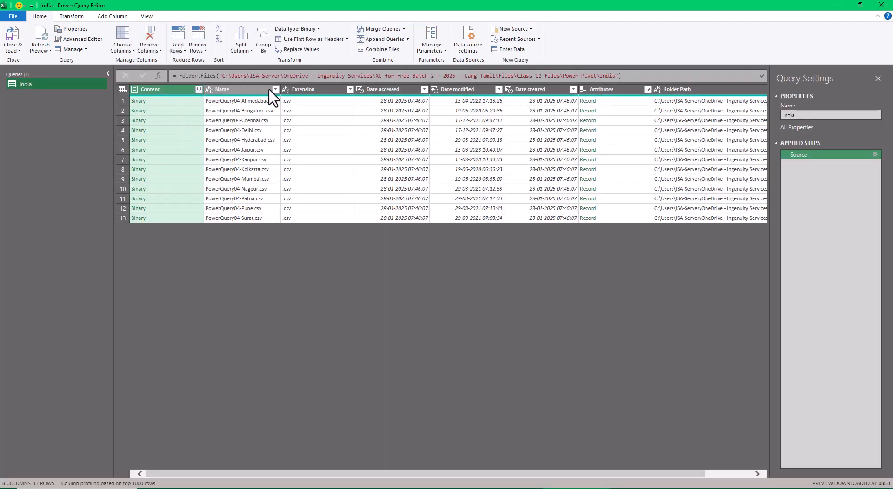
- Remove all columns except Content and combine the CSV files using the first file as sample and a comma delimiter
{"action": "right_click", "coordinate": [161, 87]}
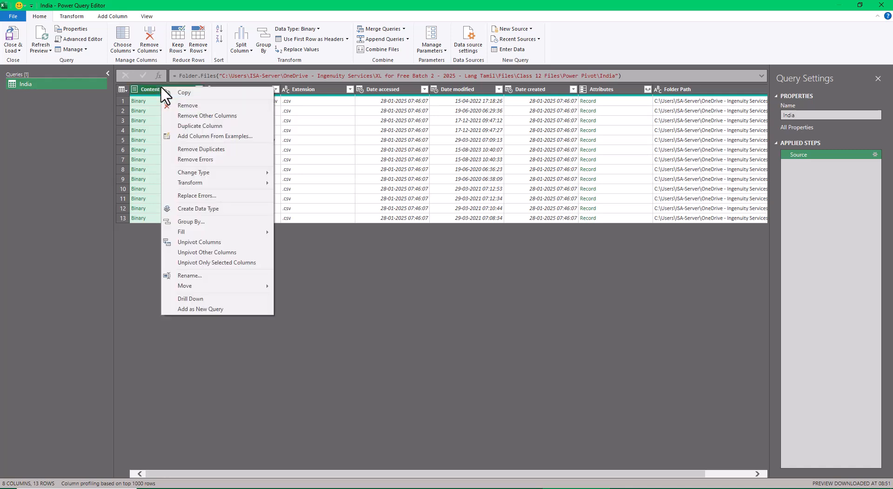
{"action": "left_click", "coordinate": [186, 116]}
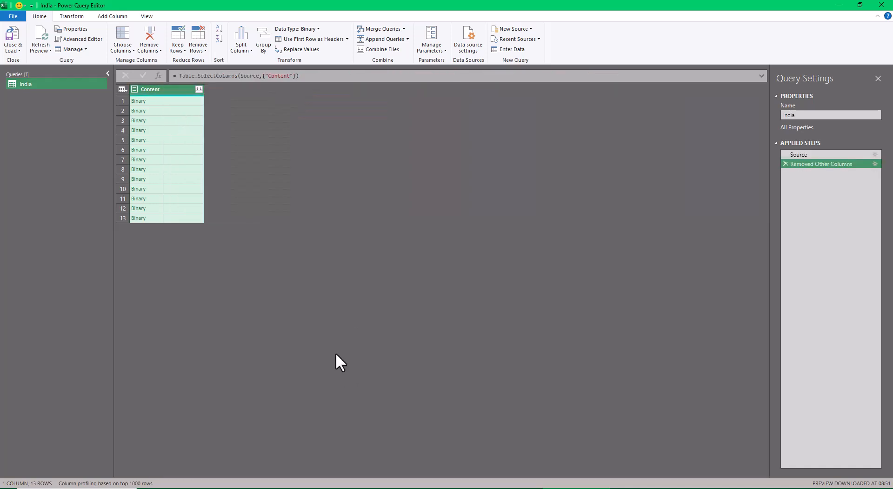
{"action": "left_click", "coordinate": [197, 89]}
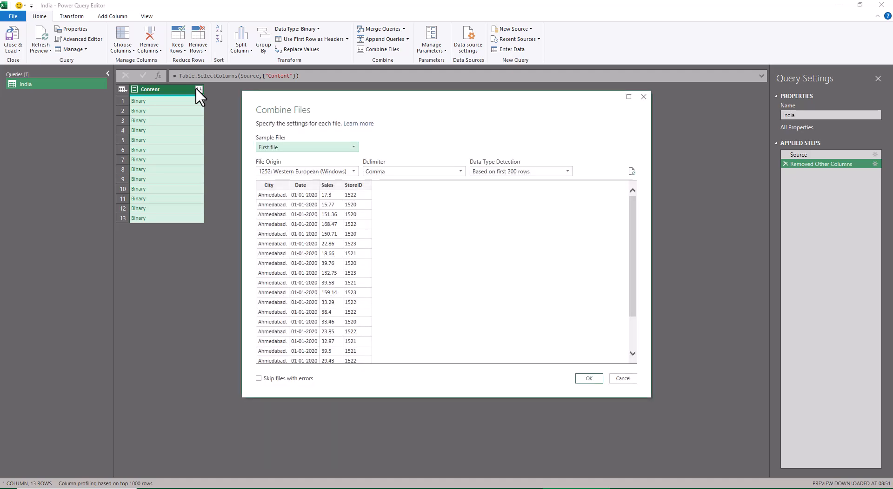
{"action": "left_click", "coordinate": [588, 378]}
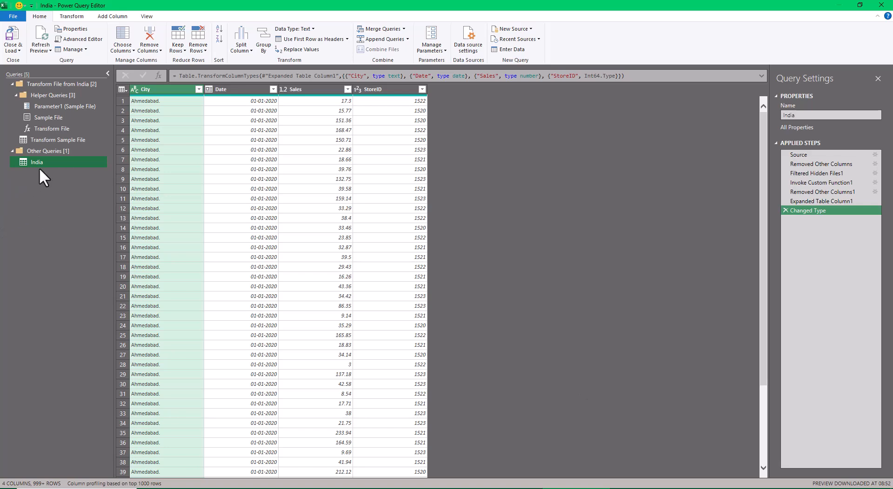
- Close Power Query Editor and load the combined India query into the workbook
{"action": "left_click", "coordinate": [13, 48]}
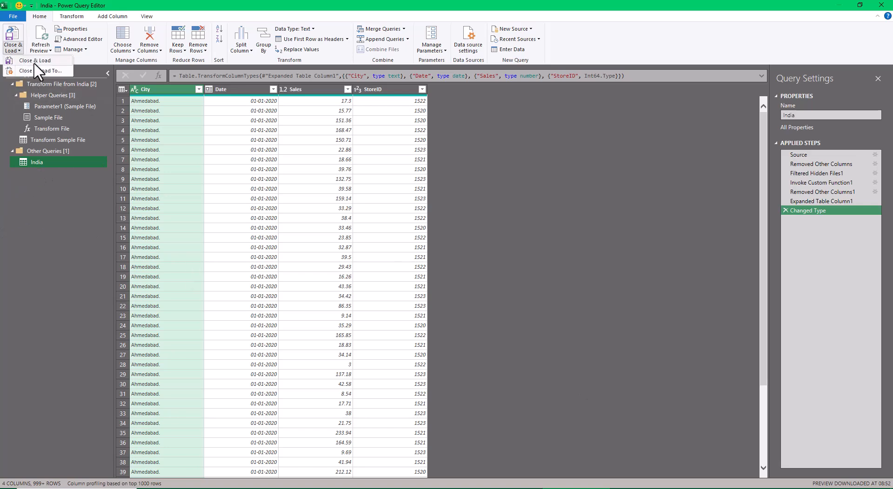
{"action": "left_click", "coordinate": [32, 62]}
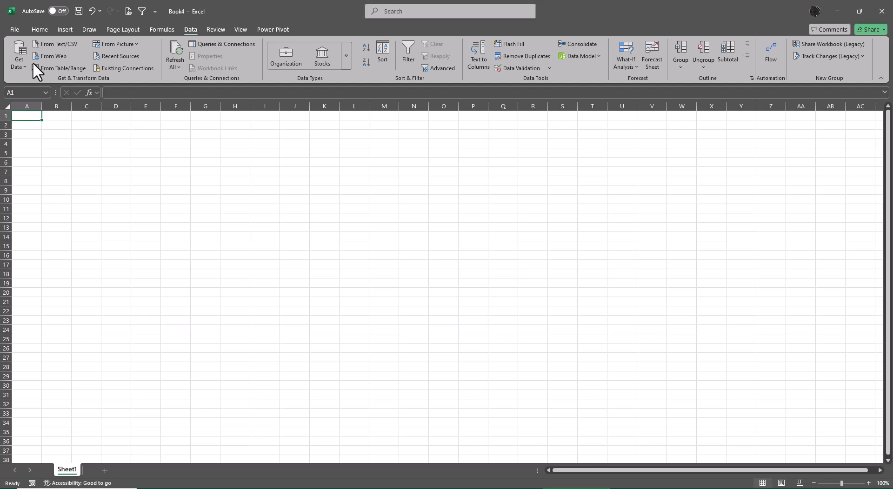
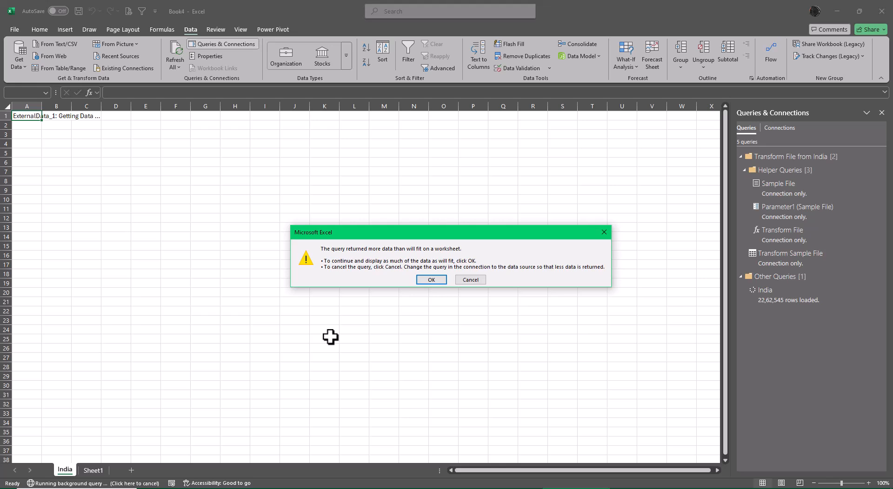
- Load as much of the India query as fits on the worksheet and close the workbook without saving
{"action": "left_click", "coordinate": [435, 280]}
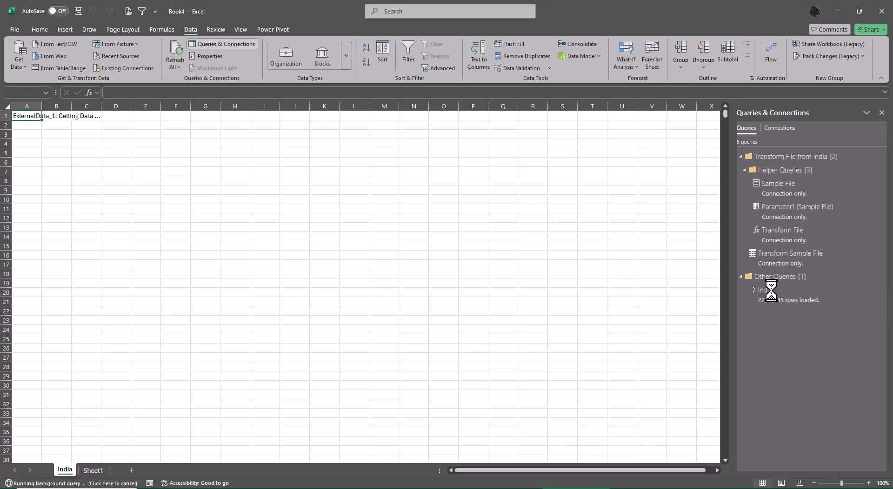
{"action": "mouse_move", "coordinate": [769, 293]}
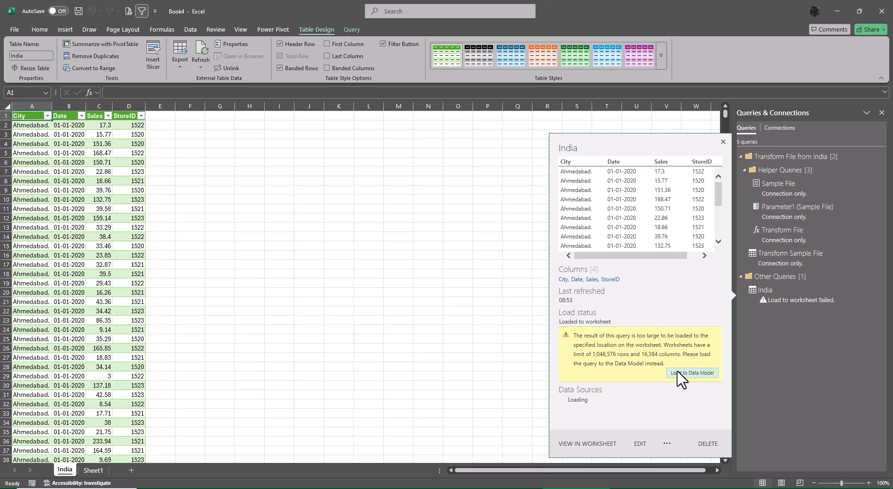
{"action": "left_click", "coordinate": [882, 11]}
{"action": "left_click", "coordinate": [484, 300]}
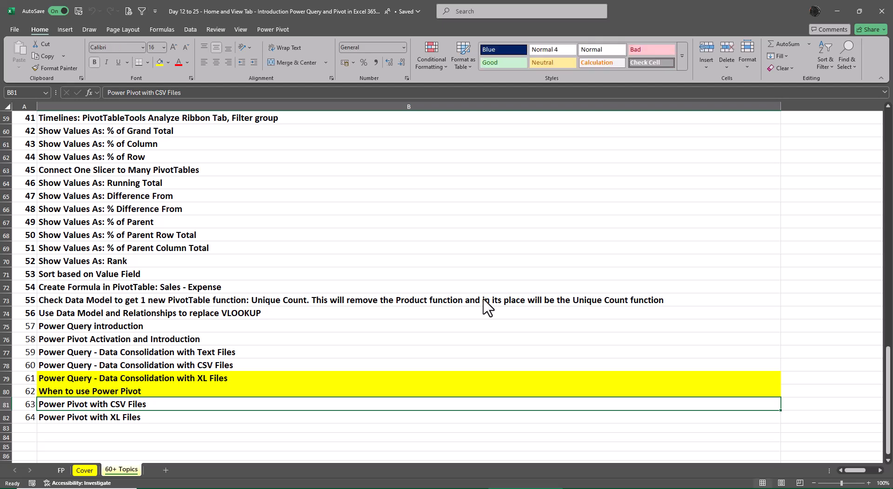
- Create a new blank workbook, get data from the India folder and open its file list for transformation in Power Query Editor
{"action": "key", "text": "ctrl+n"}
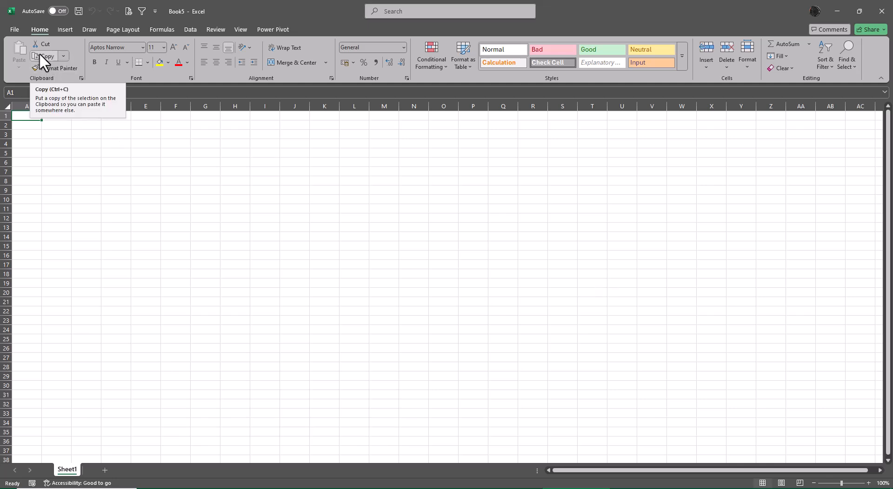
{"action": "left_click", "coordinate": [190, 29]}
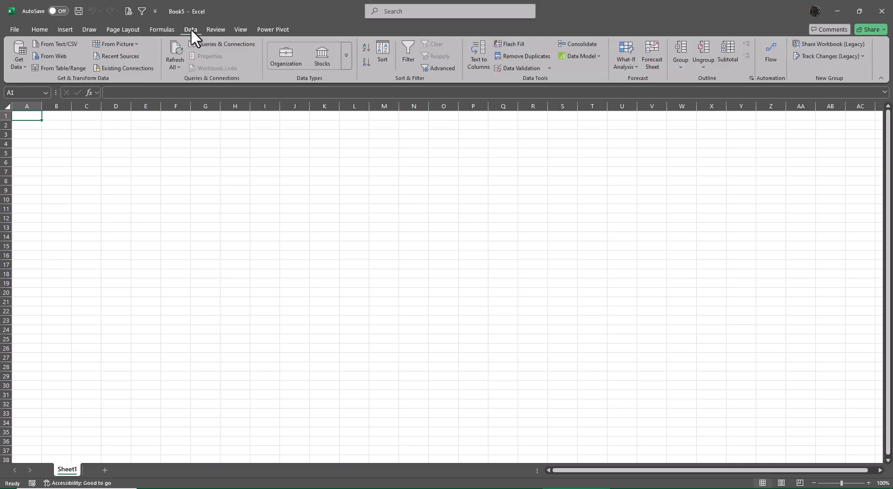
{"action": "left_click", "coordinate": [19, 66]}
{"action": "mouse_move", "coordinate": [47, 81]}
{"action": "left_click", "coordinate": [148, 179]}
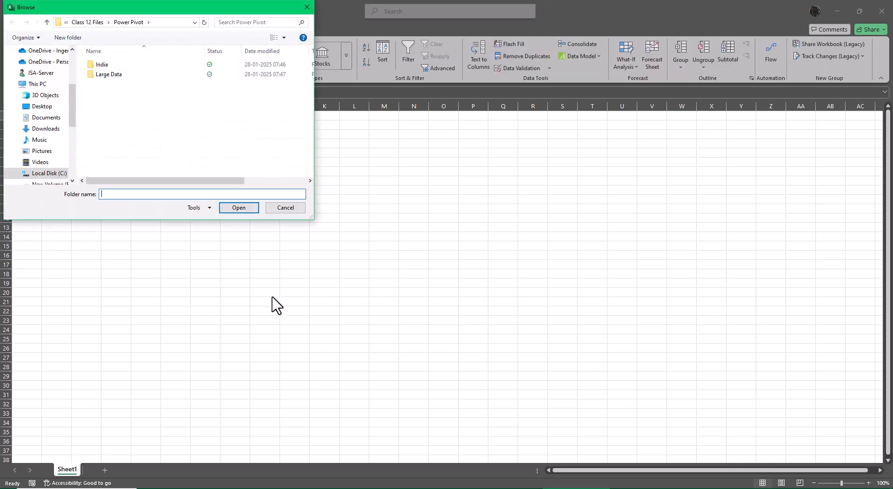
{"action": "left_click", "coordinate": [101, 65]}
{"action": "left_click", "coordinate": [239, 208]}
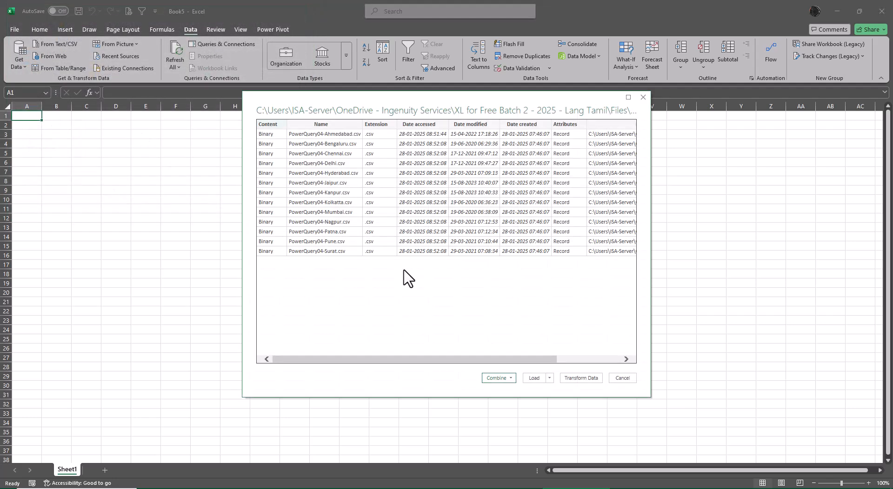
{"action": "left_click", "coordinate": [581, 378]}
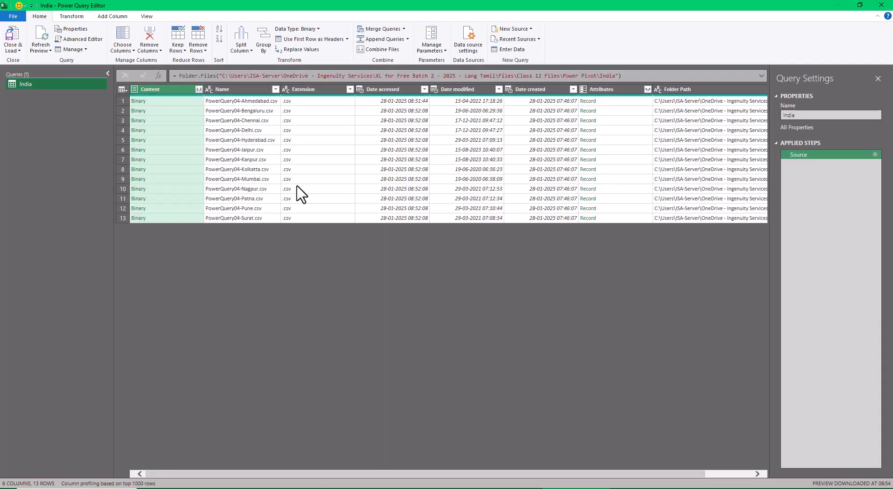
- Remove all columns except Content and combine the CSV files with the first file as sample and a comma delimiter
{"action": "right_click", "coordinate": [170, 90]}
{"action": "left_click", "coordinate": [205, 118]}
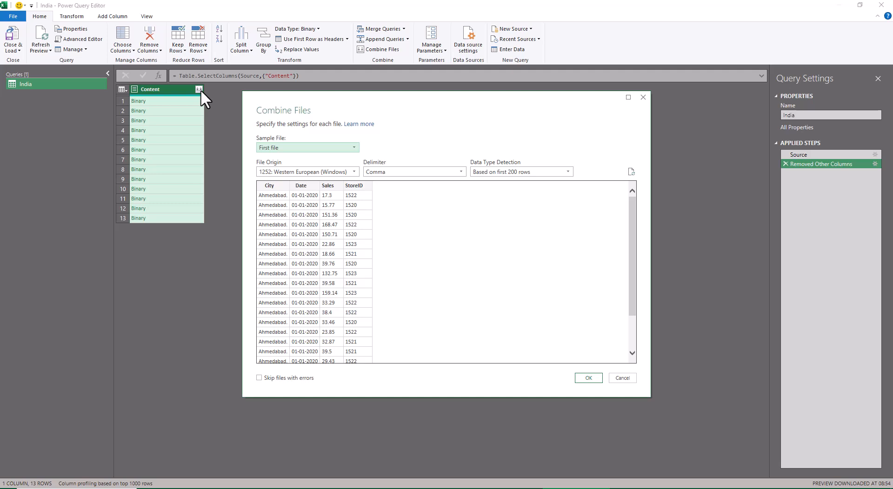
{"action": "left_click", "coordinate": [588, 378]}
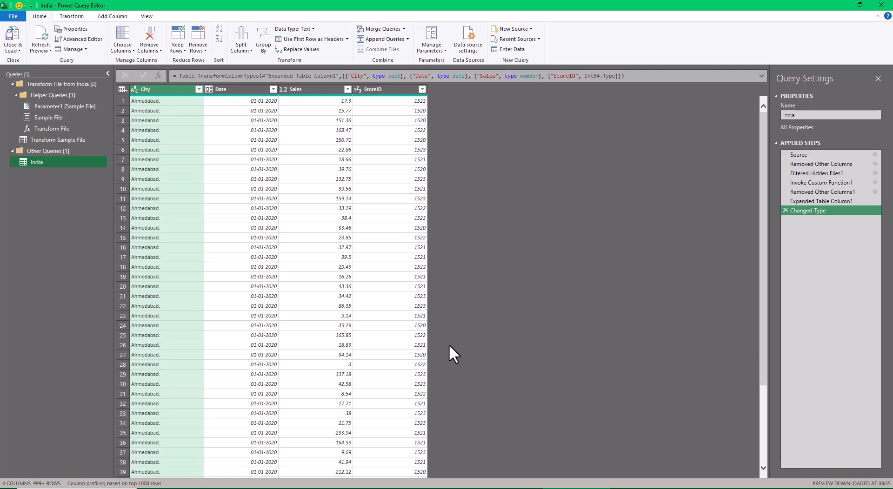
- Load the combined India query as a connection only and add its data to the Data Model
{"action": "left_click", "coordinate": [14, 51]}
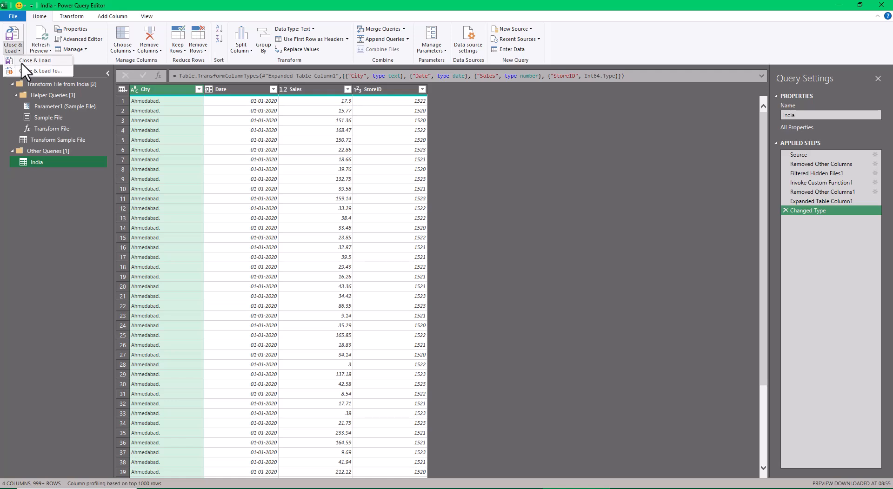
{"action": "left_click", "coordinate": [27, 68]}
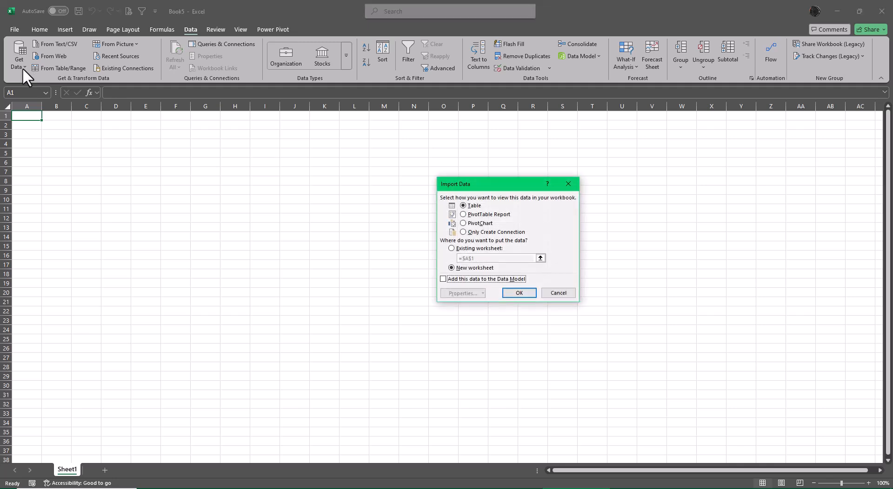
{"action": "left_click_drag", "start_coordinate": [445, 185], "coordinate": [300, 177]}
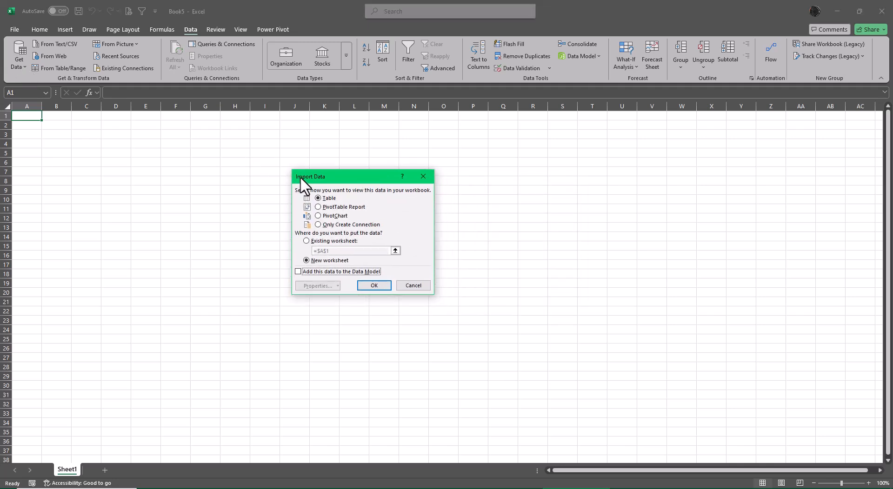
{"action": "left_click", "coordinate": [341, 225]}
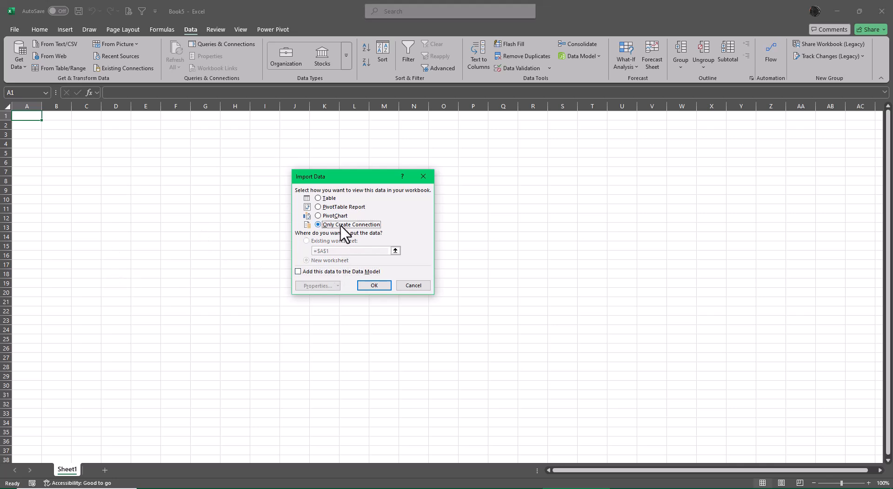
{"action": "left_click", "coordinate": [298, 272]}
{"action": "left_click", "coordinate": [371, 285]}
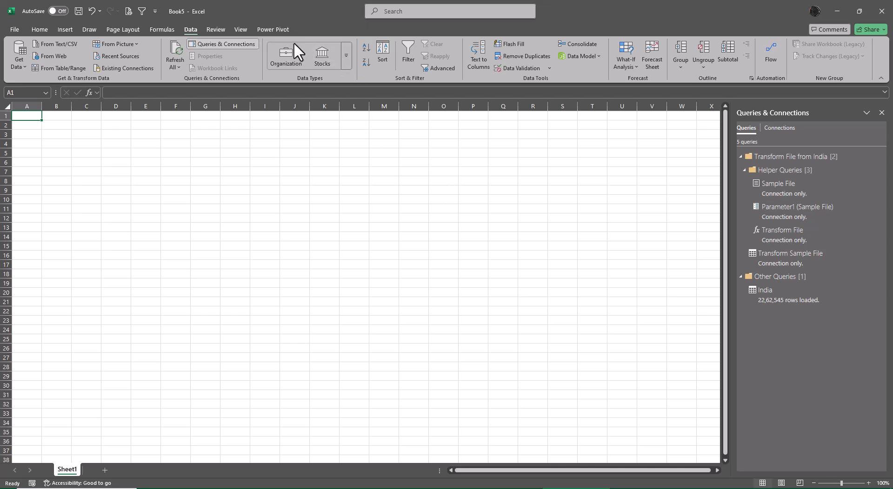
- Open the Data Model in Power Pivot and insert a vertical chart and table at cell A1 of the existing Sheet1
{"action": "left_click", "coordinate": [277, 29]}
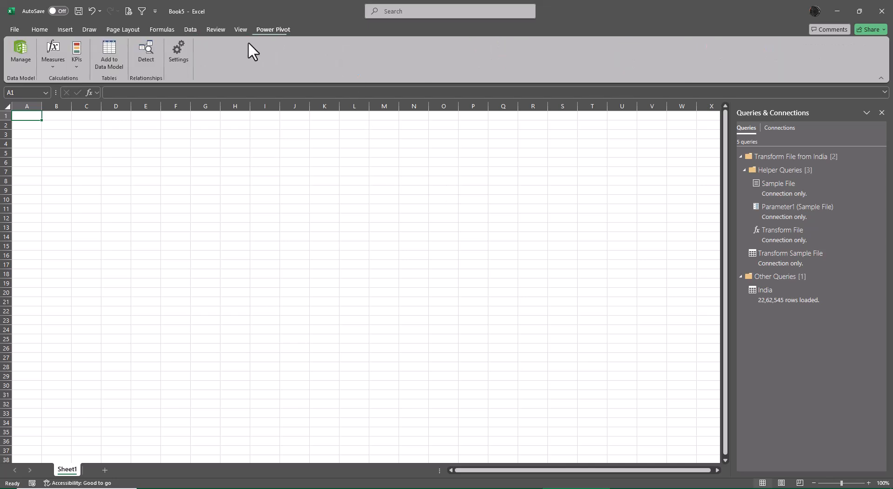
{"action": "left_click", "coordinate": [20, 50]}
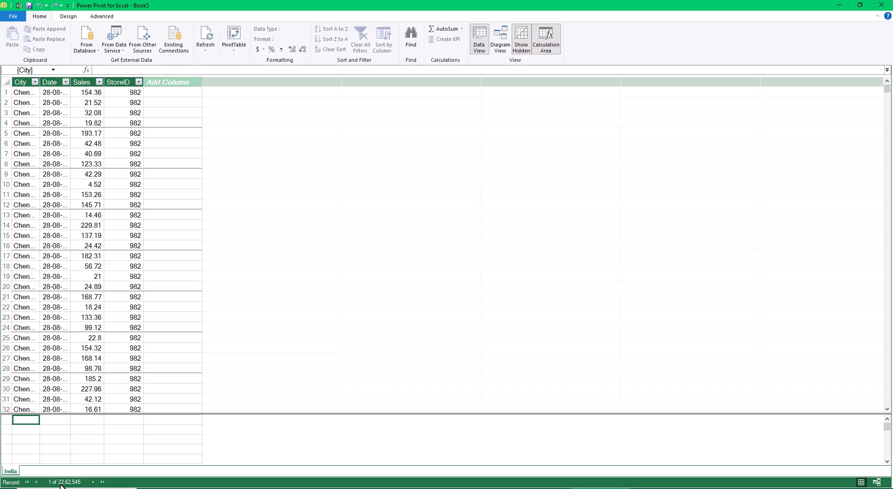
{"action": "left_click", "coordinate": [237, 47]}
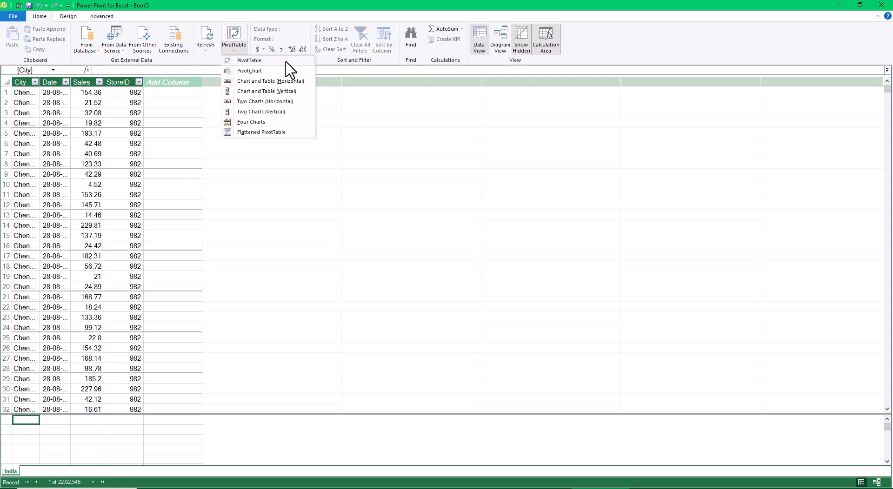
{"action": "left_click", "coordinate": [291, 92]}
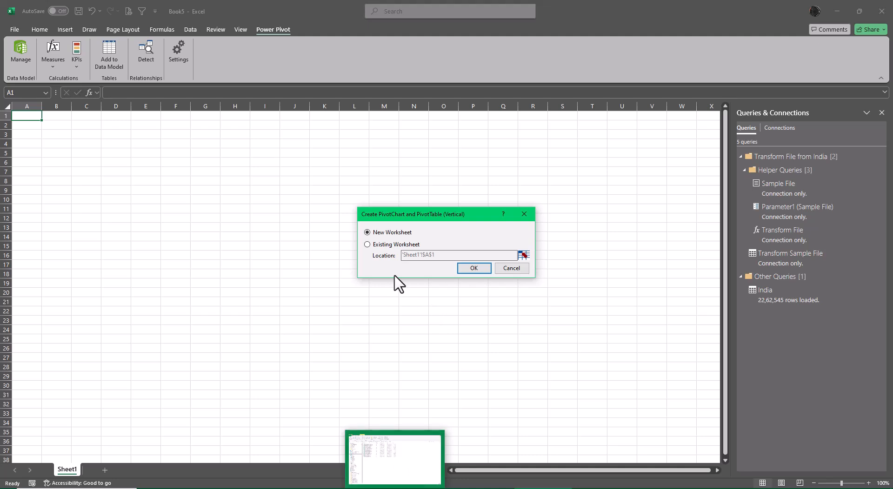
{"action": "left_click", "coordinate": [377, 246]}
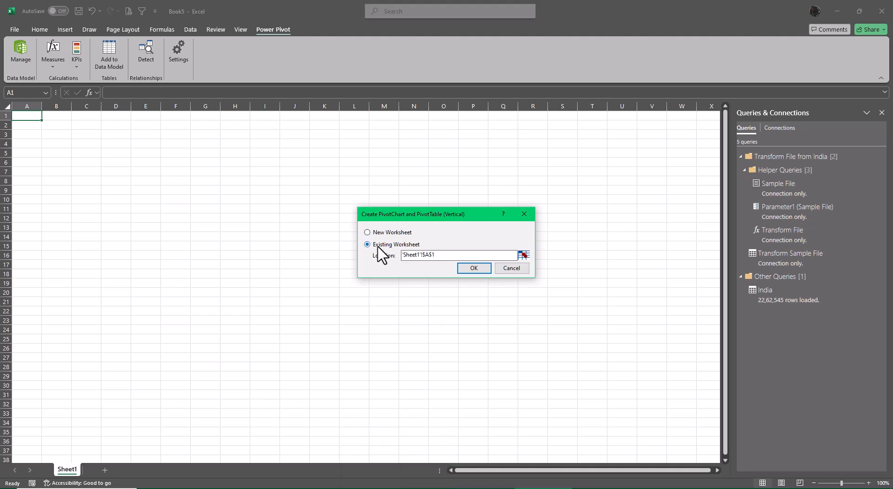
{"action": "left_click", "coordinate": [480, 269]}
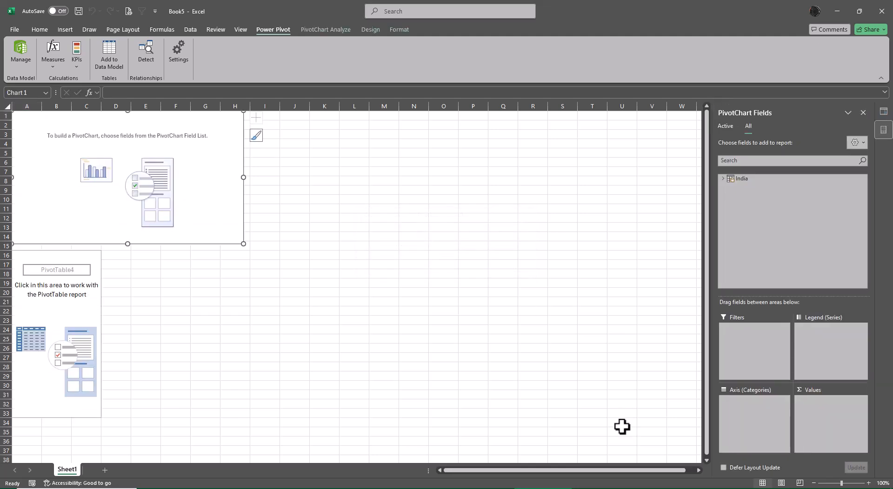
- Build the PivotChart from the India table with City on the axis and Sales as summed values
{"action": "left_click", "coordinate": [722, 177]}
{"action": "left_click", "coordinate": [737, 186]}
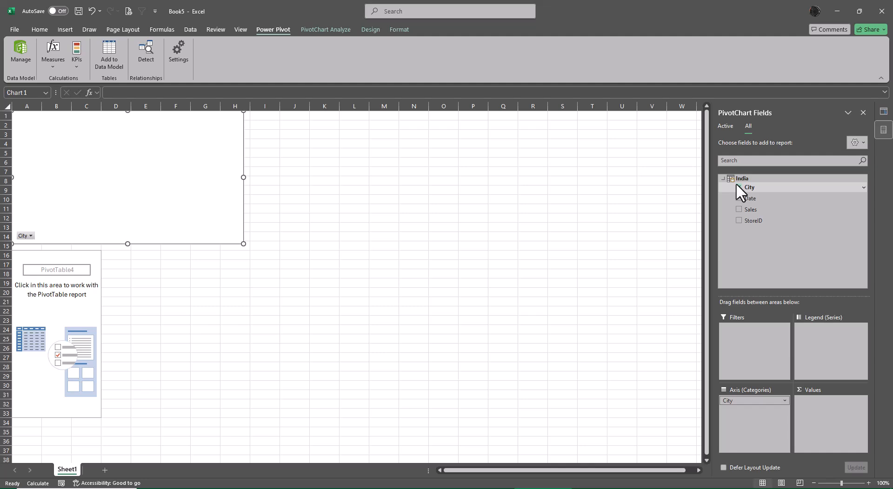
{"action": "left_click", "coordinate": [740, 207]}
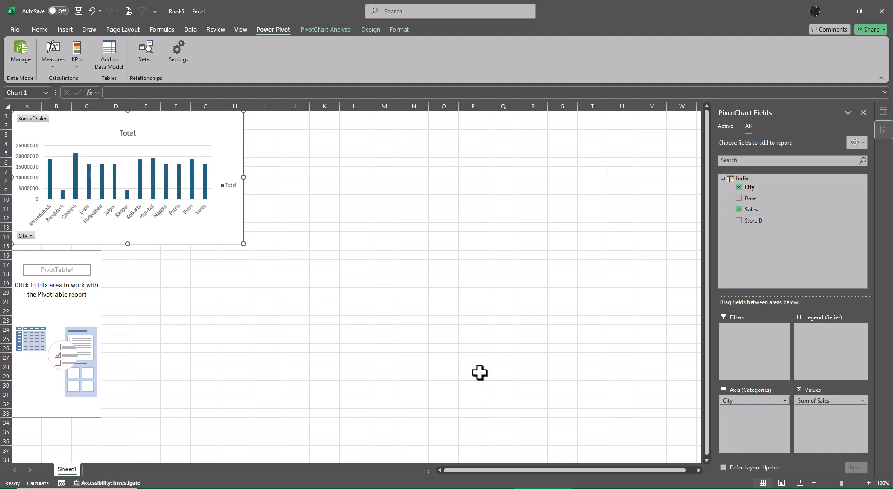
- Build the PivotTable below the chart with City in the rows and Sales as summed values
{"action": "left_click", "coordinate": [52, 255]}
{"action": "left_click", "coordinate": [723, 178]}
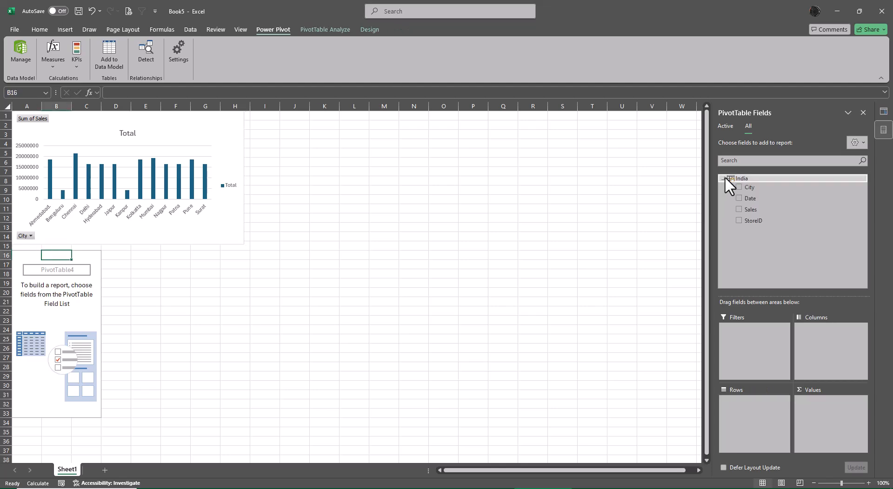
{"action": "left_click", "coordinate": [739, 186]}
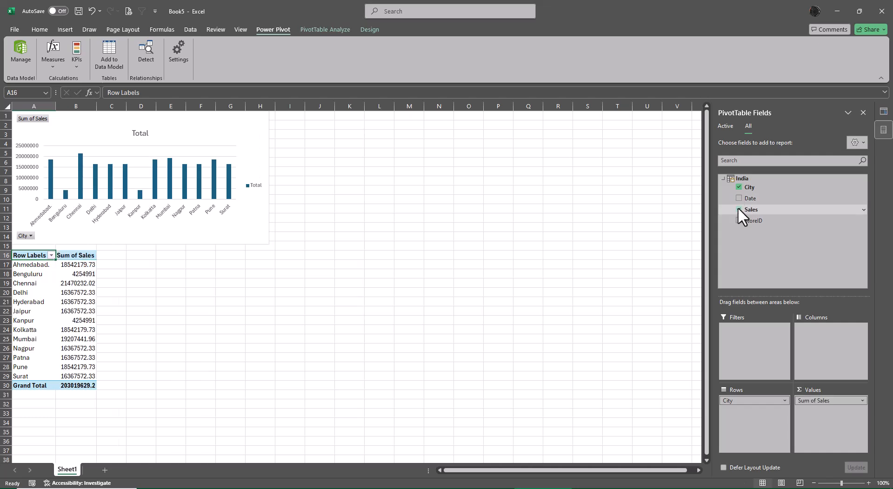
- Open the India query in Power Query Editor to review its columns and applied steps, and return to the workbook
{"action": "left_click", "coordinate": [883, 112]}
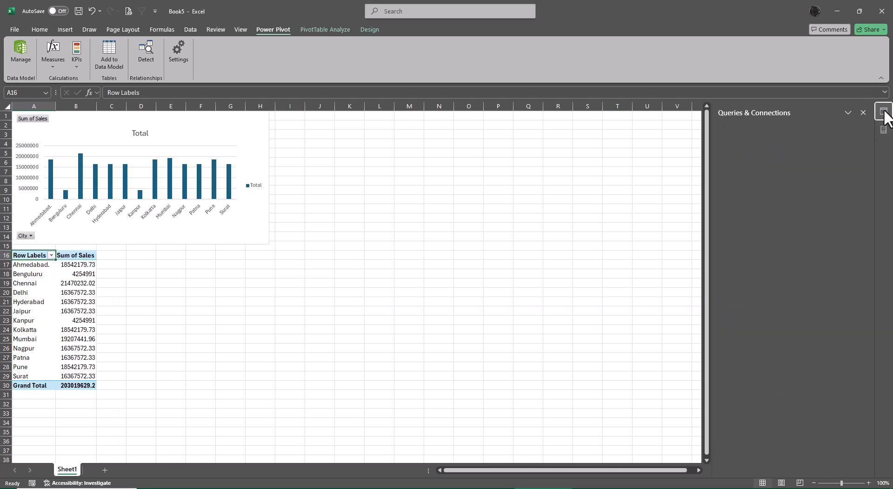
{"action": "right_click", "coordinate": [763, 289]}
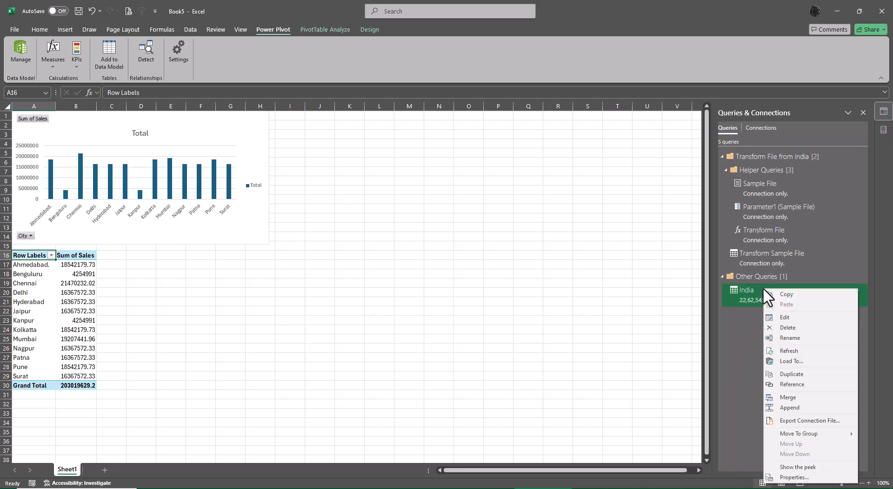
{"action": "left_click", "coordinate": [784, 316]}
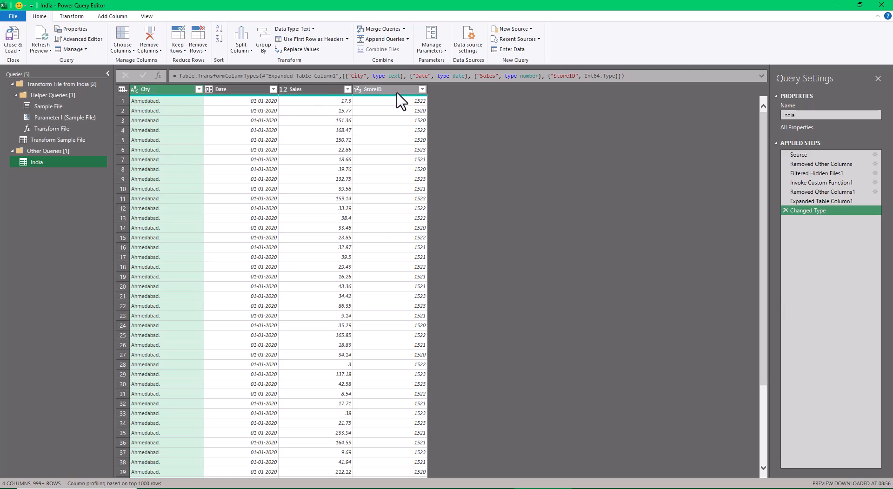
{"action": "left_click", "coordinate": [13, 39]}
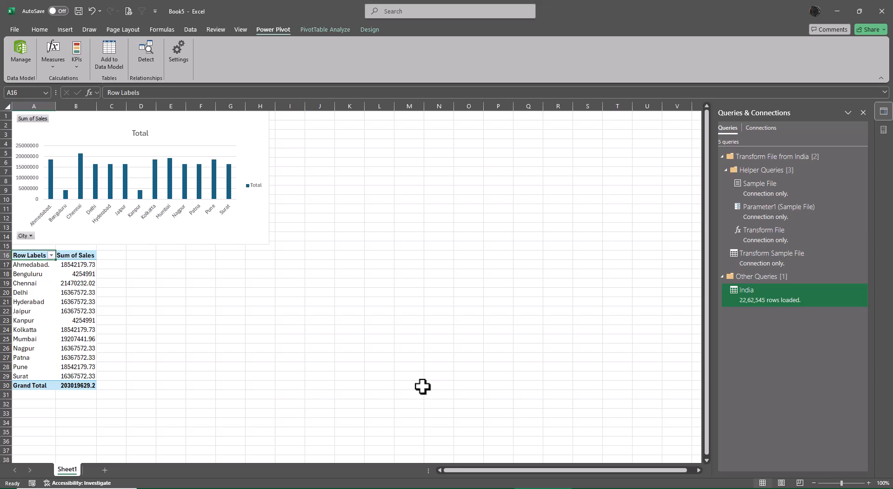
- Delete the legend and the horizontal gridlines from the city sales PivotChart
{"action": "scroll", "coordinate": [288, 385], "scroll_direction": "up", "scroll_amount": 3}
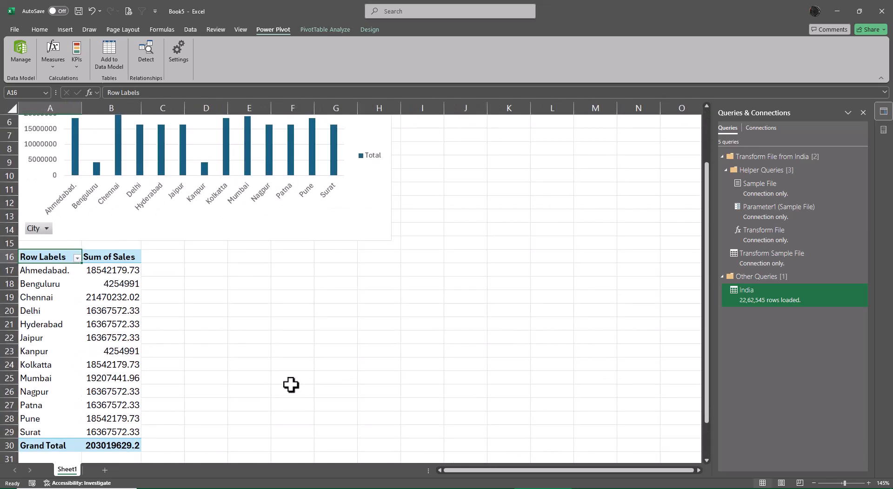
{"action": "scroll", "coordinate": [291, 385], "scroll_direction": "up", "scroll_amount": 2}
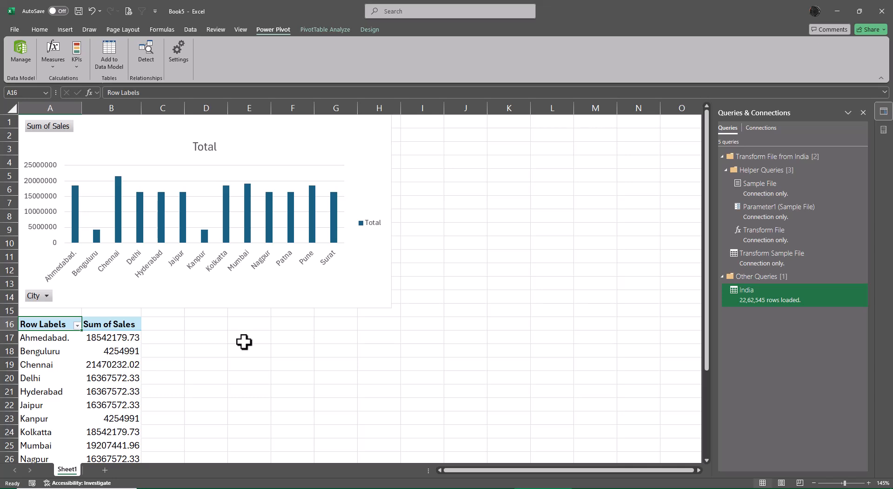
{"action": "left_click", "coordinate": [378, 226]}
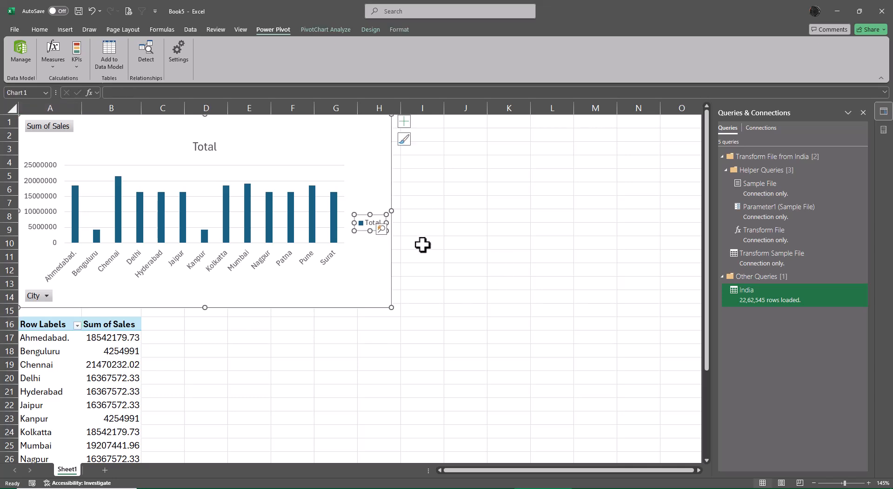
{"action": "key", "text": "Delete"}
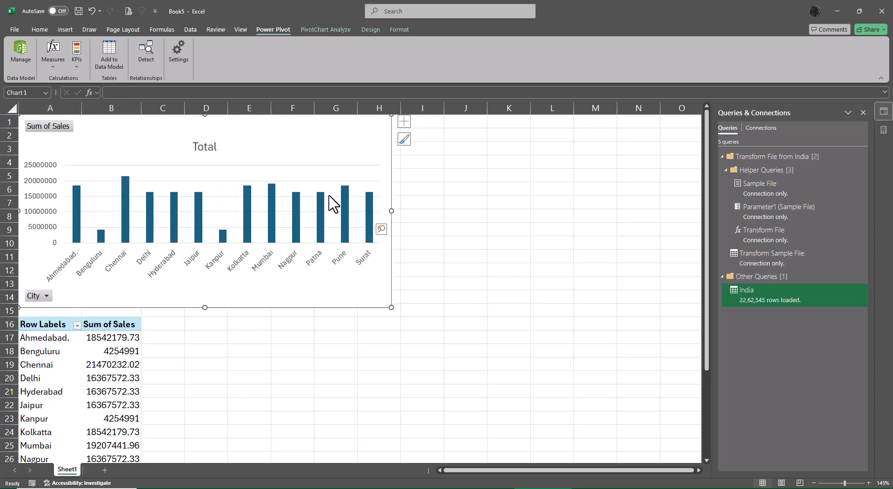
{"action": "left_click", "coordinate": [331, 197]}
{"action": "key", "text": "Delete"}
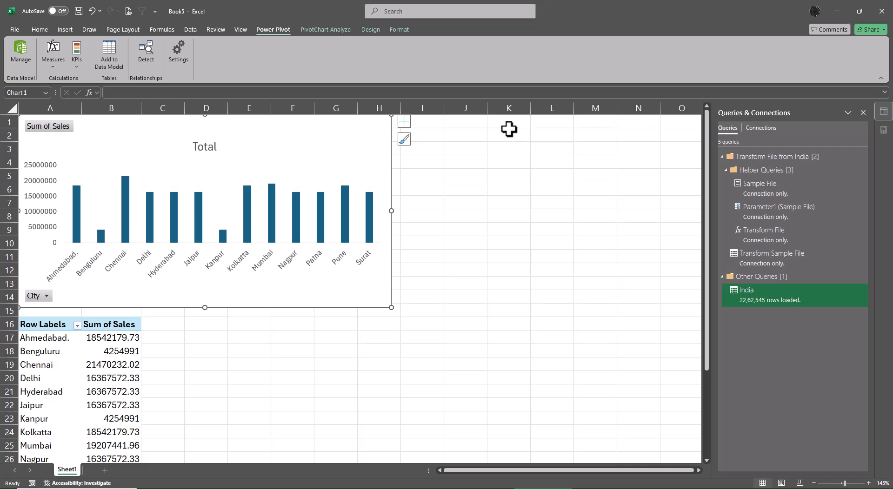
- Enter the text "City Wise Sales in India" in cell J1
{"action": "left_click", "coordinate": [469, 124]}
{"action": "type", "text": "City Wise Sales in India"}
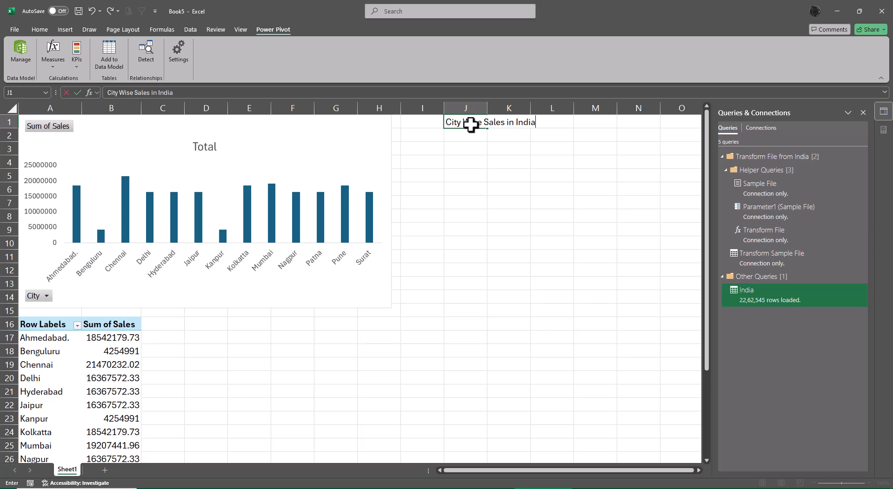
{"action": "key", "text": "Return"}
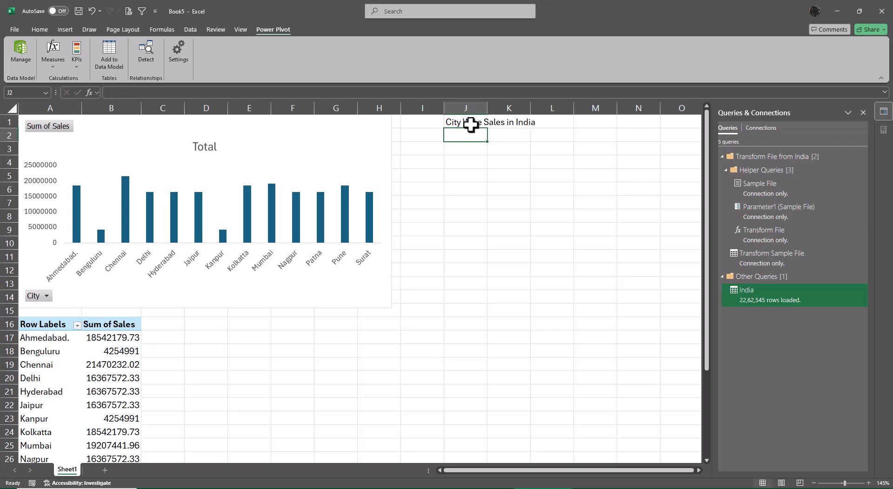
- Try to link the PivotChart title to cell J1 with the formula =Sheet1!$J$1
{"action": "left_click", "coordinate": [213, 147]}
{"action": "left_click", "coordinate": [132, 93]}
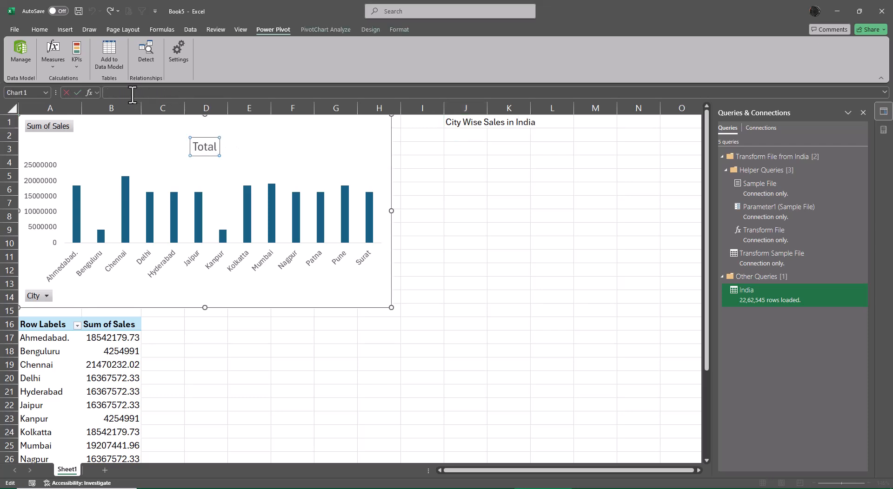
{"action": "type", "text": "-"}
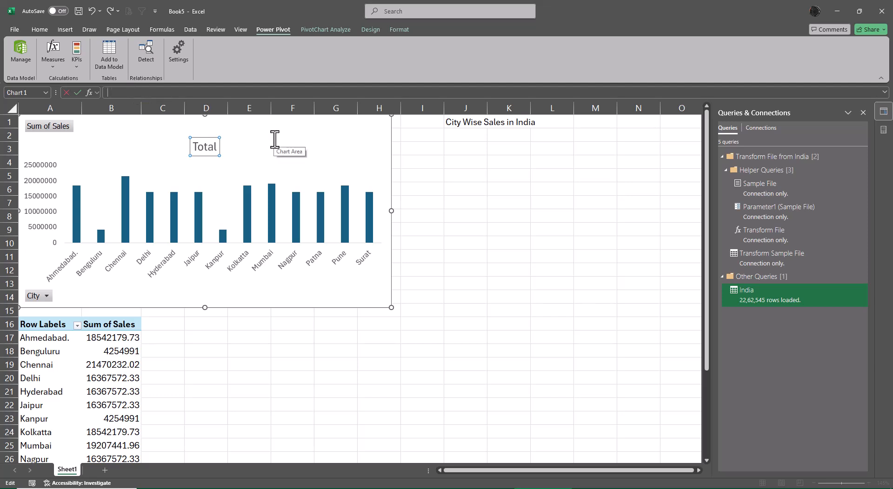
{"action": "left_click", "coordinate": [458, 120]}
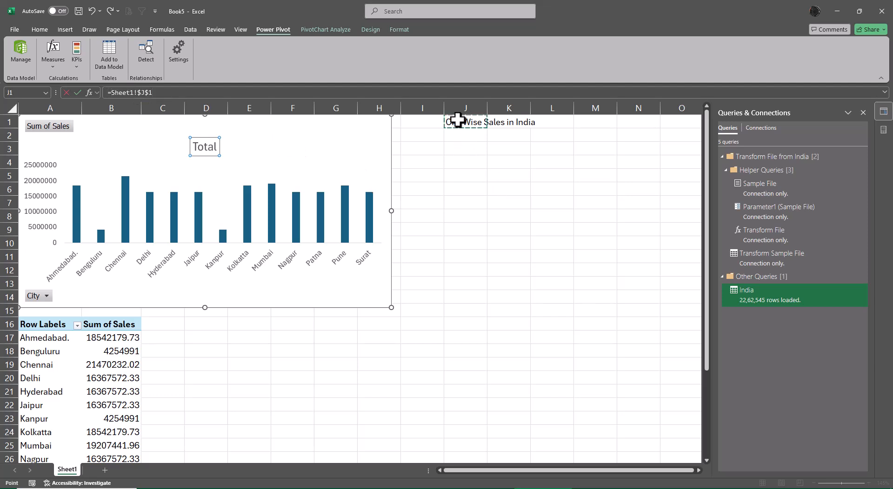
{"action": "key", "text": "Return"}
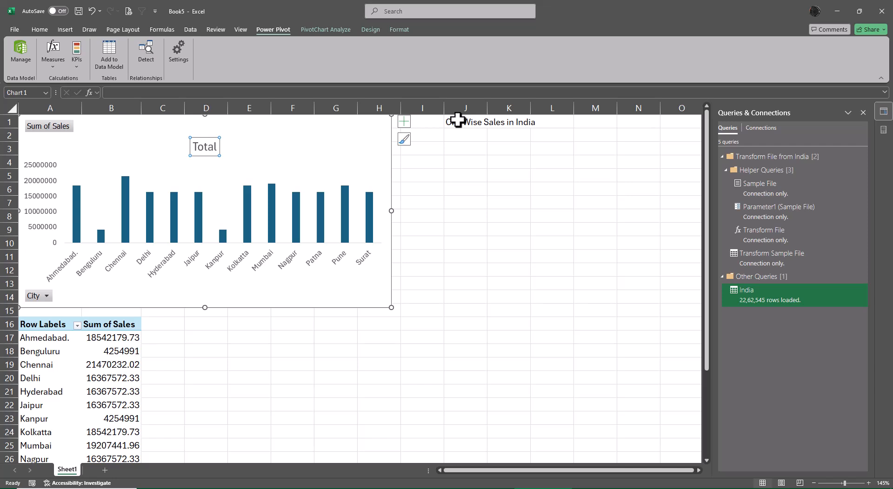
- Copy the text of cell J1 and try to paste it over the PivotChart title's emptied text
{"action": "double_click", "coordinate": [458, 122]}
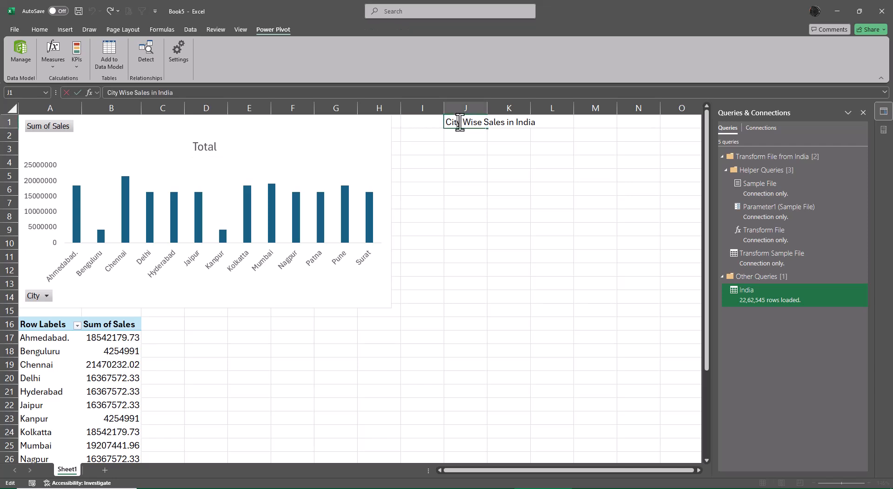
{"action": "key", "text": "ctrl+a"}
{"action": "key", "text": "ctrl+c"}
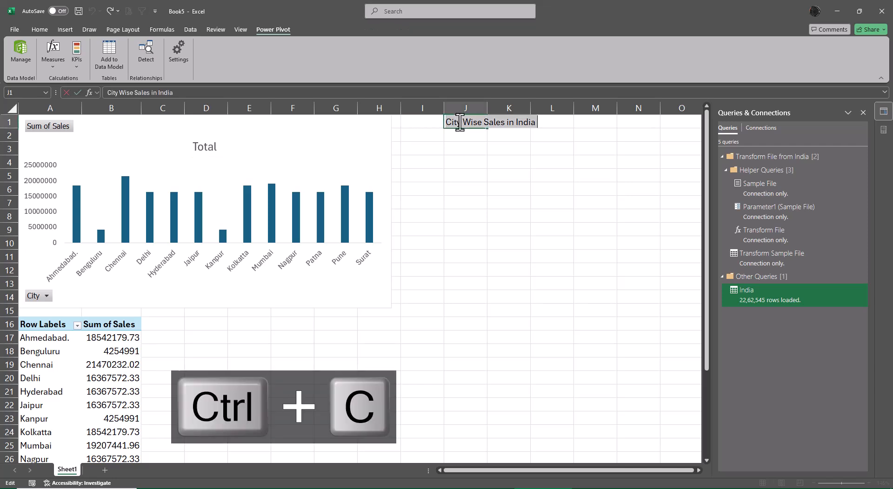
{"action": "left_click", "coordinate": [213, 146]}
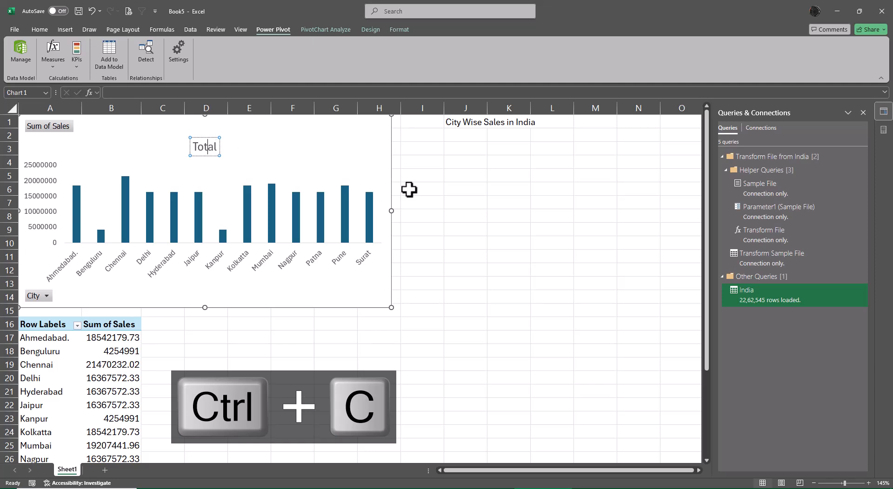
{"action": "key", "text": "ctrl+a"}
{"action": "key", "text": "BackSpace"}
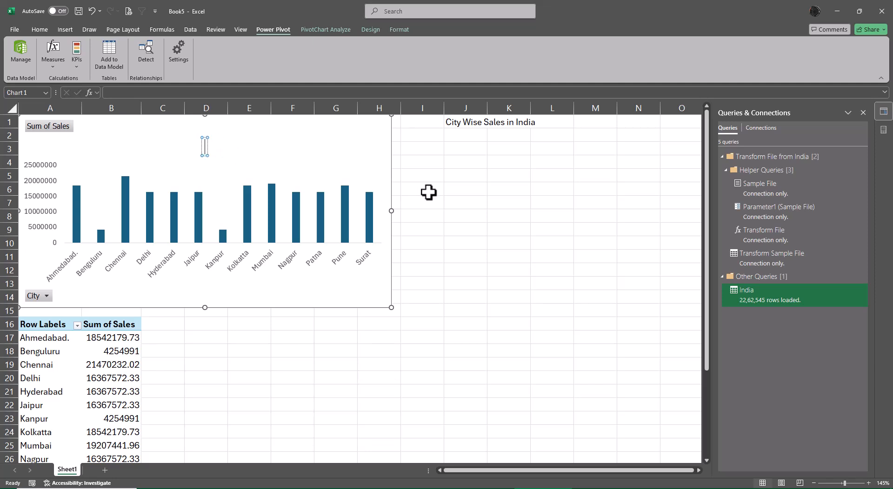
{"action": "key", "text": "ctrl+v"}
{"action": "key", "text": "BackSpace"}
{"action": "key", "text": "BackSpace"}
{"action": "key", "text": "BackSpace"}
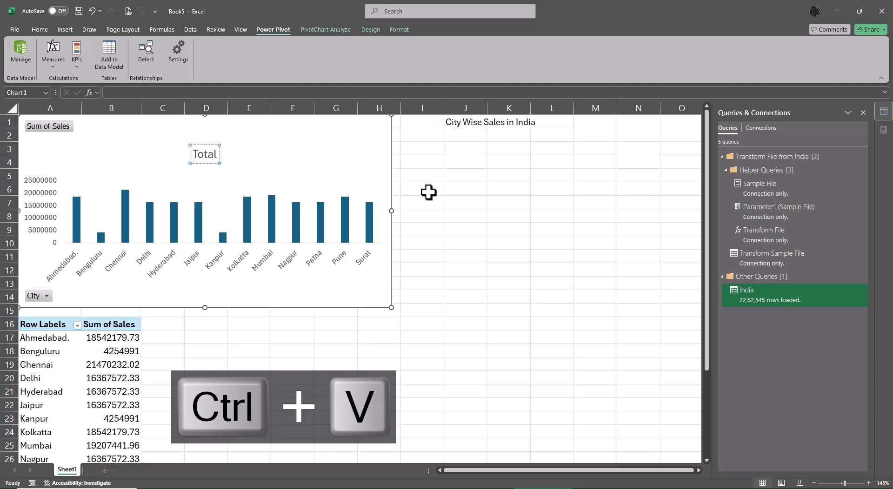
{"action": "key", "text": "BackSpace"}
{"action": "key", "text": "BackSpace"}
{"action": "key", "text": "BackSpace"}
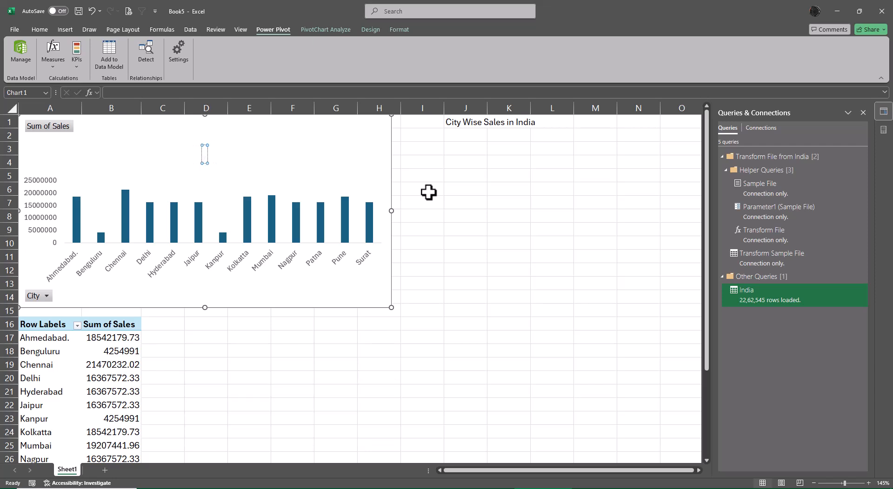
- Copy the full text of cell J1 and add the chart title element back to the PivotChart
{"action": "double_click", "coordinate": [454, 122]}
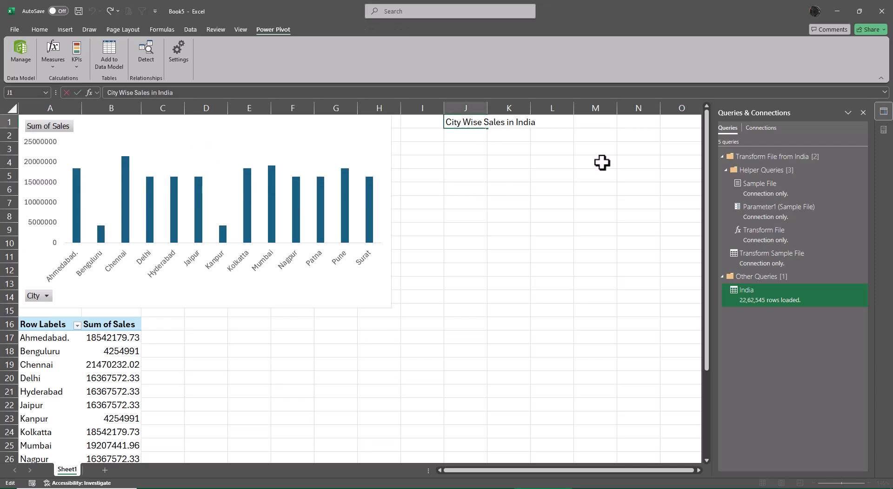
{"action": "key", "text": "Home"}
{"action": "key", "text": "shift+End"}
{"action": "key", "text": "ctrl+c"}
{"action": "key", "text": "Escape"}
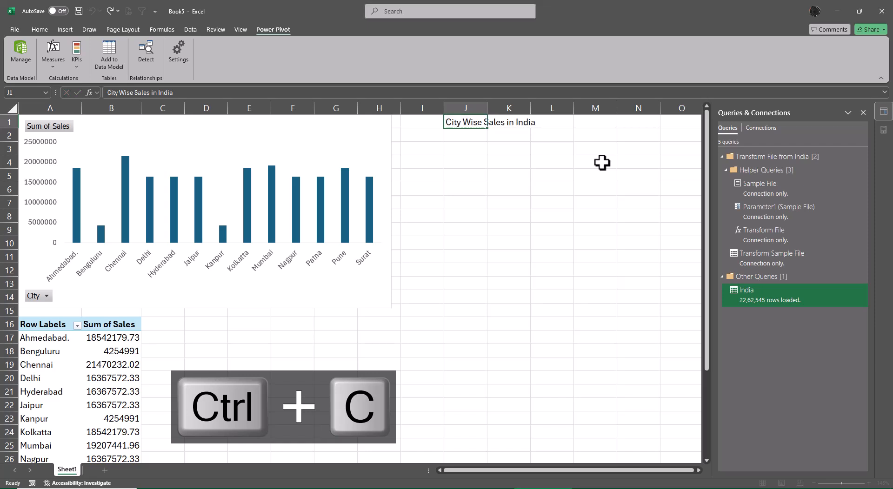
{"action": "left_click", "coordinate": [320, 154]}
{"action": "left_click", "coordinate": [404, 121]}
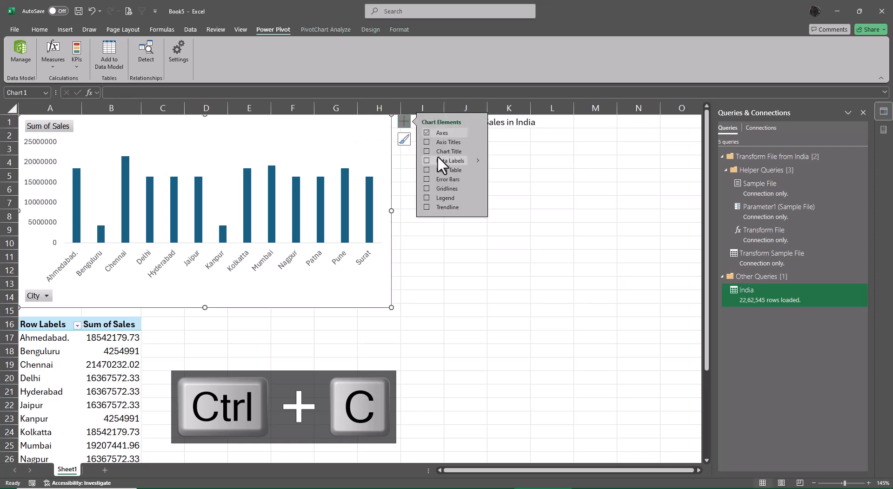
{"action": "left_click", "coordinate": [426, 151]}
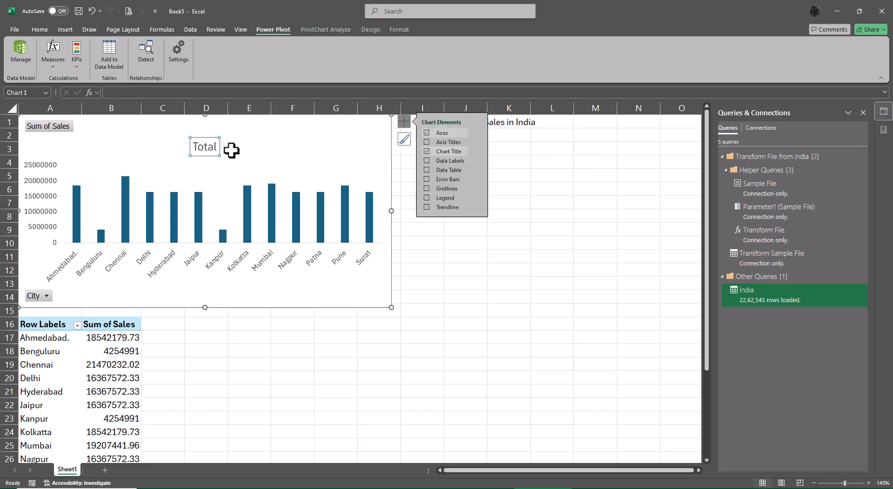
- Replace the PivotChart title text with the copied "City Wise Sales in India"
{"action": "left_click", "coordinate": [202, 146]}
{"action": "key", "text": "BackSpace"}
{"action": "key", "text": "BackSpace"}
{"action": "key", "text": "Delete"}
{"action": "key", "text": "Delete"}
{"action": "key", "text": "Delete"}
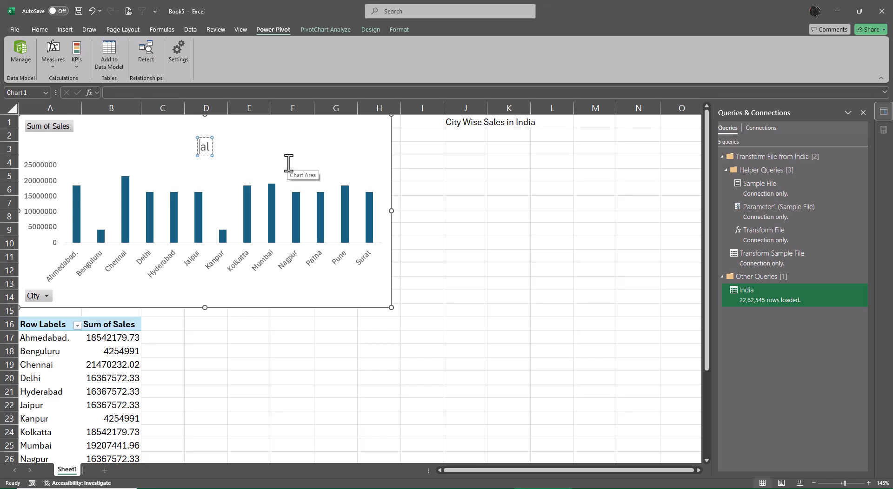
{"action": "key", "text": "ctrl+v"}
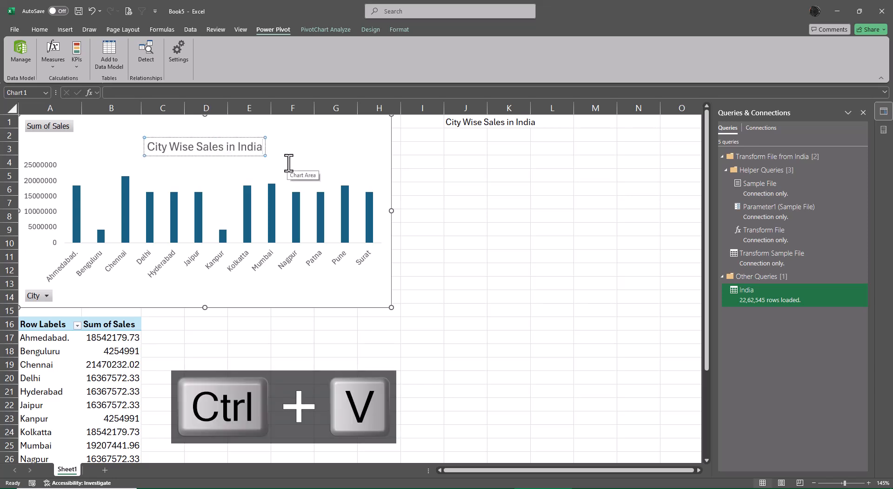
{"action": "left_click", "coordinate": [547, 280]}
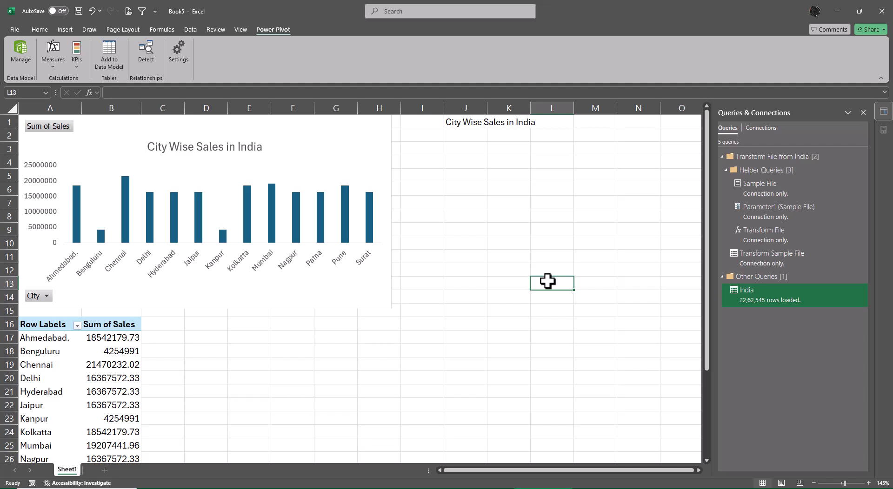
- Add data labels to the columns of the city sales PivotChart
{"action": "left_click", "coordinate": [372, 214]}
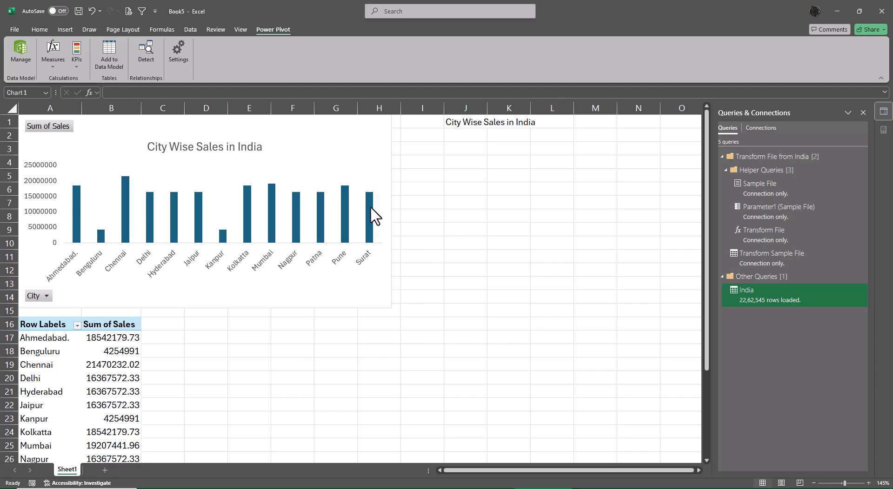
{"action": "left_click", "coordinate": [404, 122]}
{"action": "left_click", "coordinate": [425, 151]}
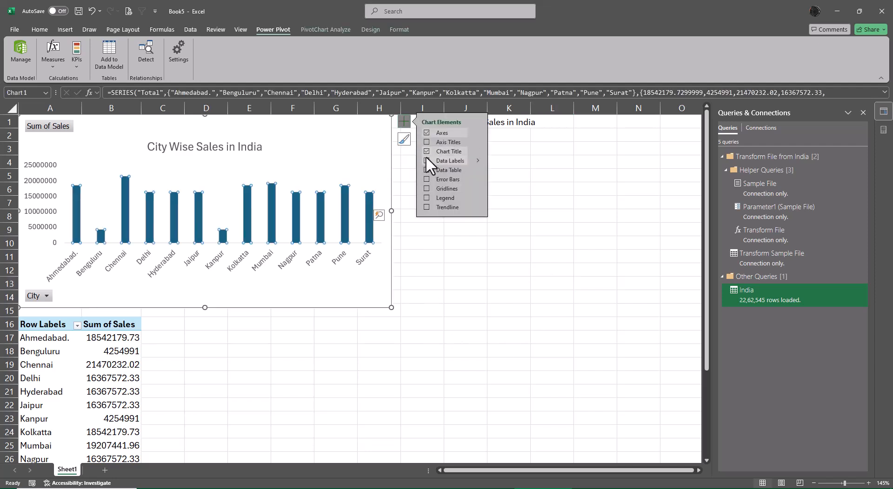
{"action": "left_click", "coordinate": [424, 159]}
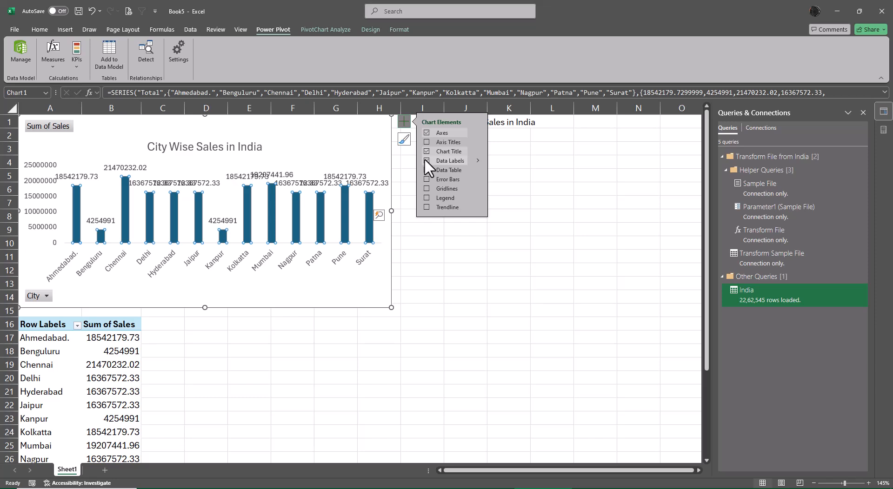
- Set the display units of the PivotChart's vertical axis to Millions
{"action": "left_click", "coordinate": [48, 196]}
{"action": "right_click", "coordinate": [48, 196]}
{"action": "left_click", "coordinate": [98, 306]}
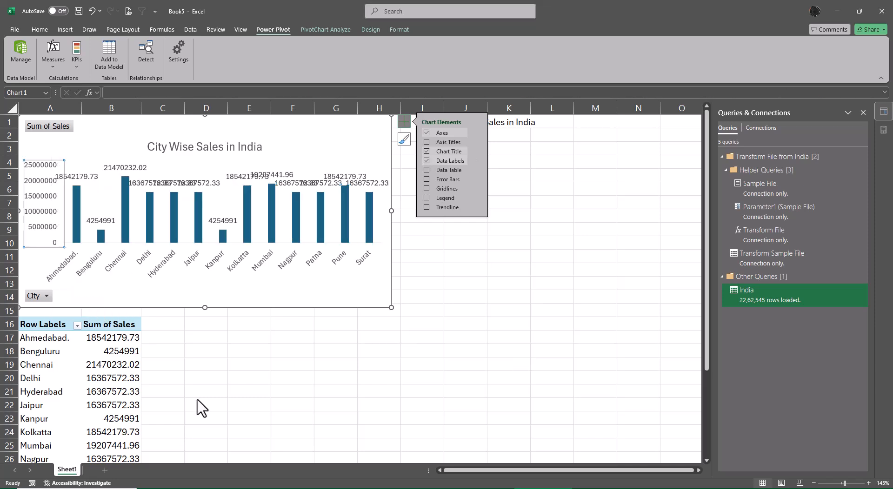
{"action": "left_click", "coordinate": [855, 305]}
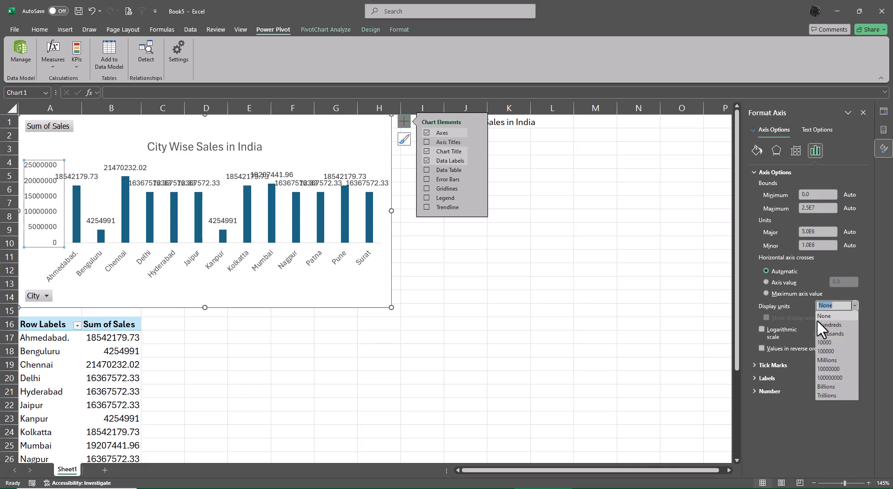
{"action": "left_click", "coordinate": [827, 359]}
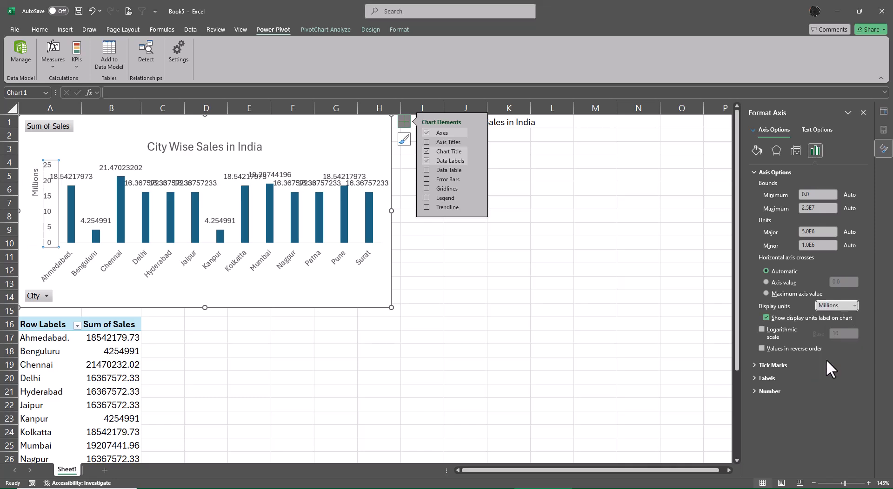
{"action": "left_click", "coordinate": [650, 352]}
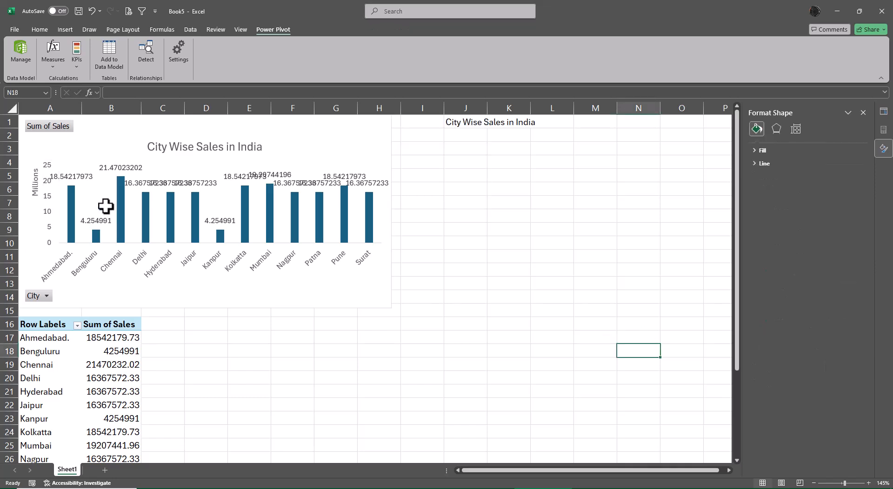
- Format the PivotChart's data labels in the Accounting number category with the ₹ symbol and two decimal places
{"action": "left_click", "coordinate": [82, 176]}
{"action": "right_click", "coordinate": [81, 176]}
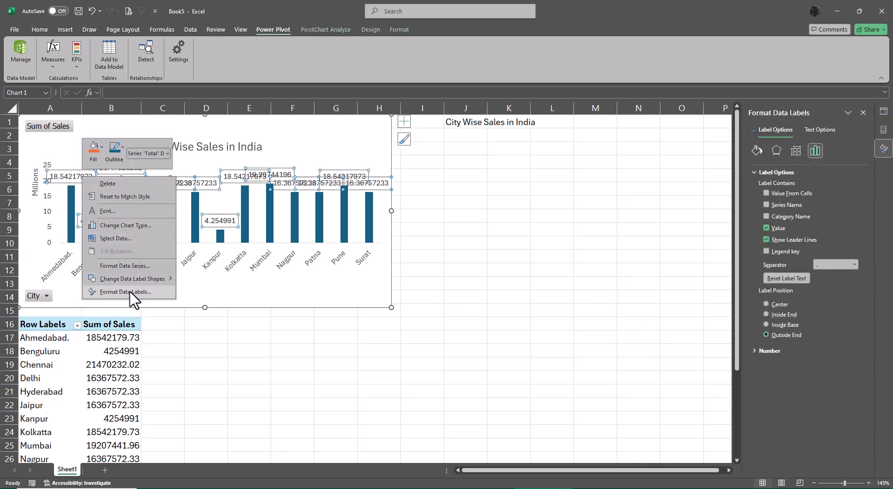
{"action": "left_click", "coordinate": [183, 294]}
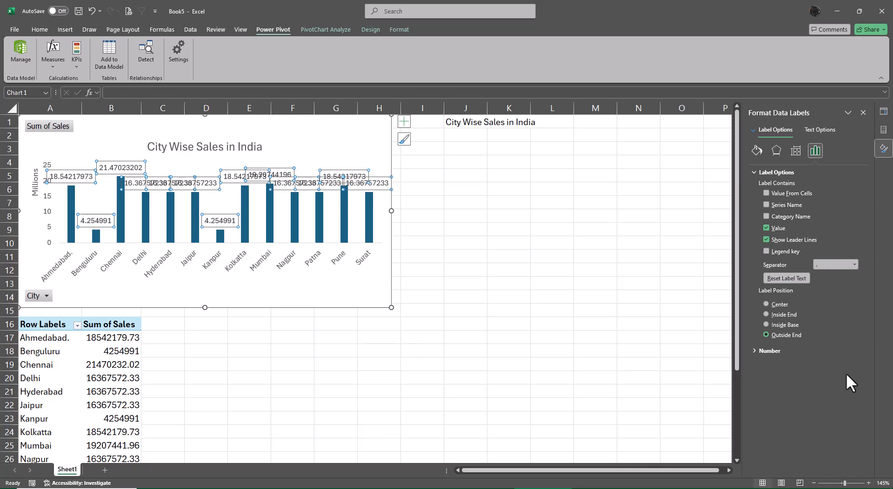
{"action": "left_click", "coordinate": [754, 350]}
{"action": "left_click", "coordinate": [804, 371]}
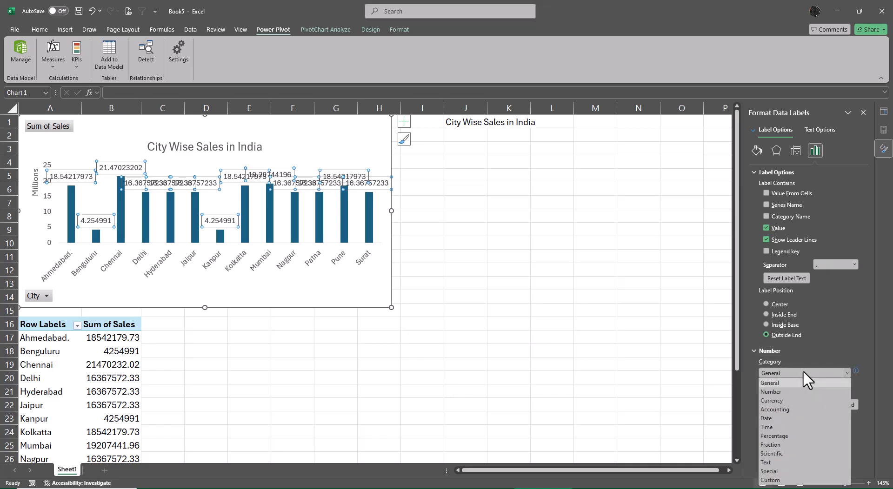
{"action": "left_click", "coordinate": [780, 394]}
{"action": "left_click", "coordinate": [787, 374]}
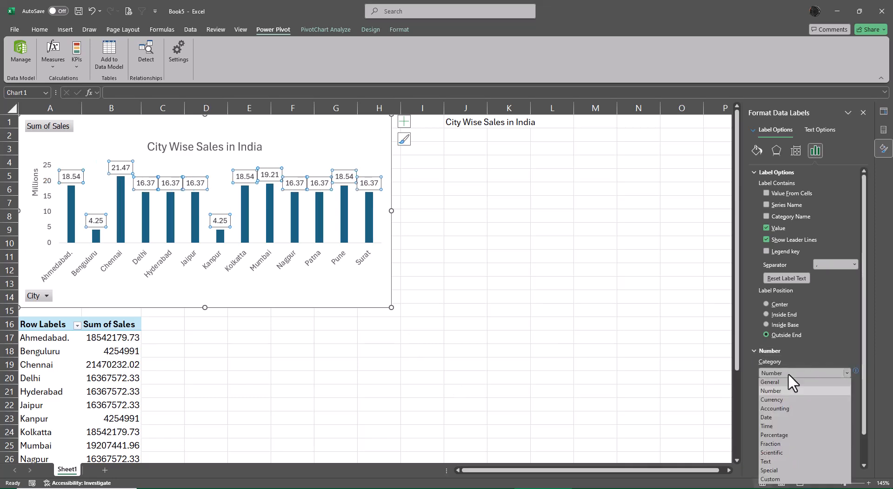
{"action": "left_click", "coordinate": [787, 411]}
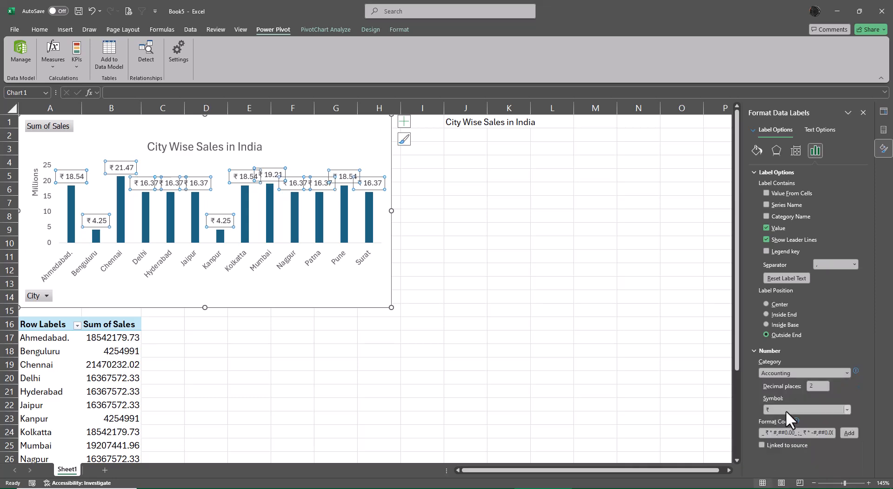
- Widen the PivotChart to the outer edge of column I, keeping its height
{"action": "left_click", "coordinate": [394, 309]}
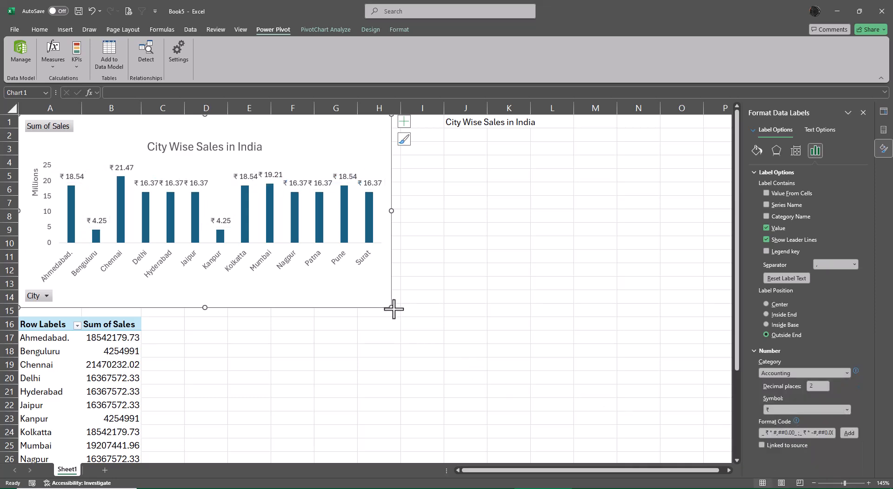
{"action": "left_click_drag", "start_coordinate": [393, 309], "coordinate": [443, 308]}
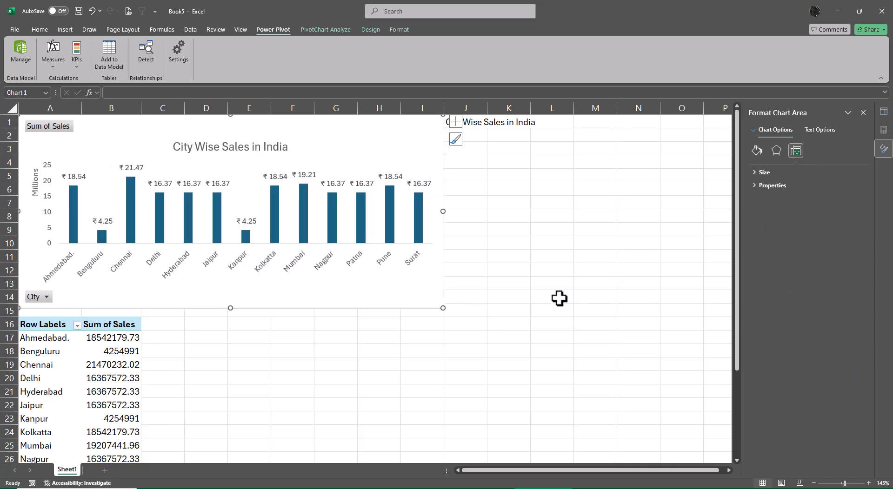
{"action": "left_click", "coordinate": [559, 298]}
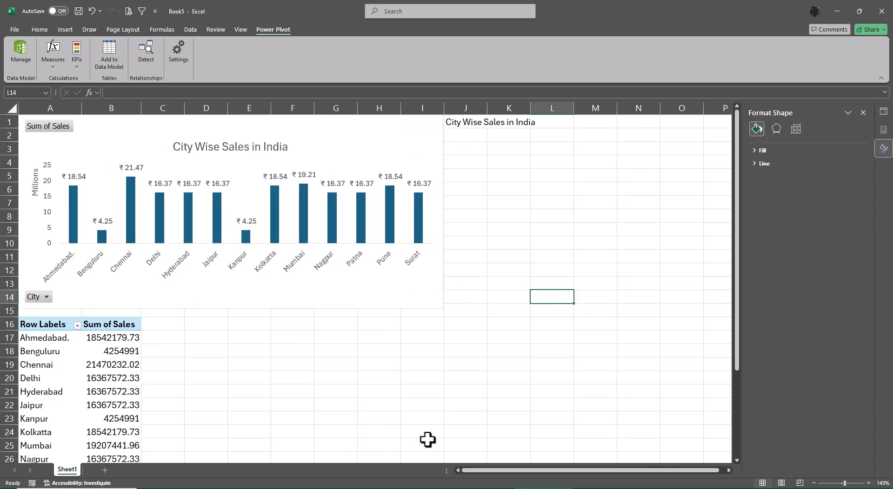
- Format the PivotTable's Sum of Sales values in the Accounting category with the ₹ symbol and two decimal places
{"action": "left_click", "coordinate": [106, 340]}
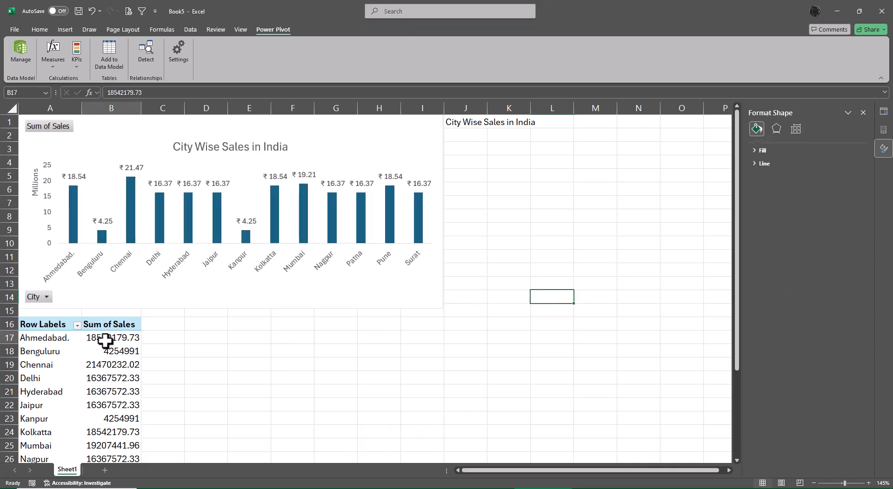
{"action": "right_click", "coordinate": [105, 340]}
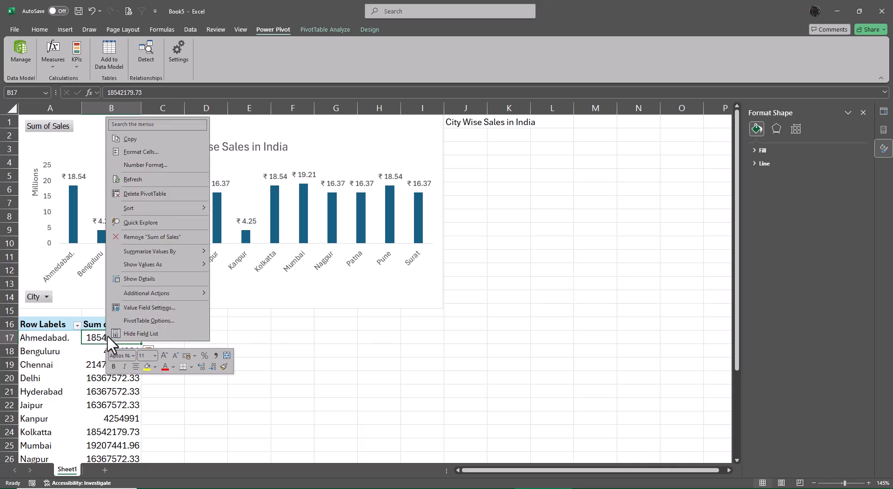
{"action": "left_click", "coordinate": [132, 311]}
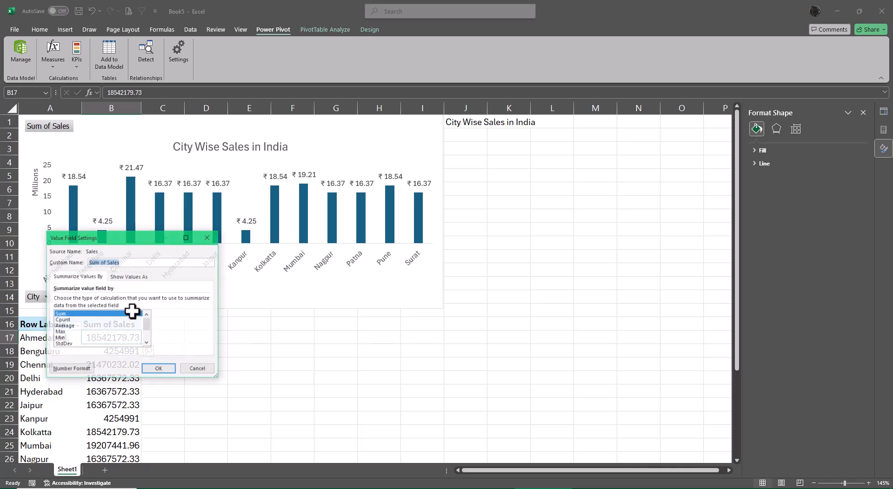
{"action": "left_click", "coordinate": [72, 369]}
{"action": "left_click", "coordinate": [33, 253]}
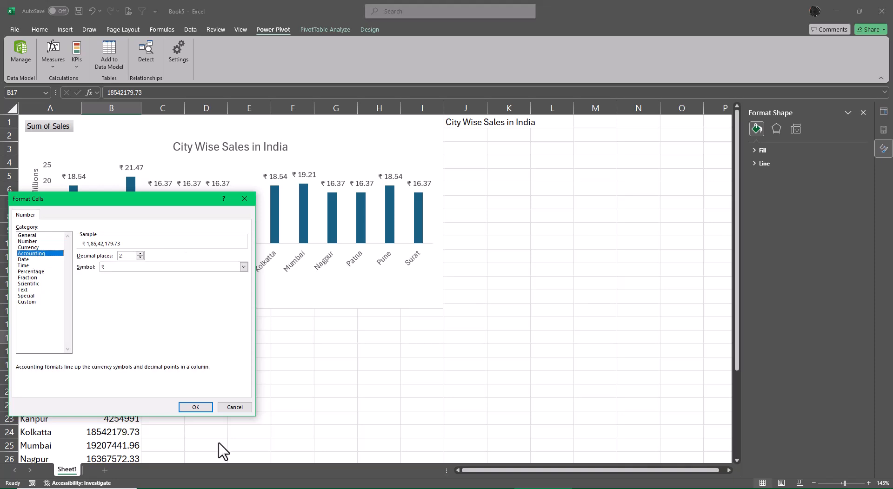
{"action": "left_click", "coordinate": [194, 408]}
{"action": "left_click", "coordinate": [159, 369]}
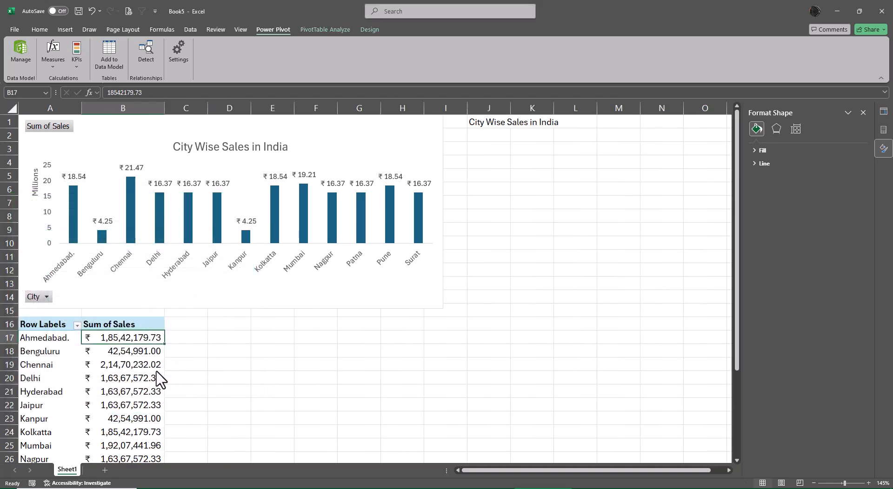
{"action": "left_click", "coordinate": [333, 375]}
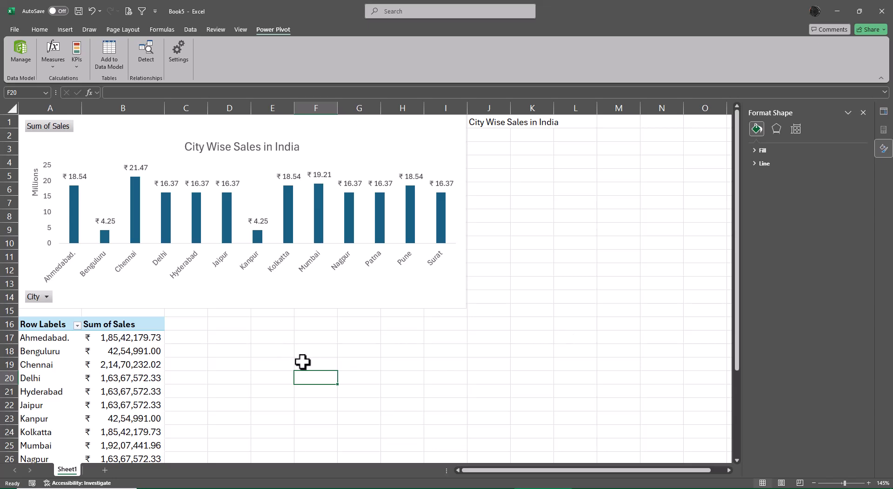
- Change the city sales PivotTable's report layout to tabular form
{"action": "left_click", "coordinate": [71, 327]}
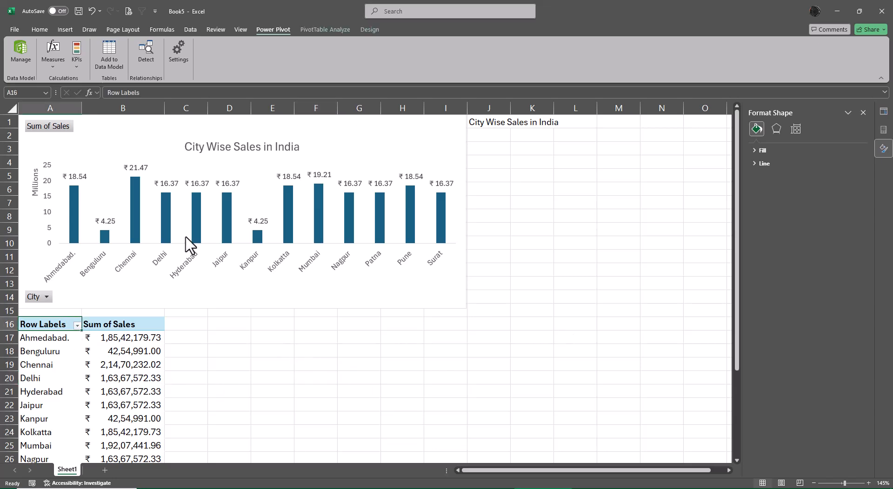
{"action": "left_click", "coordinate": [367, 28]}
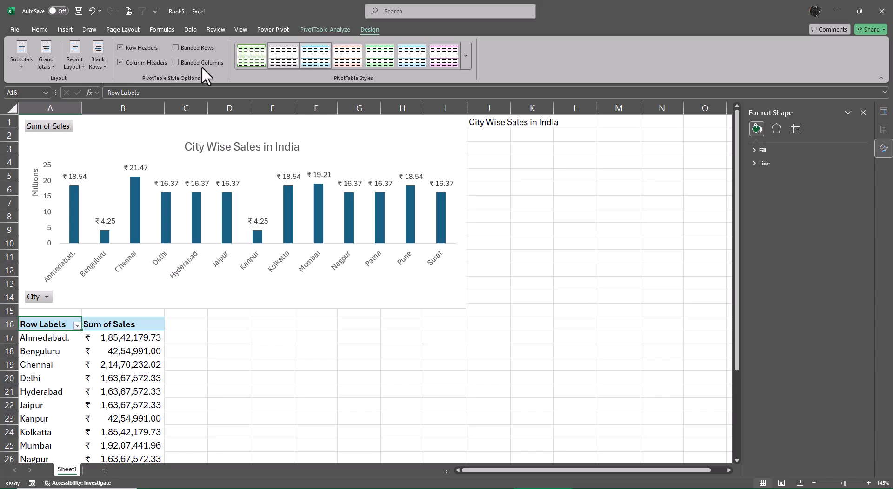
{"action": "left_click", "coordinate": [81, 61]}
{"action": "left_click", "coordinate": [109, 123]}
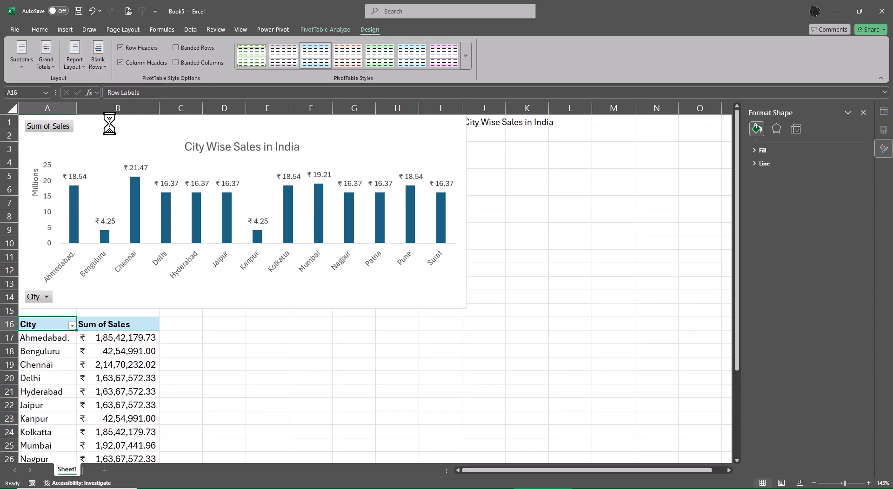
{"action": "left_click", "coordinate": [279, 376]}
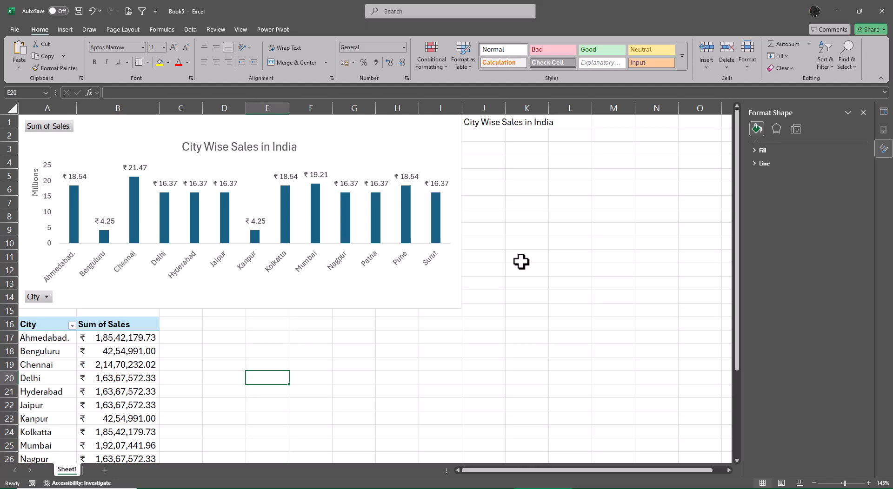
{"action": "scroll", "coordinate": [525, 262], "scroll_direction": "down", "scroll_amount": 3}
{"action": "scroll", "coordinate": [551, 317], "scroll_direction": "up", "scroll_amount": 3}
- Close the workbook and save it as Power Pivot using CSV.xlsx in the Class 12 Files folder
{"action": "left_click", "coordinate": [881, 14]}
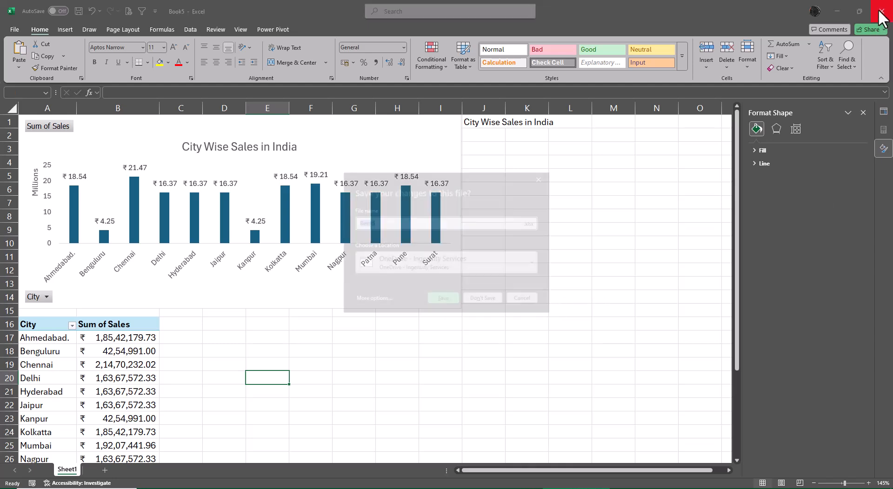
{"action": "type", "text": "Pow"}
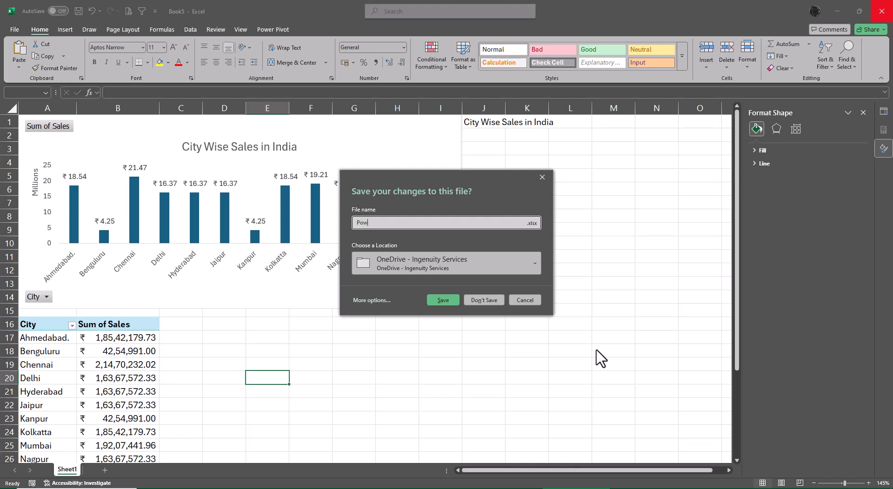
{"action": "type", "text": "er Pivot using CSV"}
{"action": "left_click", "coordinate": [372, 301]}
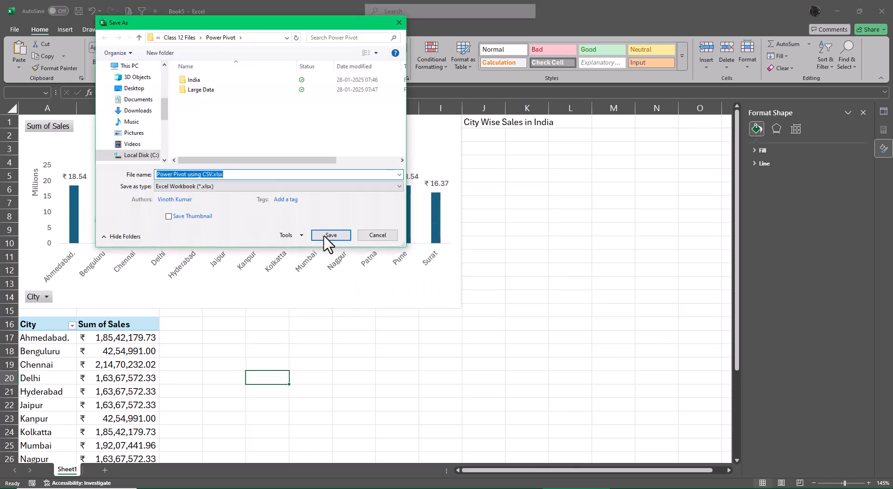
{"action": "left_click", "coordinate": [186, 41]}
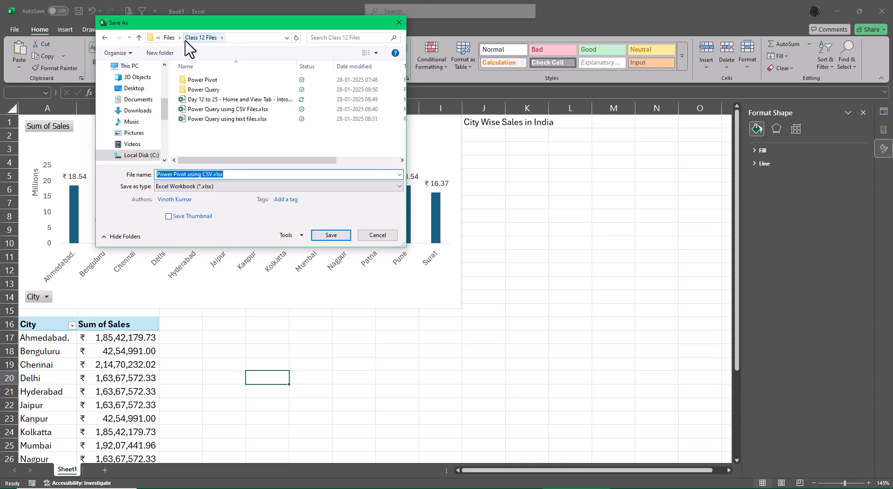
{"action": "left_click", "coordinate": [327, 235]}
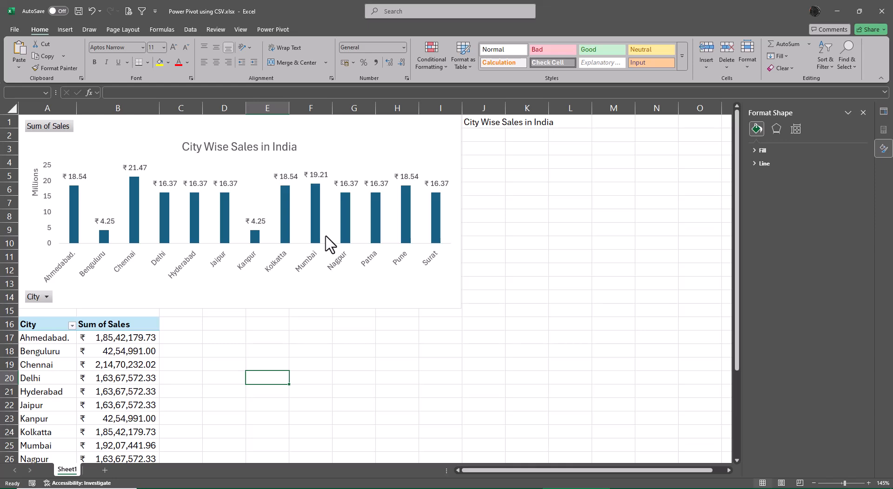
- In the 60+ Topics sheet of the course workbook, copy the yellow formatting of "When to use Power Pivot" to cells B81:B82
{"action": "key", "text": "alt+Tab"}
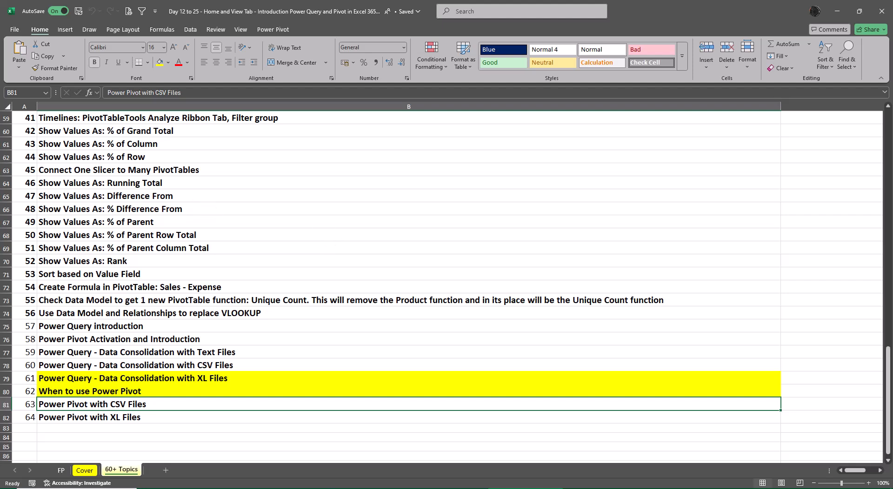
{"action": "left_click", "coordinate": [151, 417]}
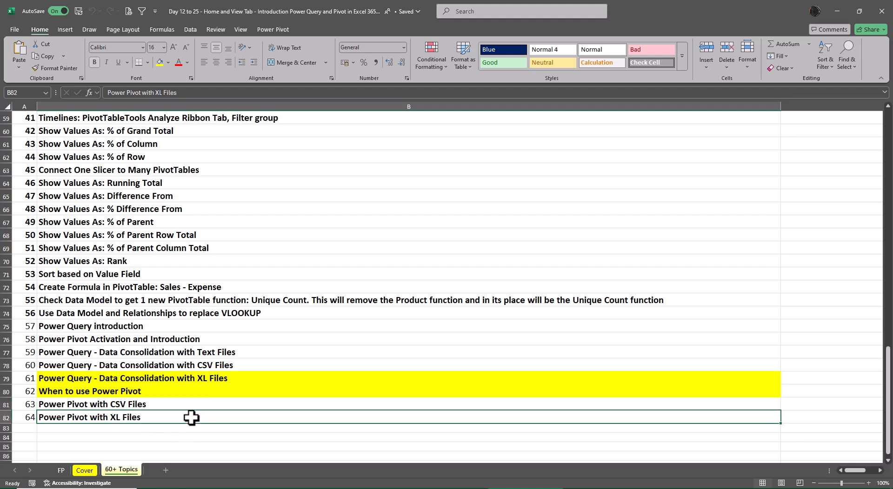
{"action": "left_click", "coordinate": [157, 395]}
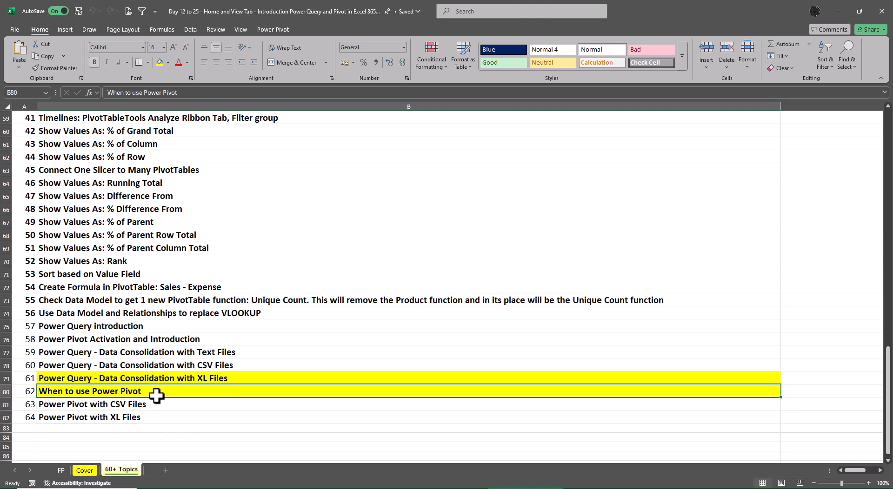
{"action": "left_click", "coordinate": [54, 68]}
{"action": "mouse_move", "coordinate": [83, 404]}
{"action": "left_mouse_down"}
{"action": "mouse_move", "coordinate": [114, 405]}
{"action": "mouse_move", "coordinate": [116, 417]}
{"action": "left_mouse_up"}
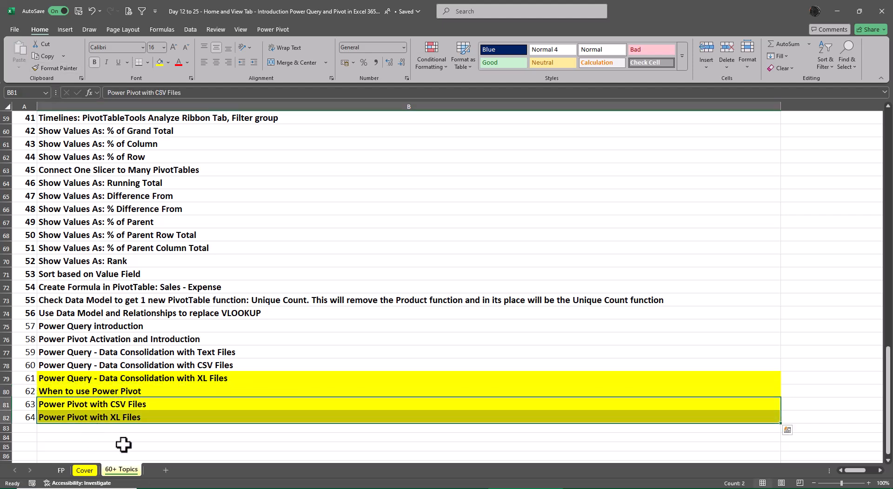
{"action": "left_click", "coordinate": [172, 438]}
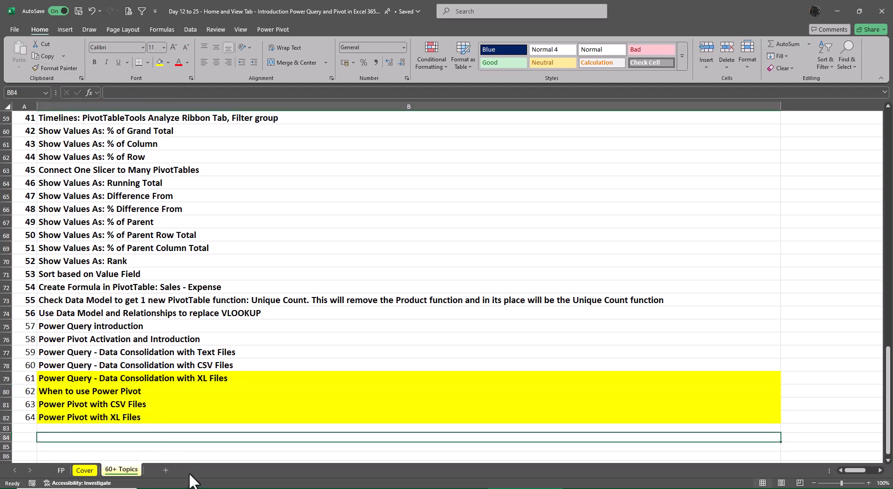
- Switch to File Explorer and open the Large Data folder inside Class 12 Files > Power Pivot
{"action": "left_click", "coordinate": [419, 480]}
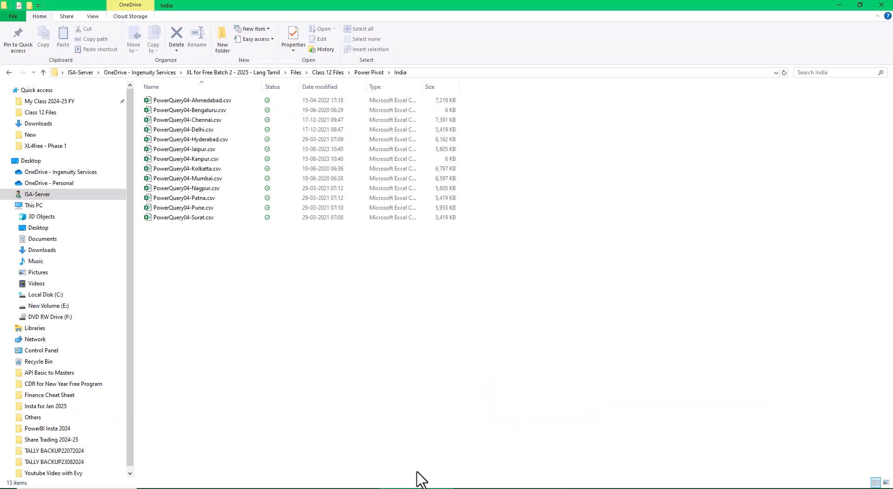
{"action": "left_click", "coordinate": [330, 73]}
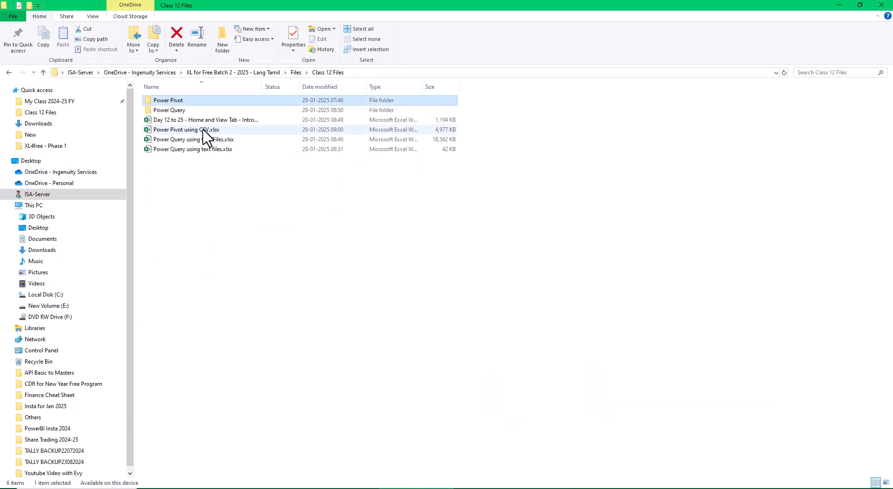
{"action": "left_click", "coordinate": [167, 103]}
{"action": "double_click", "coordinate": [167, 103]}
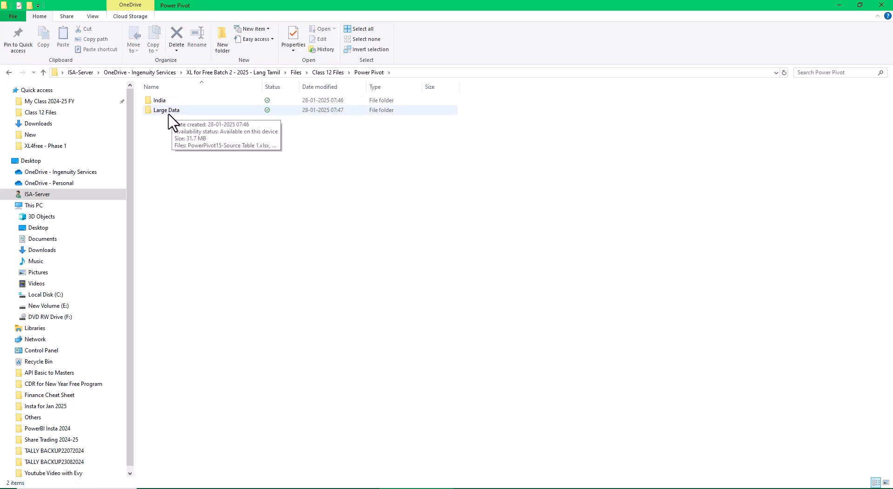
{"action": "double_click", "coordinate": [168, 111]}
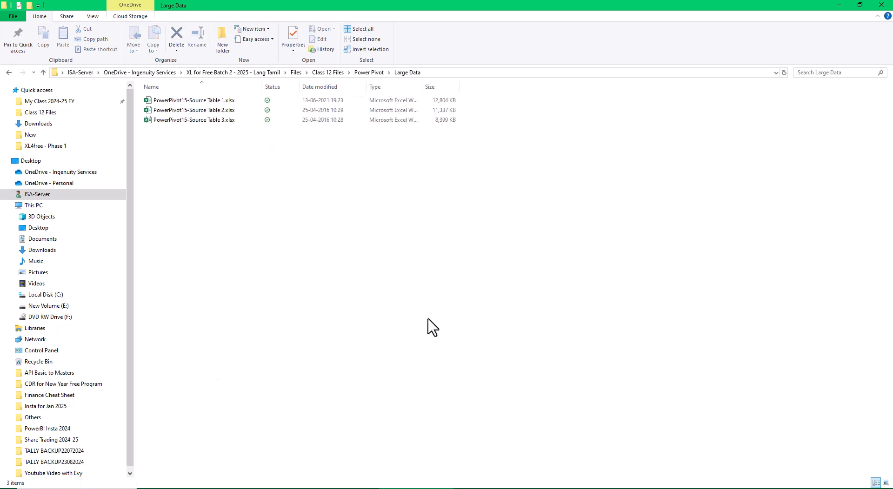
- Check the combined file size of the three PowerPivot15-Source Table workbooks in their properties
{"action": "left_click_drag", "start_coordinate": [276, 173], "coordinate": [174, 97]}
{"action": "right_click", "coordinate": [175, 98]}
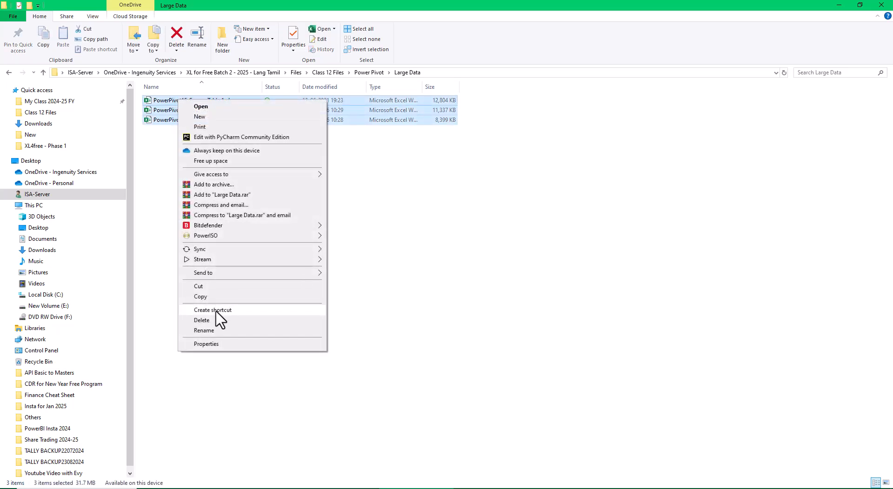
{"action": "left_click", "coordinate": [211, 344]}
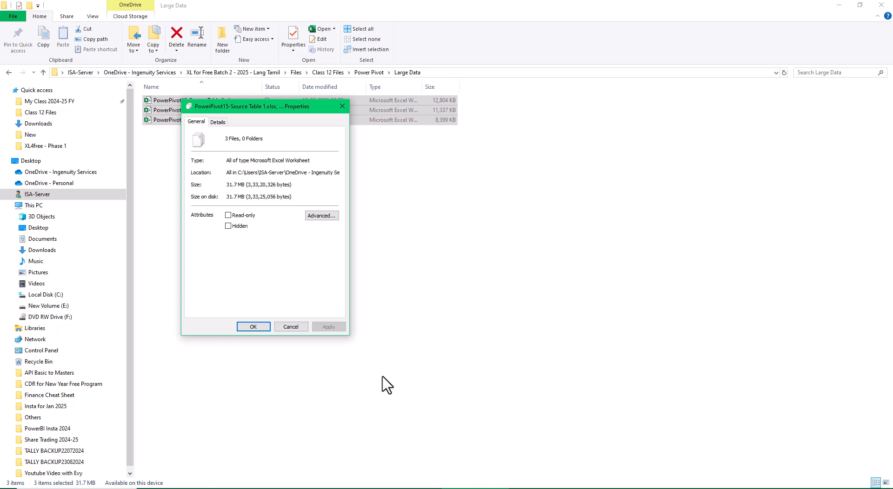
{"action": "left_click", "coordinate": [284, 327]}
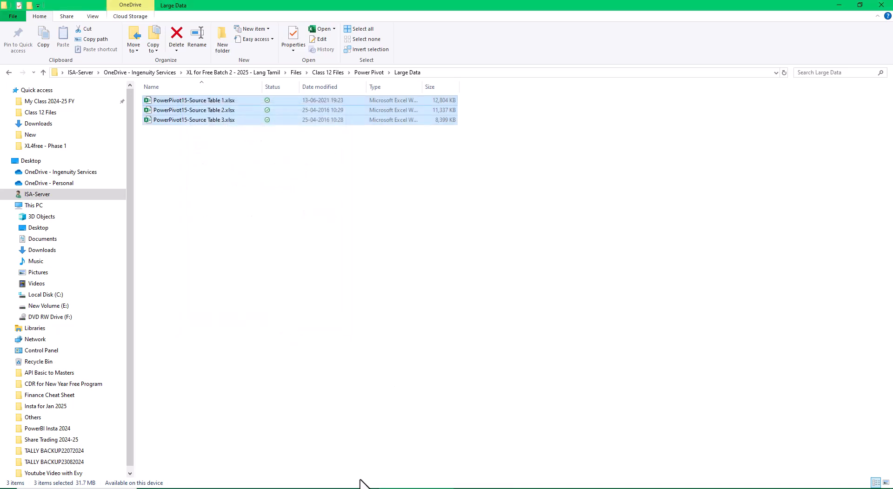
- Create a blank Excel workbook and connect it to the Large Data folder inside Power Pivot as a folder data source
{"action": "left_click", "coordinate": [523, 488]}
{"action": "key", "text": "ctrl+n"}
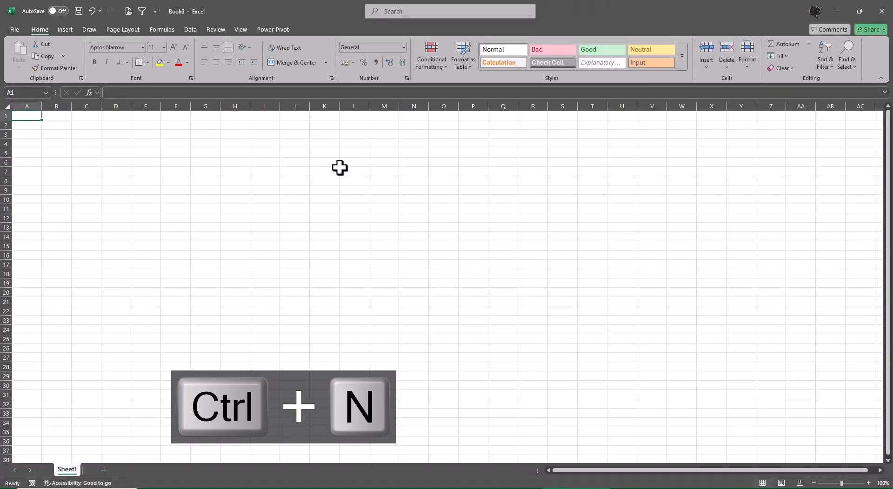
{"action": "left_click", "coordinate": [183, 29]}
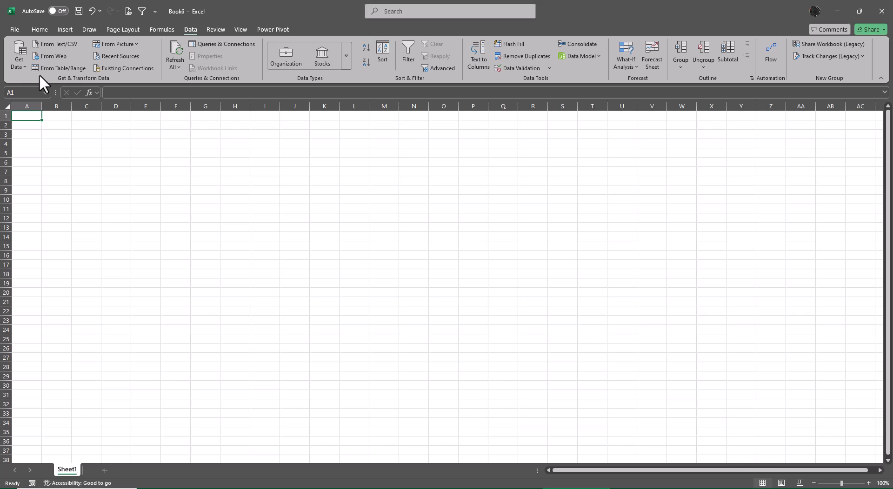
{"action": "left_click", "coordinate": [14, 64]}
{"action": "mouse_move", "coordinate": [41, 84]}
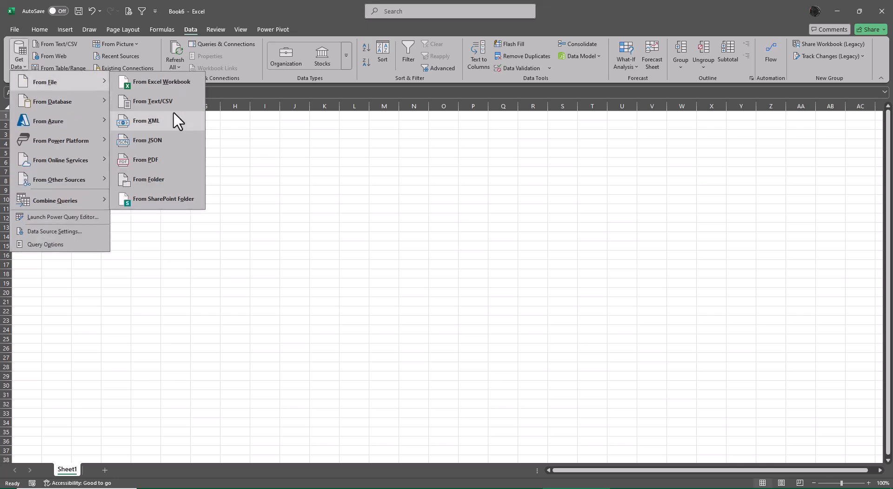
{"action": "left_click", "coordinate": [177, 181]}
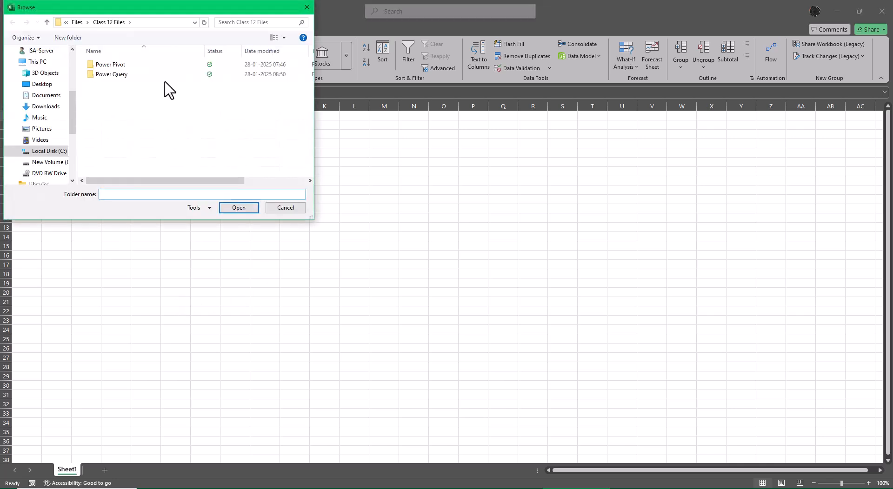
{"action": "left_click", "coordinate": [124, 67]}
{"action": "double_click", "coordinate": [124, 66]}
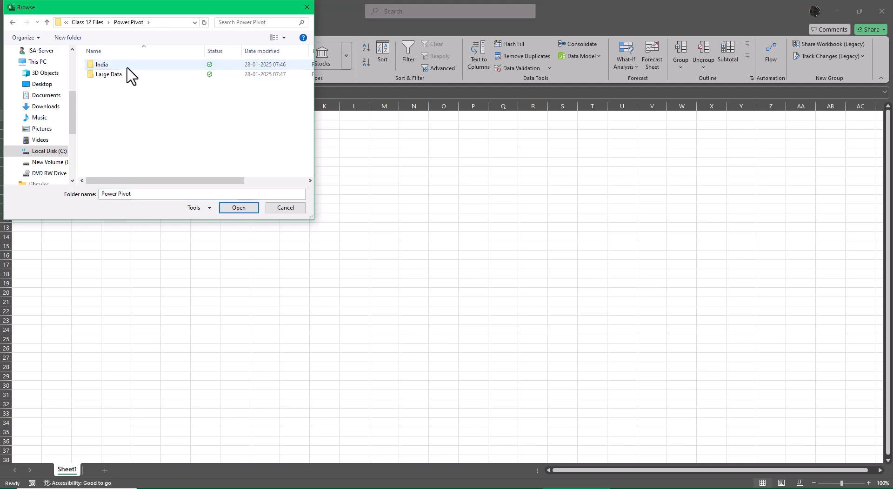
{"action": "left_click", "coordinate": [122, 76]}
{"action": "left_click", "coordinate": [235, 208]}
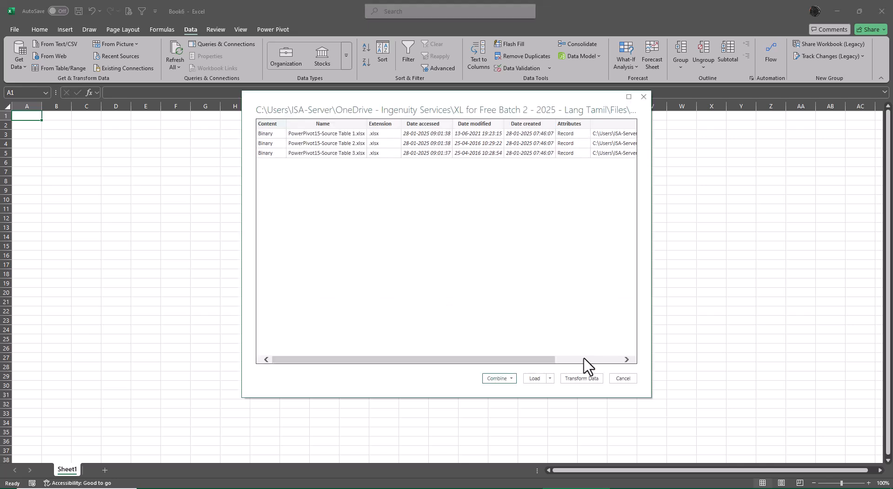
- Open the Large Data file list in Power Query Editor and remove every column except Content
{"action": "left_click", "coordinate": [586, 379]}
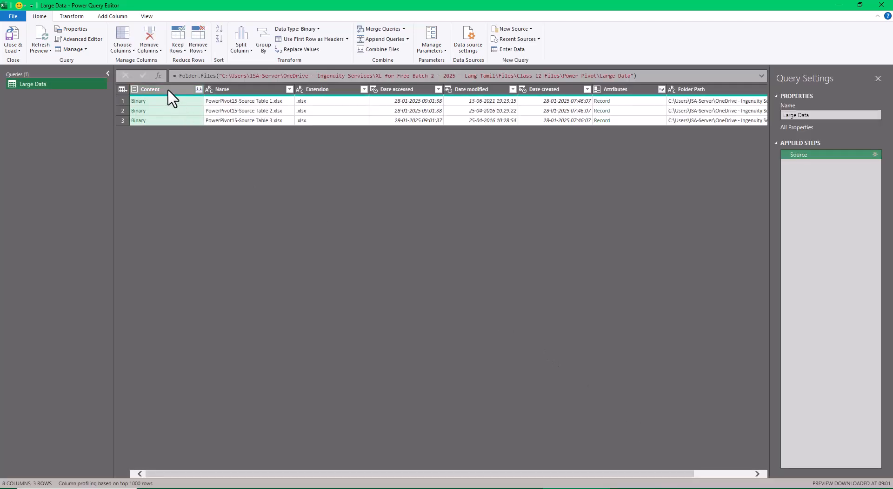
{"action": "right_click", "coordinate": [168, 90]}
{"action": "left_click", "coordinate": [187, 118]}
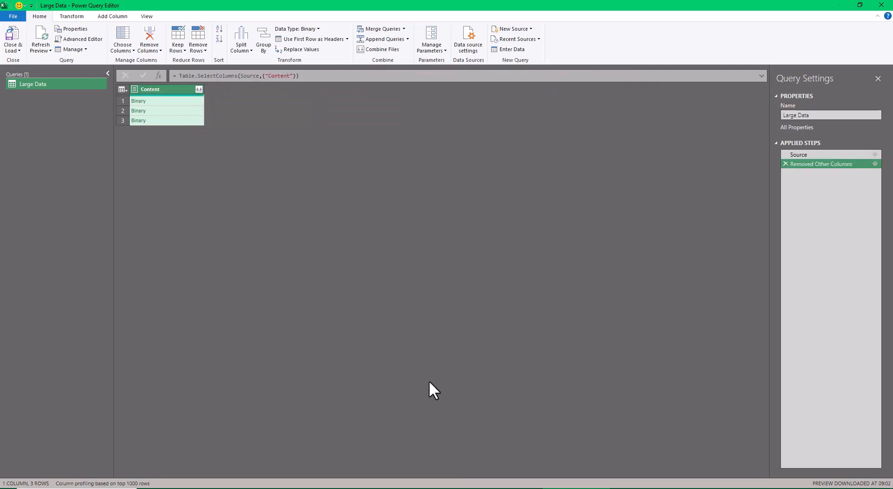
- Add a custom column named Custom with the formula Excel.Workbook([Content],true)
{"action": "left_click", "coordinate": [103, 18]}
{"action": "left_click", "coordinate": [47, 41]}
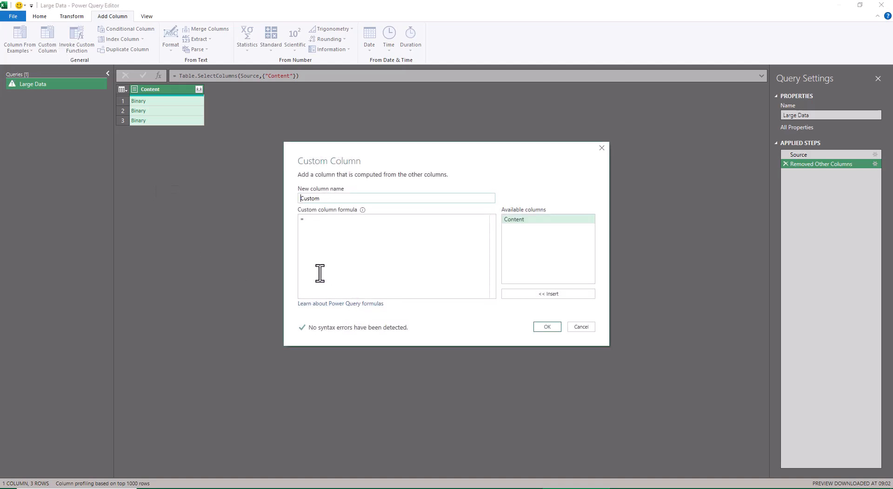
{"action": "type", "text": "E"}
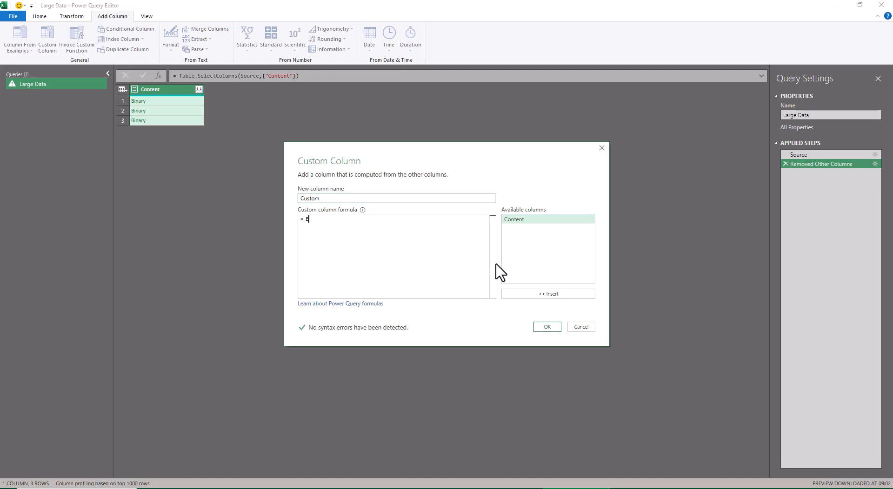
{"action": "type", "text": "xcel.Workbook"}
{"action": "key", "text": "Down"}
{"action": "key", "text": "Down"}
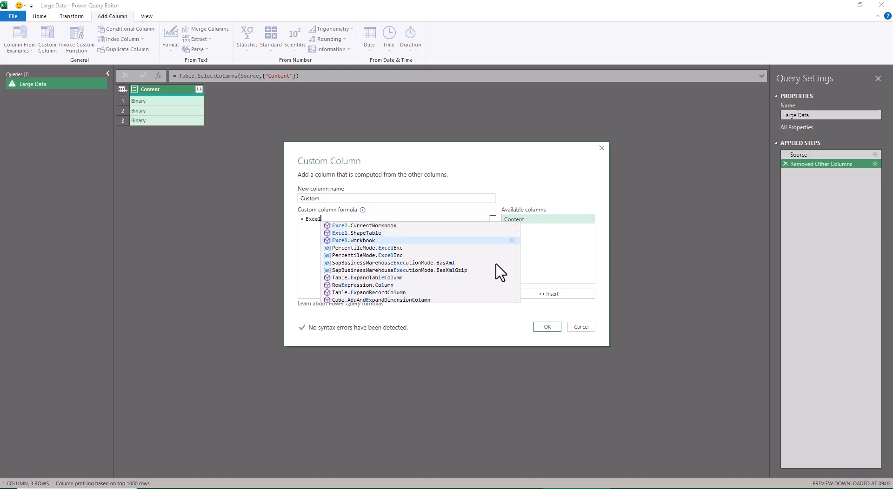
{"action": "key", "text": "Tab"}
{"action": "type", "text": "("}
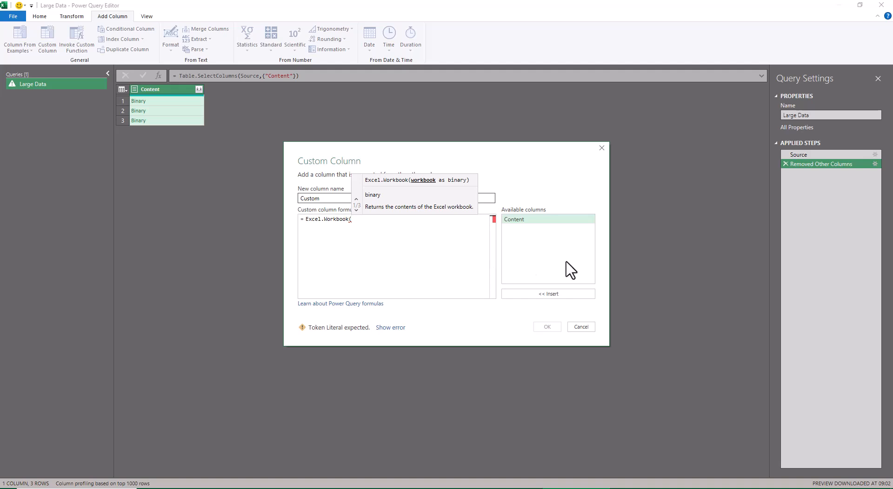
{"action": "double_click", "coordinate": [516, 220]}
{"action": "type", "text": ","}
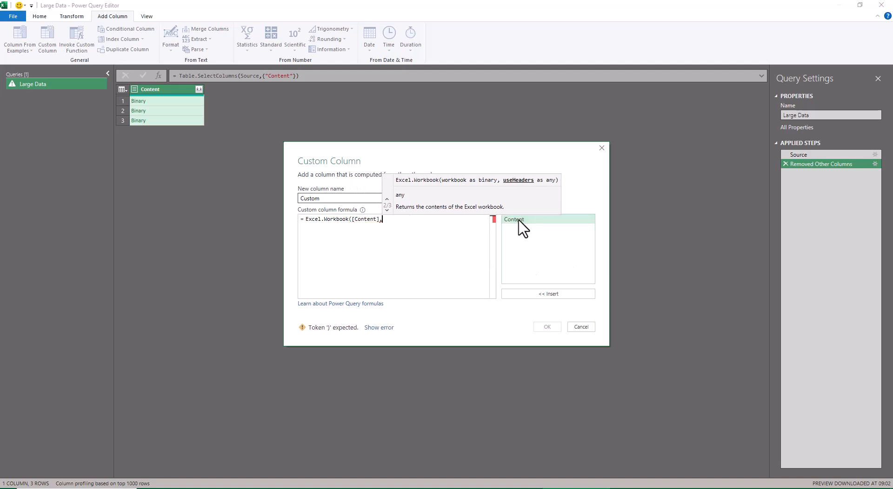
{"action": "type", "text": "true)"}
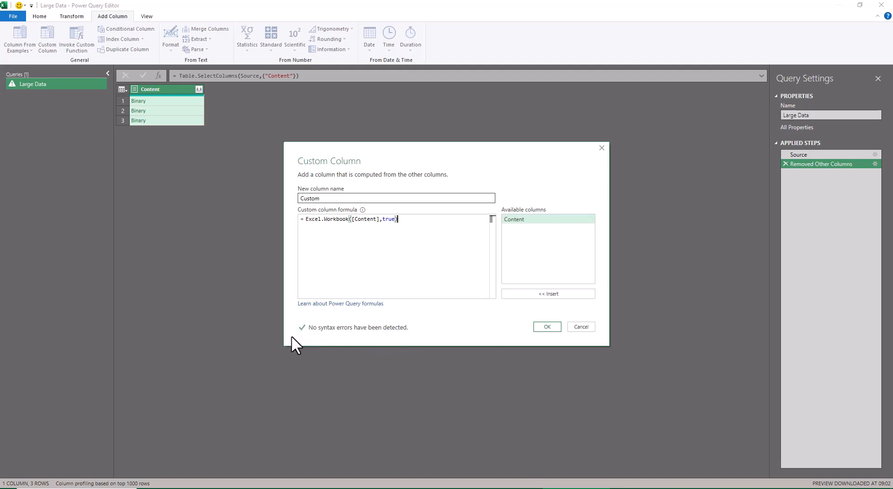
{"action": "left_click", "coordinate": [545, 327]}
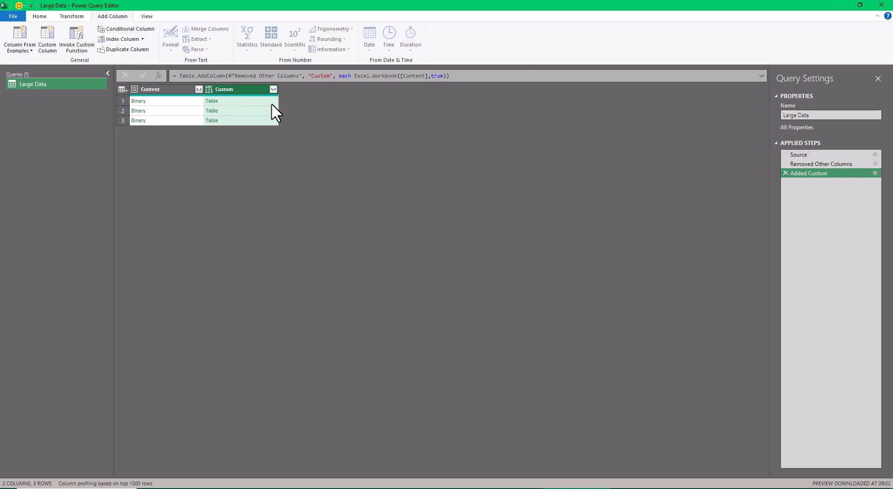
- Expand the Custom column into all its available columns without the original column name as prefix
{"action": "left_click", "coordinate": [272, 89]}
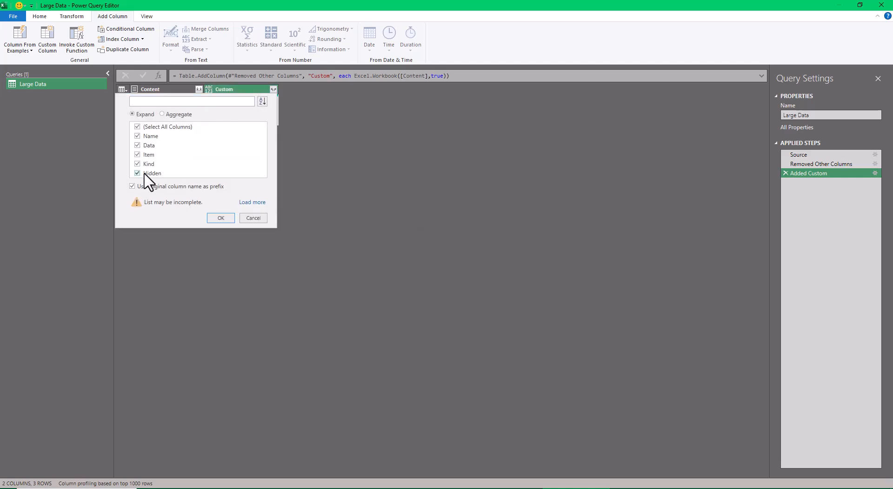
{"action": "left_click", "coordinate": [131, 186]}
{"action": "left_click", "coordinate": [252, 201]}
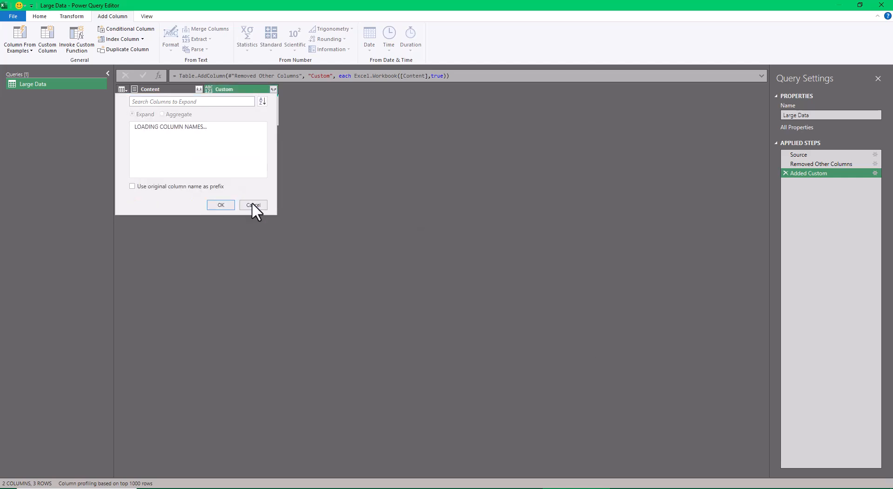
{"action": "left_click", "coordinate": [219, 205]}
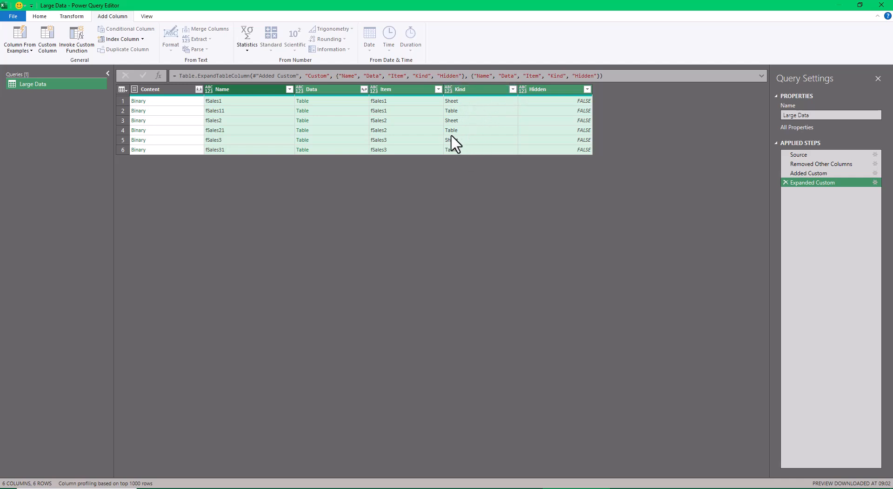
- Filter the Kind column to Table rows only and remove every column except Data
{"action": "left_click", "coordinate": [513, 89]}
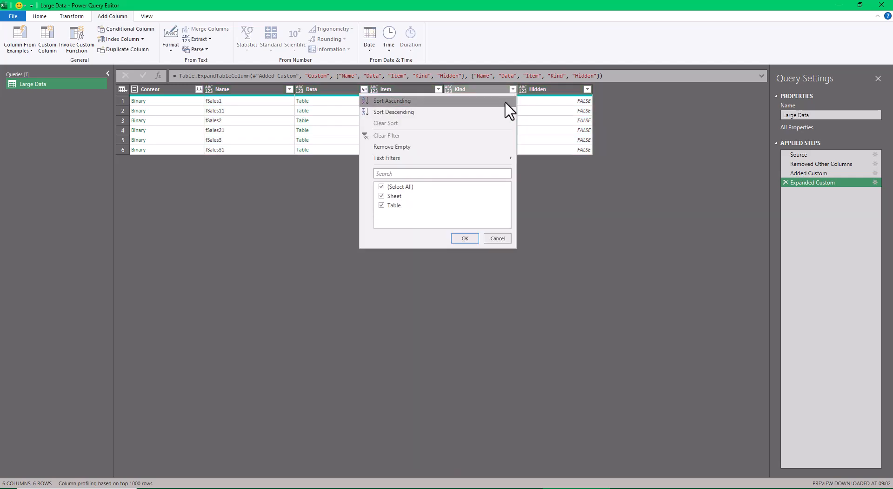
{"action": "left_click", "coordinate": [382, 196]}
{"action": "left_click", "coordinate": [464, 238]}
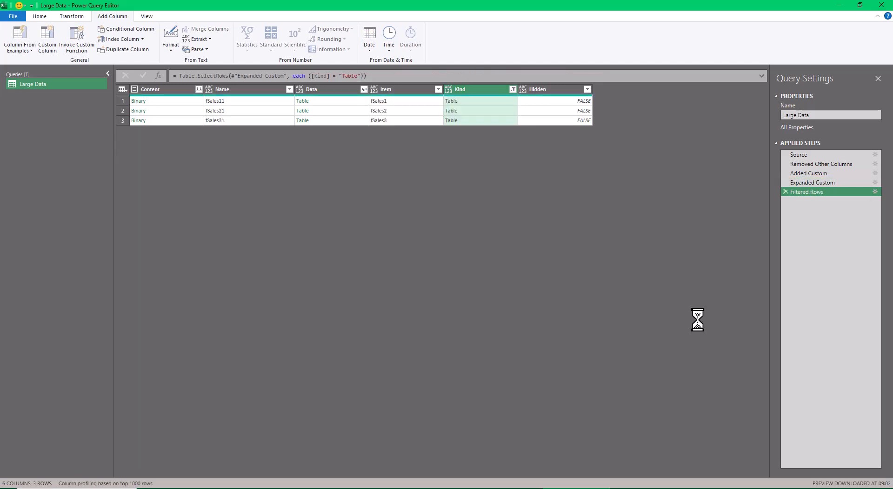
{"action": "right_click", "coordinate": [337, 91]}
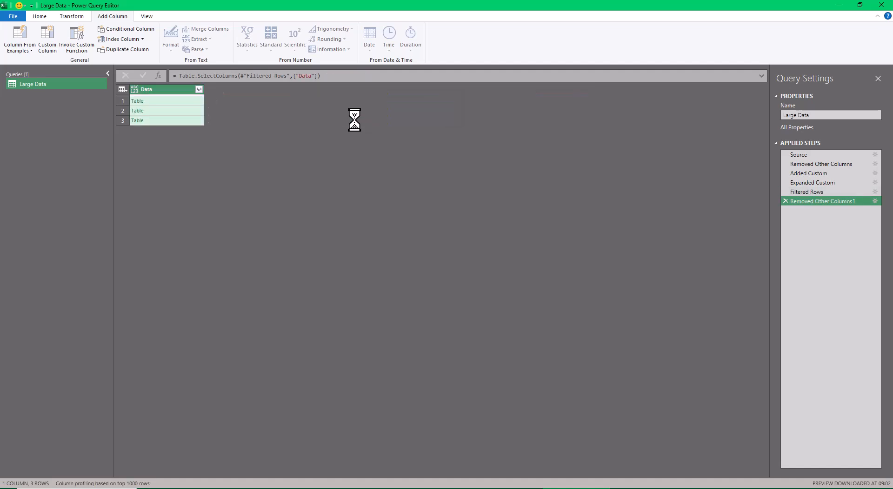
- Expand the Data column into all its columns without a prefix and detect the data types of the expanded columns
{"action": "left_click", "coordinate": [199, 89]}
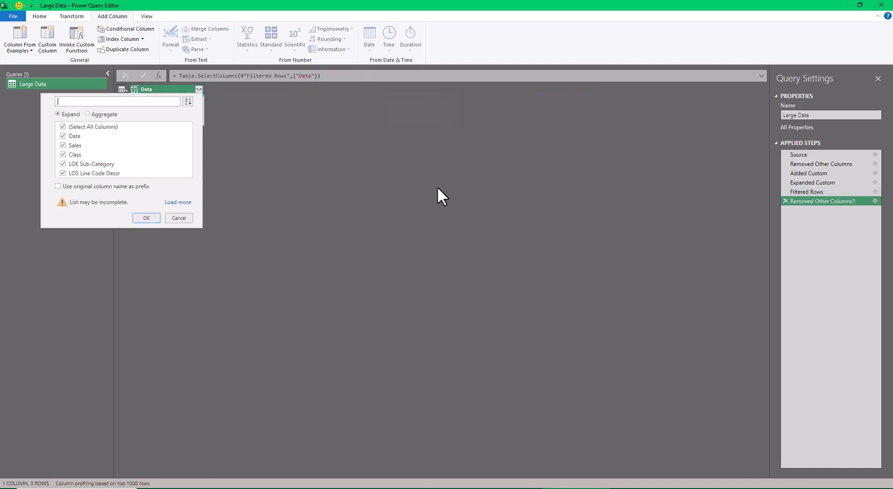
{"action": "left_click", "coordinate": [173, 202]}
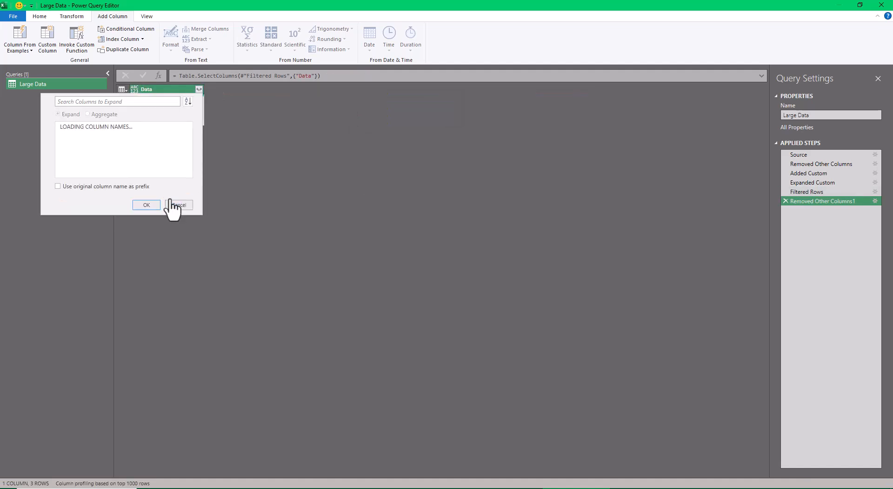
{"action": "left_click", "coordinate": [145, 204]}
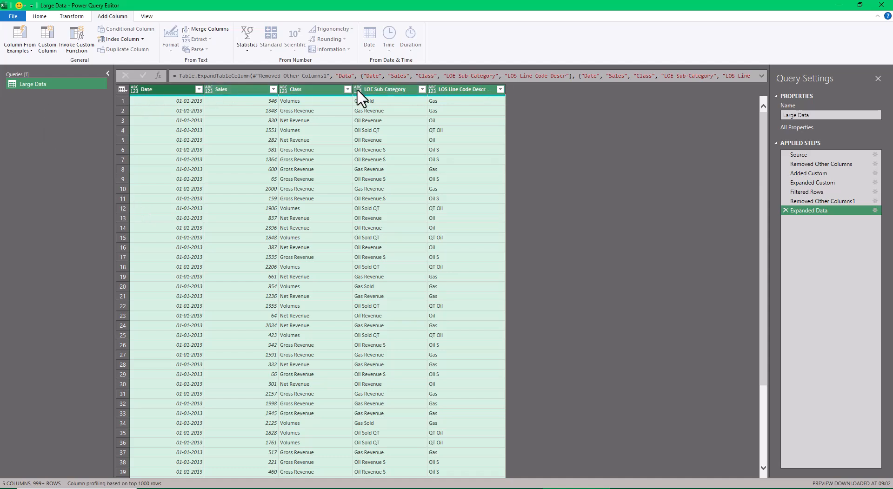
{"action": "left_click", "coordinate": [77, 17]}
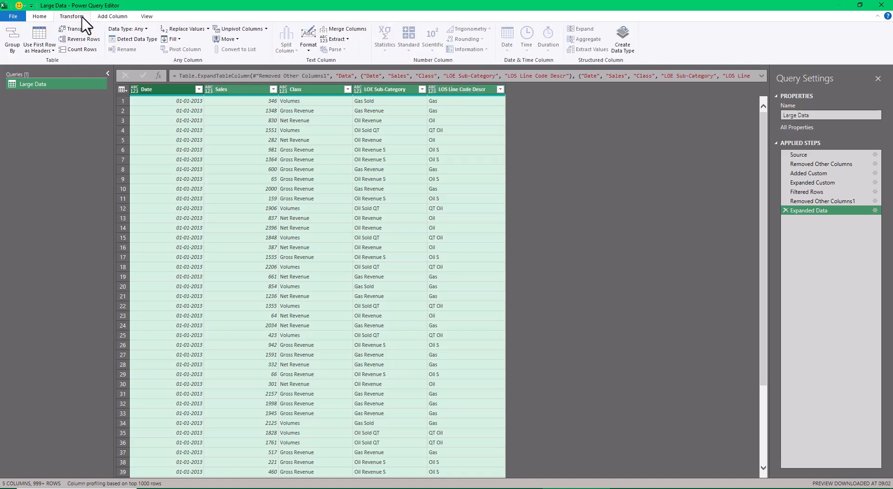
{"action": "left_click", "coordinate": [120, 40]}
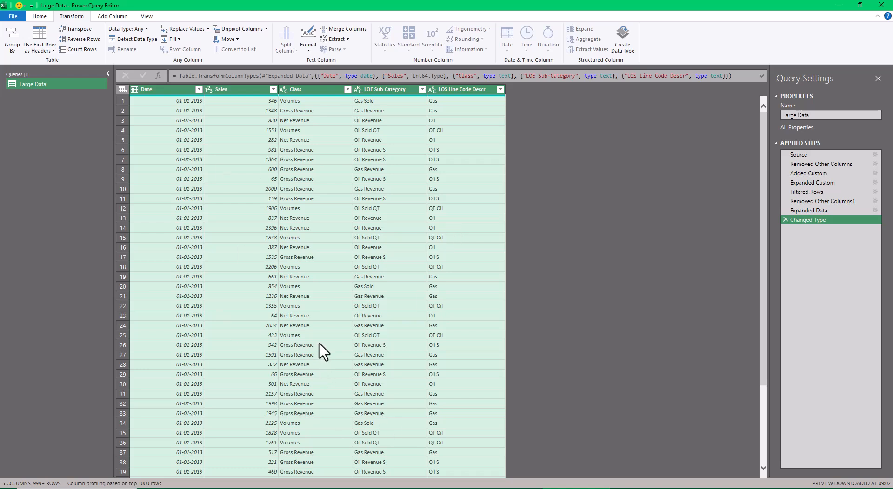
- Close the query and load it as Only Create Connection, adding the data to the Data Model
{"action": "left_click", "coordinate": [39, 17]}
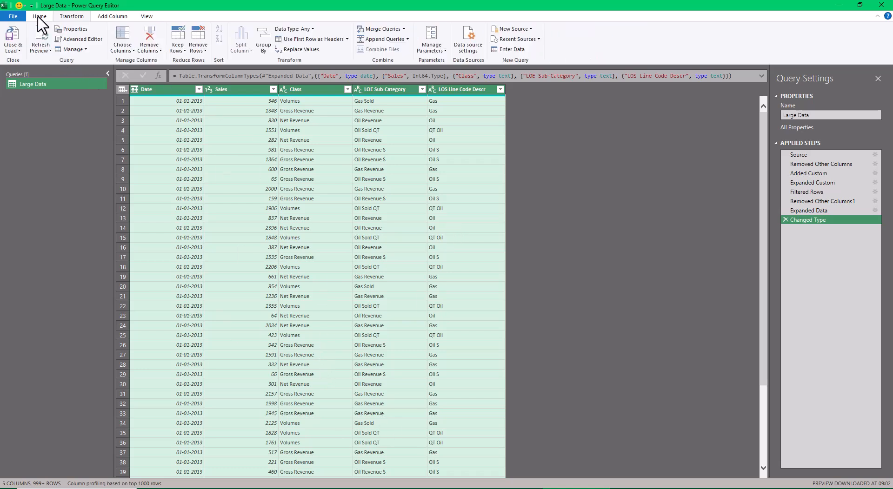
{"action": "left_click", "coordinate": [13, 47]}
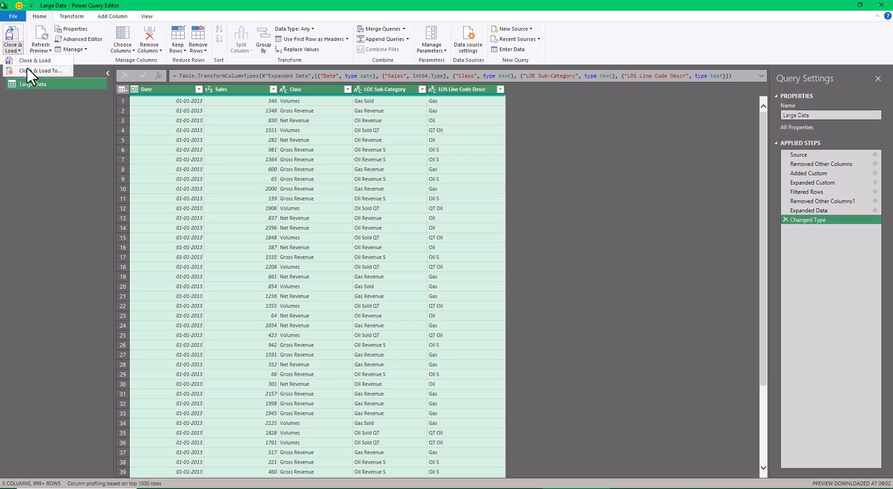
{"action": "left_click", "coordinate": [27, 70]}
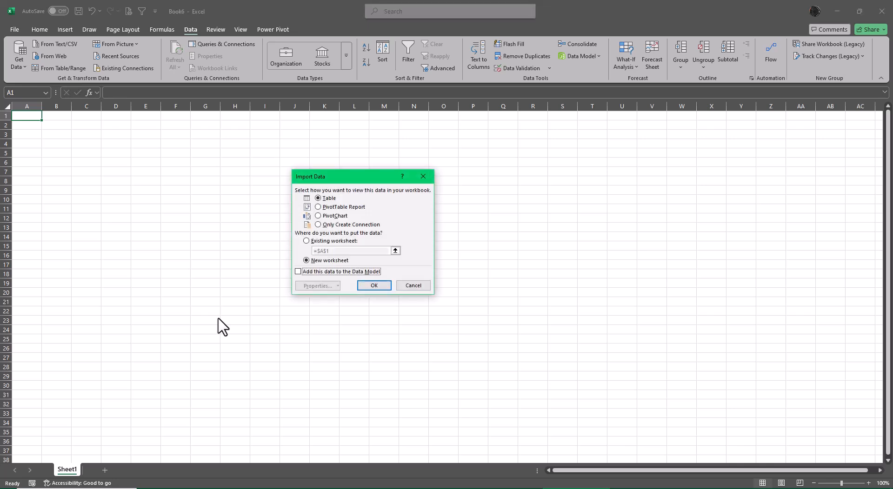
{"action": "left_click", "coordinate": [343, 225]}
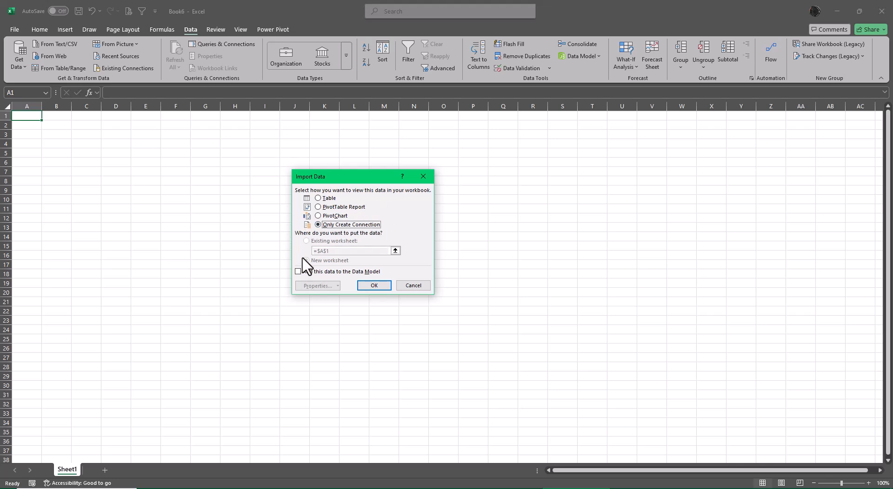
{"action": "left_click", "coordinate": [298, 272]}
{"action": "left_click", "coordinate": [384, 287]}
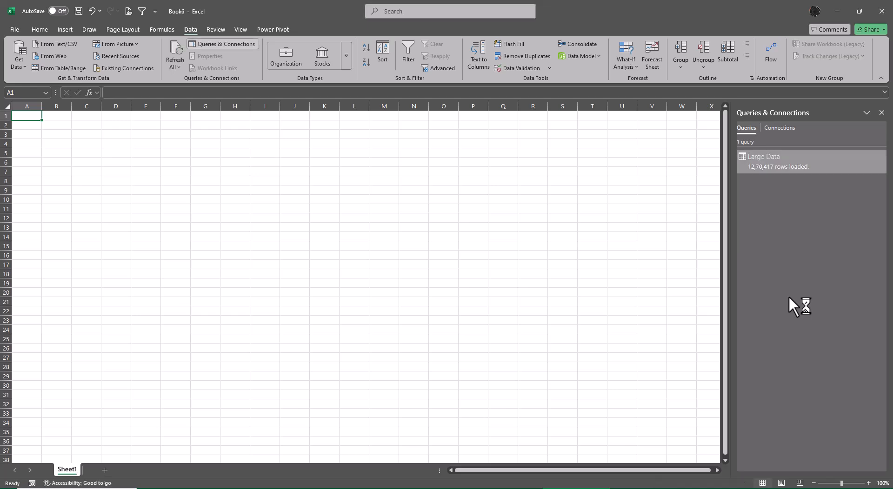
- Open the data model in Power Pivot and insert Four Charts in the existing worksheet at Sheet1 cell A1
{"action": "left_click", "coordinate": [267, 29]}
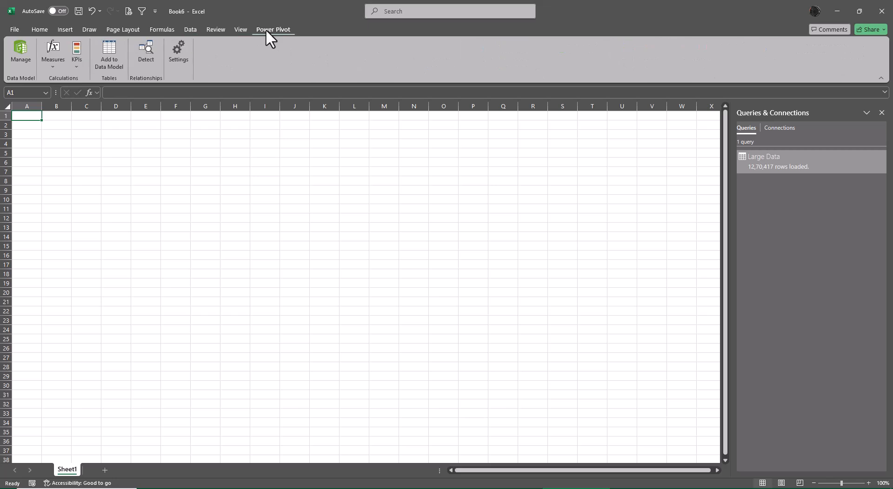
{"action": "left_click", "coordinate": [14, 53]}
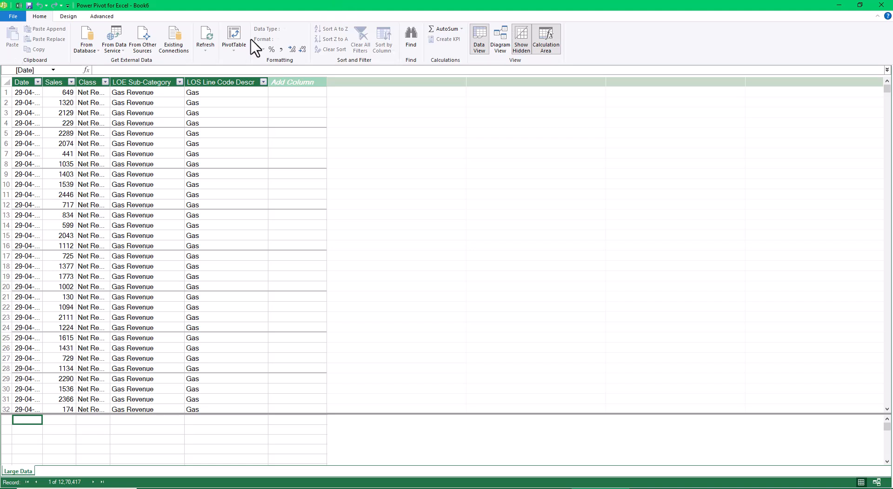
{"action": "left_click", "coordinate": [239, 59]}
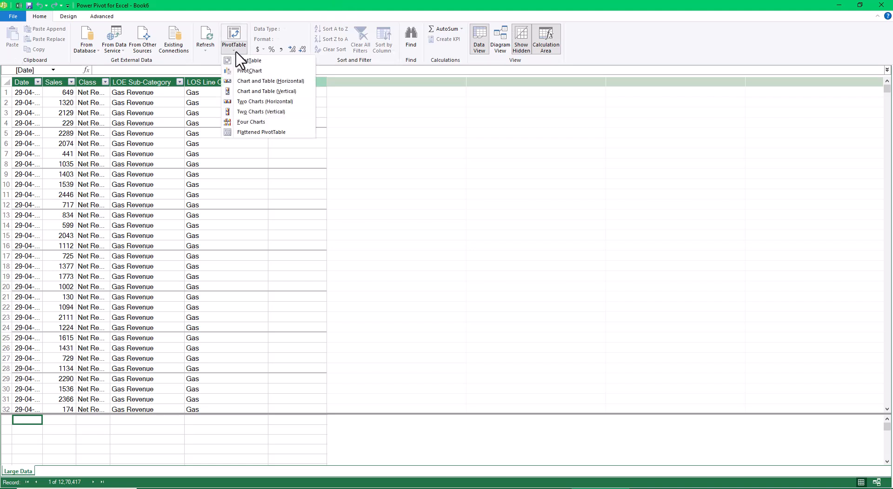
{"action": "left_click", "coordinate": [264, 122]}
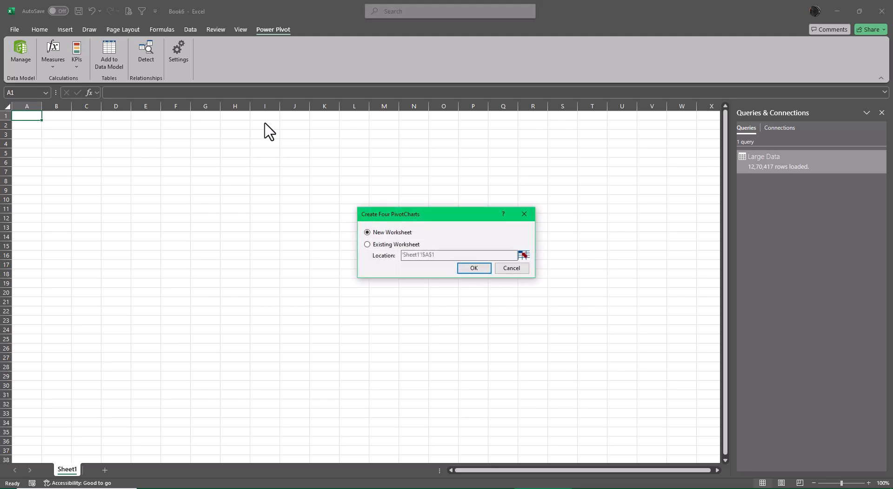
{"action": "left_click", "coordinate": [374, 245]}
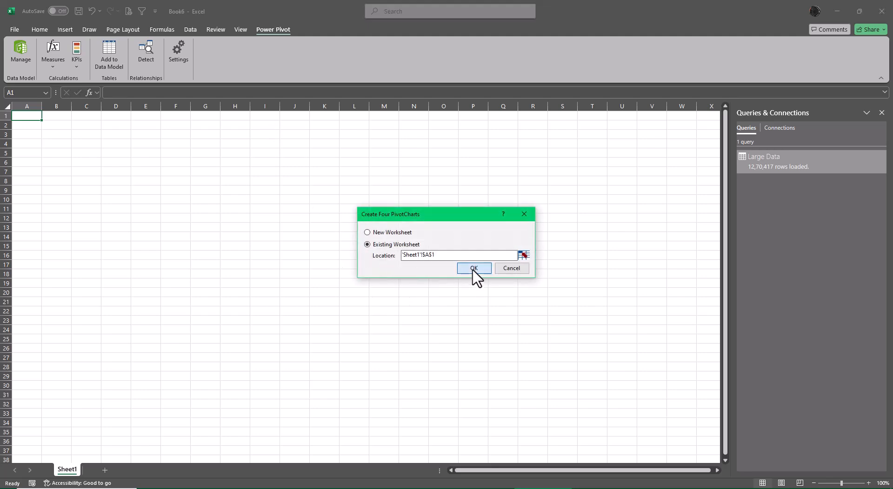
{"action": "left_click", "coordinate": [473, 268]}
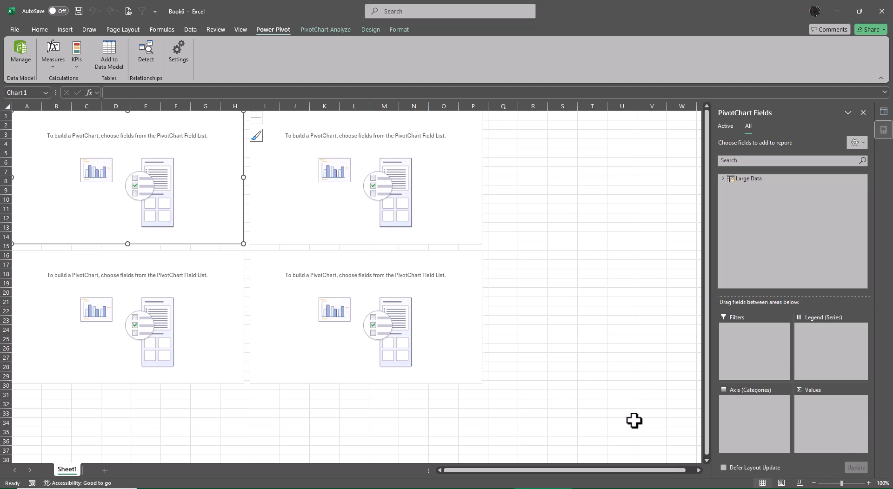
- Build the first PivotChart from Large Data with Class on the axis and Sales as the values
{"action": "left_click", "coordinate": [722, 178]}
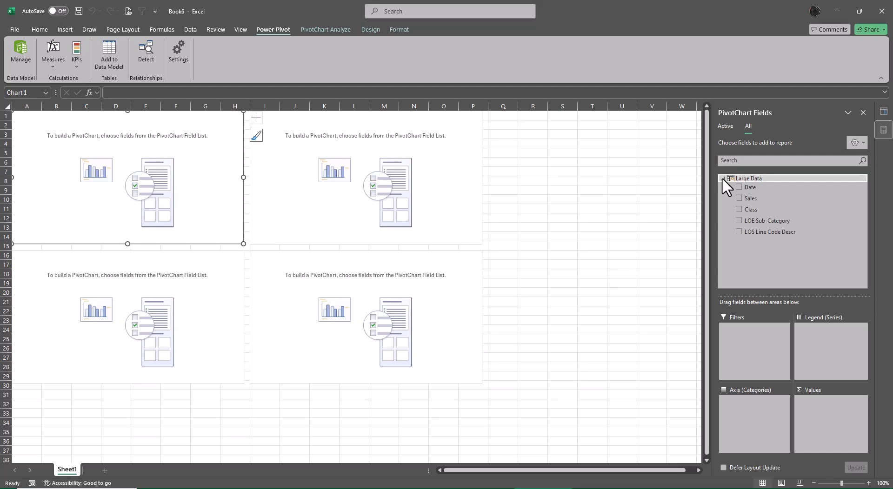
{"action": "left_click", "coordinate": [739, 209]}
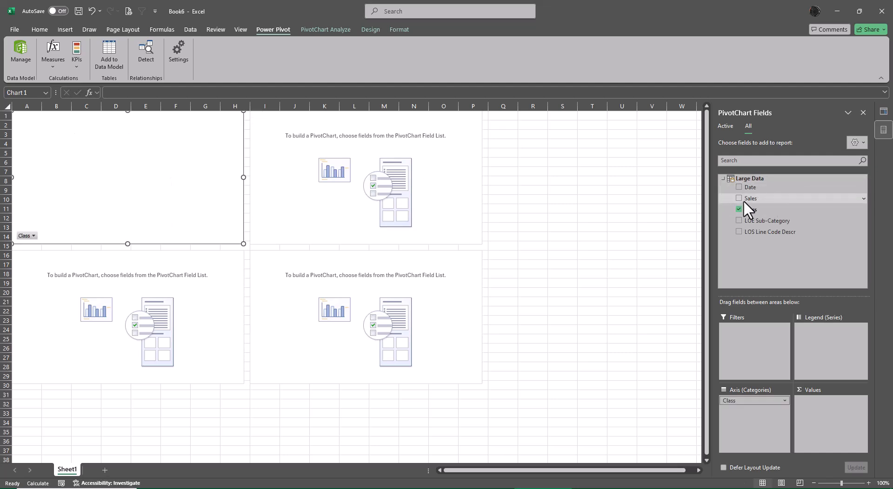
{"action": "left_click", "coordinate": [739, 198]}
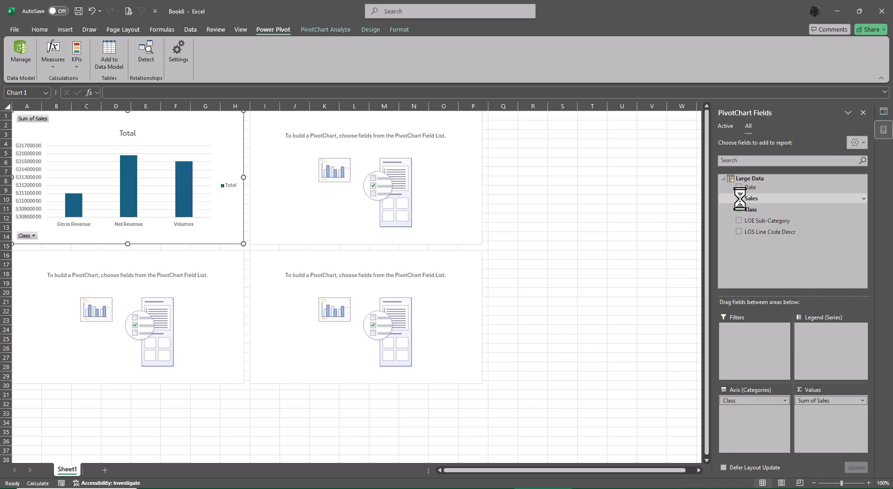
- Build the second PivotChart from Large Data with LOE Sub-Category on the axis and Sales as the values
{"action": "left_click", "coordinate": [348, 191]}
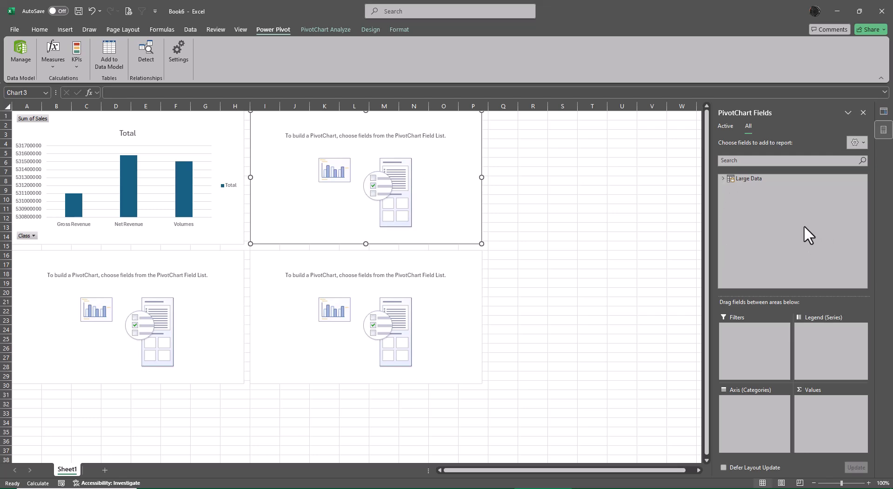
{"action": "left_click", "coordinate": [655, 228]}
{"action": "left_click", "coordinate": [425, 191]}
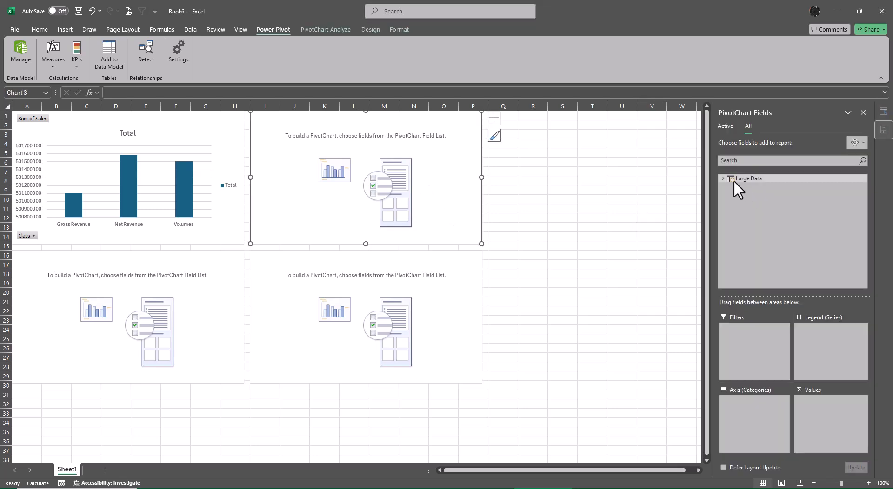
{"action": "left_click", "coordinate": [721, 177]}
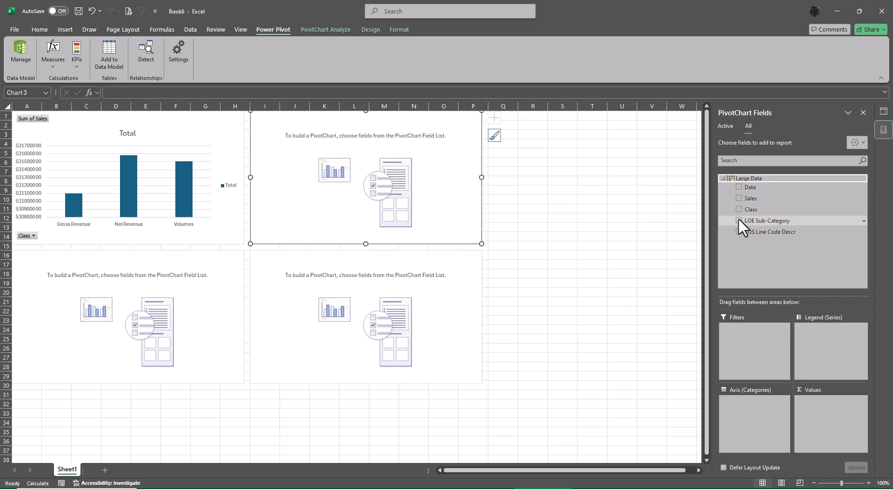
{"action": "left_click", "coordinate": [739, 219]}
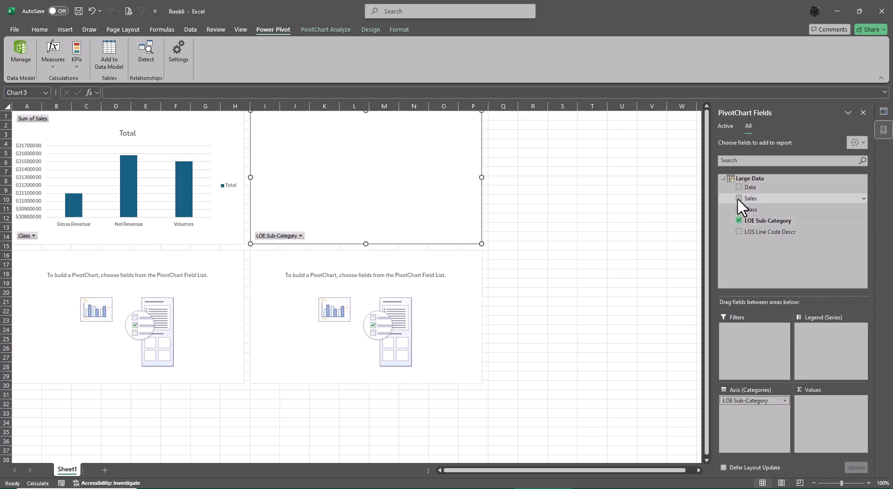
{"action": "left_click", "coordinate": [738, 199]}
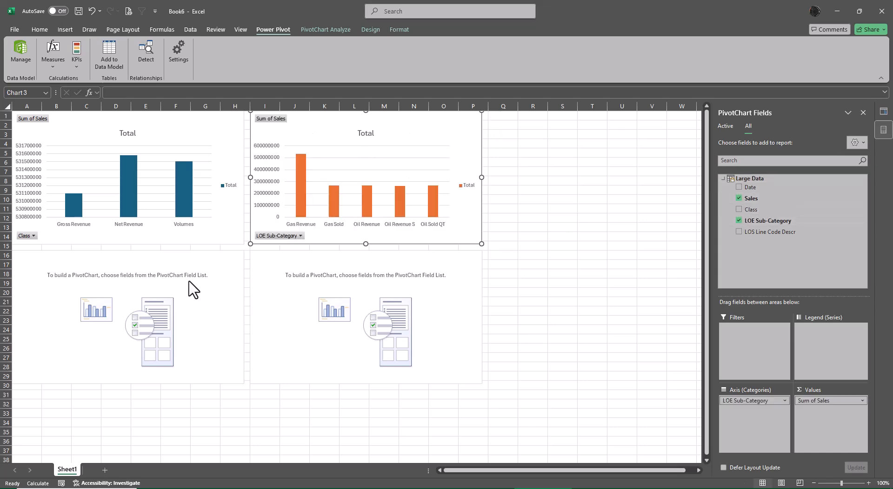
- Build the third PivotChart from Large Data with LOS Line Code Descr on the axis and Sales as the values
{"action": "left_click", "coordinate": [220, 252]}
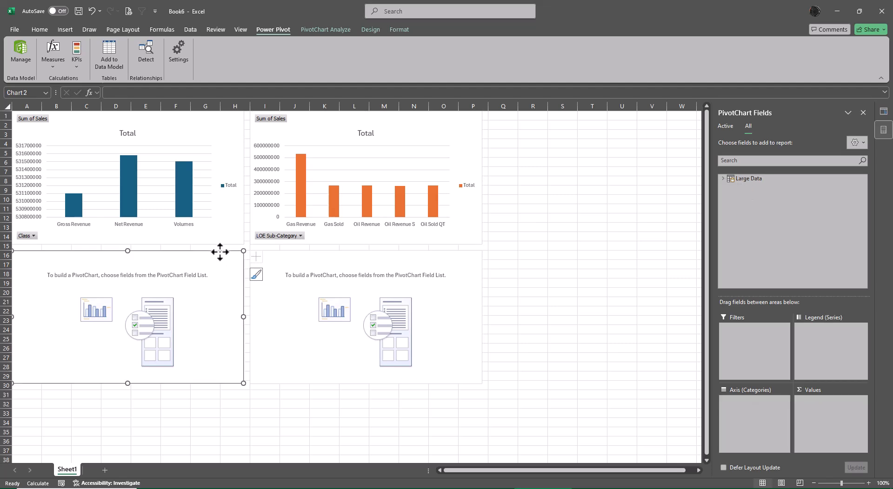
{"action": "left_click", "coordinate": [721, 178]}
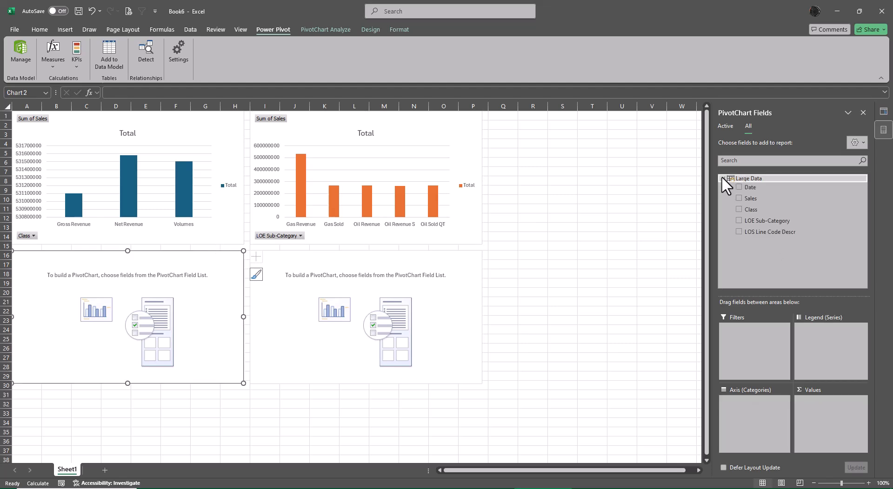
{"action": "left_click", "coordinate": [738, 230]}
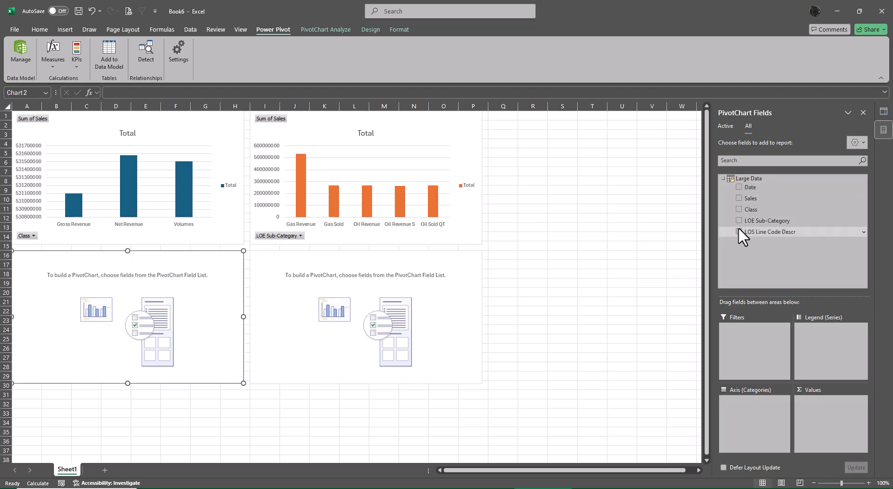
{"action": "left_click", "coordinate": [738, 198]}
- Build the fourth PivotChart from Large Data with only Date (Year) on the axis and Sales as the values
{"action": "left_click", "coordinate": [310, 268]}
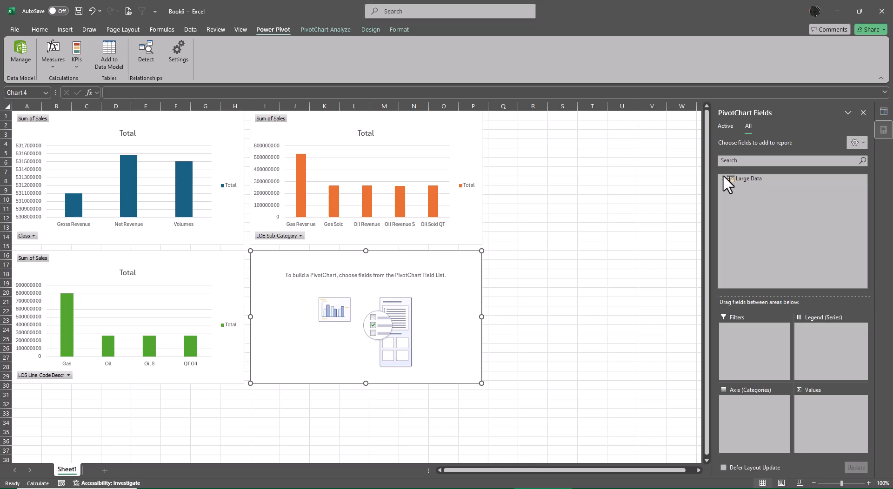
{"action": "left_click", "coordinate": [653, 255]}
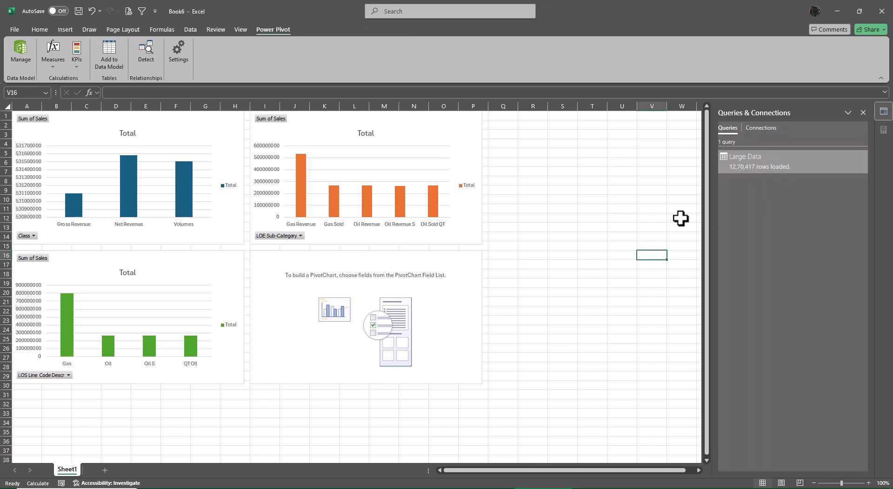
{"action": "left_click", "coordinate": [394, 303]}
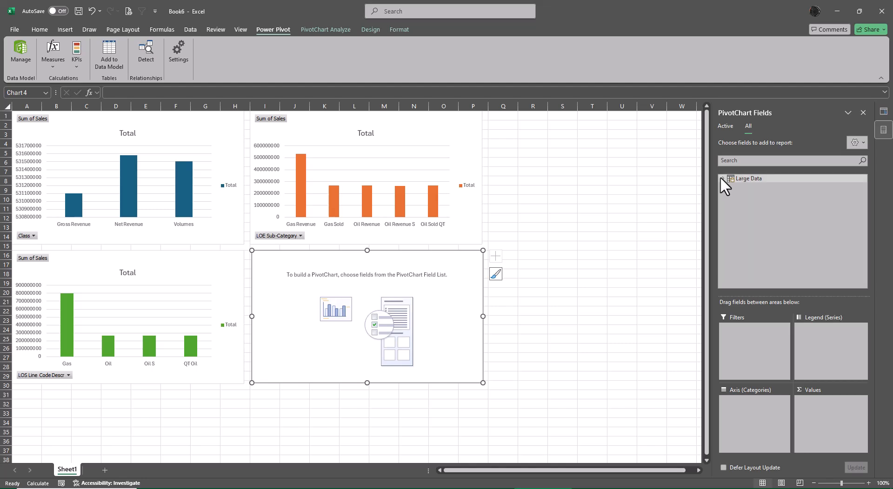
{"action": "left_click", "coordinate": [722, 179]}
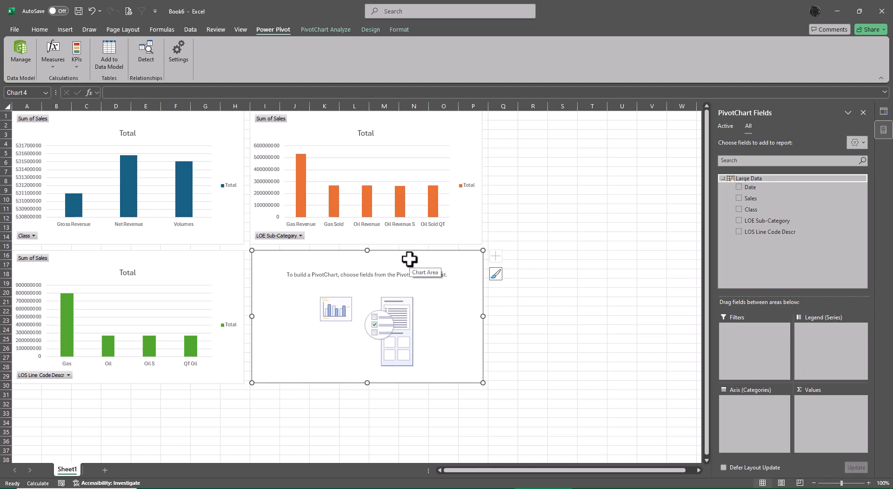
{"action": "left_click", "coordinate": [738, 186]}
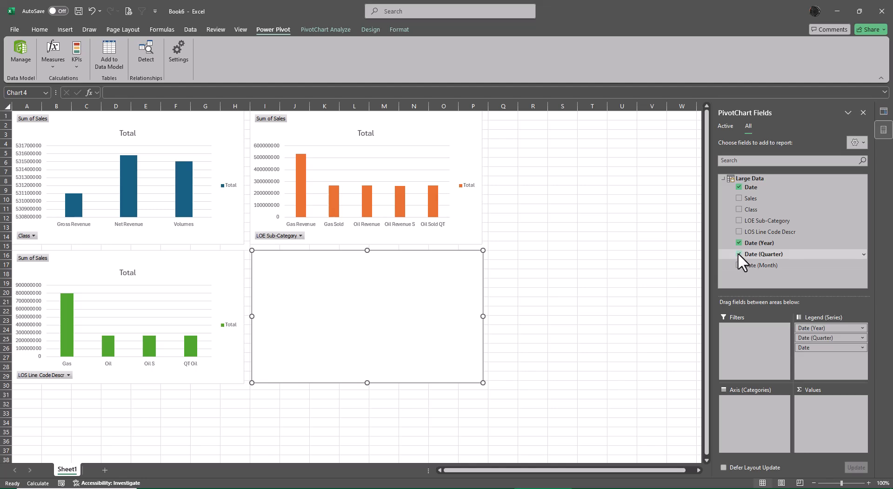
{"action": "left_click", "coordinate": [739, 254]}
{"action": "left_click", "coordinate": [738, 188]}
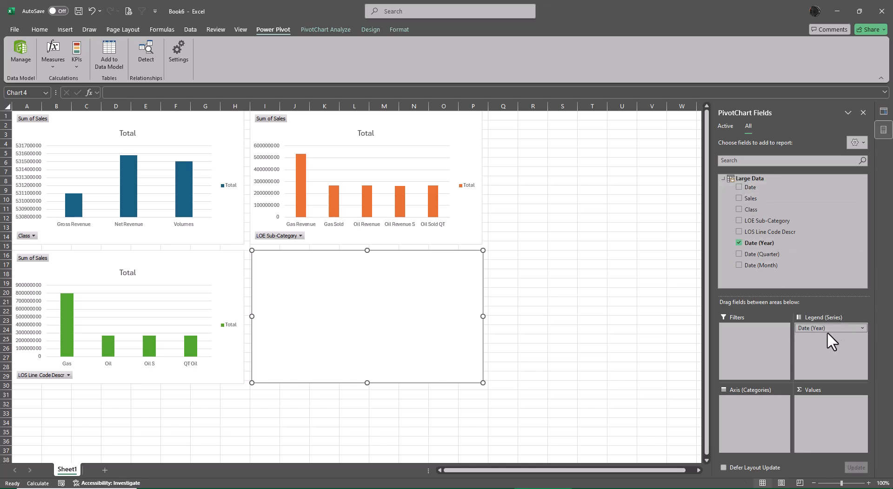
{"action": "left_click_drag", "start_coordinate": [826, 328], "coordinate": [750, 417]}
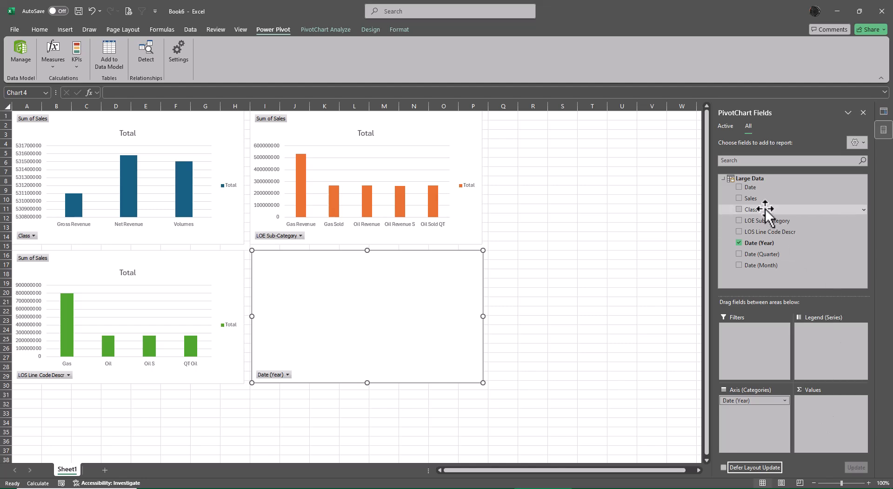
{"action": "left_click_drag", "start_coordinate": [759, 200], "coordinate": [830, 410]}
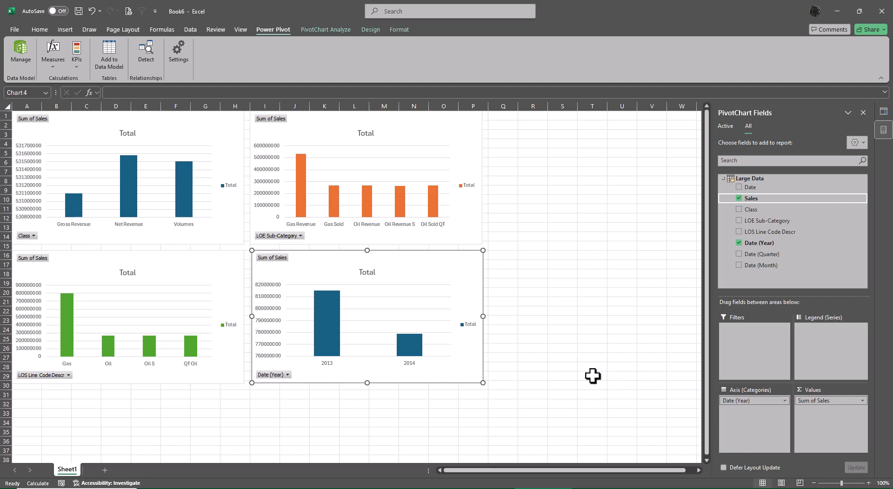
- Give the columns of the Date (Year) chart a solid fill in the standard light blue color
{"action": "left_click", "coordinate": [338, 320]}
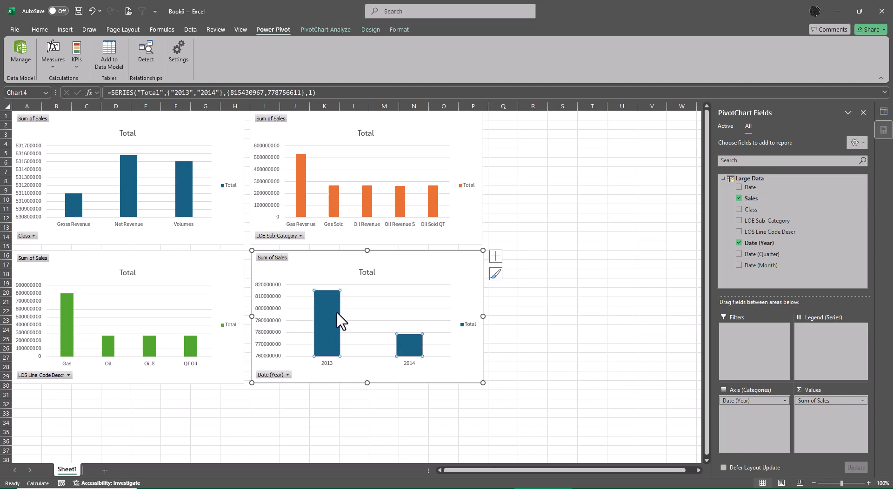
{"action": "right_click", "coordinate": [415, 351]}
{"action": "left_click", "coordinate": [421, 342]}
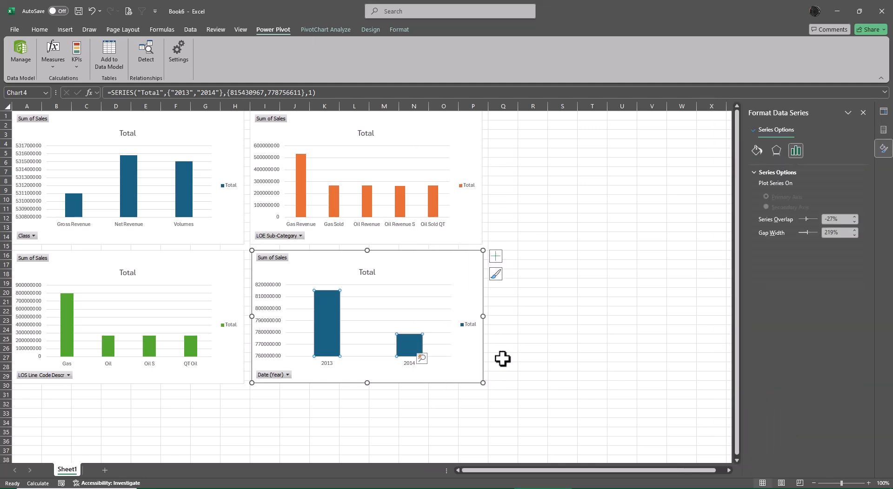
{"action": "left_click", "coordinate": [756, 150]}
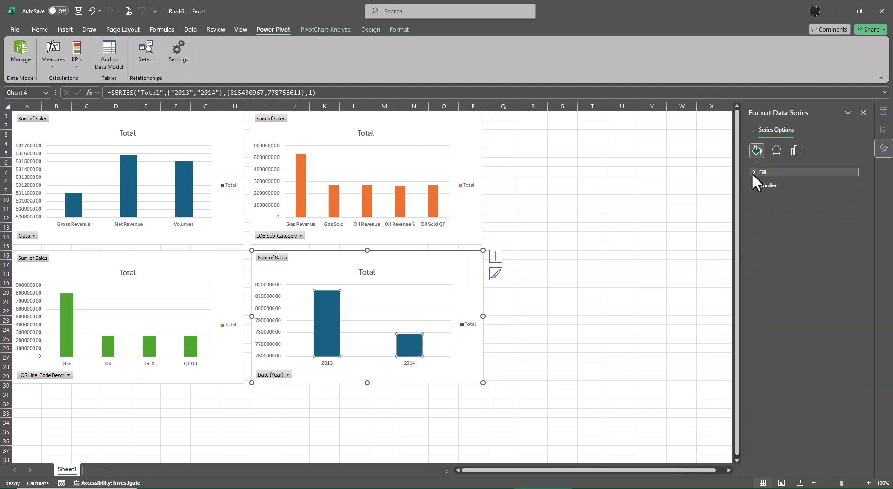
{"action": "left_click", "coordinate": [753, 172]}
{"action": "left_click", "coordinate": [766, 196]}
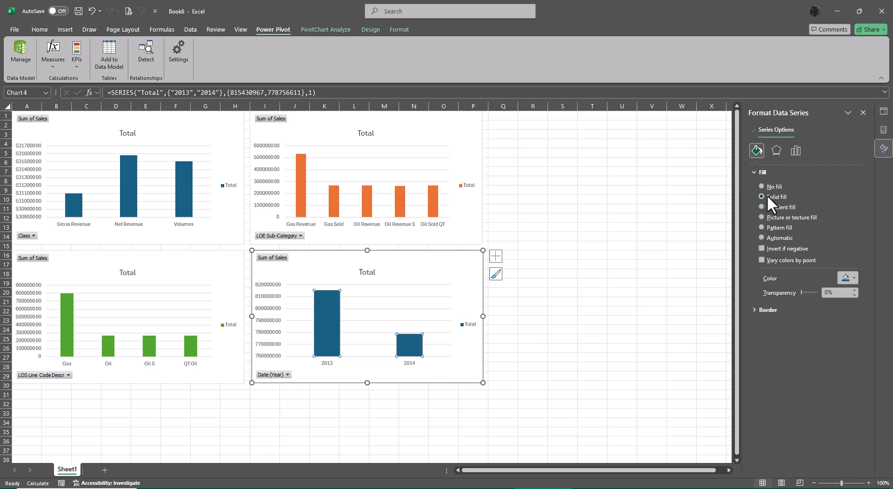
{"action": "left_click", "coordinate": [852, 276]}
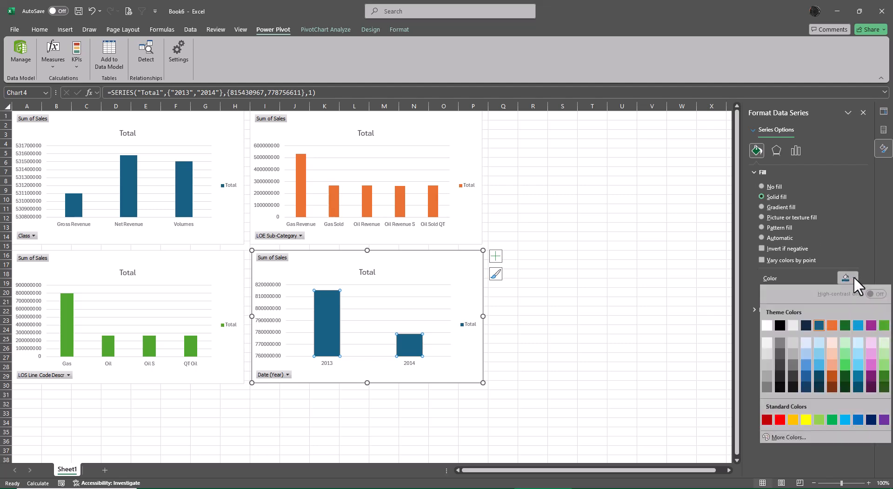
{"action": "left_click", "coordinate": [844, 419]}
{"action": "left_click", "coordinate": [614, 349]}
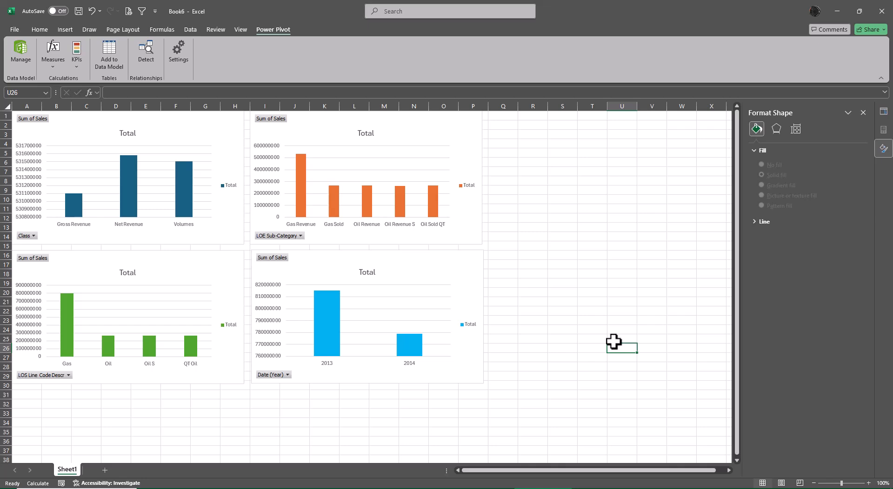
- Delete the Total legend from all four PivotCharts
{"action": "left_click", "coordinate": [231, 191]}
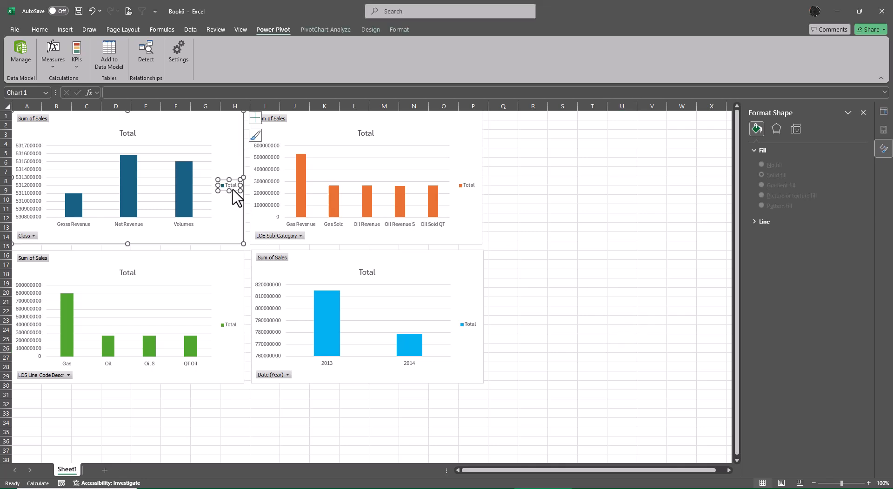
{"action": "key", "text": "Delete"}
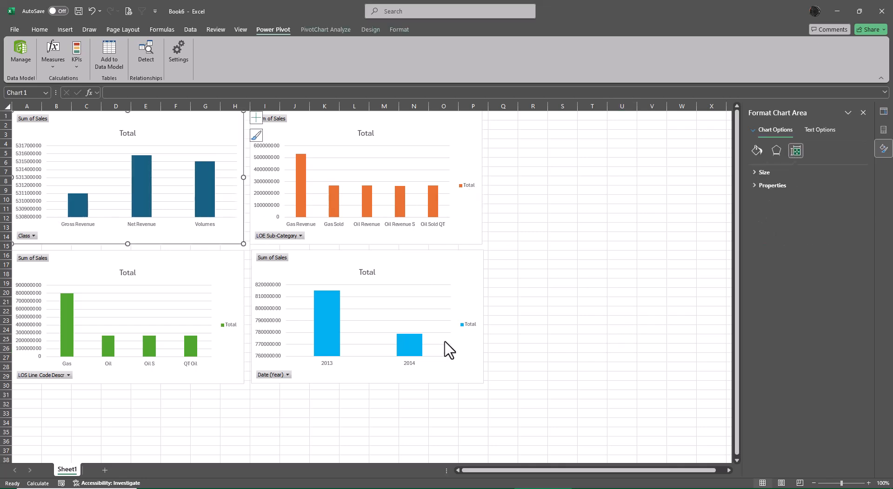
{"action": "left_click", "coordinate": [469, 326]}
{"action": "key", "text": "Delete"}
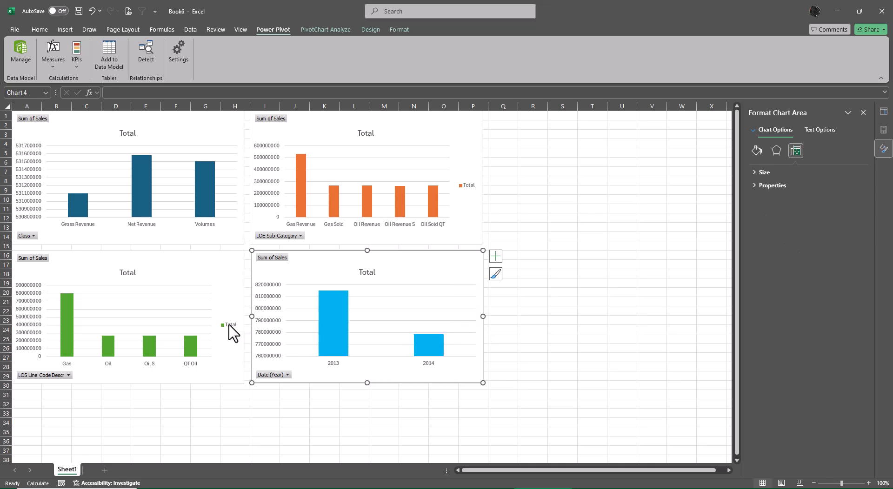
{"action": "left_click", "coordinate": [230, 326]}
{"action": "key", "text": "Delete"}
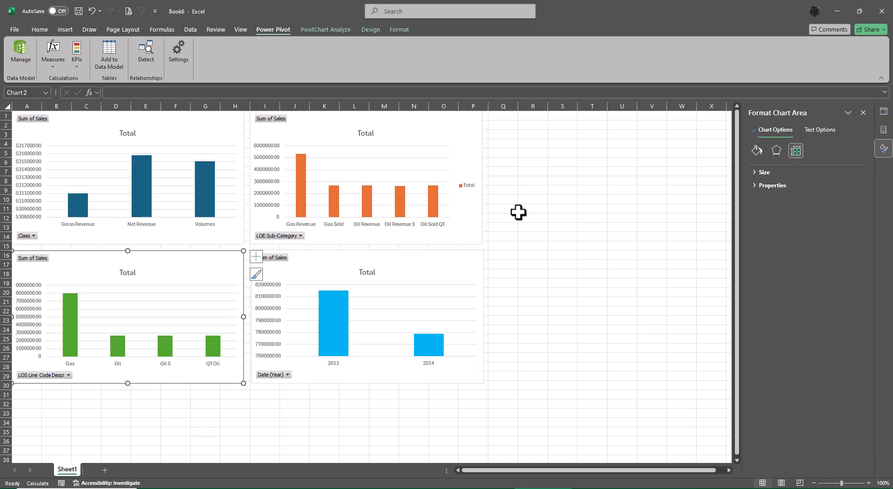
{"action": "left_click", "coordinate": [468, 186]}
{"action": "key", "text": "Delete"}
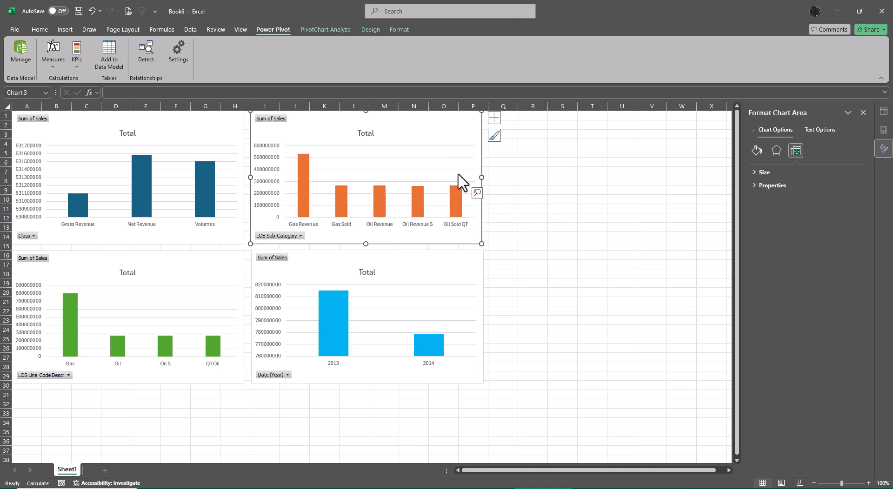
- Delete the horizontal gridlines from all four PivotCharts
{"action": "left_click", "coordinate": [471, 193]}
{"action": "key", "text": "Delete"}
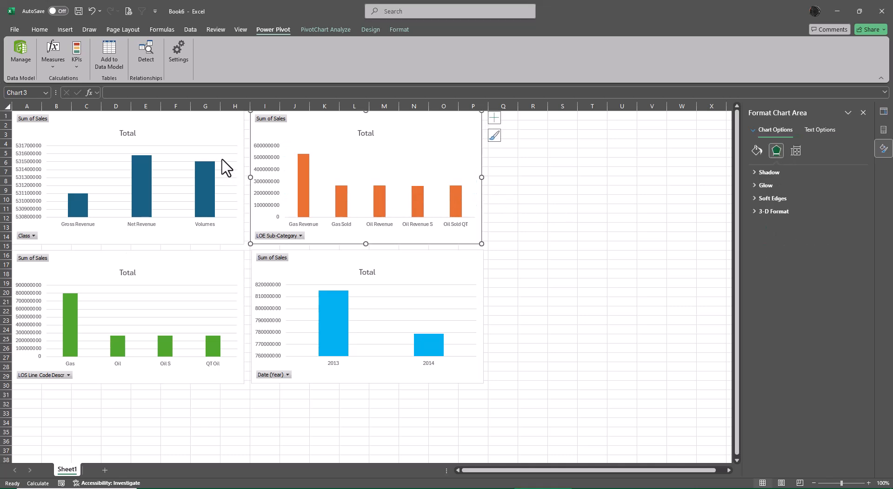
{"action": "left_click", "coordinate": [224, 155]}
{"action": "key", "text": "Delete"}
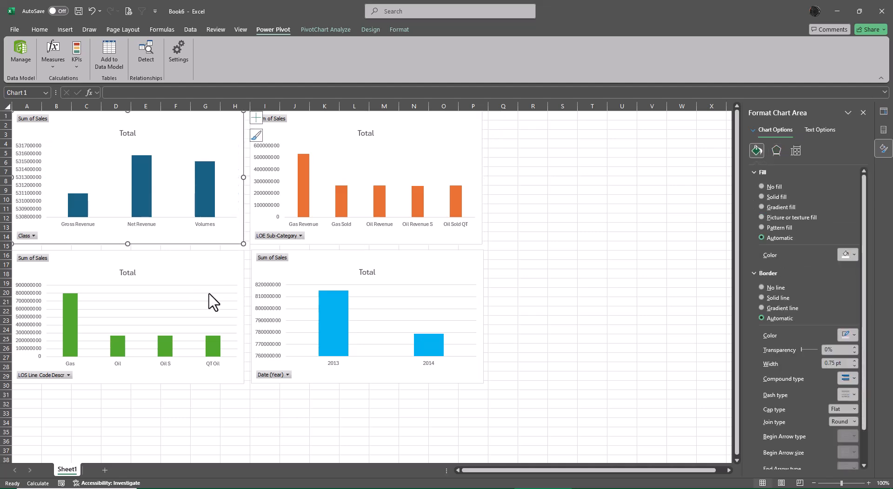
{"action": "left_click", "coordinate": [210, 301]}
{"action": "key", "text": "Delete"}
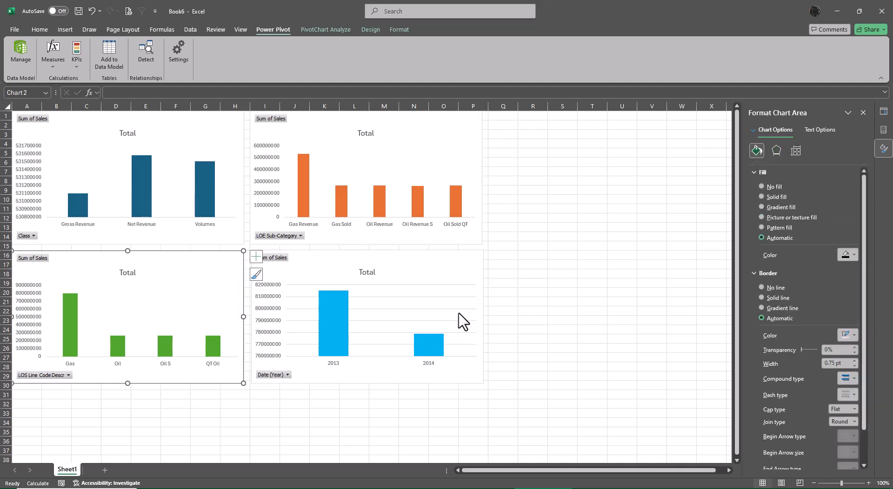
{"action": "left_click", "coordinate": [454, 306]}
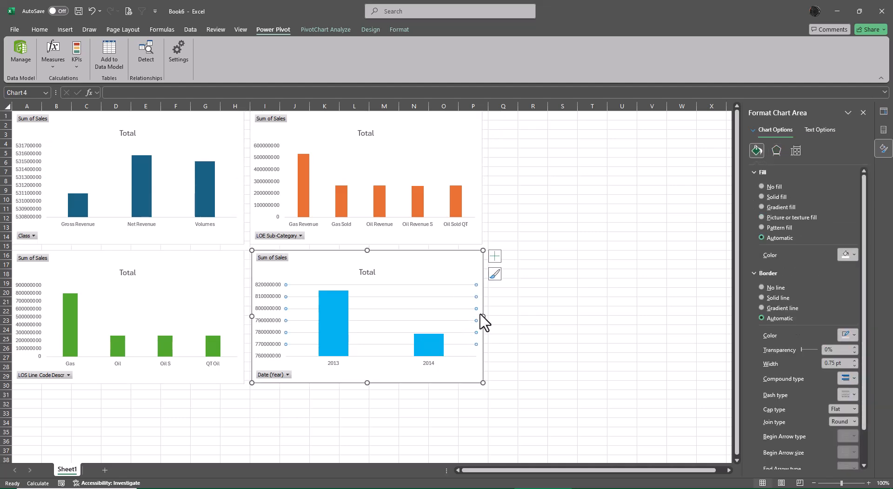
- Change the title of the Date (Year) chart to "Yearly Sales"
{"action": "left_click", "coordinate": [371, 274]}
{"action": "left_click", "coordinate": [373, 274]}
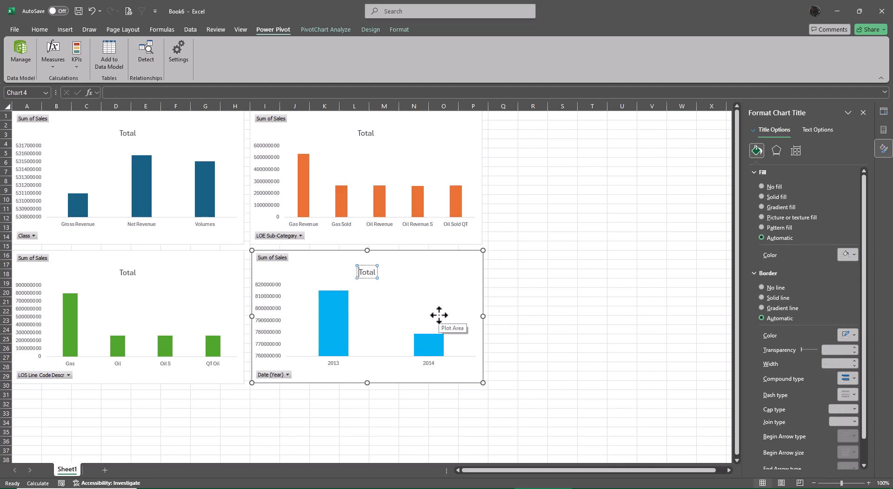
{"action": "key", "text": "ctrl+a"}
{"action": "key", "text": "Delete"}
{"action": "type", "text": "Yearly Sales"}
{"action": "left_click", "coordinate": [630, 314]}
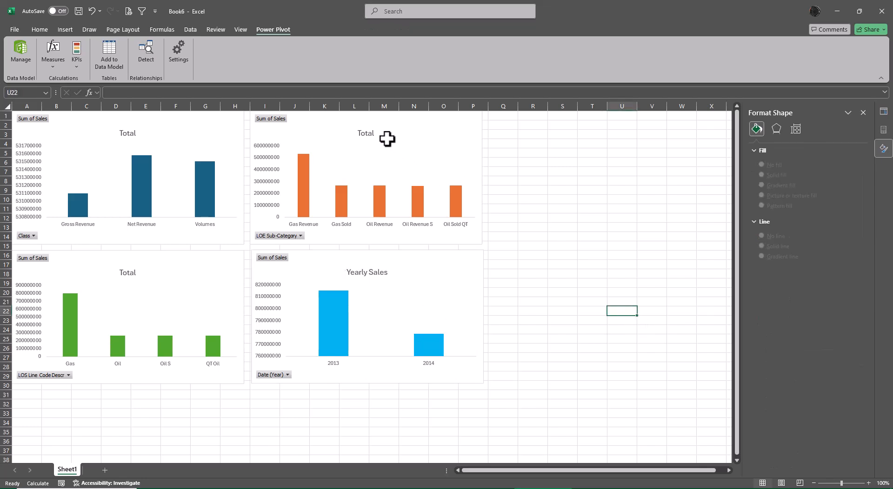
- Change the title of the LOE Sub-Category chart to "Cat Sales"
{"action": "left_click", "coordinate": [371, 136]}
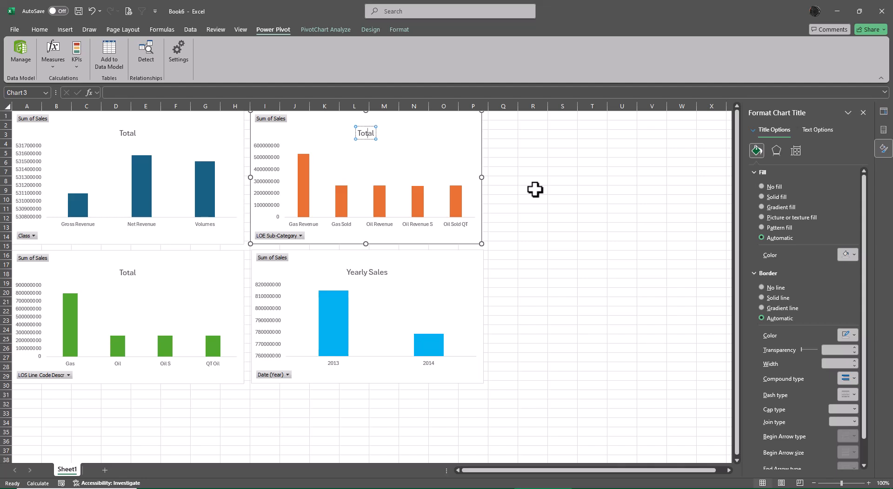
{"action": "key", "text": "ctrl+a"}
{"action": "key", "text": "BackSpace"}
{"action": "type", "text": "Cat Sa;"}
{"action": "type", "text": "les"}
{"action": "left_click", "coordinate": [592, 245]}
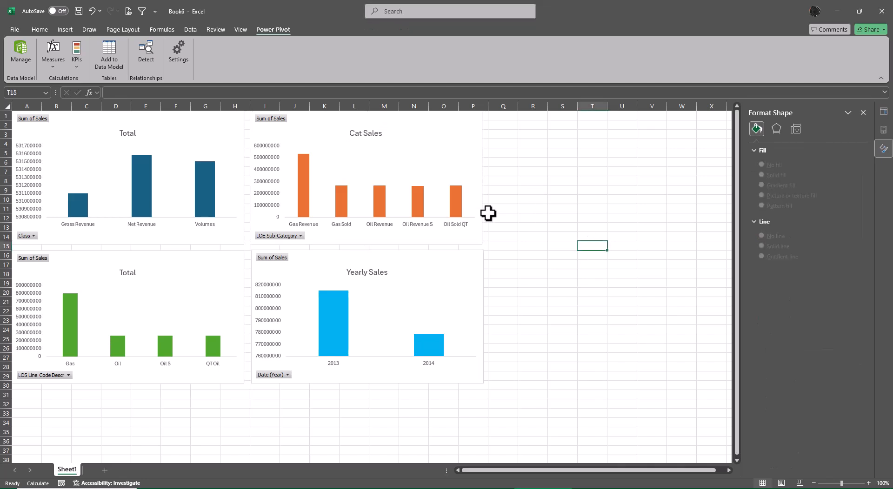
- Change the title of the LOS Line Code Descr chart to "Line Sales"
{"action": "left_click", "coordinate": [128, 274]}
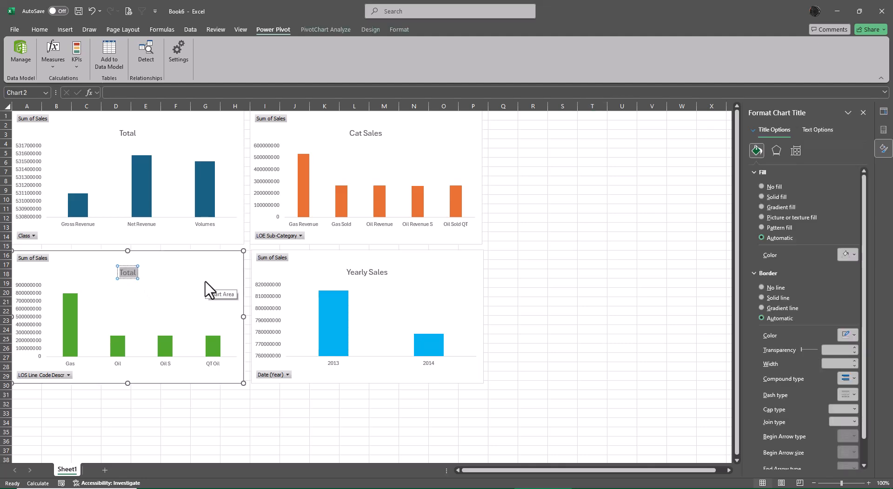
{"action": "key", "text": "Delete"}
{"action": "type", "text": "Line Sales"}
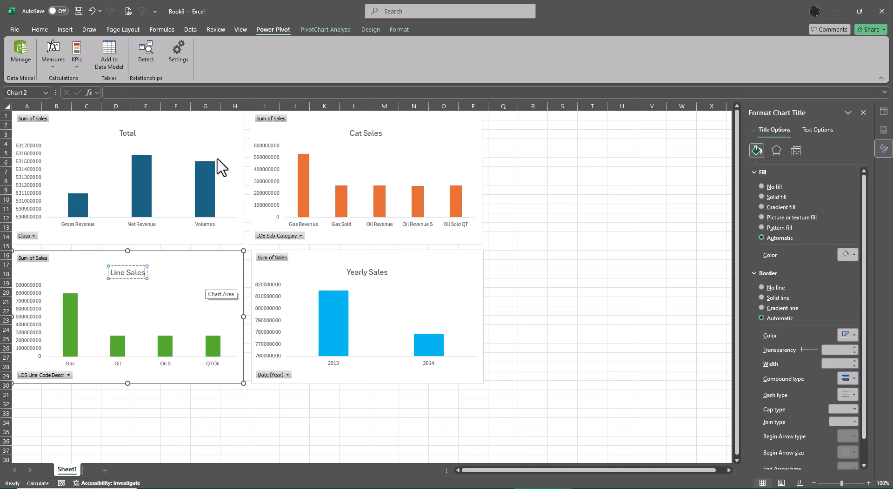
- Close the formatting options and bring up the PivotChart field list for the Class chart to check its fields
{"action": "left_click", "coordinate": [209, 126]}
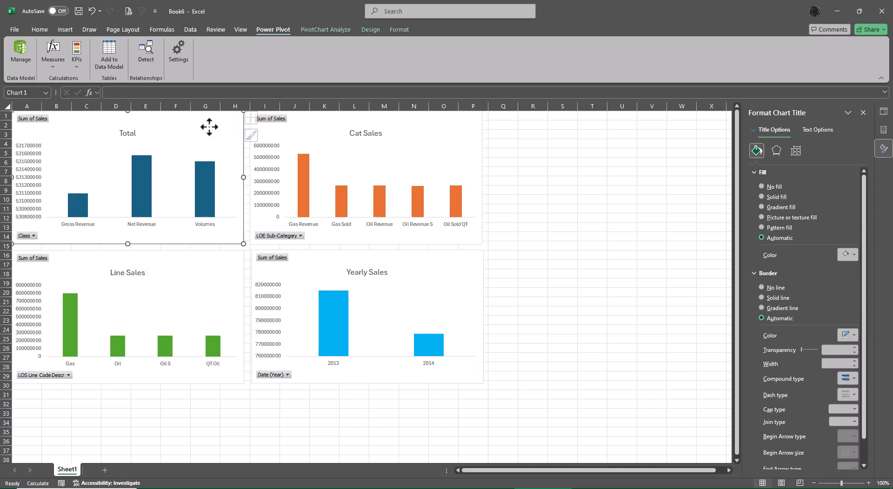
{"action": "left_click", "coordinate": [863, 113]}
{"action": "left_click", "coordinate": [882, 133]}
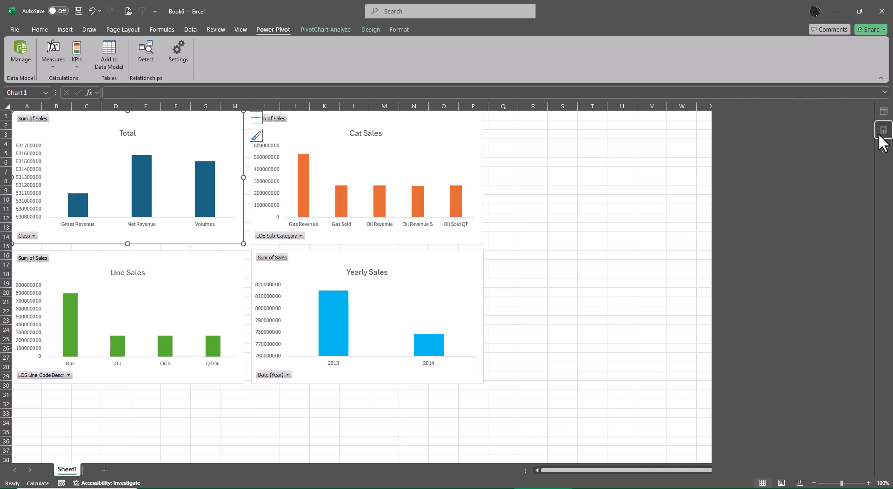
{"action": "left_click", "coordinate": [883, 135]}
{"action": "left_click", "coordinate": [799, 105]}
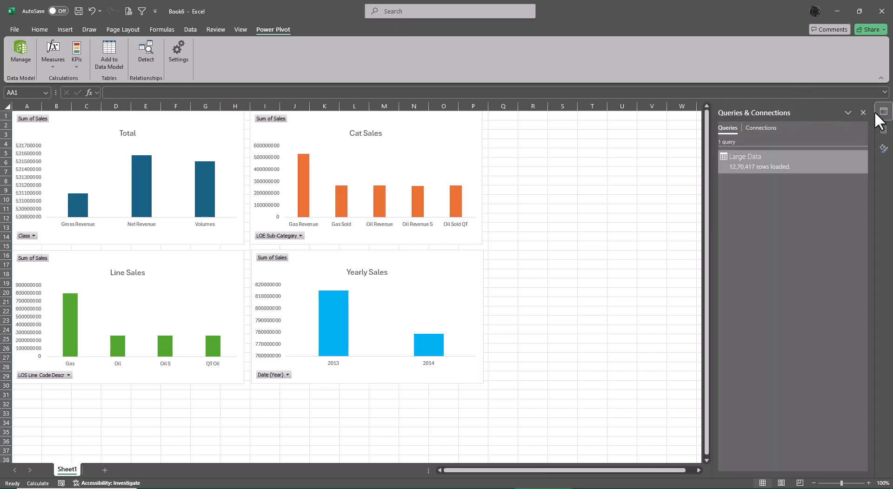
{"action": "left_click", "coordinate": [882, 113]}
{"action": "left_click", "coordinate": [887, 113]}
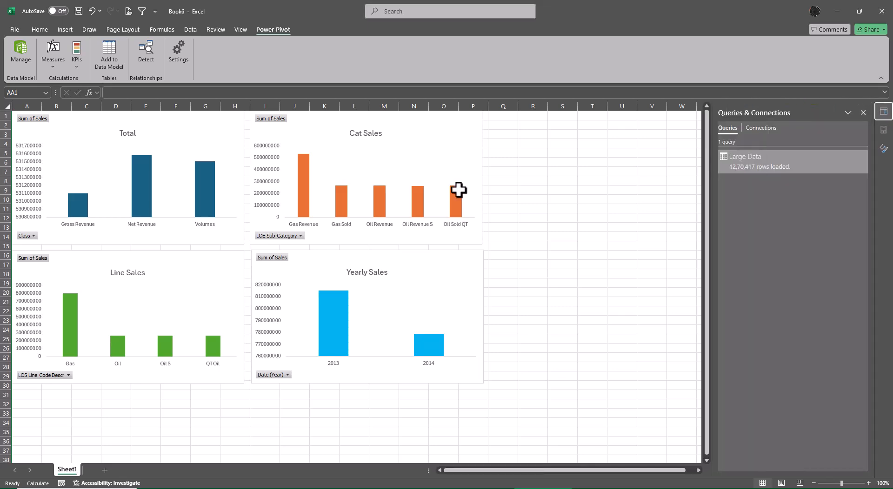
{"action": "left_click", "coordinate": [197, 130]}
{"action": "left_click", "coordinate": [722, 179]}
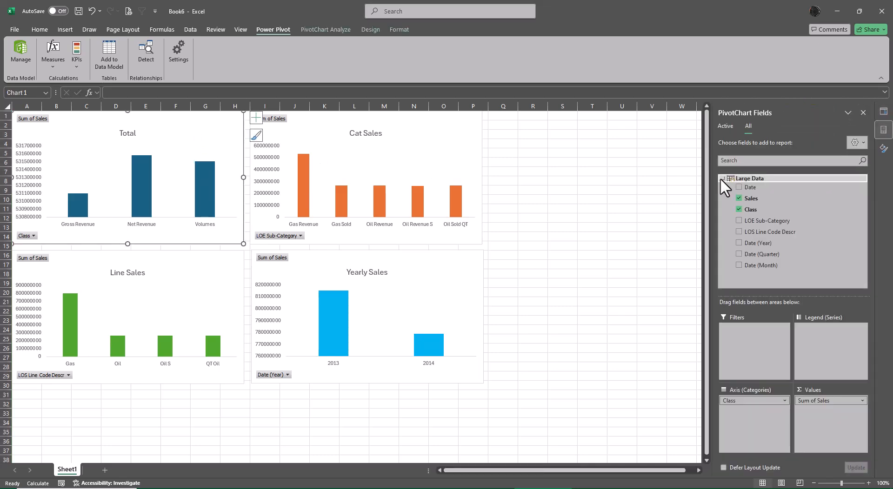
- Change the title of the Class chart to "Class Sales"
{"action": "left_click", "coordinate": [130, 134]}
{"action": "left_click", "coordinate": [130, 134]}
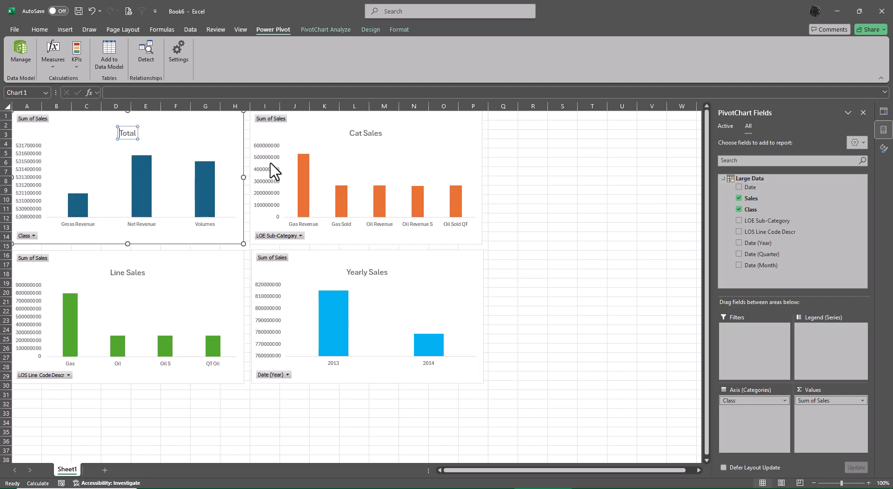
{"action": "key", "text": "ctrl+a"}
{"action": "key", "text": "BackSpace"}
{"action": "type", "text": "Class Sales"}
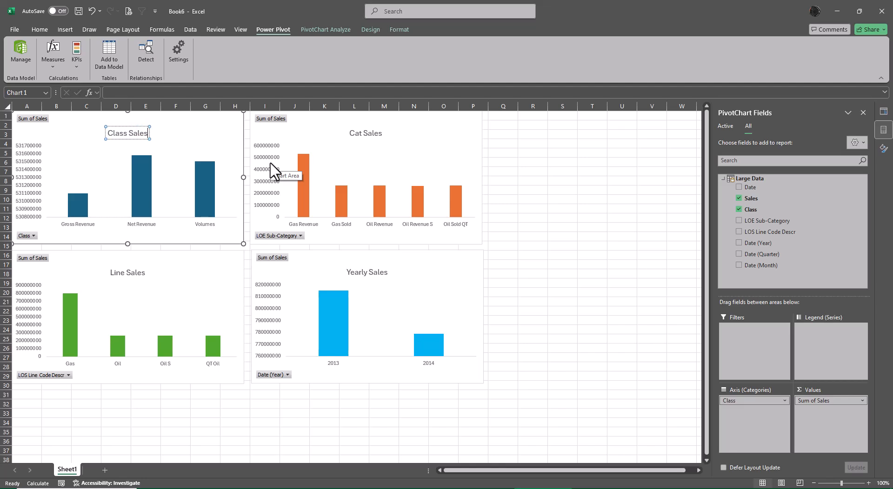
{"action": "left_click", "coordinate": [587, 237]}
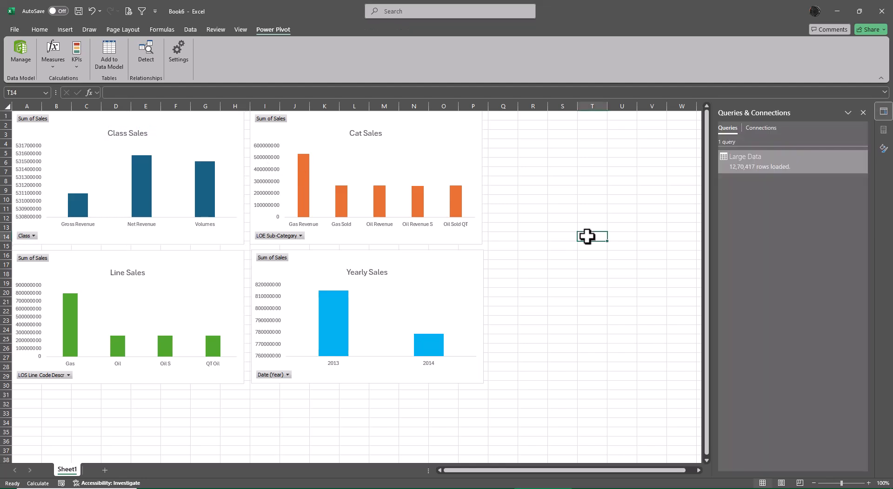
- Set the display units of the Class Sales chart's vertical axis to Millions
{"action": "left_click", "coordinate": [32, 169]}
{"action": "right_click", "coordinate": [32, 170]}
{"action": "left_click", "coordinate": [68, 280]}
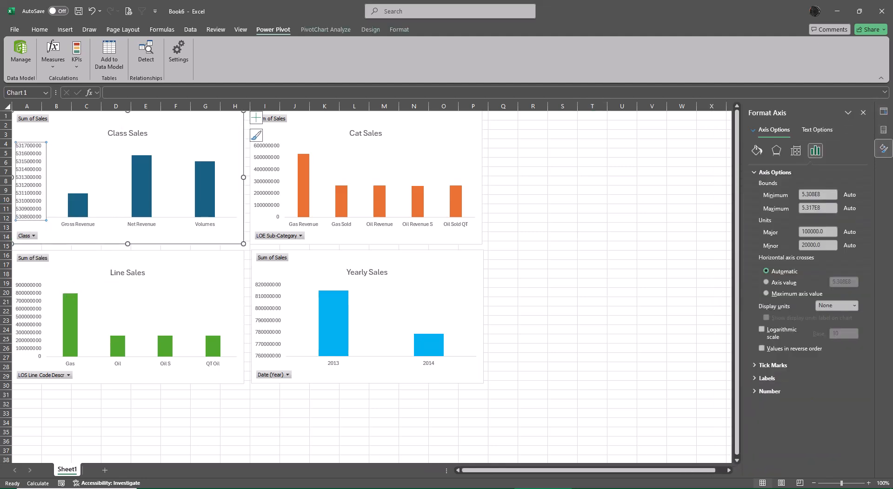
{"action": "left_click", "coordinate": [852, 304]}
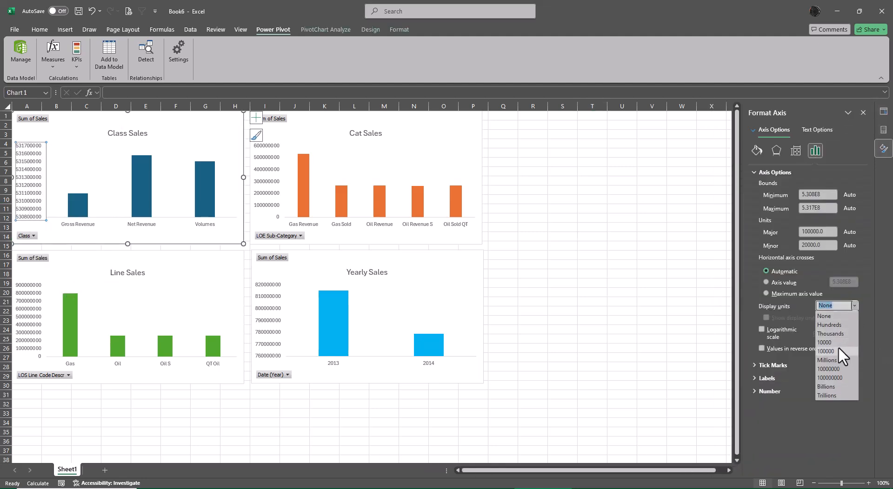
{"action": "left_click", "coordinate": [836, 359]}
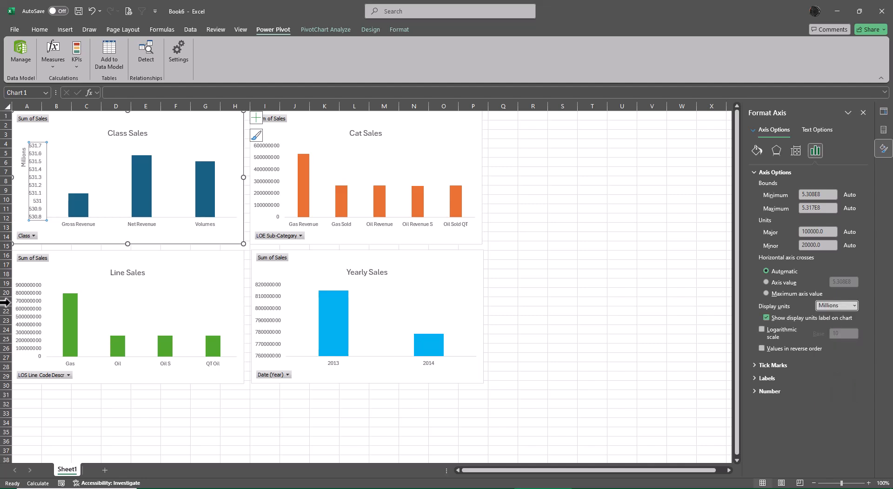
- Set the vertical axis display units to Millions in the Line Sales, Cat Sales and Yearly Sales charts
{"action": "left_click", "coordinate": [30, 298]}
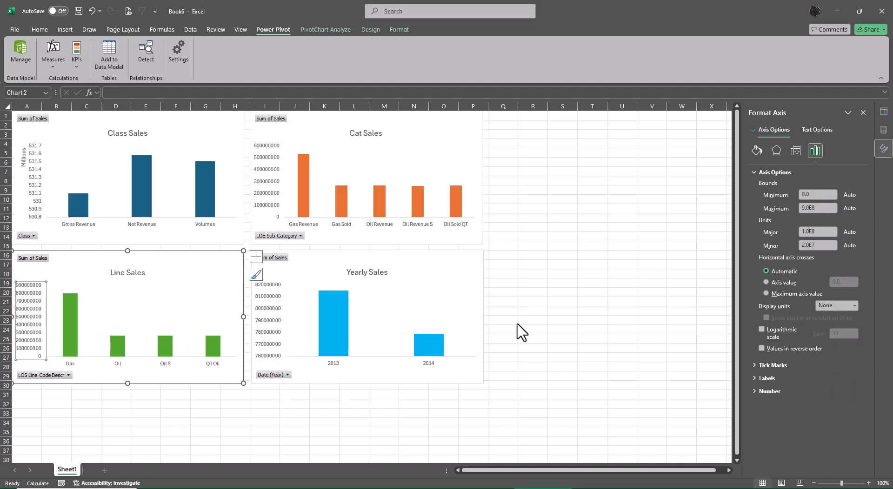
{"action": "left_click", "coordinate": [855, 305]}
{"action": "left_click", "coordinate": [833, 360]}
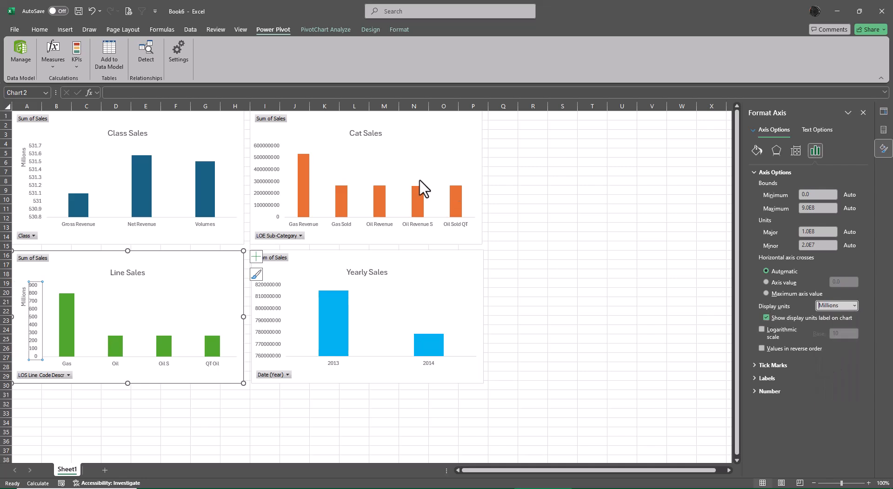
{"action": "left_click", "coordinate": [273, 163]}
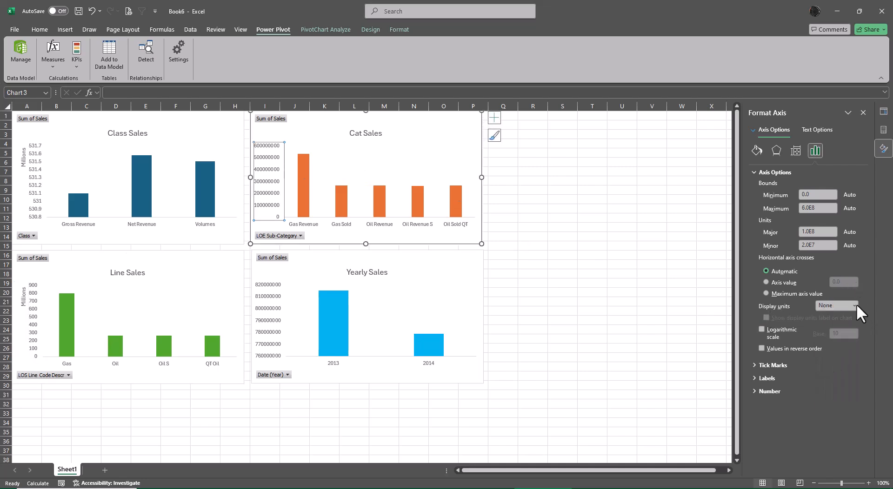
{"action": "left_click", "coordinate": [852, 303]}
{"action": "left_click", "coordinate": [828, 358]}
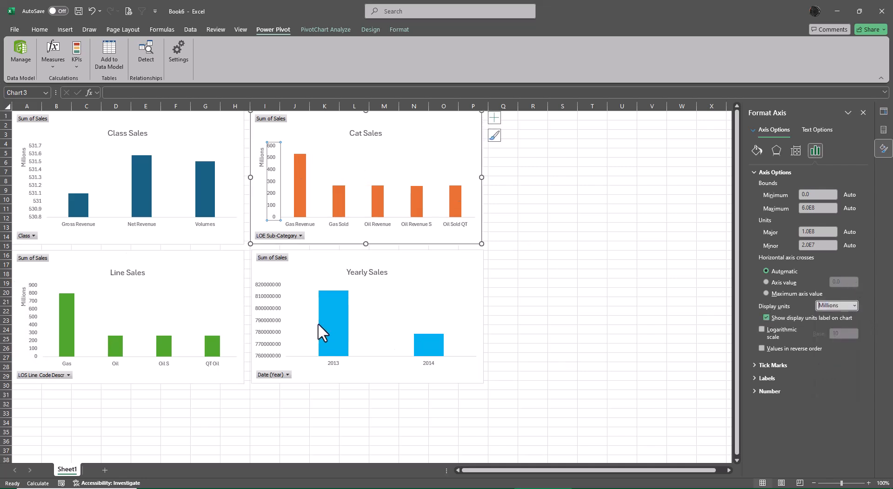
{"action": "left_click", "coordinate": [275, 292]}
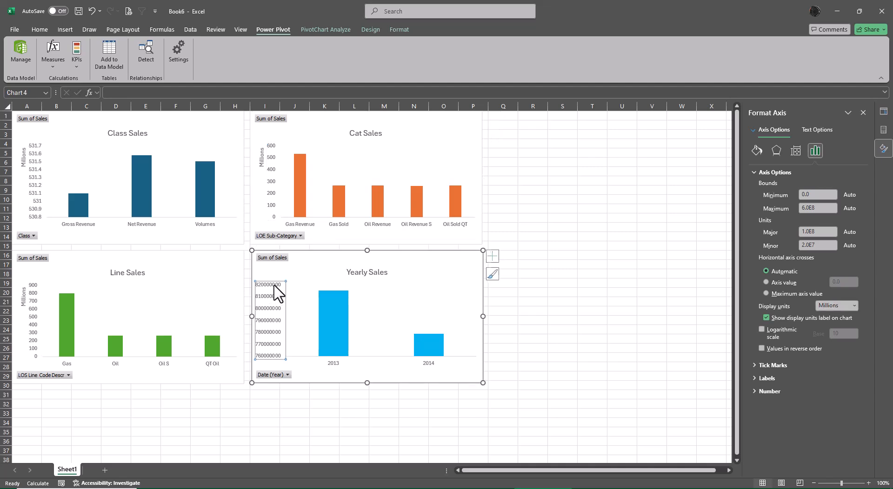
{"action": "left_click", "coordinate": [854, 306]}
{"action": "left_click", "coordinate": [830, 359]}
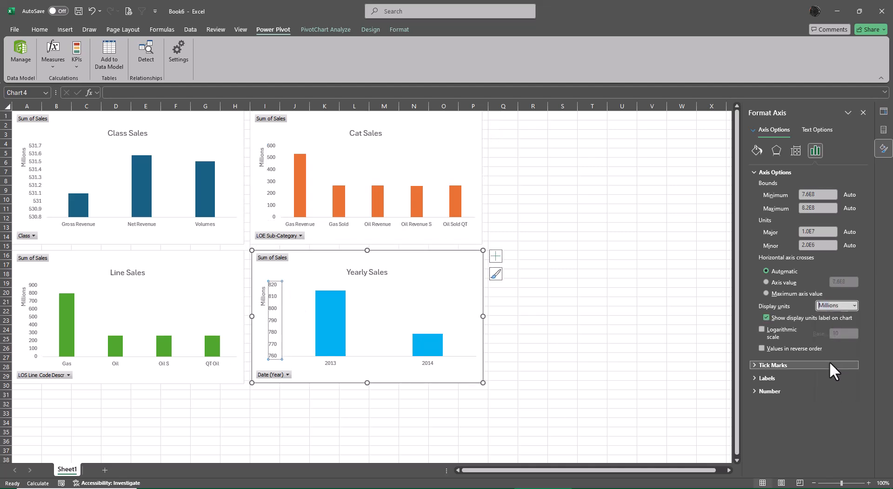
- Add data labels to the columns of the Class Sales and Cat Sales charts
{"action": "left_click", "coordinate": [143, 164]}
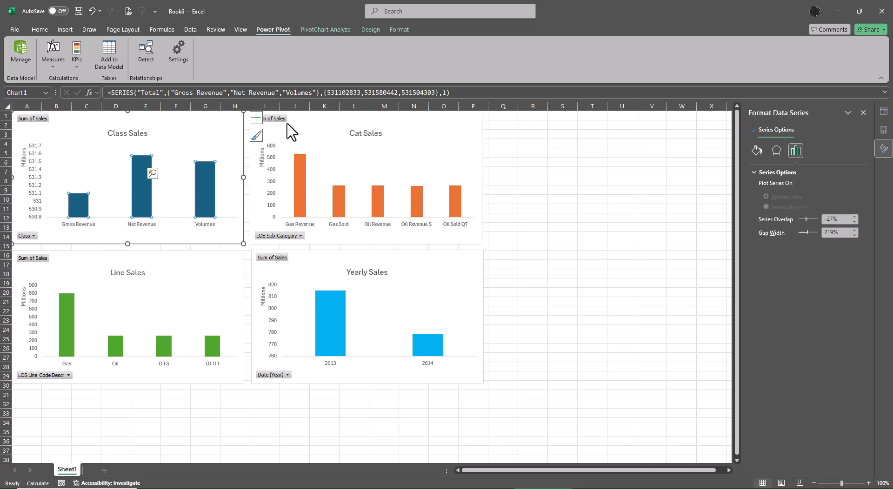
{"action": "left_click", "coordinate": [256, 117]}
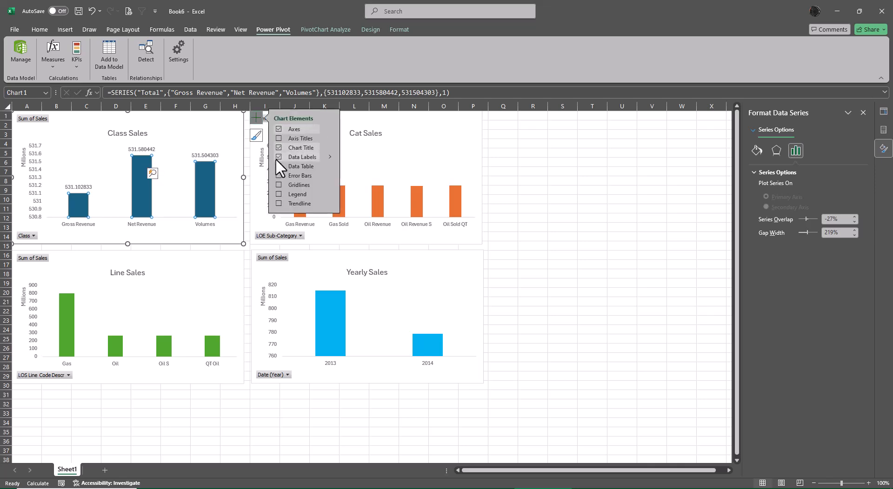
{"action": "left_click", "coordinate": [470, 136]}
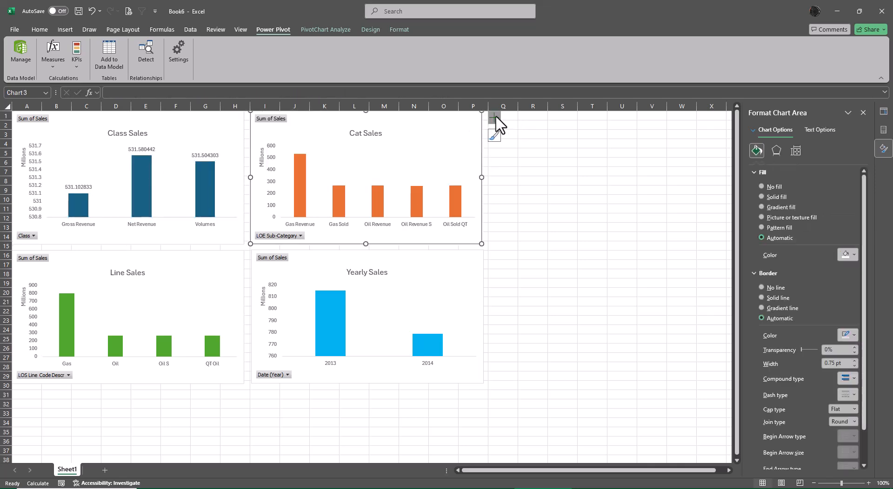
{"action": "left_click", "coordinate": [494, 118]}
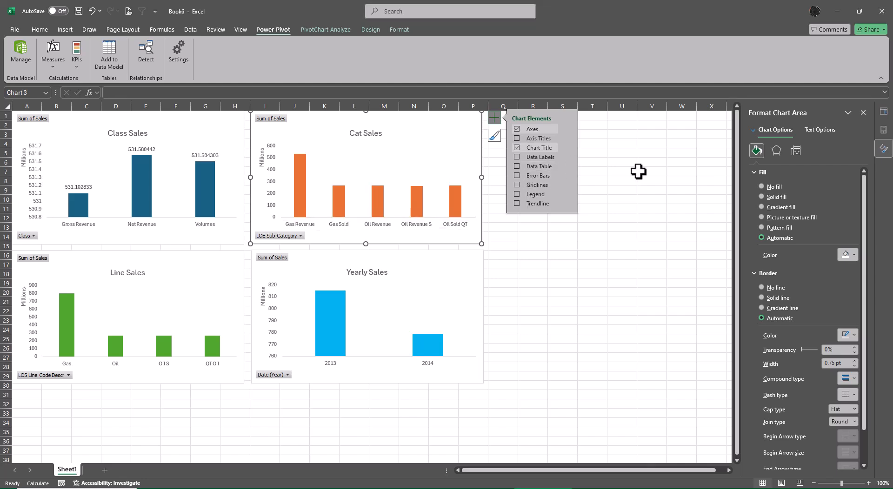
{"action": "left_click", "coordinate": [593, 165]}
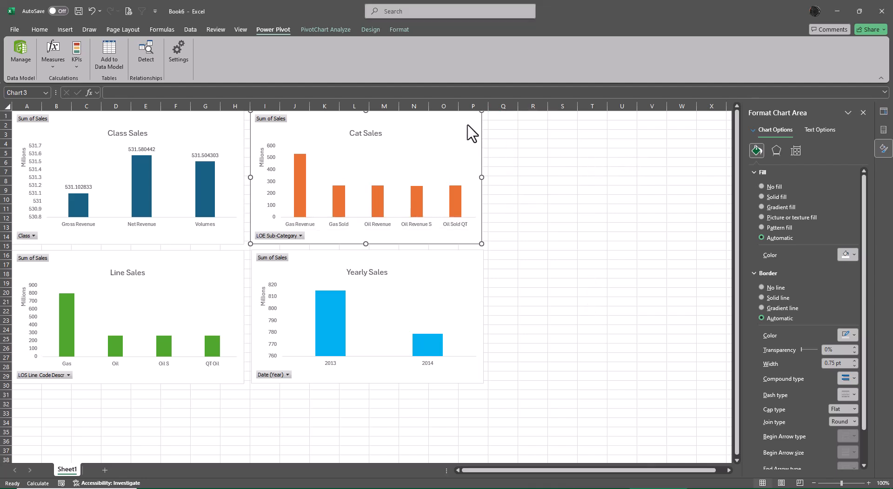
{"action": "left_click", "coordinate": [494, 117]}
{"action": "left_click", "coordinate": [515, 158]}
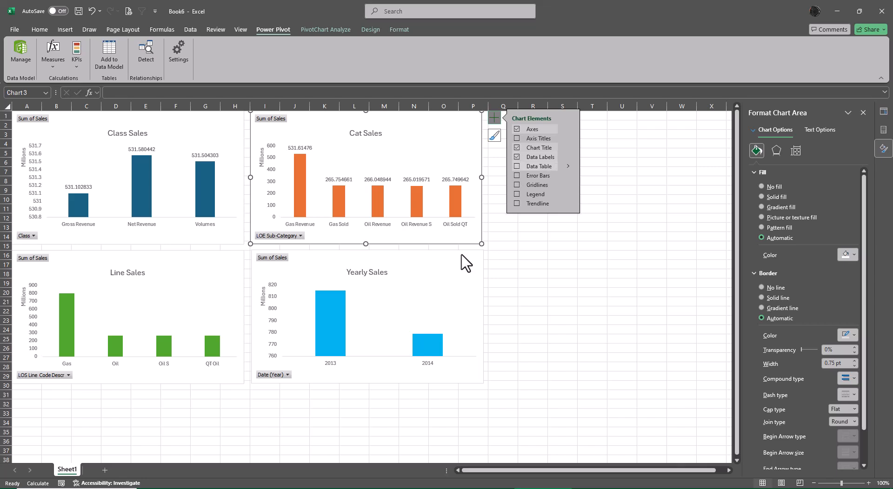
- Add data labels to the columns of the Yearly Sales and Line Sales charts
{"action": "left_click", "coordinate": [449, 262]}
{"action": "left_click", "coordinate": [496, 256]}
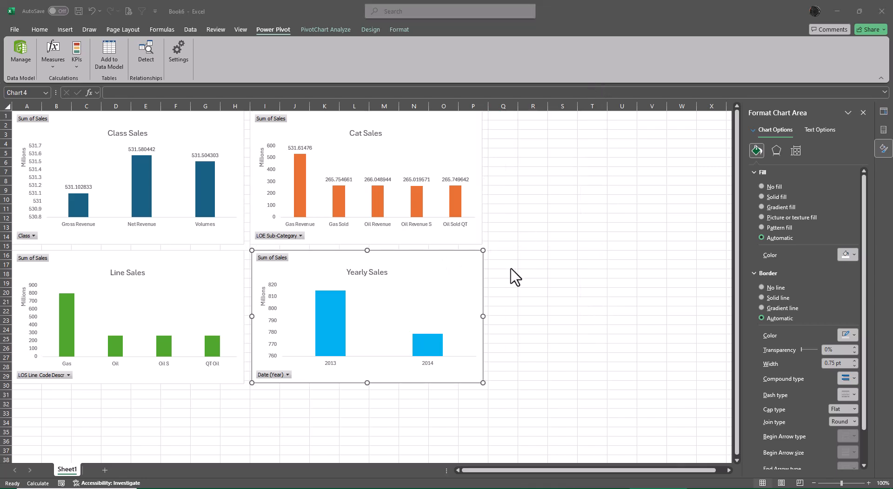
{"action": "left_click", "coordinate": [469, 269]}
{"action": "left_click", "coordinate": [518, 296]}
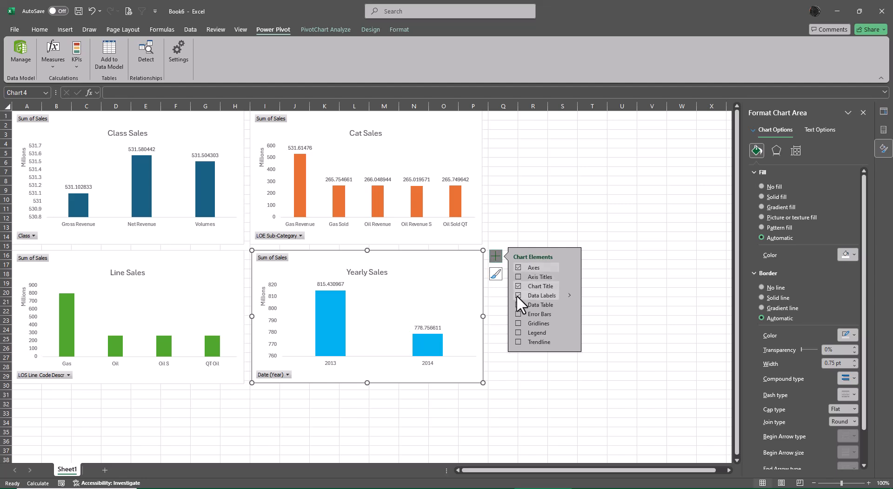
{"action": "left_click", "coordinate": [216, 348]}
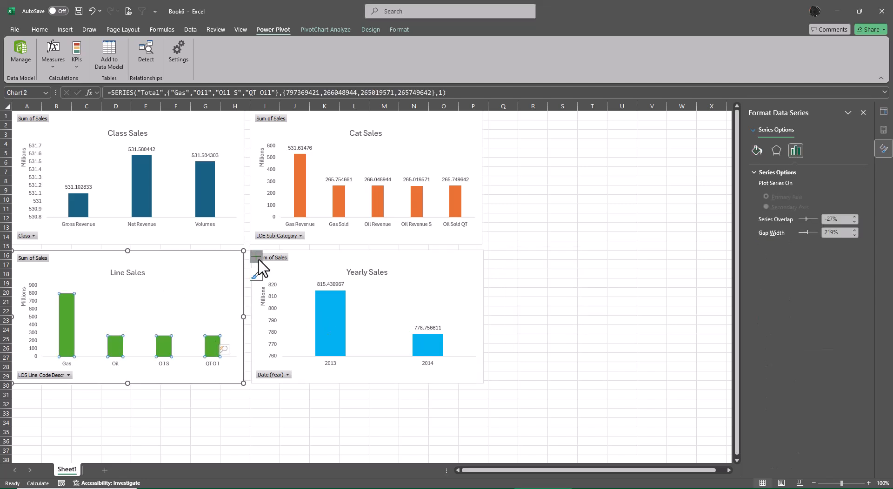
{"action": "left_click", "coordinate": [256, 256]}
{"action": "left_click", "coordinate": [279, 295]}
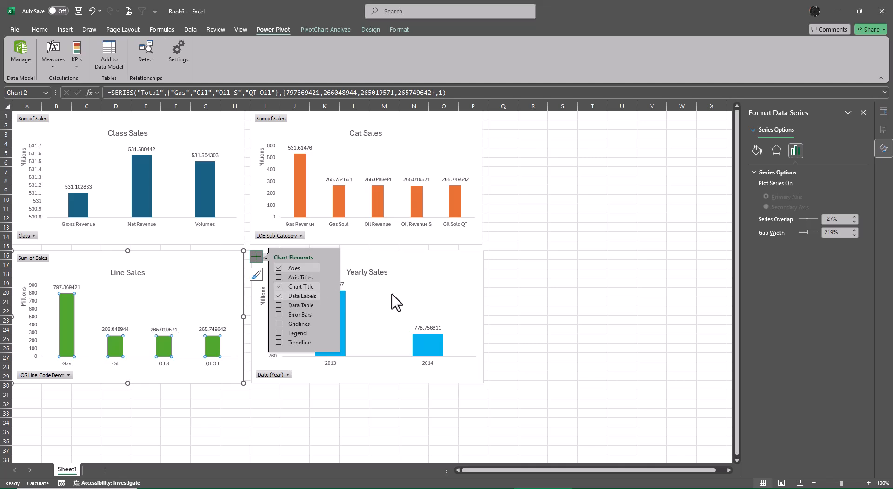
{"action": "left_click", "coordinate": [549, 264]}
- Format the Class Sales chart's data labels with the Currency number category
{"action": "left_click", "coordinate": [146, 151]}
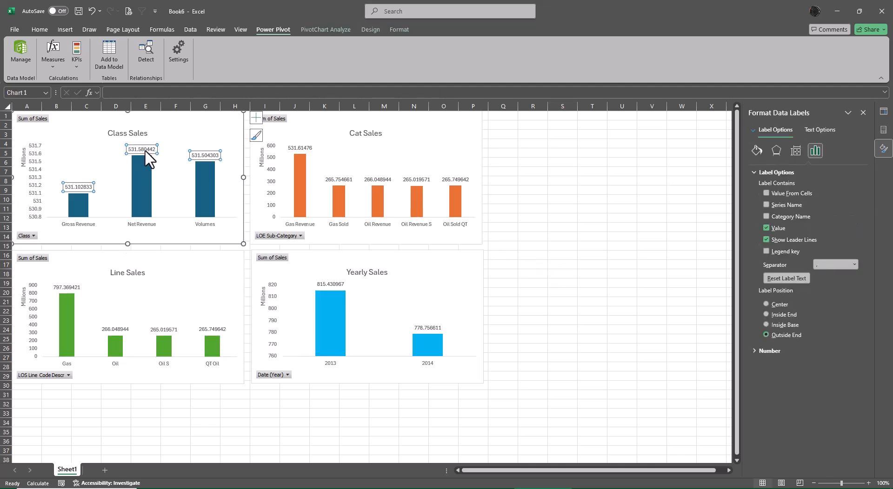
{"action": "right_click", "coordinate": [146, 152]}
{"action": "left_click", "coordinate": [186, 266]}
{"action": "left_click", "coordinate": [753, 351]}
{"action": "left_click", "coordinate": [789, 372]}
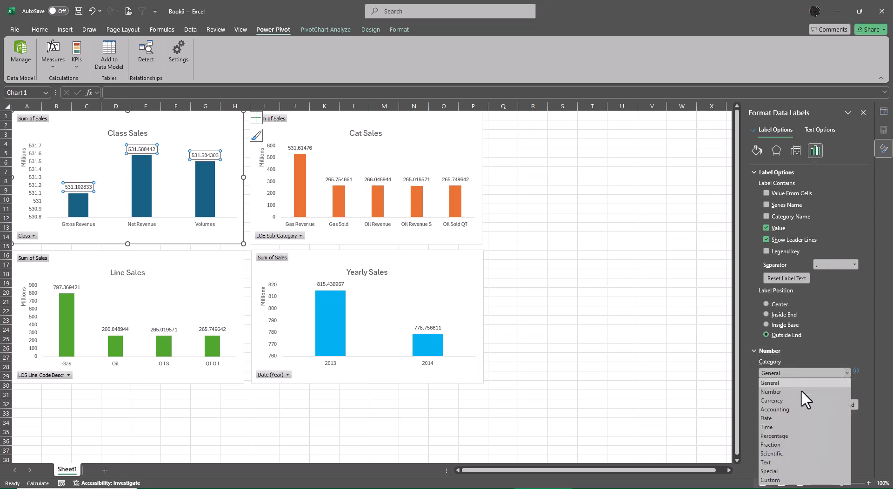
{"action": "left_click", "coordinate": [784, 400]}
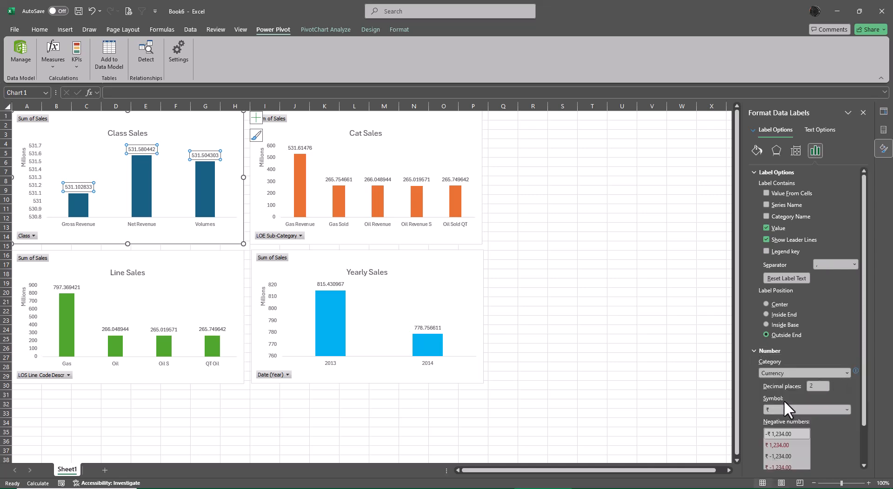
- Apply the Currency number category to the data labels of the Cat Sales and Yearly Sales charts
{"action": "left_click", "coordinate": [419, 181]}
{"action": "left_click", "coordinate": [788, 371]}
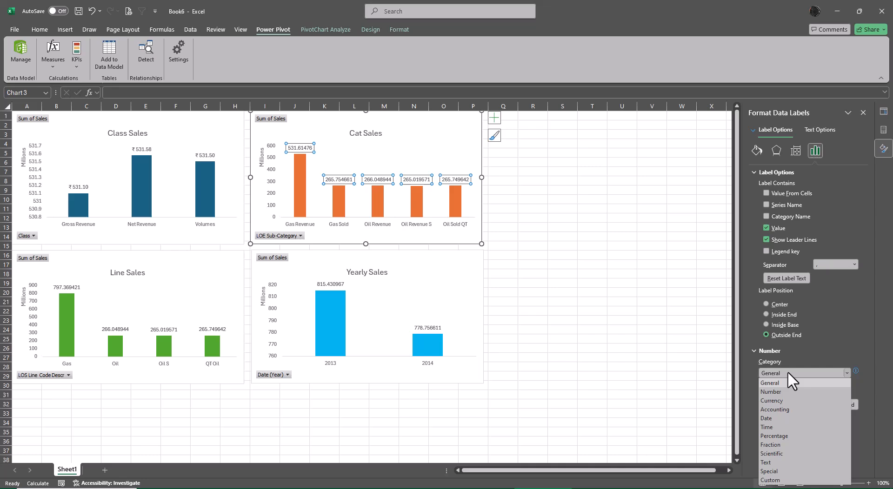
{"action": "left_click", "coordinate": [785, 400]}
{"action": "left_click", "coordinate": [431, 325]}
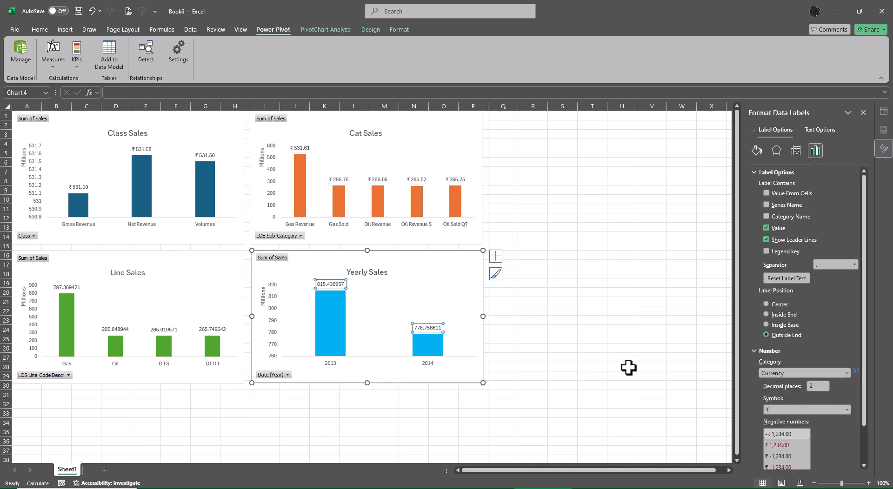
{"action": "left_click", "coordinate": [788, 372]}
{"action": "left_click", "coordinate": [783, 400]}
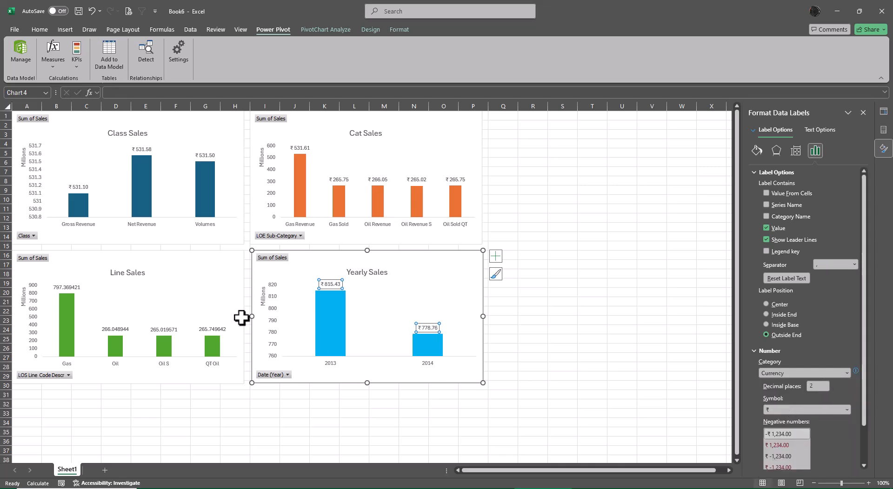
- Format the Line Sales chart's data labels with the Currency number category
{"action": "left_click", "coordinate": [69, 287]}
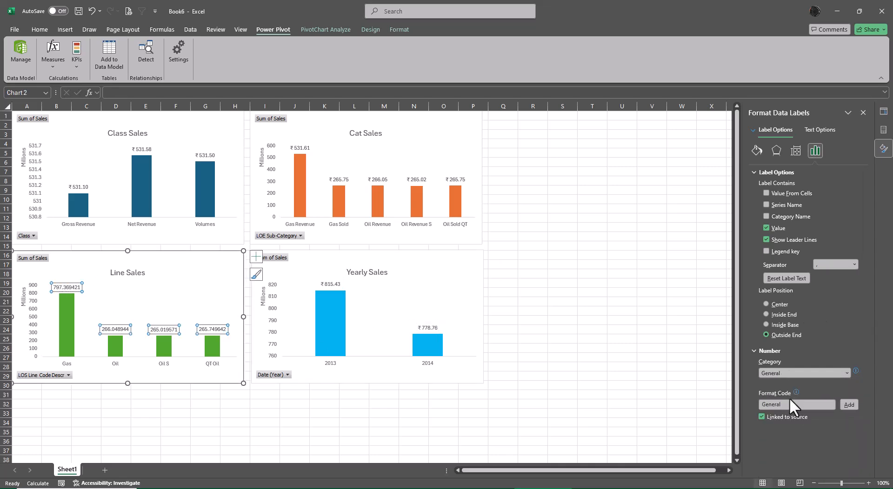
{"action": "left_click", "coordinate": [789, 374]}
{"action": "left_click", "coordinate": [777, 396]}
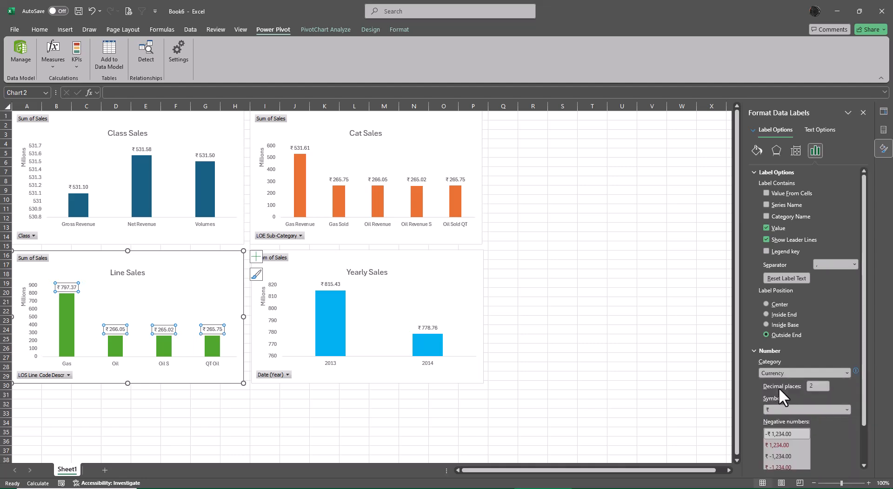
{"action": "left_click", "coordinate": [679, 310]}
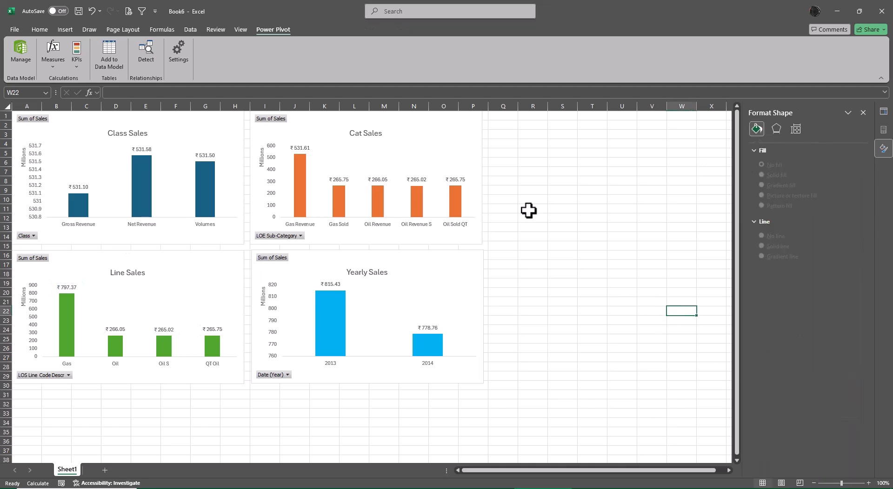
{"action": "left_click", "coordinate": [557, 198]}
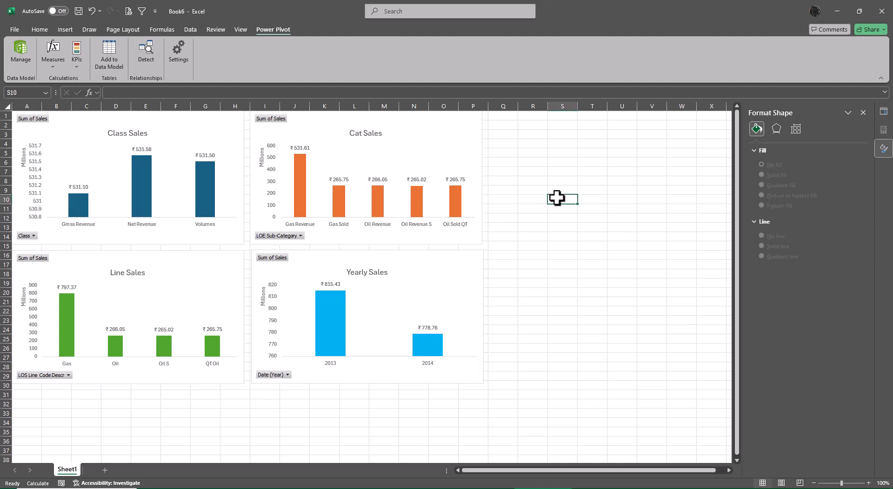
- Hide the sheet's gridlines and insert five blank rows above the charts
{"action": "left_click", "coordinate": [240, 30]}
{"action": "left_click", "coordinate": [269, 57]}
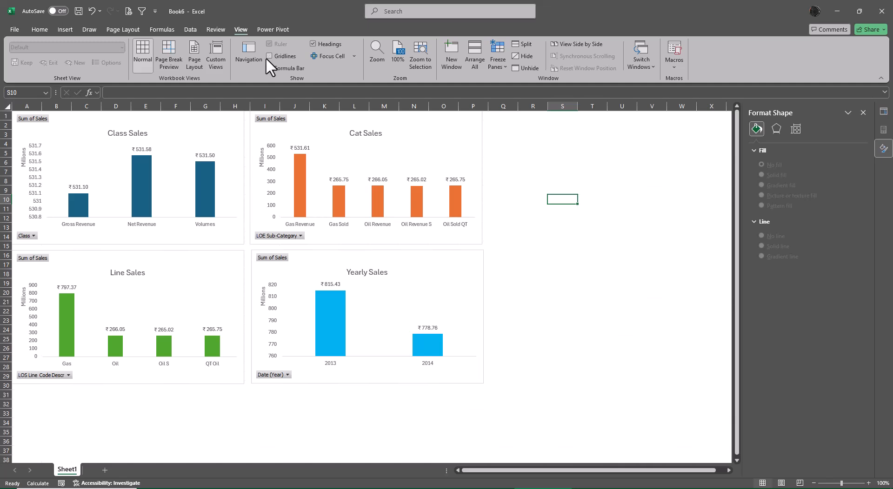
{"action": "left_click", "coordinate": [4, 115]}
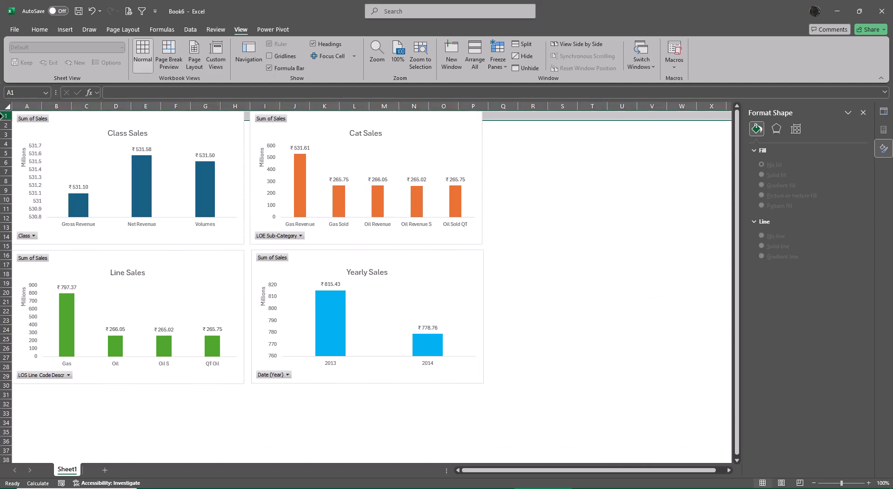
{"action": "key", "text": "ctrl+plus"}
{"action": "key", "text": "ctrl+plus"}
{"action": "key", "text": "ctrl+plus"}
{"action": "key", "text": "ctrl+plus"}
{"action": "key", "text": "ctrl+plus"}
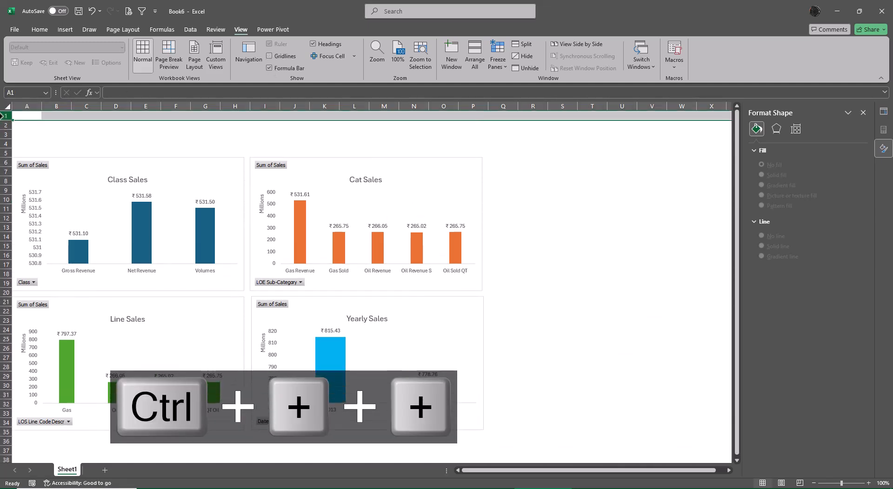
- Move the Cat Sales and Yearly Sales charts right so they start near column N, with Cat Sales at row 4 above Yearly Sales
{"action": "left_click", "coordinate": [405, 195]}
{"action": "left_click", "coordinate": [562, 189]}
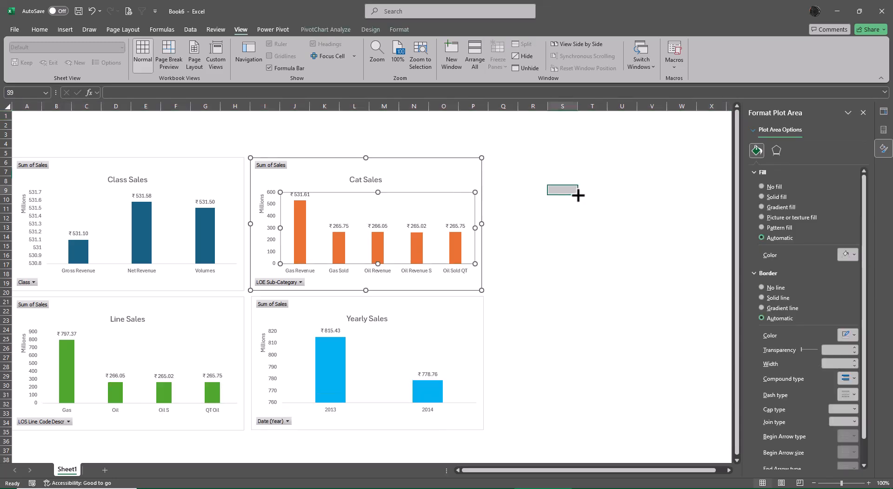
{"action": "left_click_drag", "start_coordinate": [442, 173], "coordinate": [600, 157]}
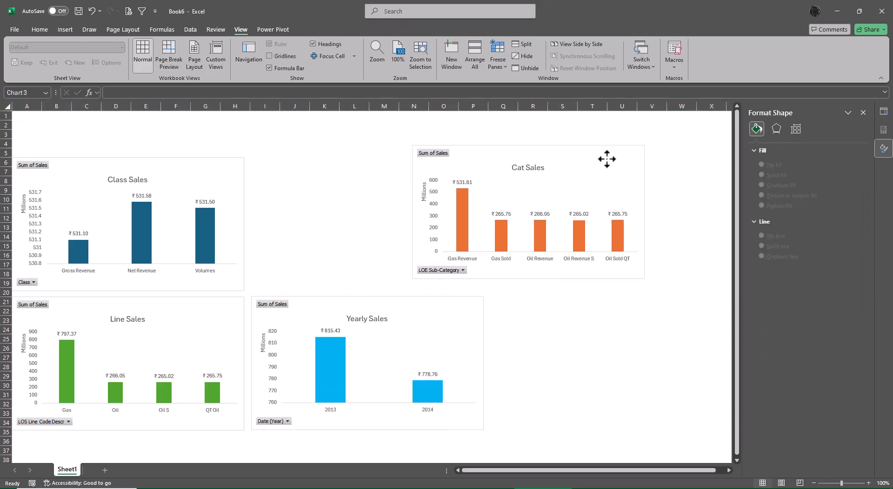
{"action": "left_click", "coordinate": [430, 355]}
{"action": "left_click", "coordinate": [534, 336]}
{"action": "left_click", "coordinate": [448, 306]}
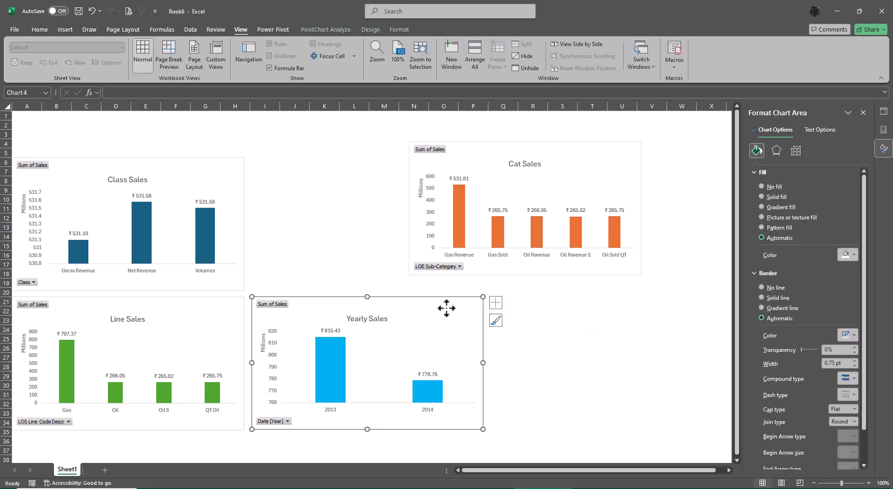
{"action": "left_click_drag", "start_coordinate": [448, 306], "coordinate": [605, 292]}
- Move the Class Sales and Line Sales charts beside the other two to form a two-by-two grid starting near column F
{"action": "left_click_drag", "start_coordinate": [195, 165], "coordinate": [352, 149]}
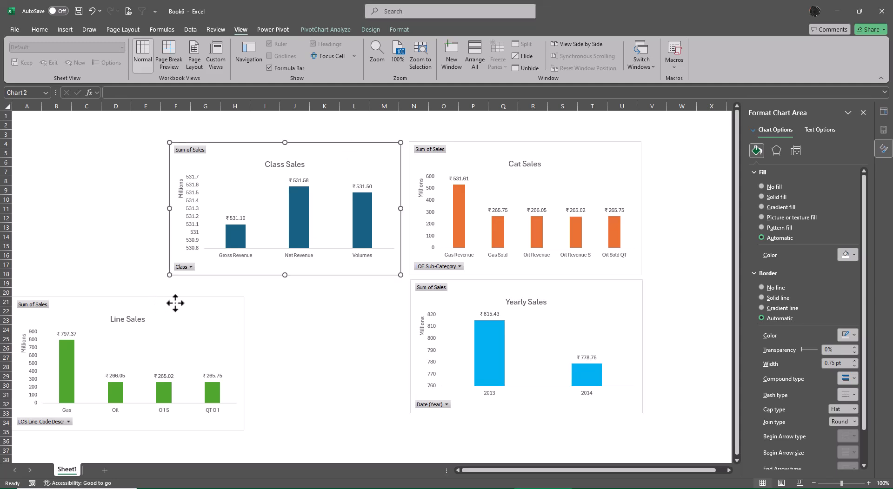
{"action": "left_click_drag", "start_coordinate": [160, 304], "coordinate": [317, 288]}
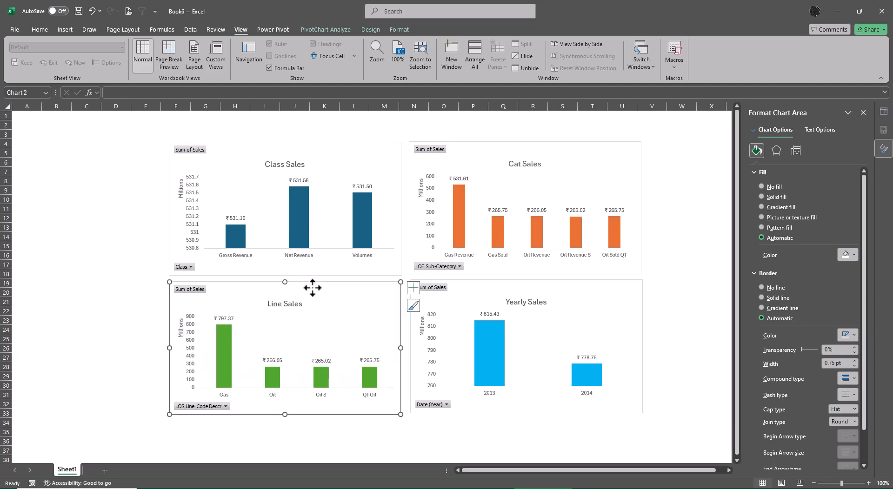
{"action": "left_click", "coordinate": [124, 237]}
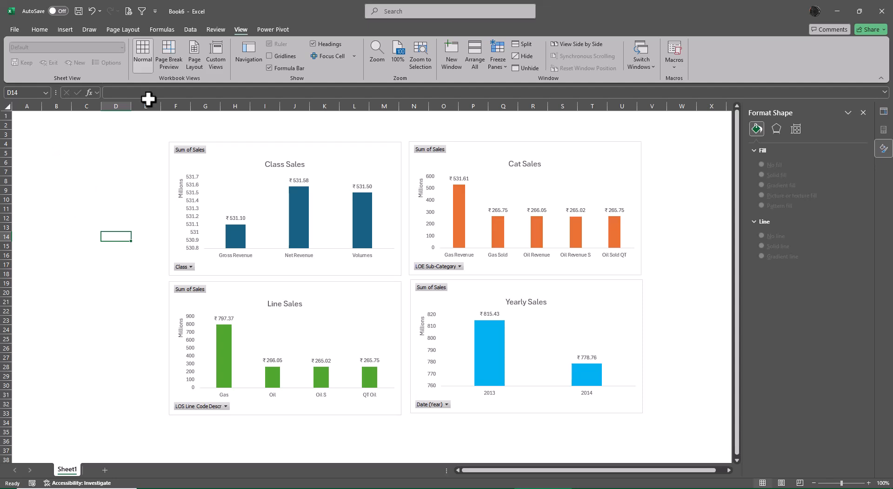
- Insert a plain black WordArt title reading "4 Chart Sales Dashboard"
{"action": "left_click", "coordinate": [62, 30]}
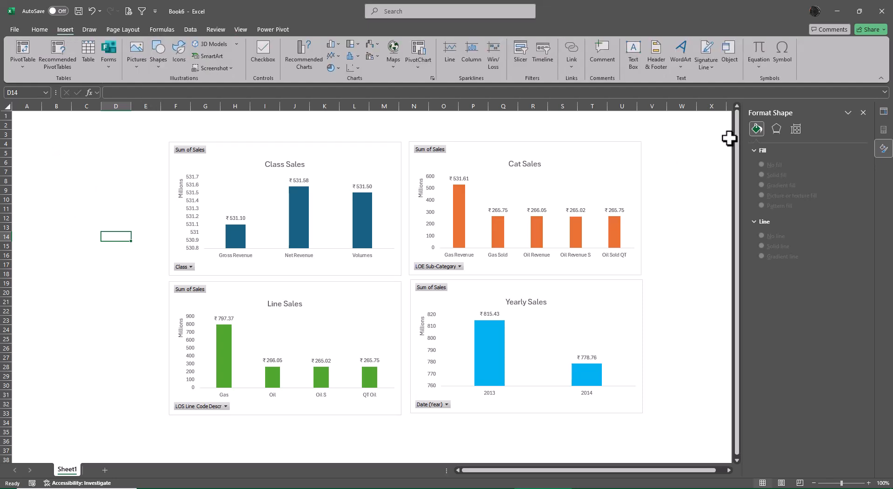
{"action": "left_click", "coordinate": [679, 66]}
{"action": "left_click", "coordinate": [683, 86]}
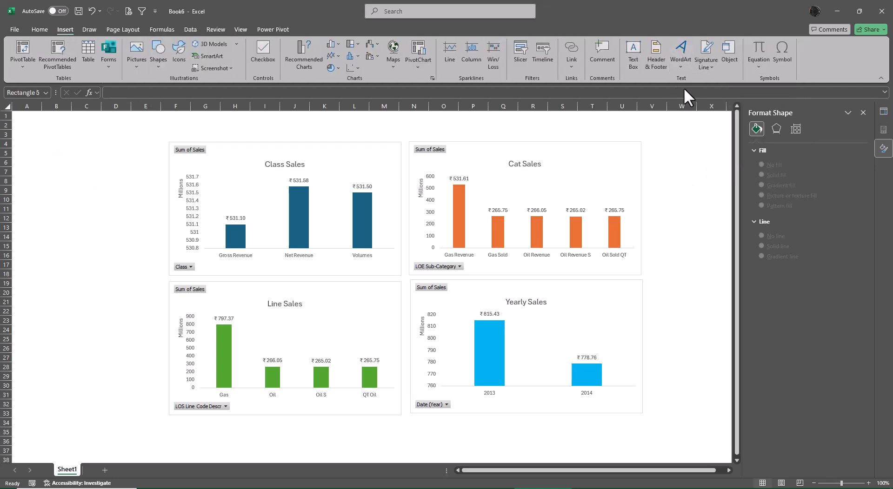
{"action": "key", "text": "Delete"}
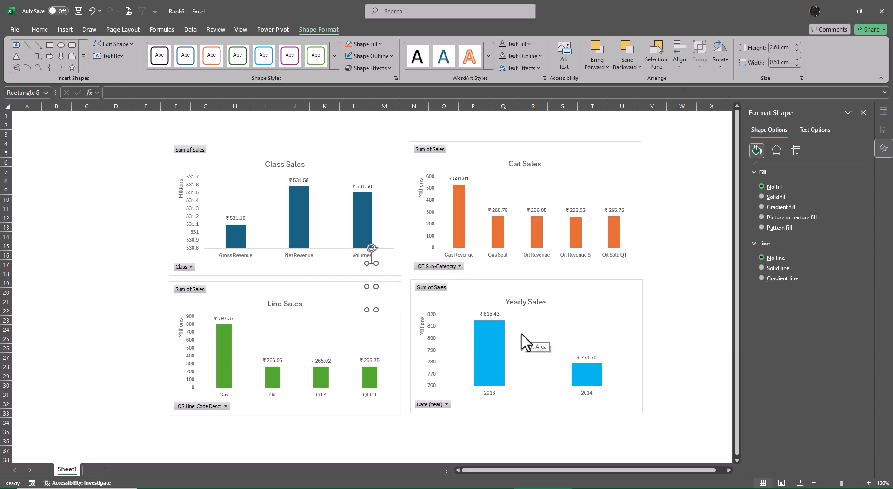
{"action": "type", "text": "F"}
{"action": "key", "text": "BackSpace"}
{"action": "key", "text": "BackSpace"}
{"action": "type", "text": "4 Cha"}
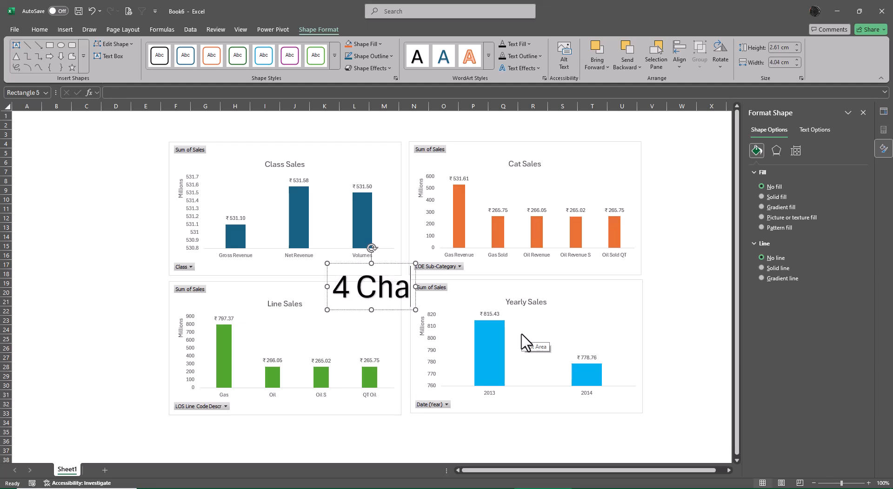
{"action": "type", "text": "rt Sal"}
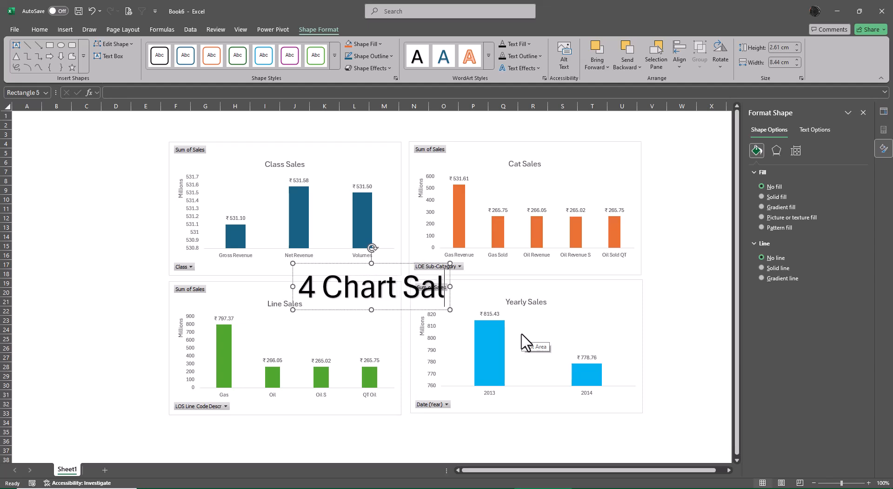
{"action": "type", "text": "es Dashbpar"}
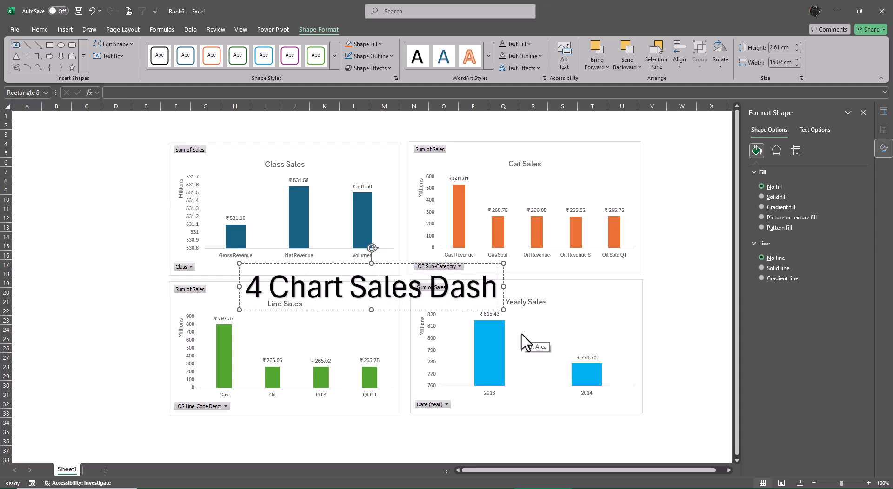
{"action": "key", "text": "BackSpace"}
{"action": "key", "text": "BackSpace"}
{"action": "key", "text": "BackSpace"}
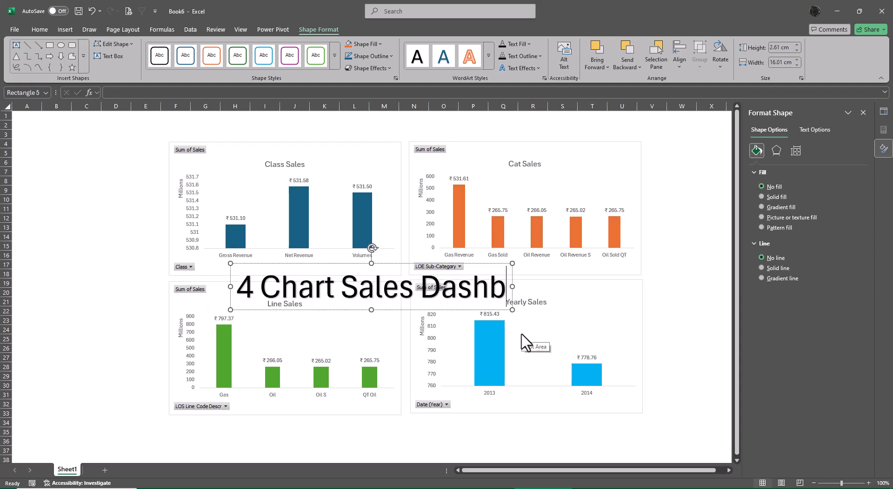
{"action": "type", "text": "oard"}
- Break the WordArt title into two lines after "4 Chart"
{"action": "key", "text": "Left"}
{"action": "key", "text": "Left"}
{"action": "key", "text": "Left"}
{"action": "key", "text": "Left"}
{"action": "key", "text": "Left"}
{"action": "key", "text": "Left"}
{"action": "key", "text": "Left"}
{"action": "key", "text": "Left"}
{"action": "key", "text": "Left"}
{"action": "key", "text": "Left"}
{"action": "key", "text": "Left"}
{"action": "key", "text": "Left"}
{"action": "key", "text": "Left"}
{"action": "key", "text": "Left"}
{"action": "key", "text": "Left"}
{"action": "key", "text": "Left"}
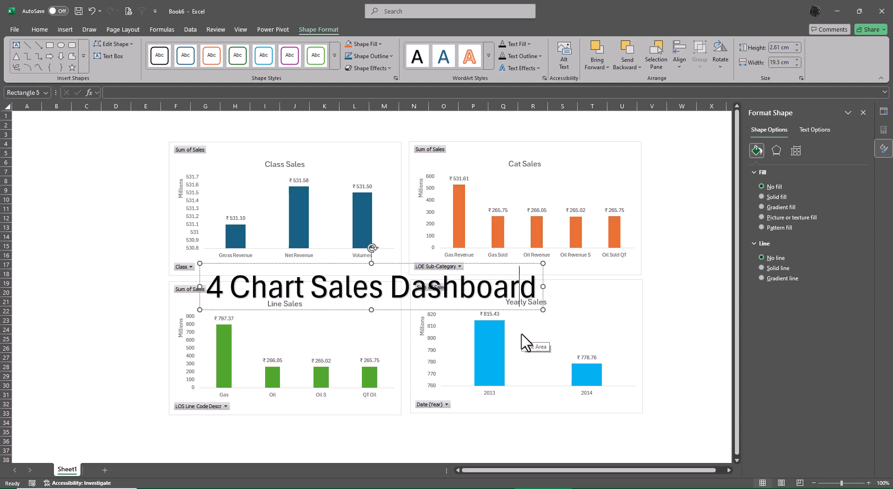
{"action": "key", "text": "Right"}
{"action": "key", "text": "Return"}
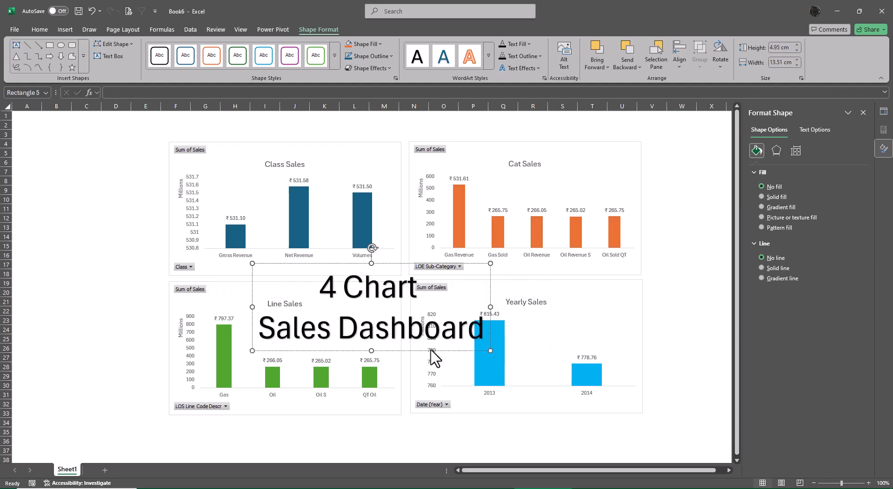
- Place the WordArt title left of the charts and narrow it to about 8.9 cm so each of its three lines fits
{"action": "left_click_drag", "start_coordinate": [433, 351], "coordinate": [192, 304]}
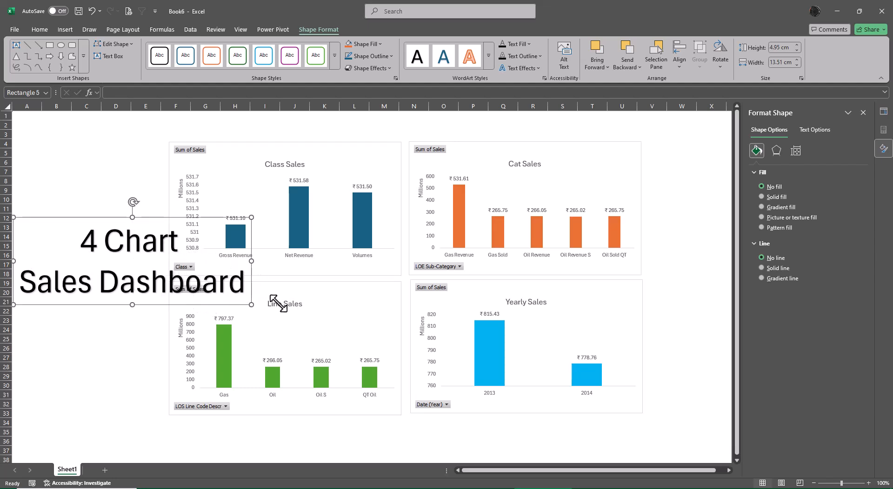
{"action": "left_click_drag", "start_coordinate": [248, 303], "coordinate": [122, 303]}
{"action": "left_click", "coordinate": [125, 303]}
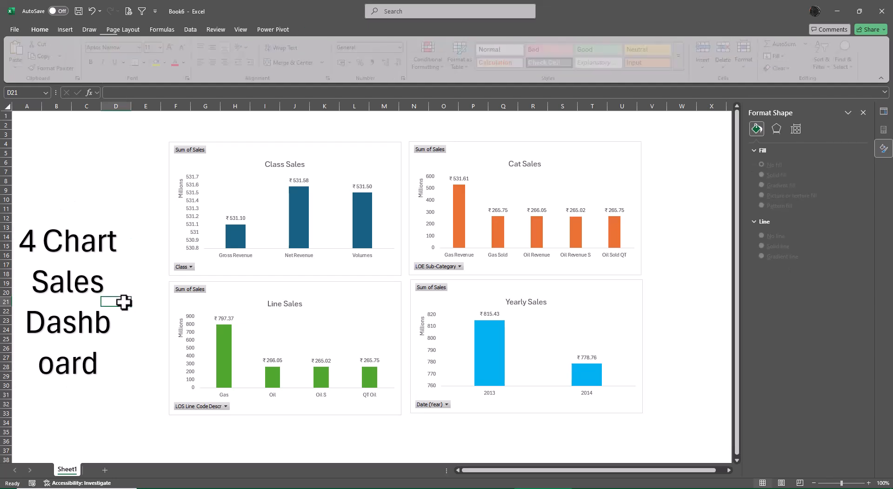
{"action": "left_click", "coordinate": [104, 278]}
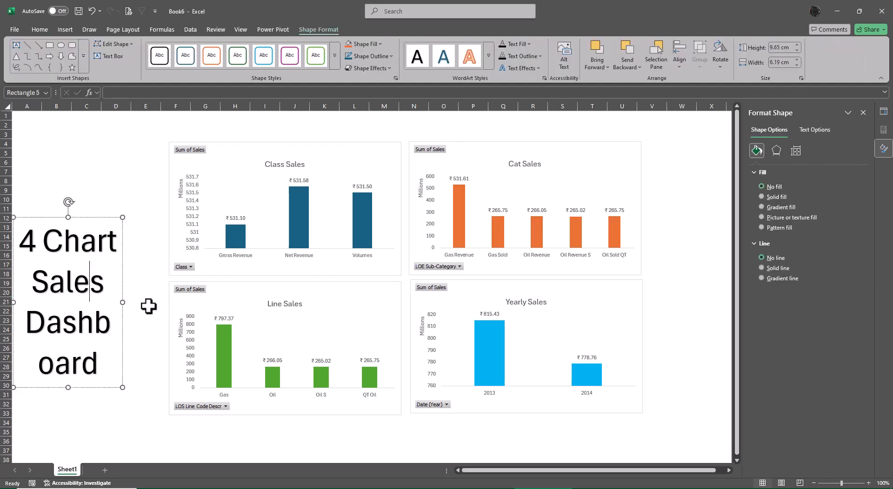
{"action": "left_click_drag", "start_coordinate": [121, 302], "coordinate": [170, 304]}
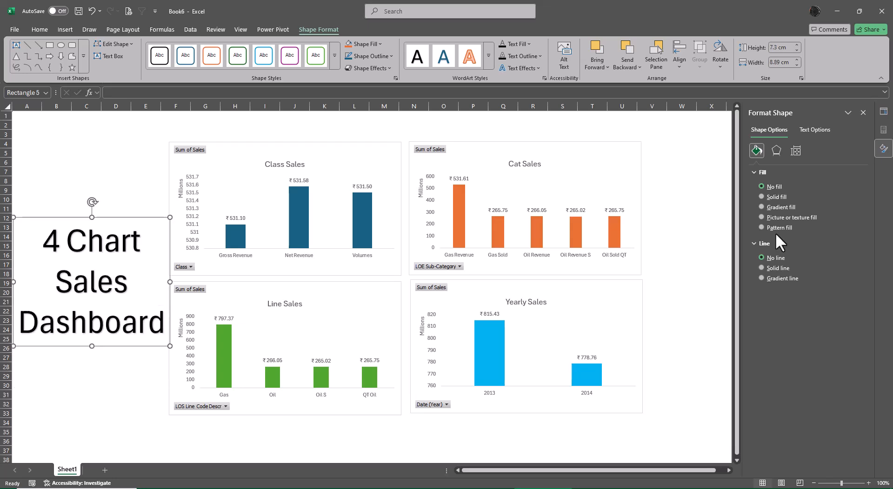
- Shift the Cat Sales and Yearly Sales charts further right and slightly up, stacking them from near column P
{"action": "left_click_drag", "start_coordinate": [611, 155], "coordinate": [671, 149]}
{"action": "left_click", "coordinate": [594, 317]}
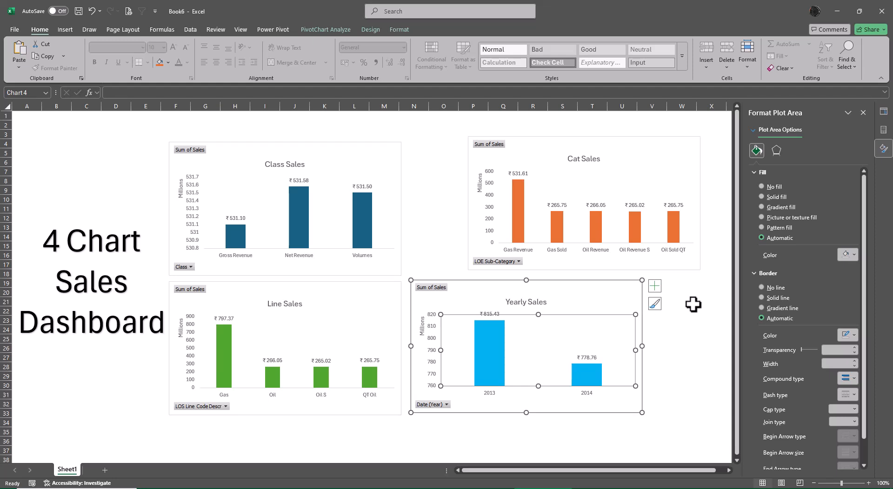
{"action": "left_click_drag", "start_coordinate": [695, 311], "coordinate": [698, 313]}
{"action": "left_click_drag", "start_coordinate": [600, 294], "coordinate": [657, 287]}
- Shift the Line Sales and Class Sales charts right and slightly up, directly beside the Yearly Sales and Cat Sales charts
{"action": "left_click_drag", "start_coordinate": [377, 307], "coordinate": [437, 300]}
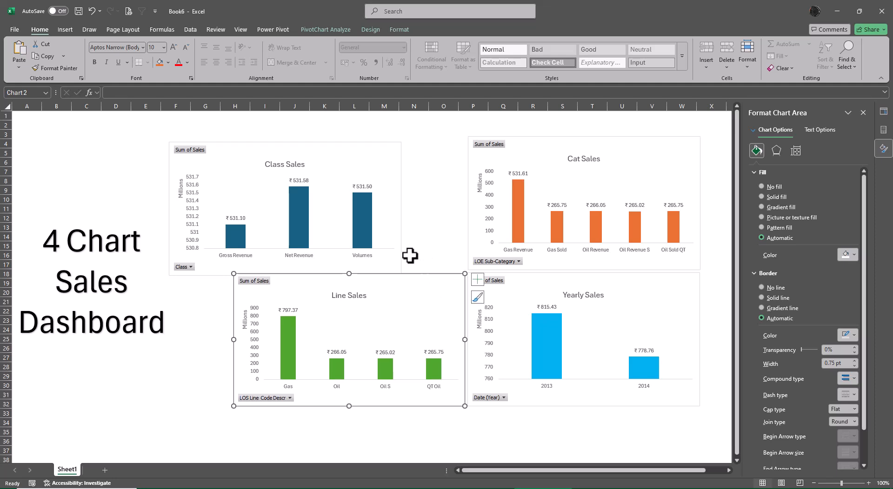
{"action": "left_click_drag", "start_coordinate": [401, 259], "coordinate": [465, 253]}
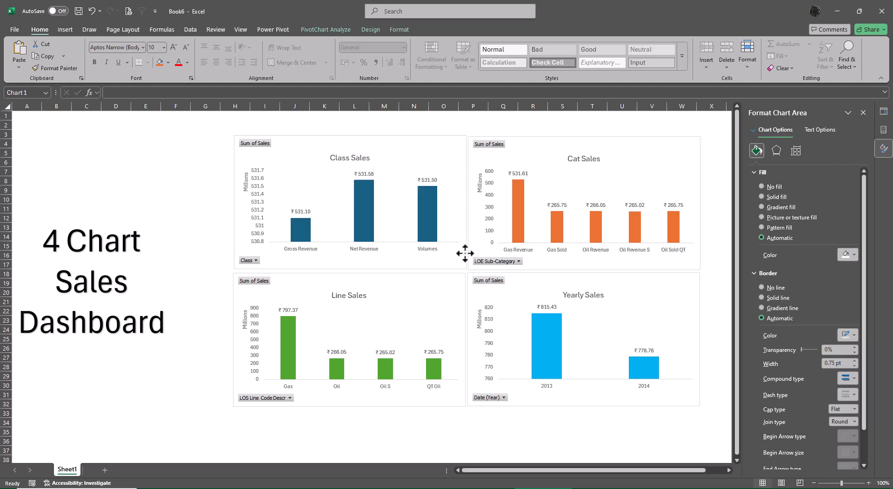
{"action": "left_click", "coordinate": [449, 310]}
{"action": "left_click", "coordinate": [539, 434]}
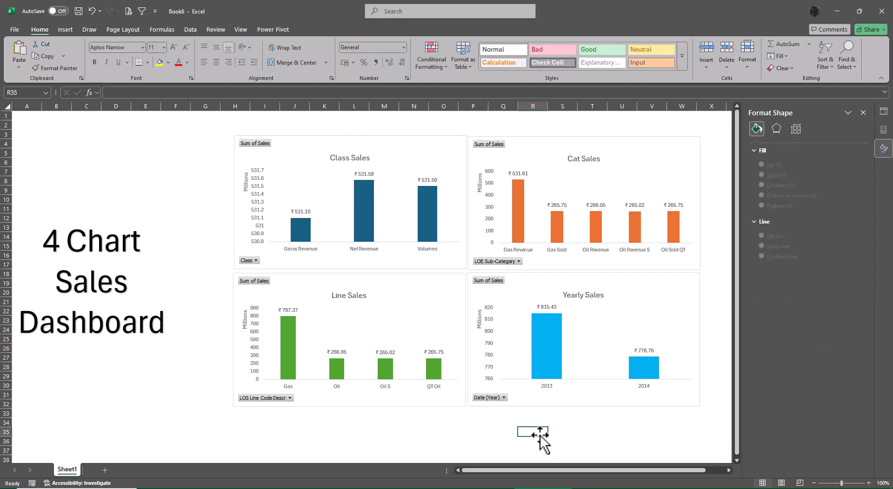
- Move the WordArt title right and slightly up, closer to the chart grid
{"action": "left_click", "coordinate": [122, 325]}
{"action": "left_click_drag", "start_coordinate": [126, 347], "coordinate": [160, 325]}
{"action": "left_click", "coordinate": [149, 390]}
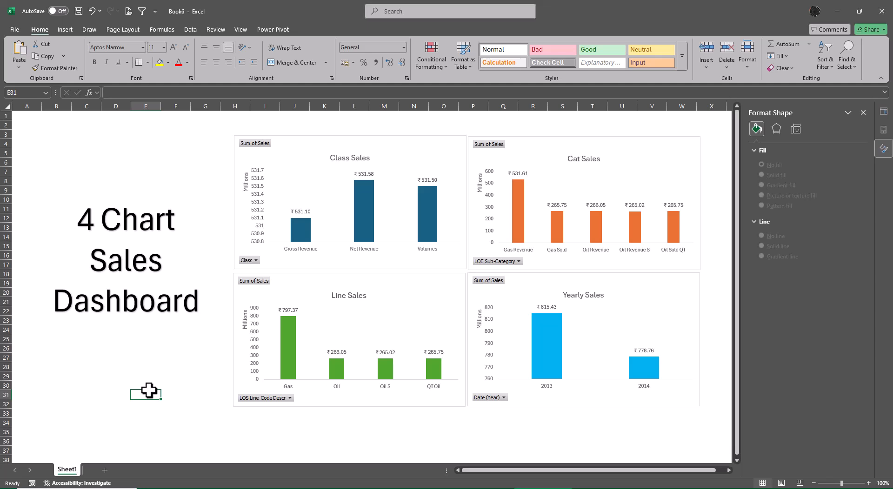
- Close the workbook, saving it as "Power Pivot for XL" in the Class 12 Files folder
{"action": "left_click", "coordinate": [881, 23]}
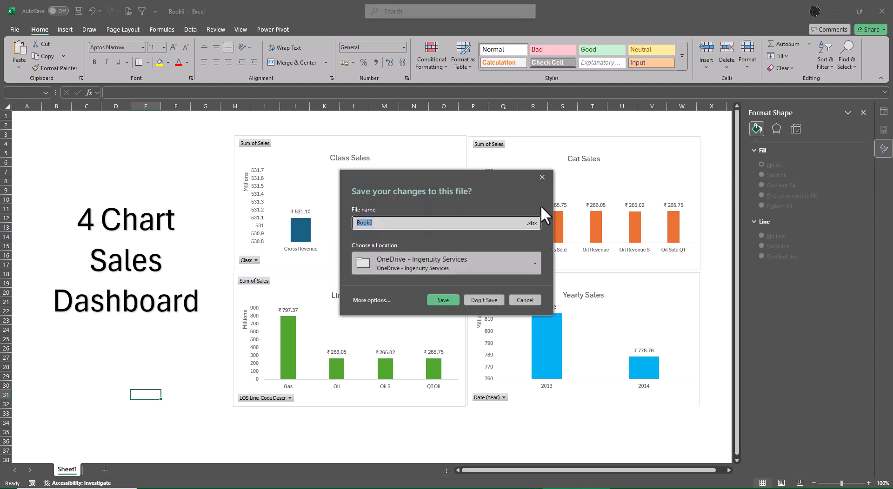
{"action": "type", "text": "Po"}
{"action": "type", "text": "wer Pivot for XL"}
{"action": "left_click", "coordinate": [370, 300]}
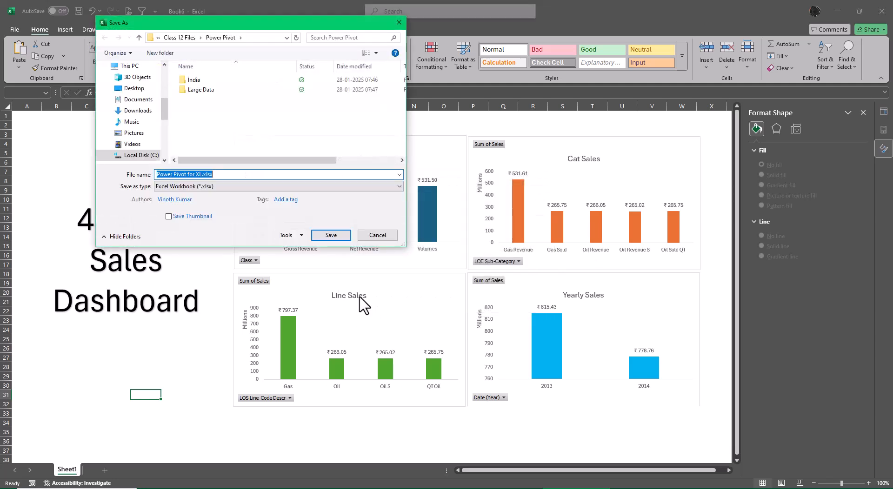
{"action": "left_click", "coordinate": [179, 37]}
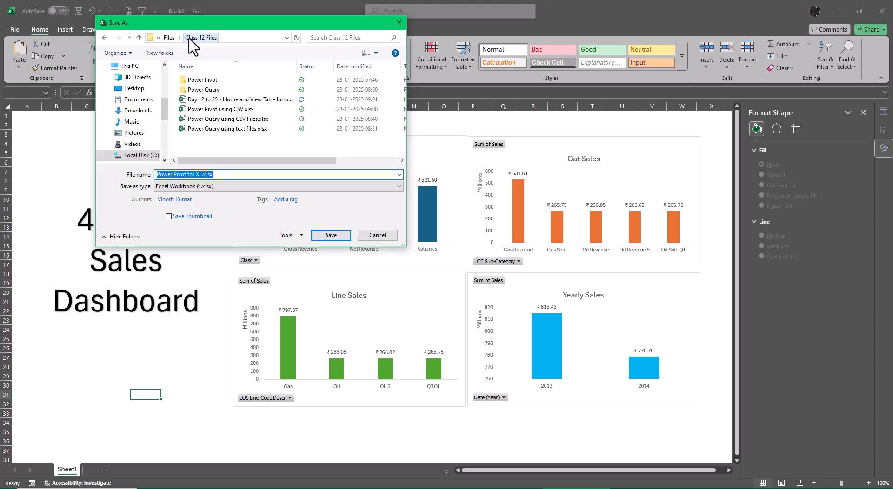
{"action": "left_click", "coordinate": [330, 235]}
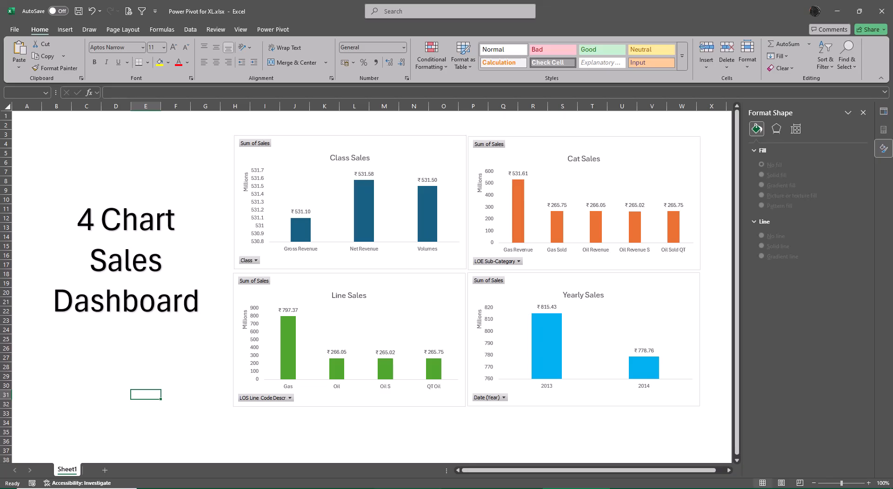
- Switch to File Explorer and go up from the Large Data folder to the Class 12 Files folder
{"action": "left_click", "coordinate": [407, 488]}
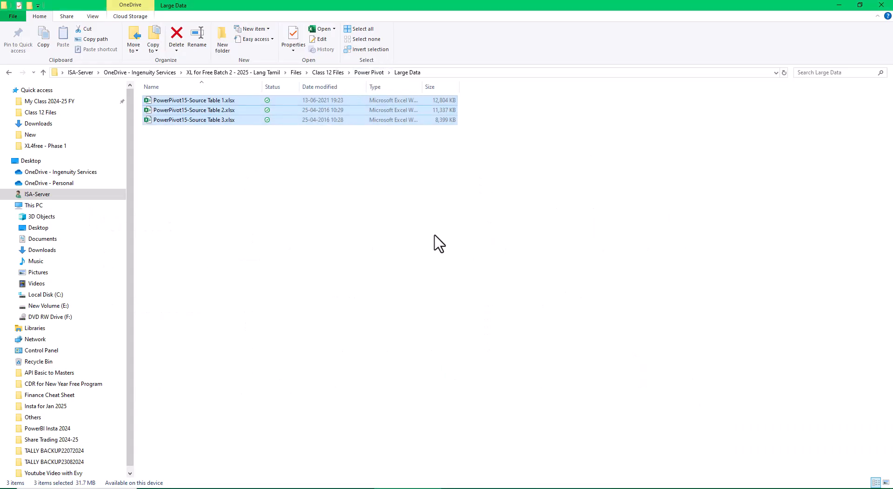
{"action": "left_click", "coordinate": [370, 73]}
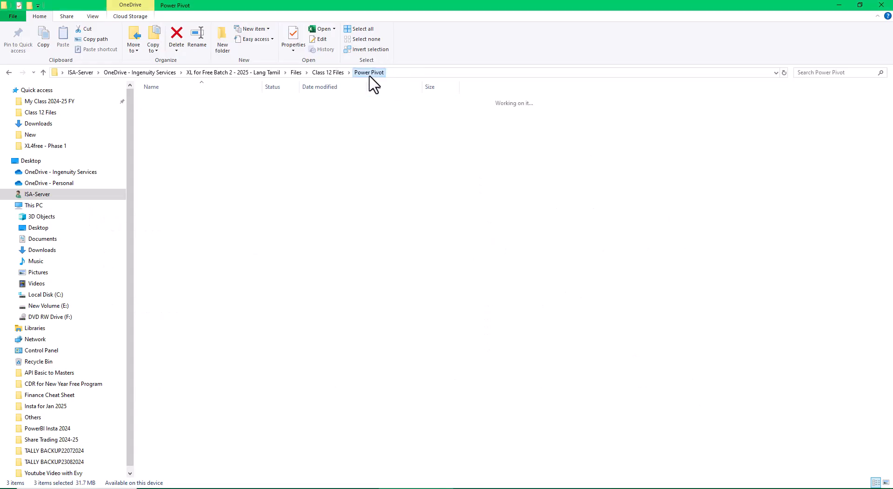
{"action": "left_click", "coordinate": [338, 73]}
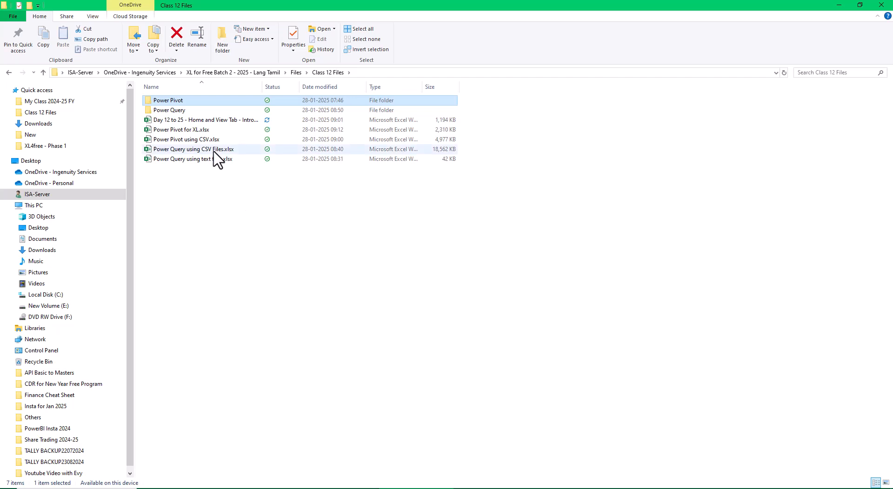
- Look through the Power Query folder and its Text subfolder, and return to the Class 12 Files folder
{"action": "left_click", "coordinate": [195, 111]}
{"action": "key", "text": "Return"}
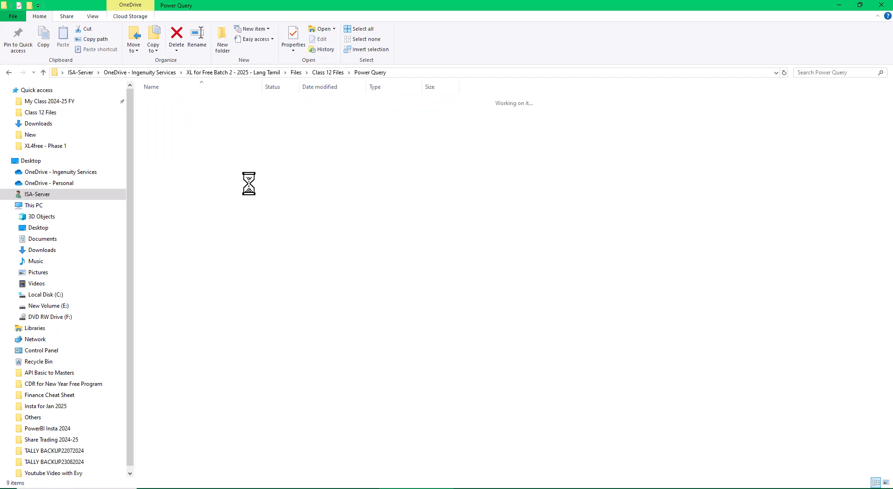
{"action": "left_click", "coordinate": [243, 182]}
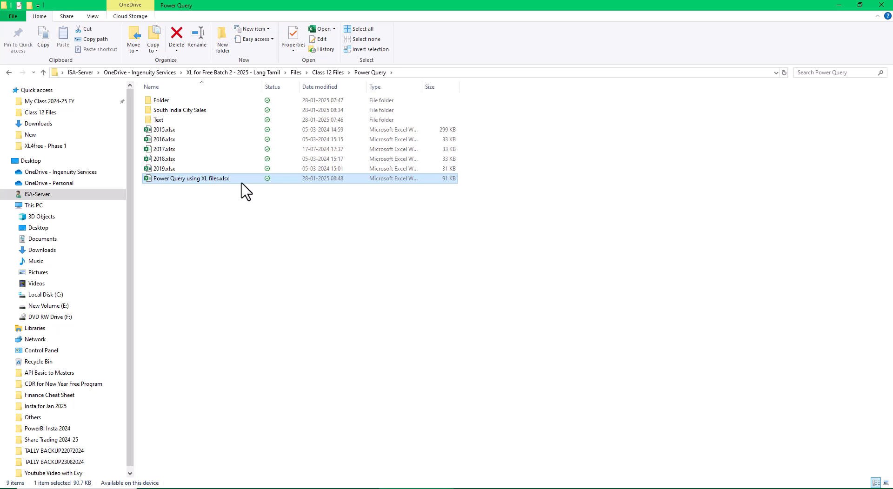
{"action": "double_click", "coordinate": [161, 120]}
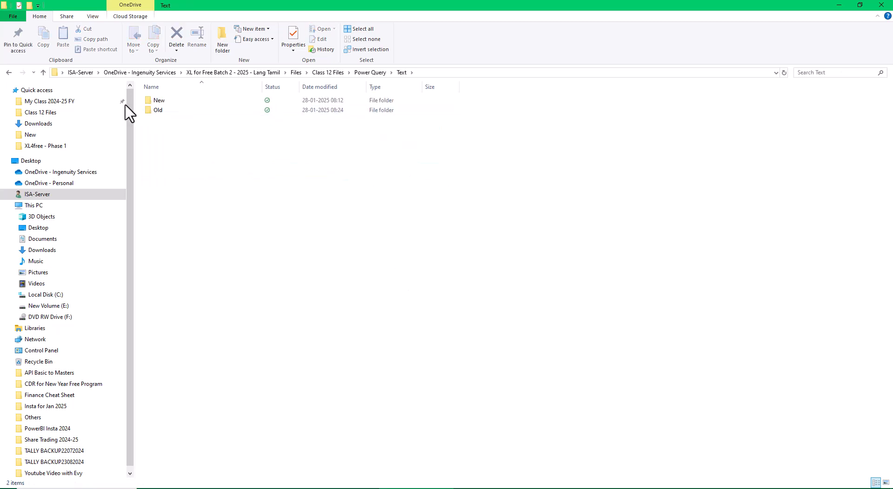
{"action": "left_click", "coordinate": [9, 72]}
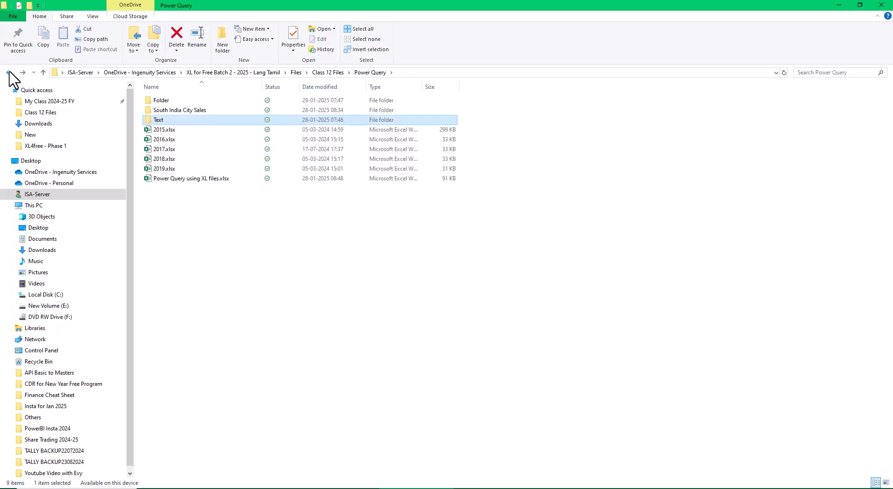
{"action": "left_click", "coordinate": [9, 72]}
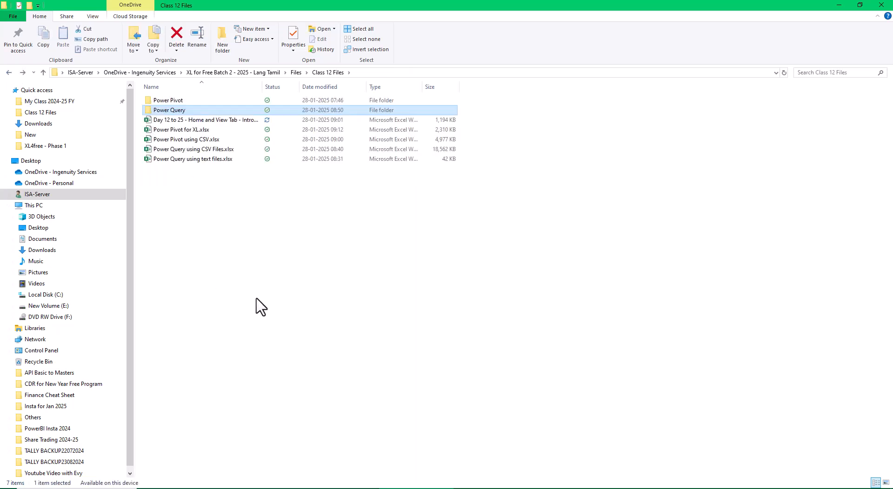
- Open the workbook "Power Query using text files.xlsx" in Excel and enable its external data connections
{"action": "left_click", "coordinate": [226, 162]}
{"action": "double_click", "coordinate": [226, 161]}
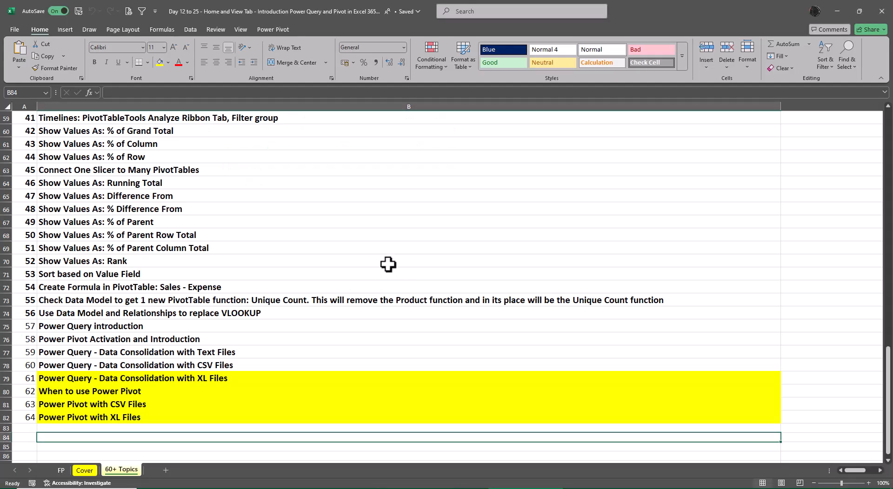
{"action": "left_click", "coordinate": [388, 264]}
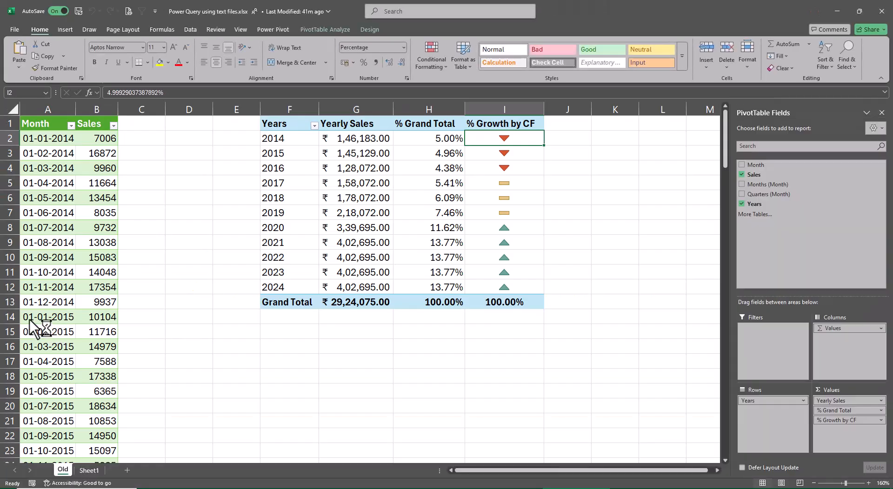
{"action": "scroll", "coordinate": [56, 320], "scroll_direction": "down", "scroll_amount": 6}
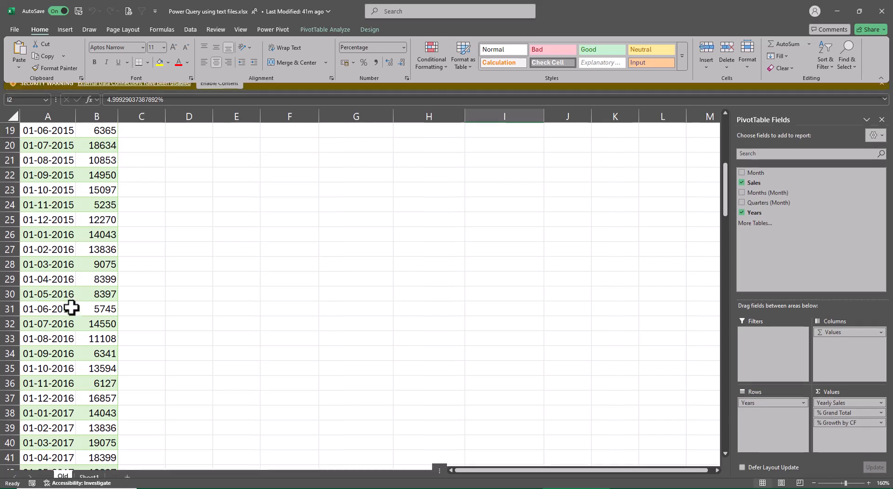
{"action": "left_click", "coordinate": [214, 91]}
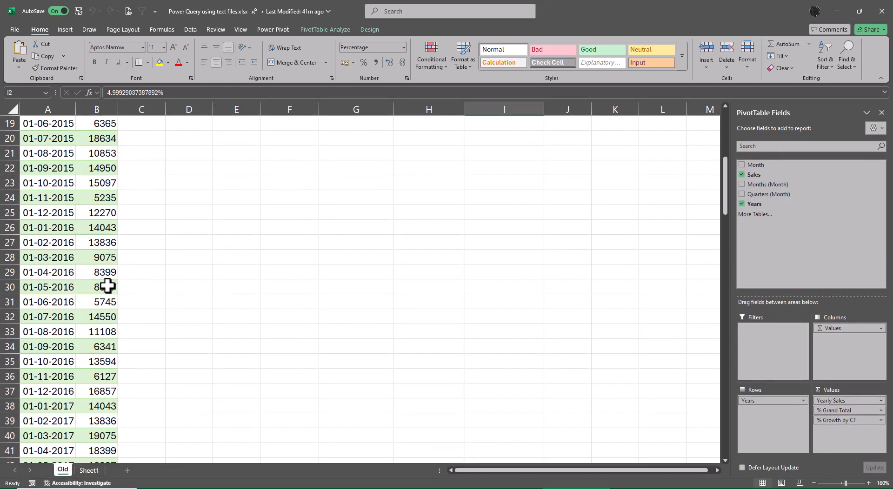
- Refresh the Month and Sales query table on the Old sheet and close the workbook
{"action": "left_click", "coordinate": [97, 254]}
{"action": "right_click", "coordinate": [97, 254]}
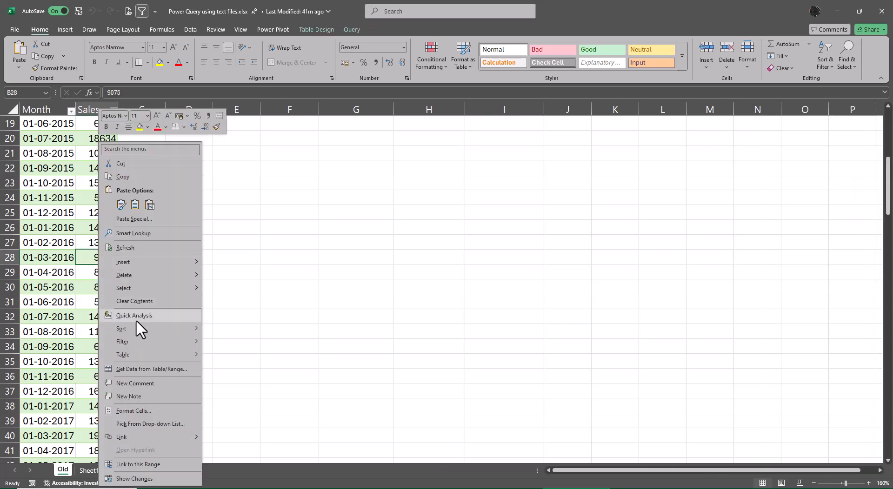
{"action": "left_click", "coordinate": [135, 247]}
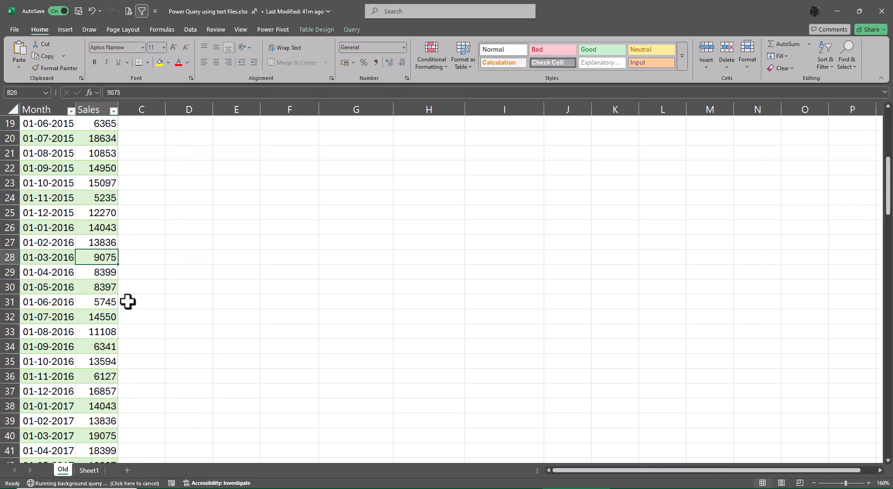
{"action": "scroll", "coordinate": [86, 292], "scroll_direction": "down", "scroll_amount": 16}
{"action": "scroll", "coordinate": [85, 292], "scroll_direction": "down", "scroll_amount": 19}
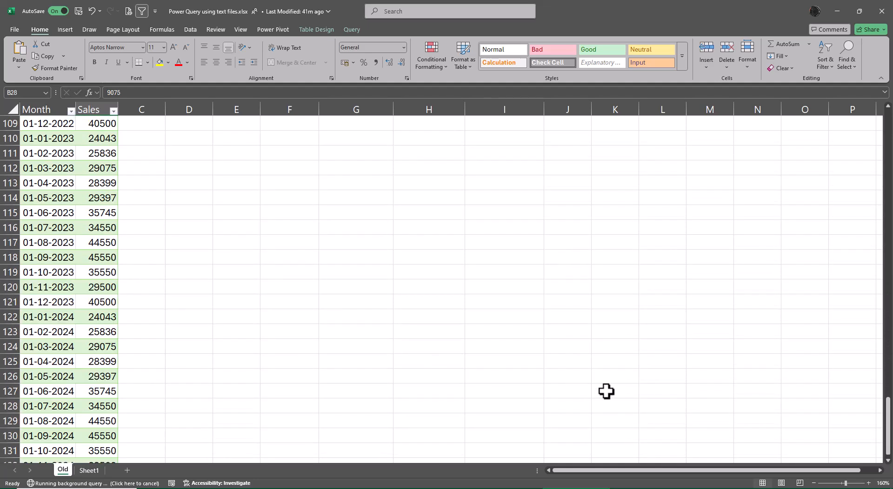
{"action": "scroll", "coordinate": [622, 397], "scroll_direction": "up", "scroll_amount": 20}
{"action": "scroll", "coordinate": [620, 395], "scroll_direction": "up", "scroll_amount": 11}
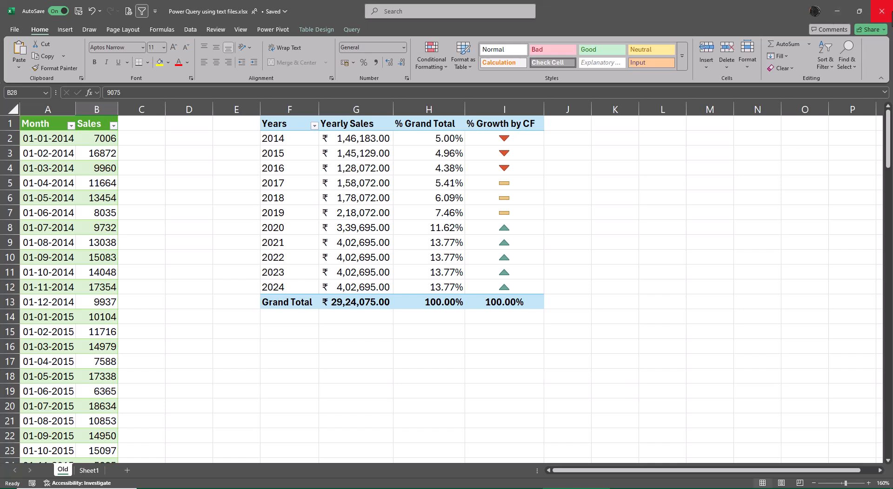
{"action": "left_click", "coordinate": [884, 11]}
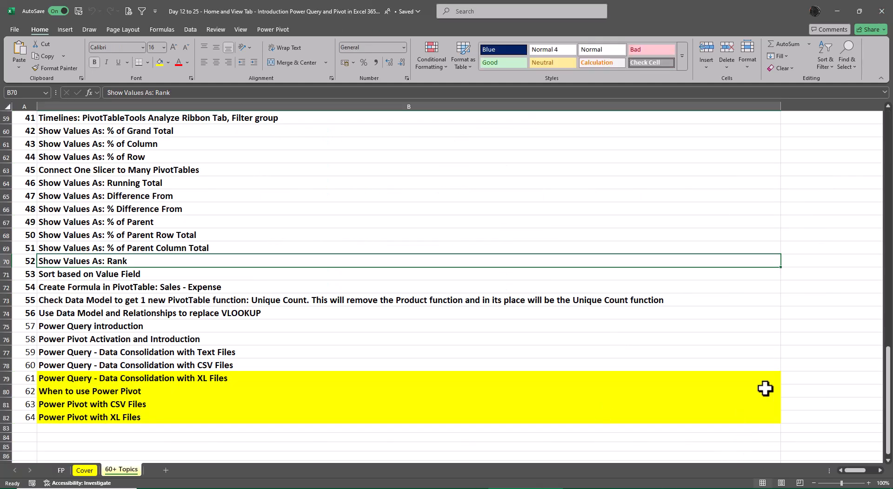
- Make topic numbers 57 to 64 bold on the 60+ Topics sheet and switch to the FP sheet
{"action": "left_click_drag", "start_coordinate": [26, 326], "coordinate": [34, 418]}
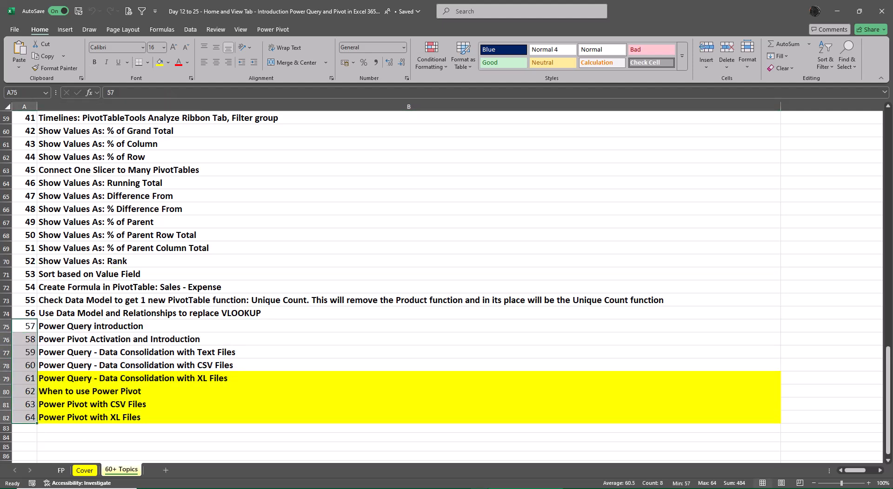
{"action": "key", "text": "ctrl+b"}
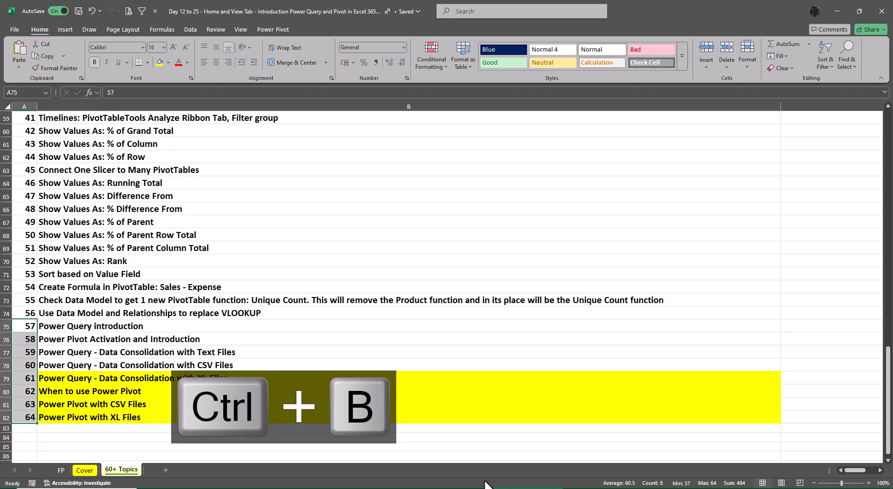
{"action": "key", "text": "ctrl+Page_Up"}
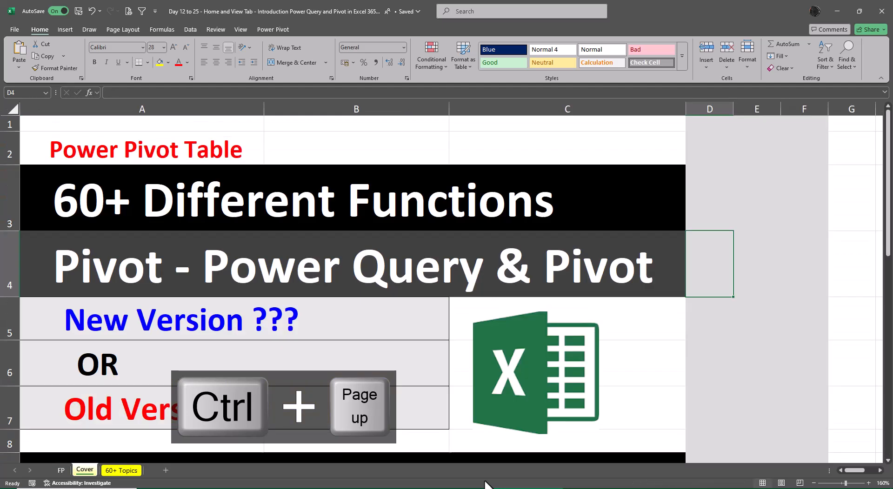
{"action": "key", "text": "ctrl+Page_Up"}
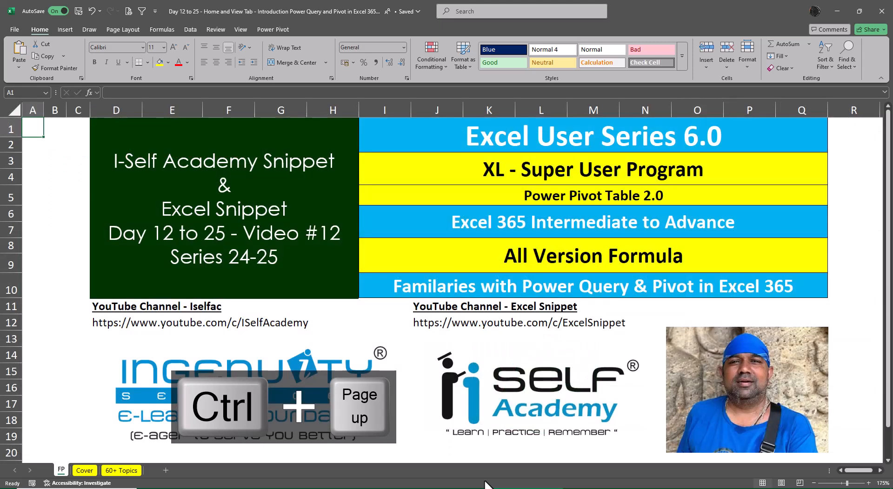